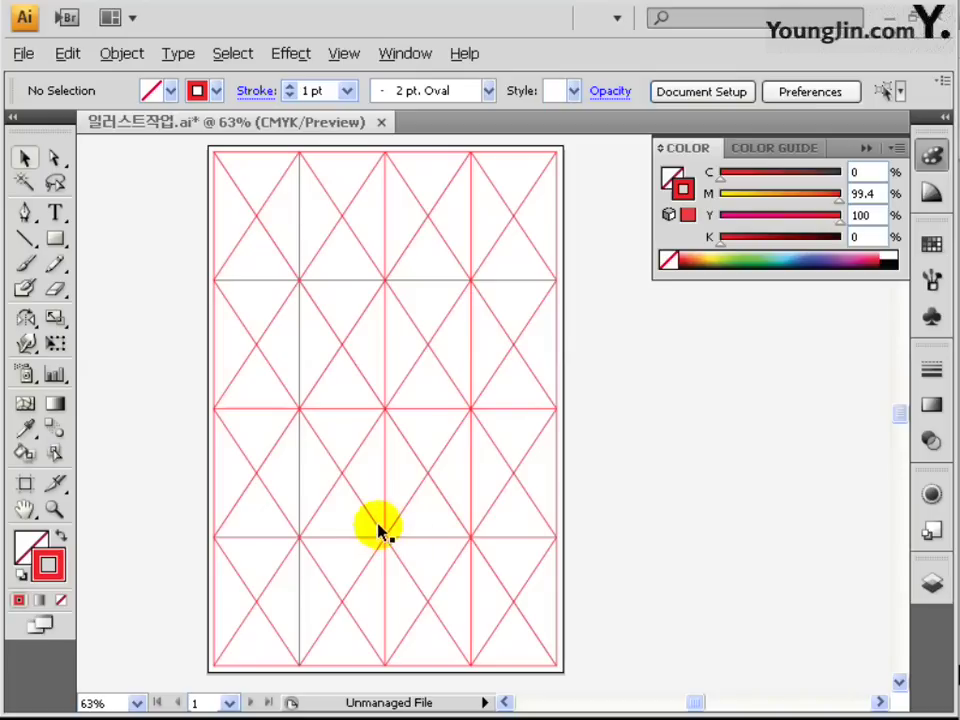
{"action": "left_click", "coordinate": [469, 507]}
{"action": "left_click_drag", "start_coordinate": [473, 510], "coordinate": [513, 508]}
{"action": "key", "text": "ctrl+z"}
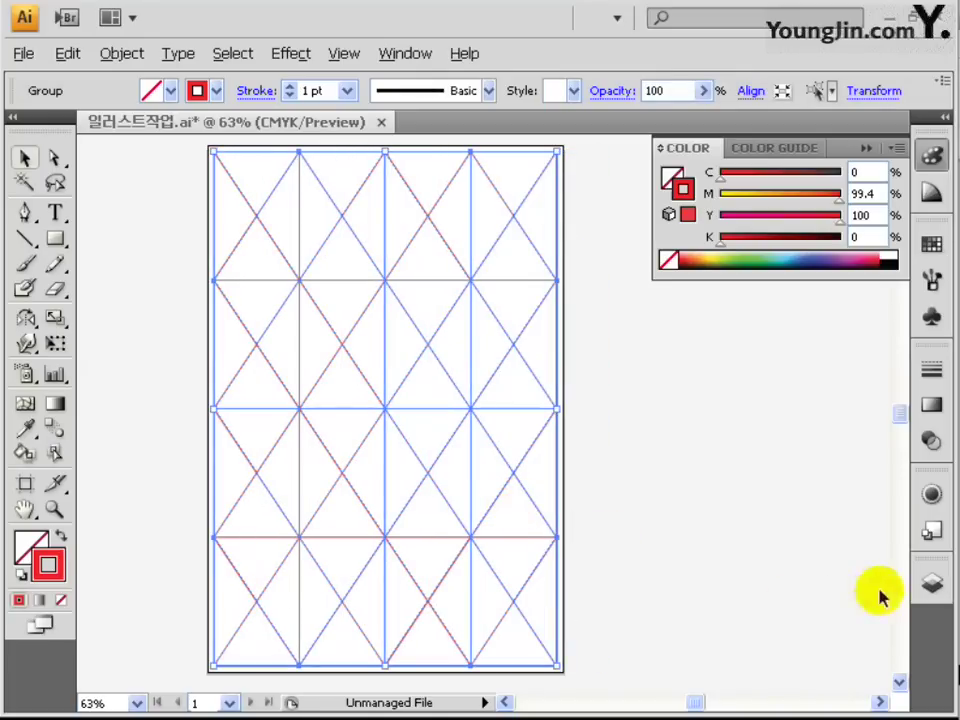
Lock the 그리드 layer and add a new layer named 도형 beneath it.
{"action": "left_click", "coordinate": [932, 582]}
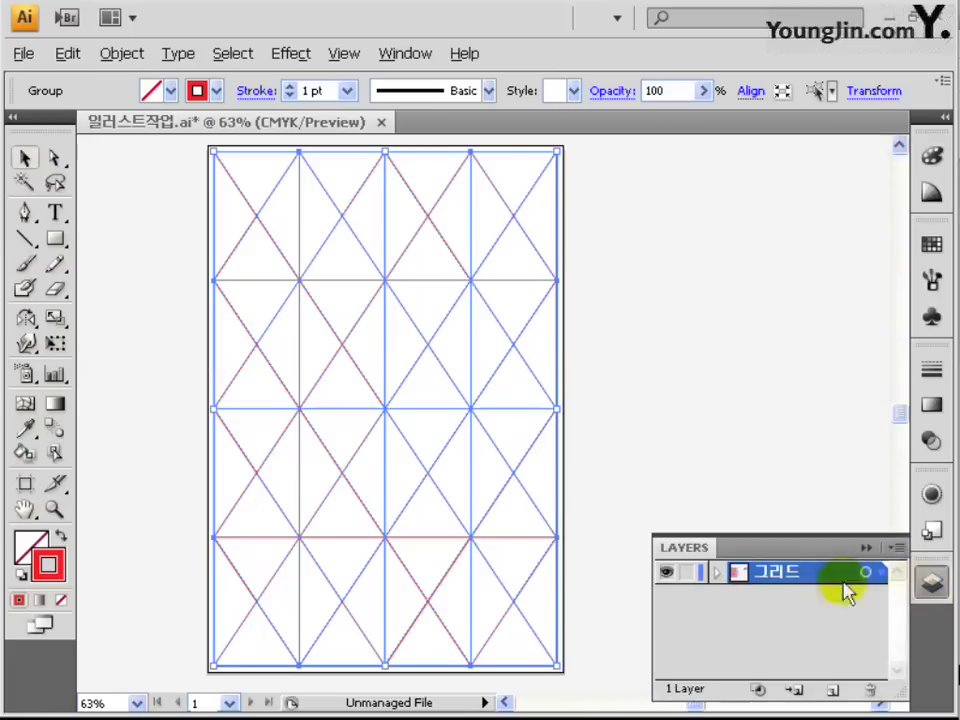
{"action": "left_click", "coordinate": [688, 573]}
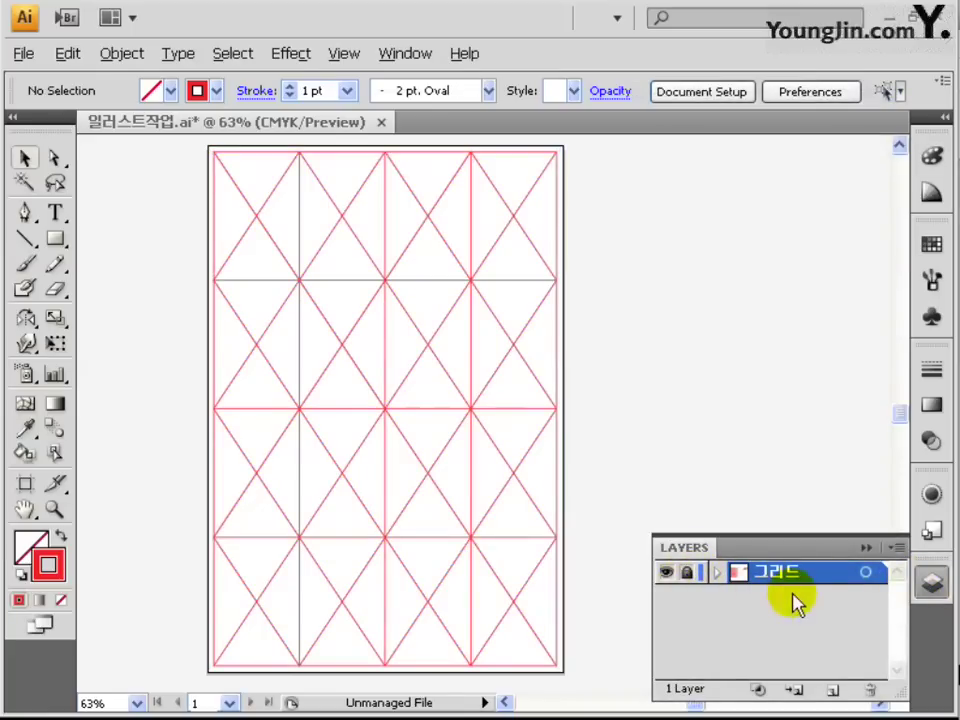
{"action": "left_click", "coordinate": [830, 692]}
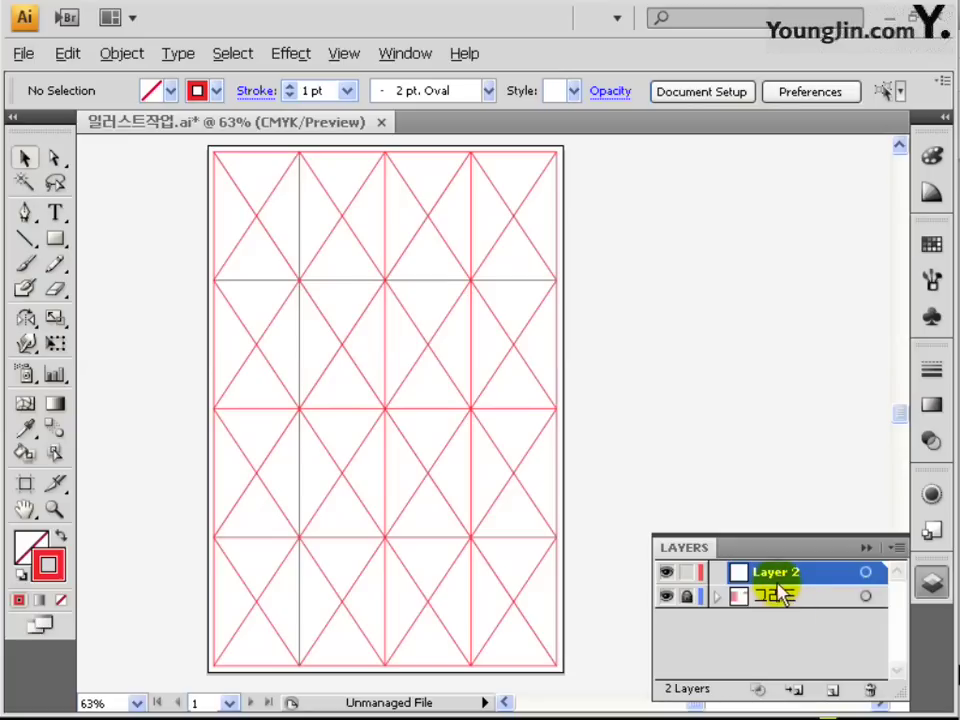
{"action": "left_click_drag", "start_coordinate": [786, 574], "coordinate": [786, 614]}
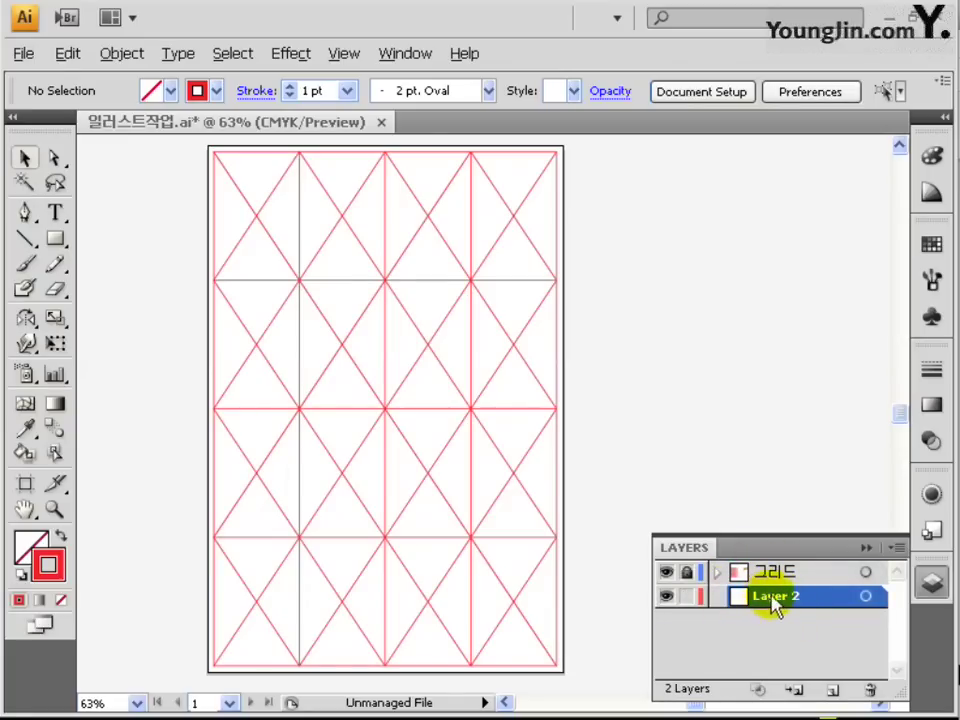
{"action": "double_click", "coordinate": [784, 602]}
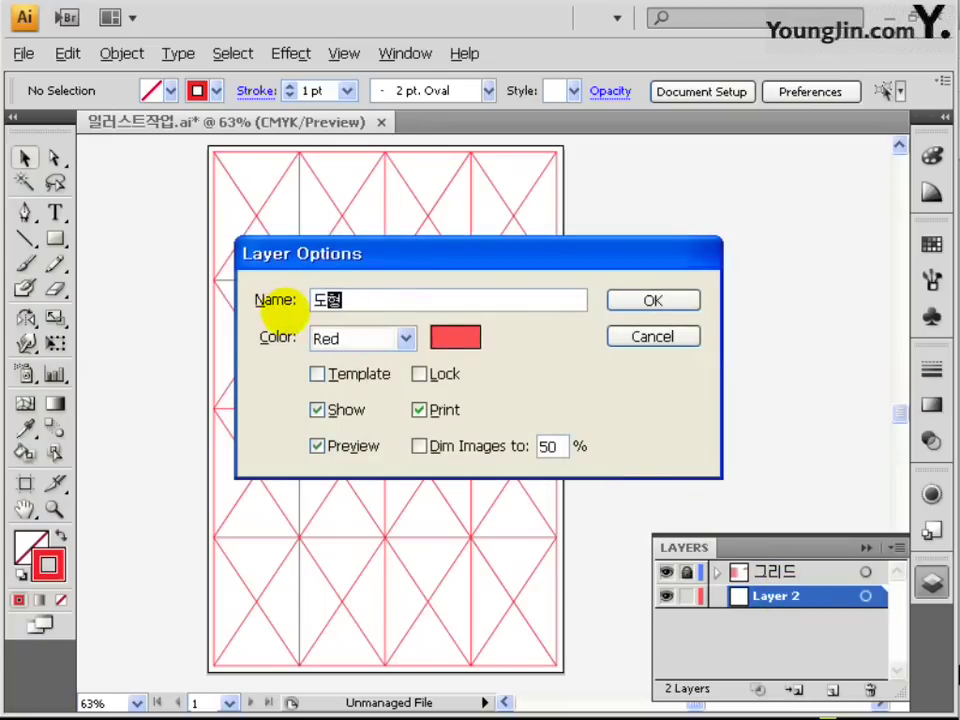
{"action": "left_click", "coordinate": [640, 304]}
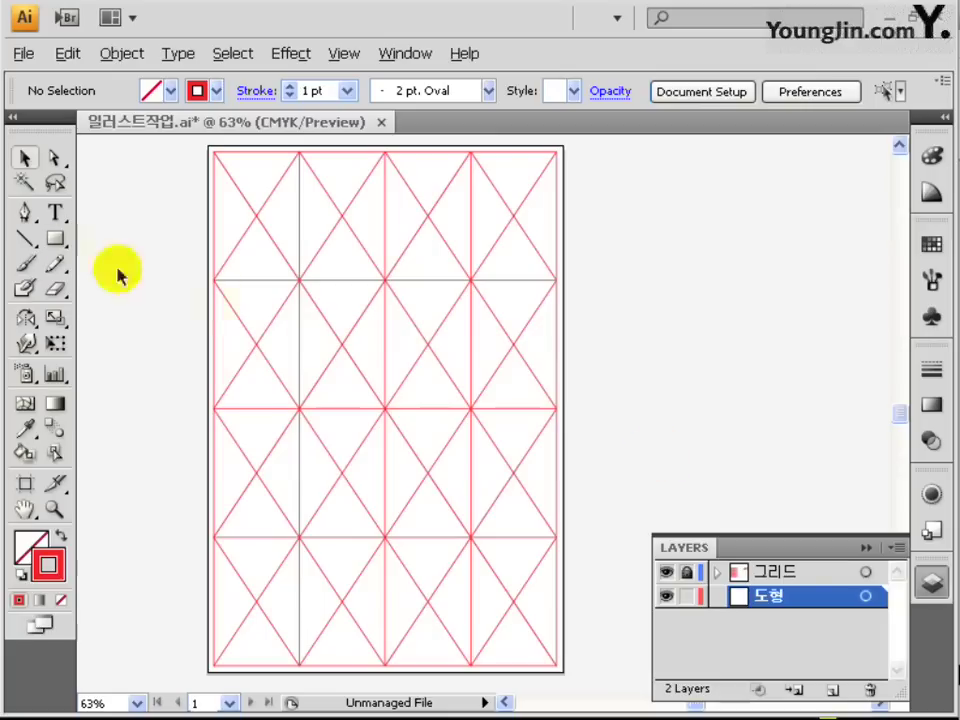
Show the rulers and place a vertical guide at about 357 mm on the empty canvas area below the apple logo.
{"action": "left_click_drag", "start_coordinate": [889, 317], "coordinate": [407, 343]}
{"action": "key", "text": "ctrl+space"}
{"action": "left_click_drag", "start_coordinate": [387, 152], "coordinate": [790, 314]}
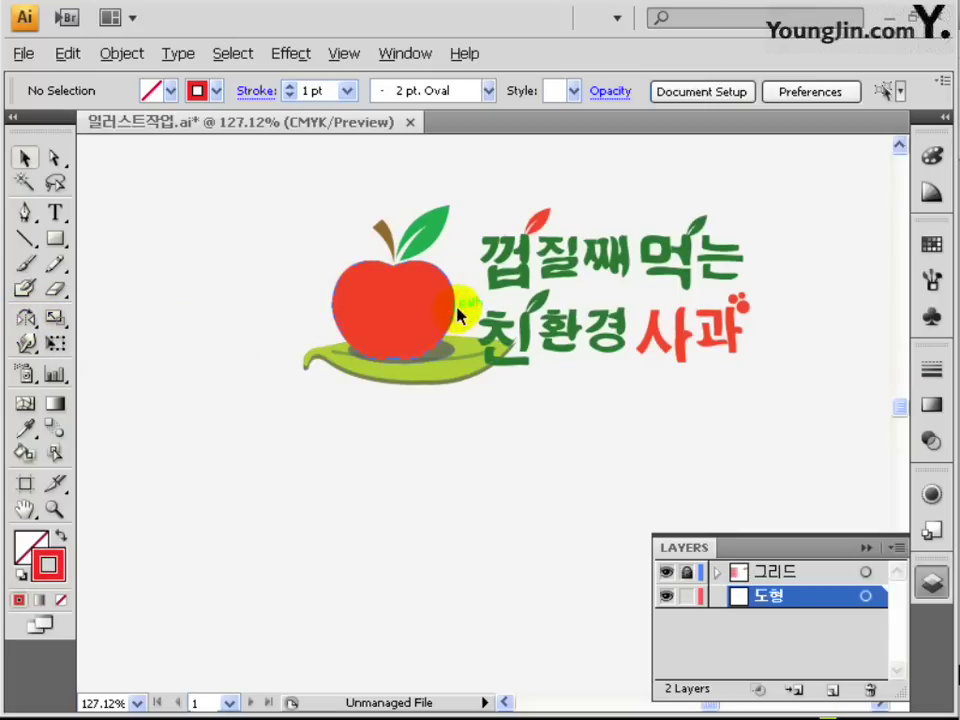
{"action": "left_click_drag", "start_coordinate": [418, 467], "coordinate": [398, 353]}
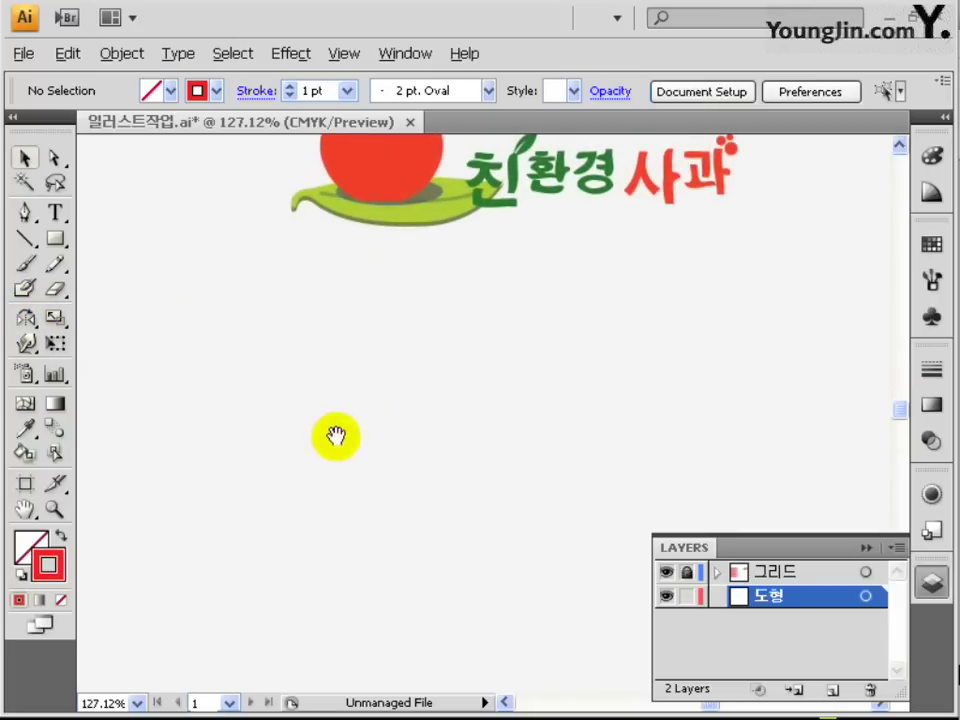
{"action": "left_click", "coordinate": [343, 53]}
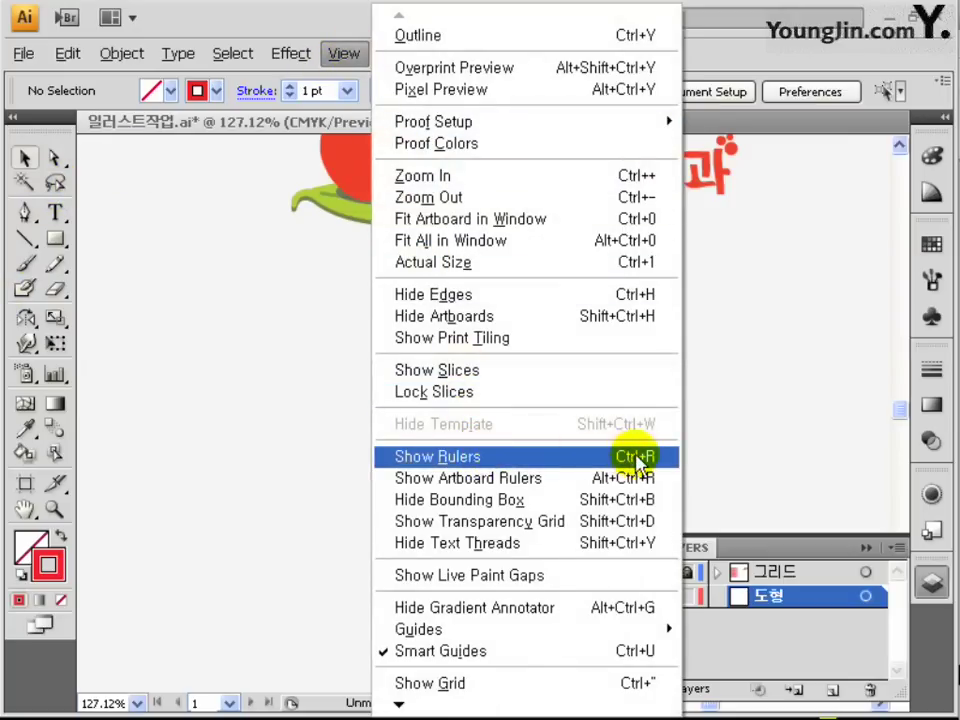
{"action": "left_click", "coordinate": [514, 456]}
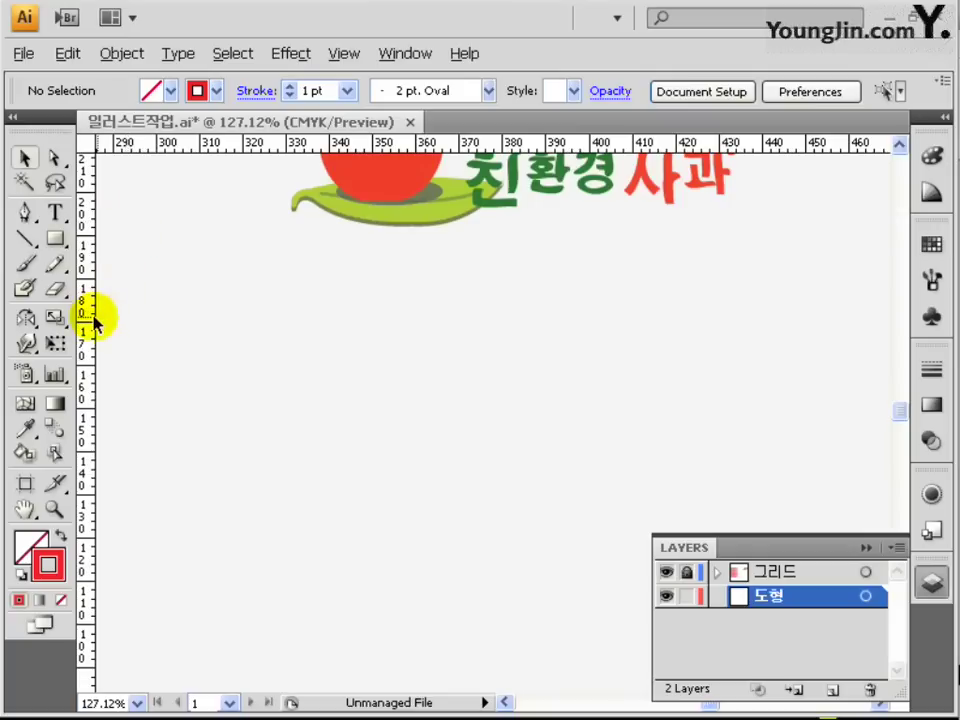
{"action": "left_click_drag", "start_coordinate": [88, 322], "coordinate": [401, 358]}
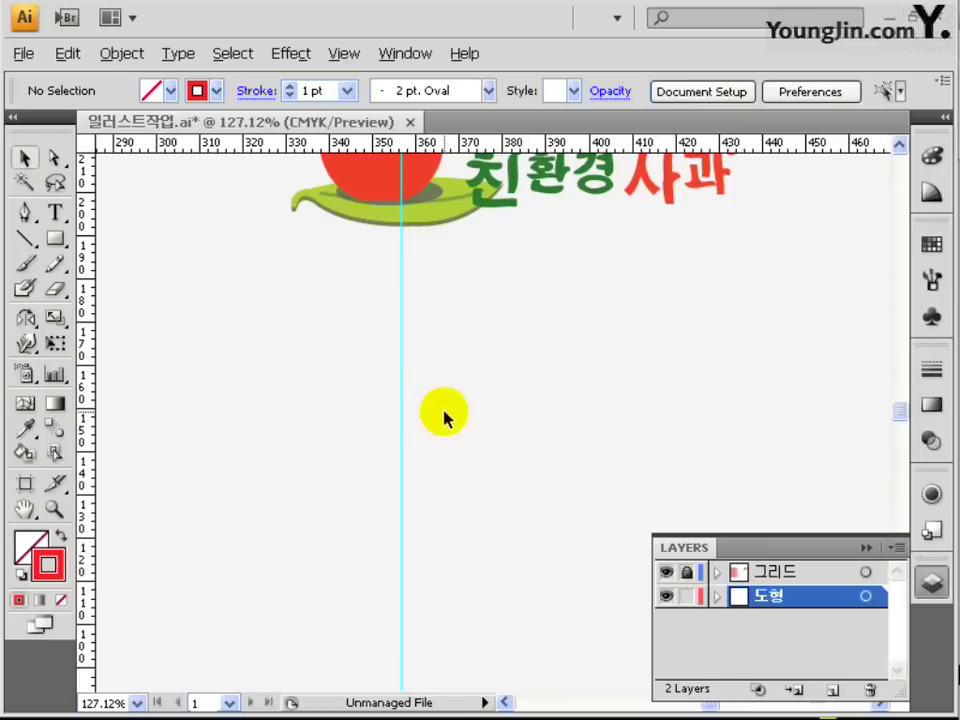
Set the stroke to none and the fill to orange with C 0, M 67, Y 98, K 0.
{"action": "left_click", "coordinate": [50, 566]}
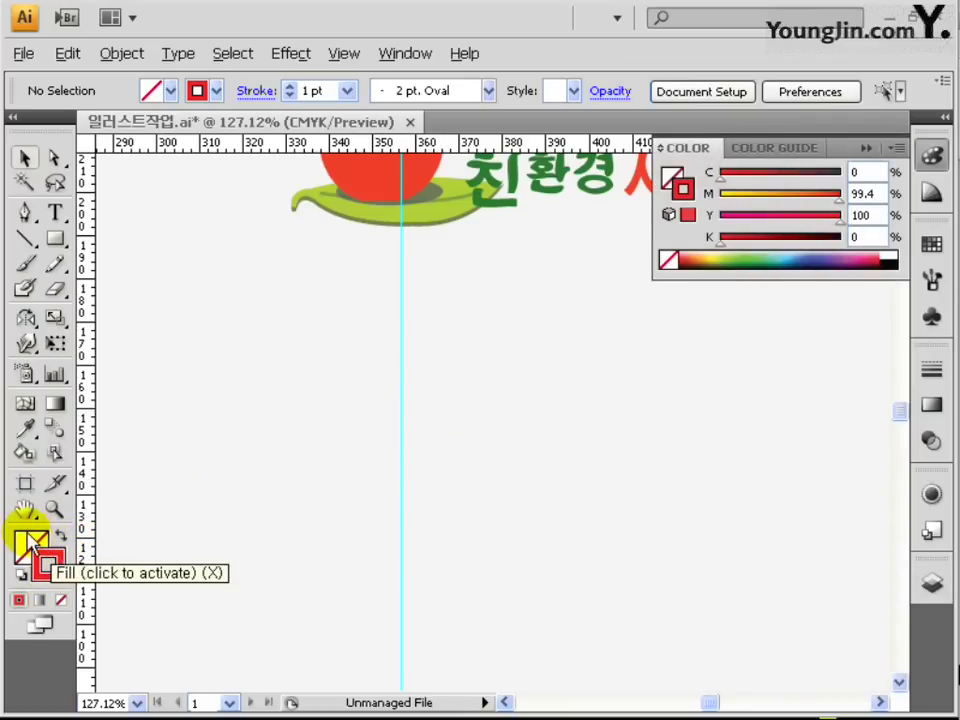
{"action": "left_click", "coordinate": [61, 600]}
{"action": "left_click", "coordinate": [31, 548]}
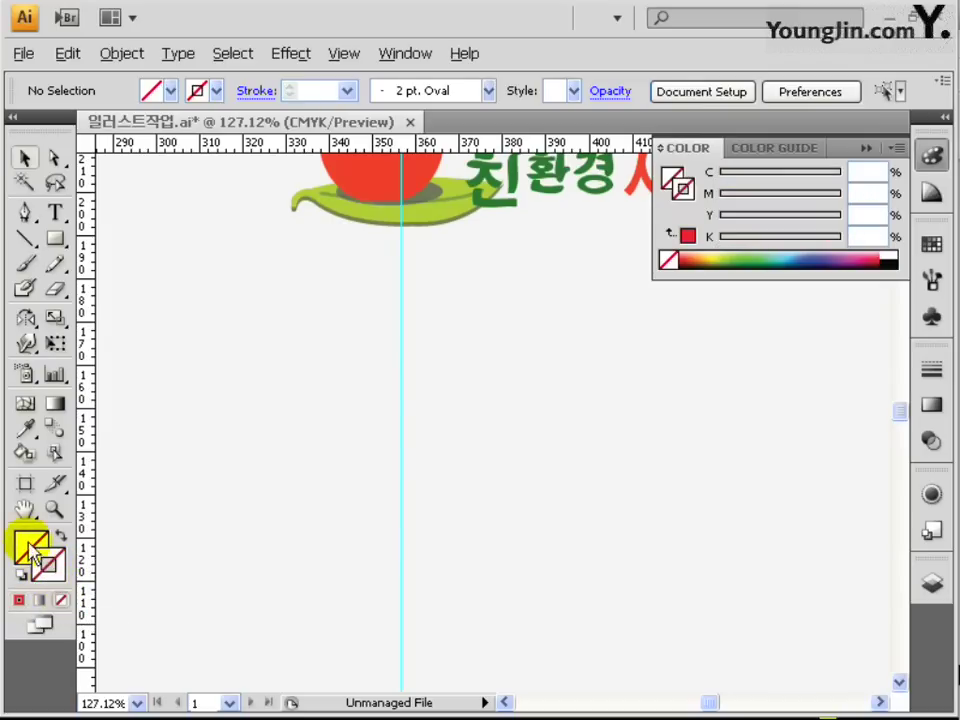
{"action": "left_click", "coordinate": [19, 600]}
{"action": "double_click", "coordinate": [31, 550]}
{"action": "left_click", "coordinate": [729, 232]}
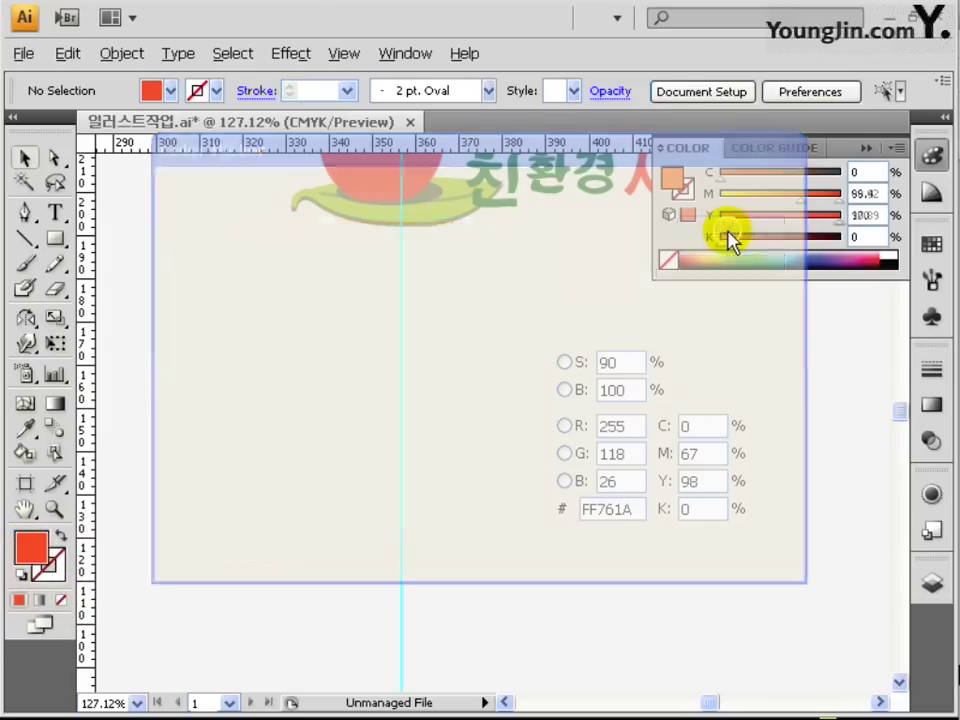
Draw the left half of an apple as a closed Pen path, about 34 mm tall along the vertical guide.
{"action": "left_click", "coordinate": [24, 212]}
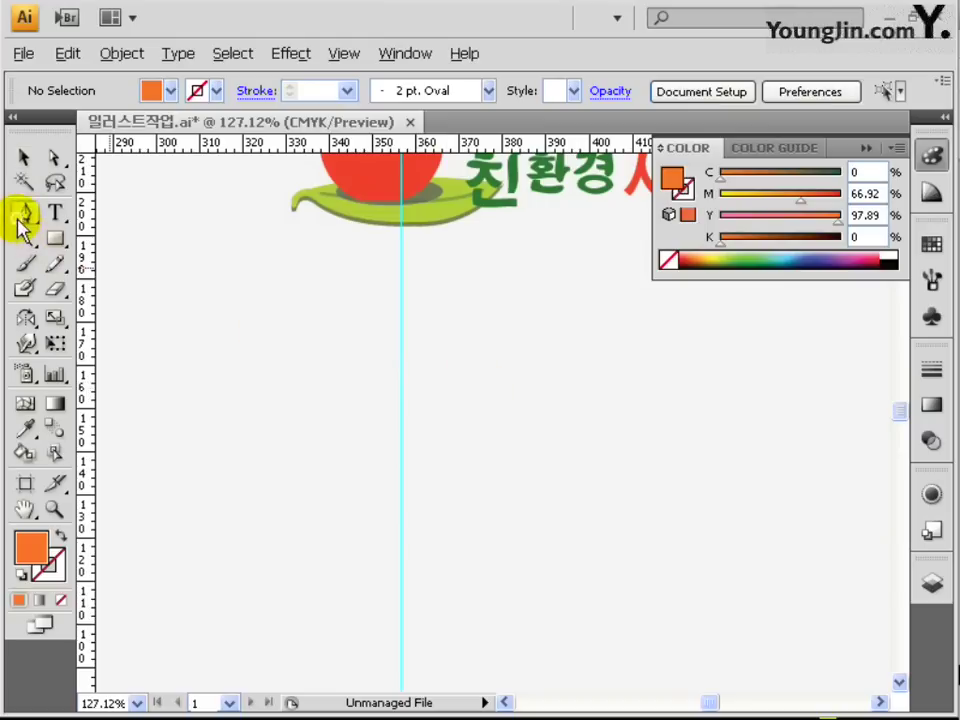
{"action": "left_click", "coordinate": [200, 265]}
{"action": "left_click_drag", "start_coordinate": [467, 467], "coordinate": [314, 346]}
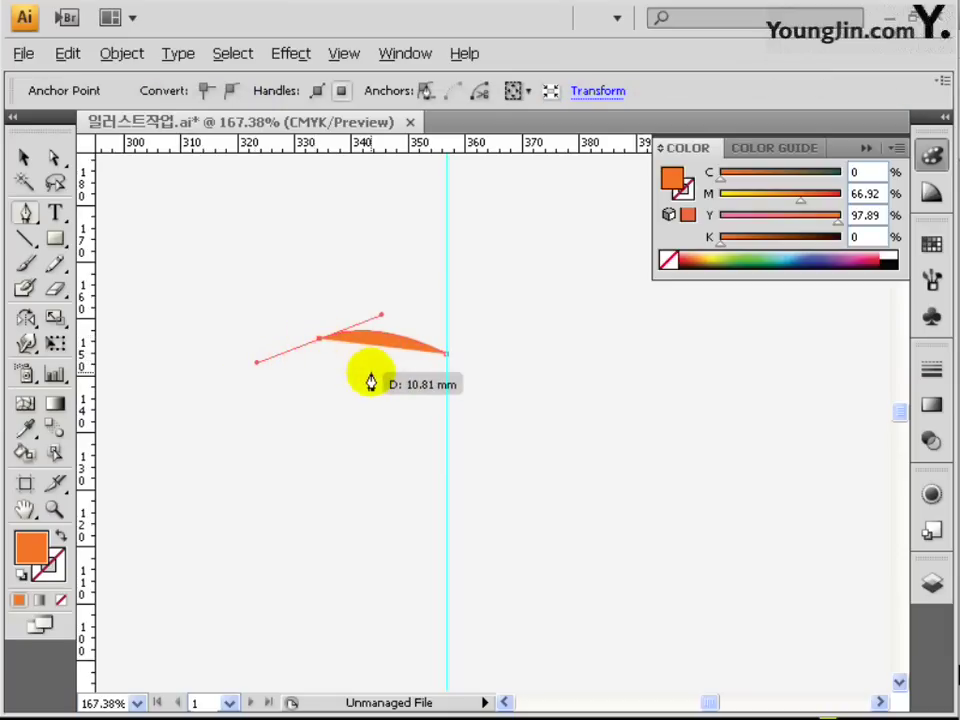
{"action": "left_click", "coordinate": [318, 342]}
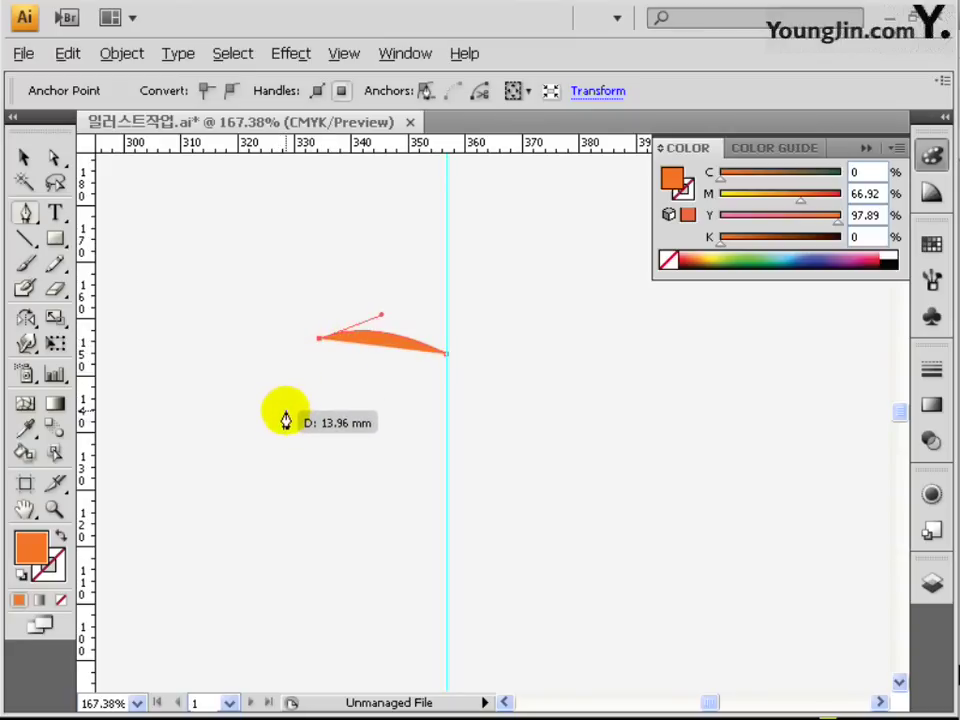
{"action": "left_click_drag", "start_coordinate": [273, 426], "coordinate": [283, 489]}
{"action": "left_click_drag", "start_coordinate": [282, 440], "coordinate": [276, 437]}
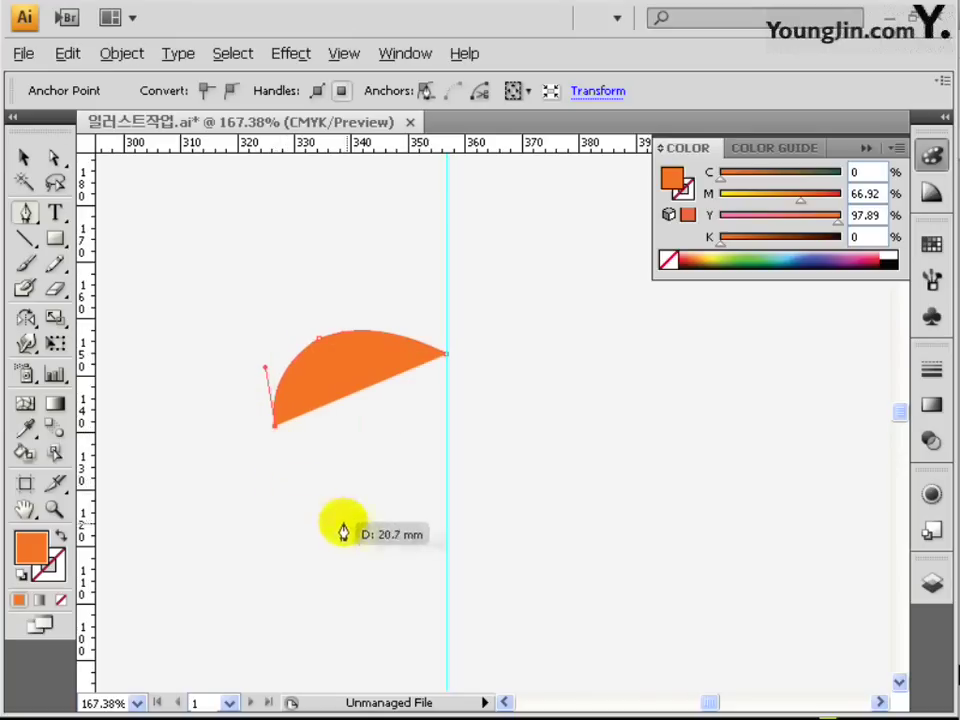
{"action": "left_click_drag", "start_coordinate": [446, 548], "coordinate": [591, 511]}
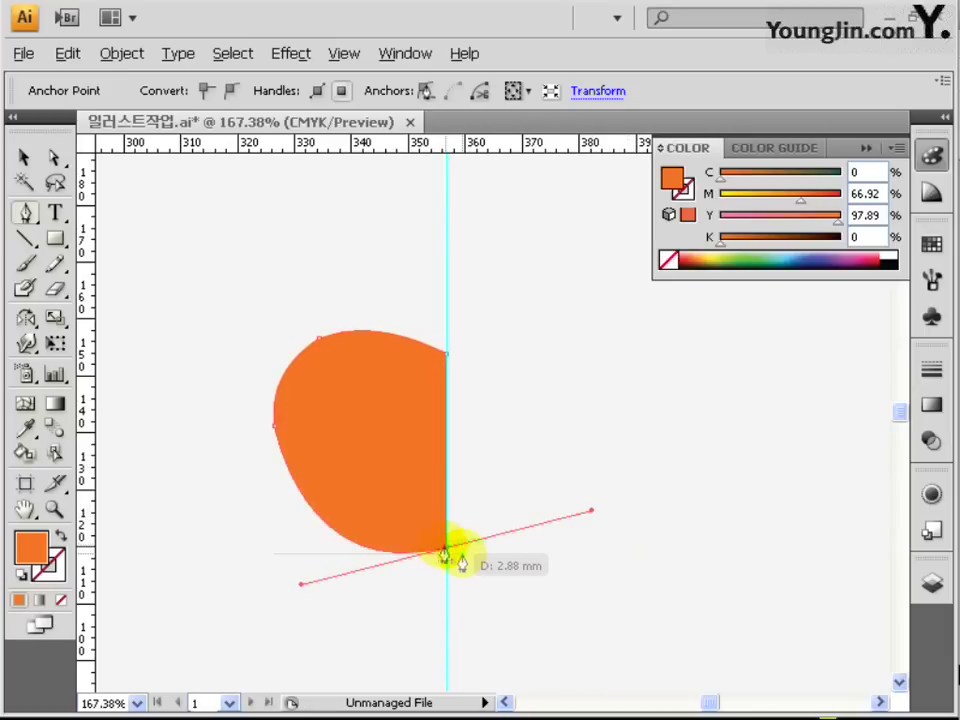
{"action": "left_click", "coordinate": [447, 548]}
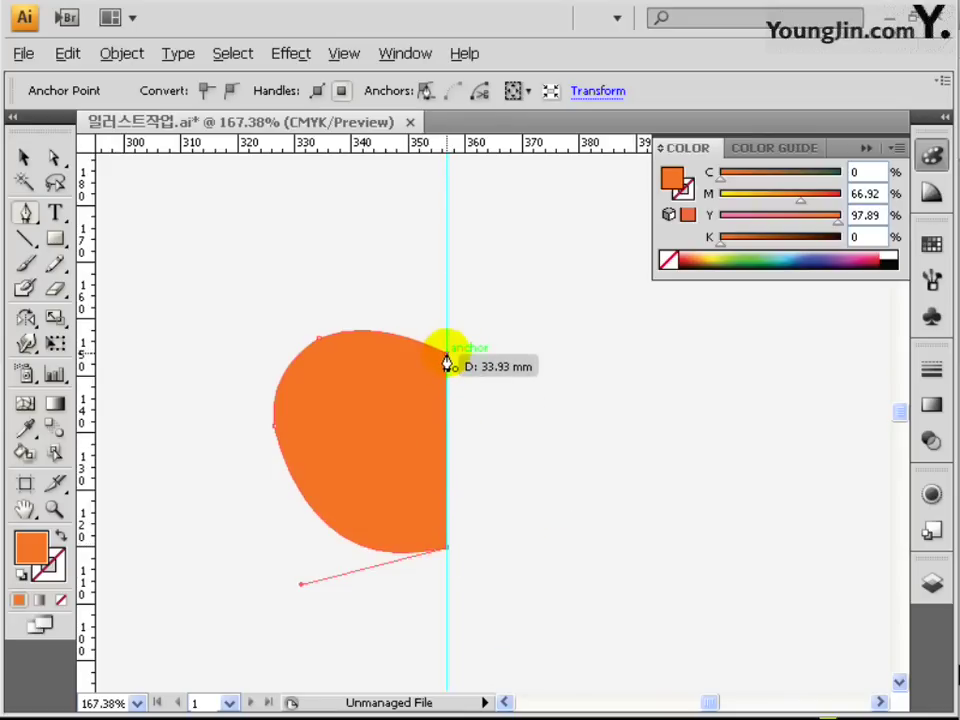
{"action": "left_click", "coordinate": [447, 363]}
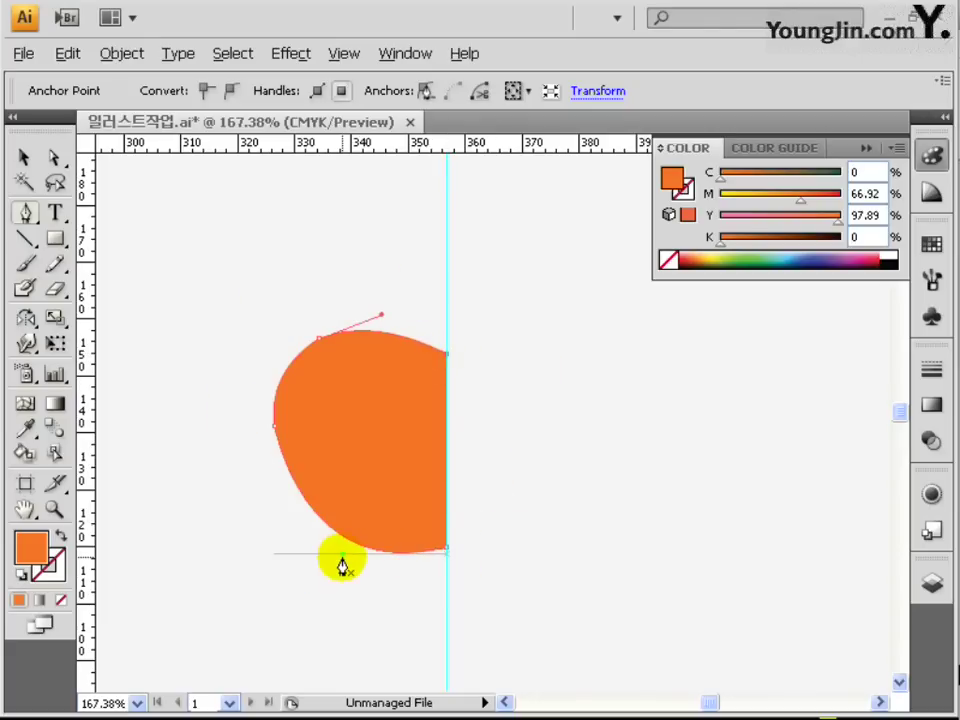
Even out the curved outline of the orange half-apple with the Smooth tool.
{"action": "mouse_move", "coordinate": [57, 262]}
{"action": "left_mouse_down"}
{"action": "mouse_move", "coordinate": [107, 275]}
{"action": "mouse_move", "coordinate": [145, 305]}
{"action": "left_mouse_up"}
{"action": "mouse_move", "coordinate": [306, 334]}
{"action": "left_mouse_down"}
{"action": "mouse_move", "coordinate": [274, 403]}
{"action": "mouse_move", "coordinate": [325, 410]}
{"action": "mouse_move", "coordinate": [279, 411]}
{"action": "left_mouse_up"}
{"action": "left_click_drag", "start_coordinate": [313, 358], "coordinate": [300, 366]}
{"action": "left_click_drag", "start_coordinate": [335, 330], "coordinate": [410, 338]}
{"action": "mouse_move", "coordinate": [456, 505]}
{"action": "left_mouse_down"}
{"action": "mouse_move", "coordinate": [412, 536]}
{"action": "mouse_move", "coordinate": [331, 536]}
{"action": "mouse_move", "coordinate": [374, 548]}
{"action": "mouse_move", "coordinate": [483, 500]}
{"action": "mouse_move", "coordinate": [444, 497]}
{"action": "left_mouse_up"}
Reflect a copy of the half-apple across the vertical guide, using the Vertical axis.
{"action": "left_click", "coordinate": [25, 318]}
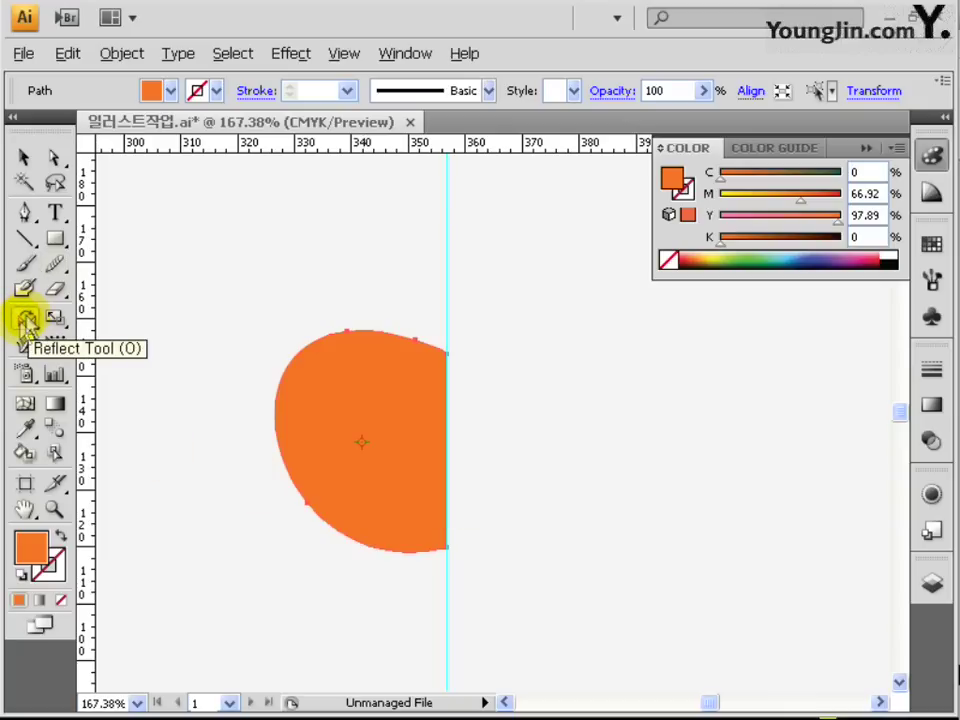
{"action": "left_click", "coordinate": [447, 440], "text": "alt"}
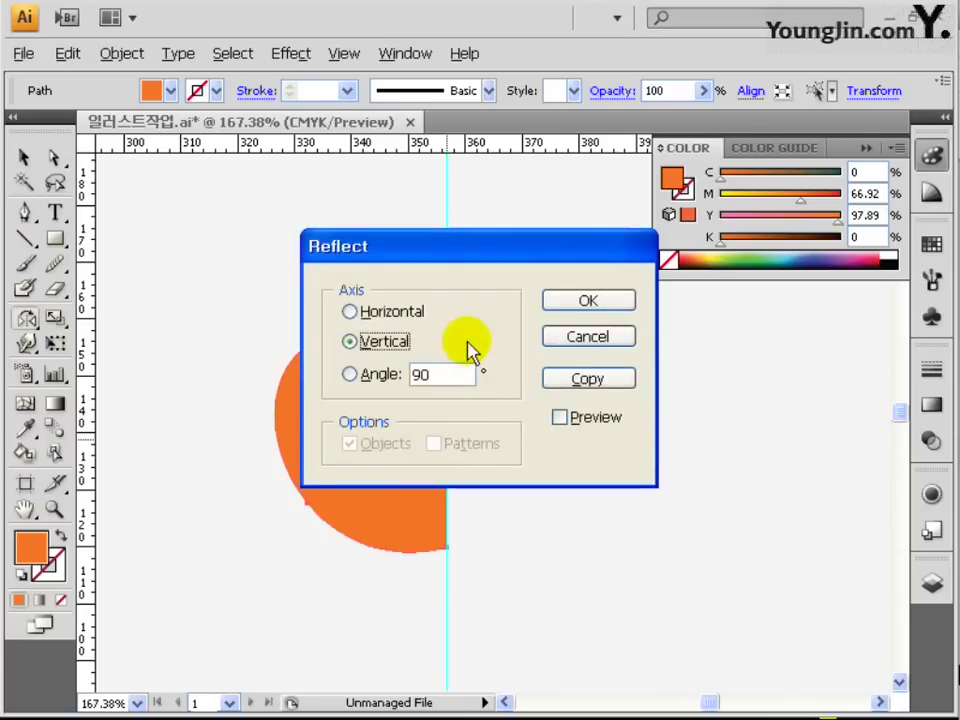
{"action": "left_click_drag", "start_coordinate": [490, 270], "coordinate": [468, 322]}
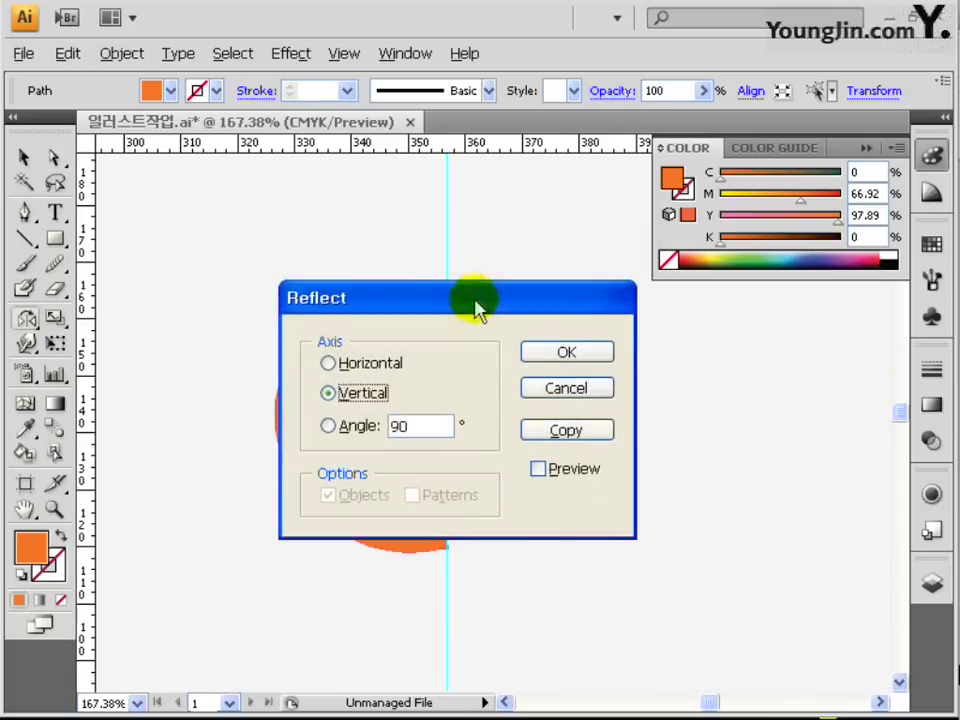
{"action": "left_click", "coordinate": [565, 432]}
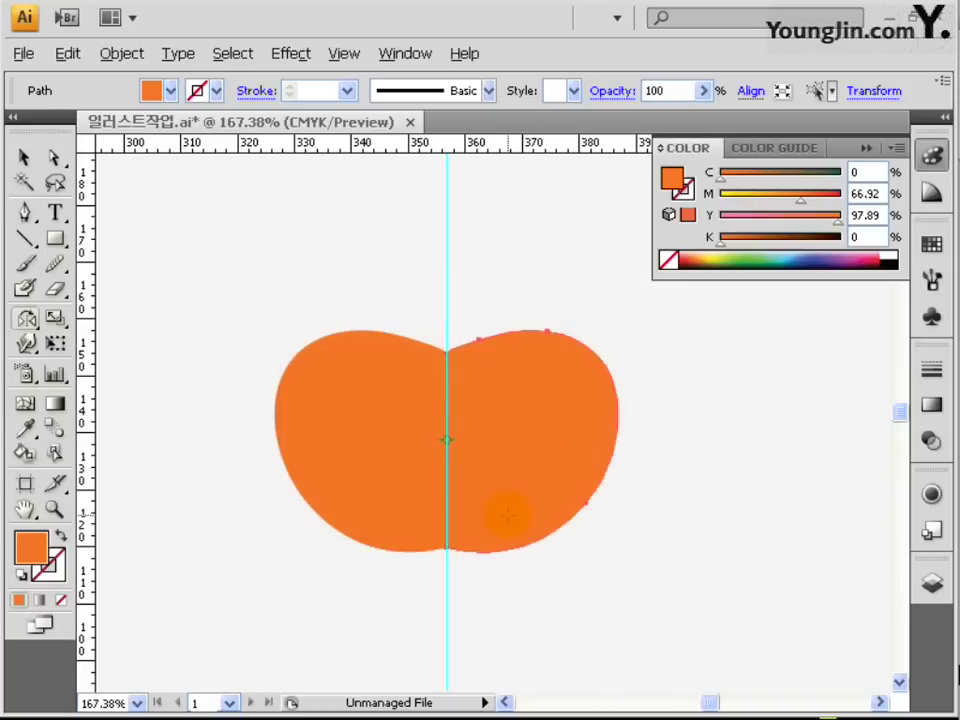
Hide the guides to check the seam between the two apple halves.
{"action": "left_click_drag", "start_coordinate": [478, 553], "coordinate": [469, 514]}
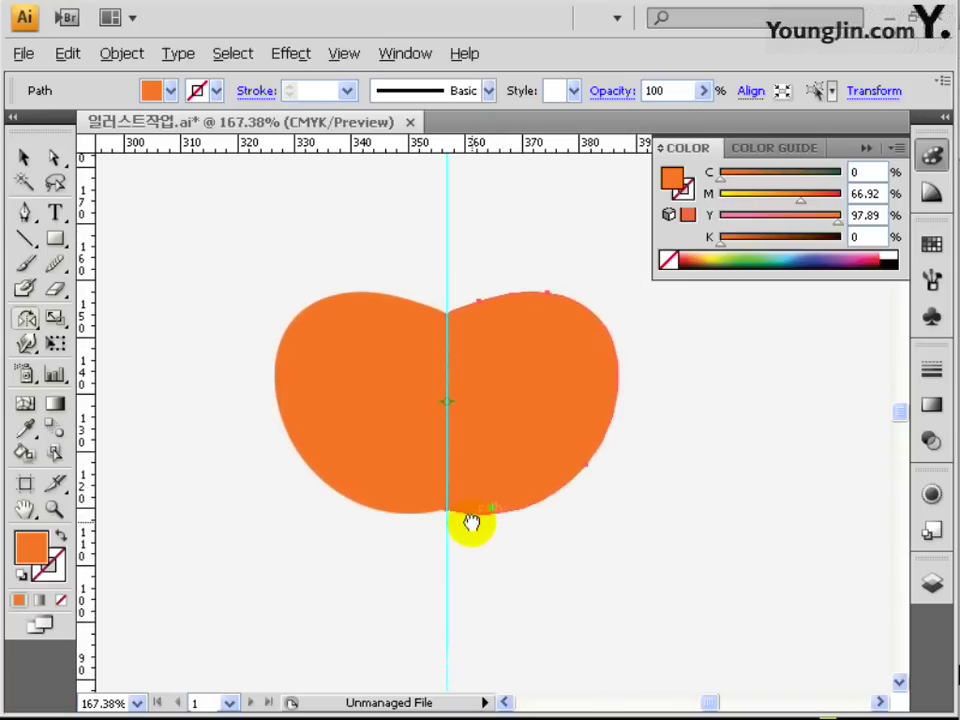
{"action": "mouse_move", "coordinate": [530, 293]}
{"action": "left_mouse_down"}
{"action": "mouse_move", "coordinate": [617, 501]}
{"action": "mouse_move", "coordinate": [499, 285]}
{"action": "mouse_move", "coordinate": [562, 460]}
{"action": "left_mouse_up"}
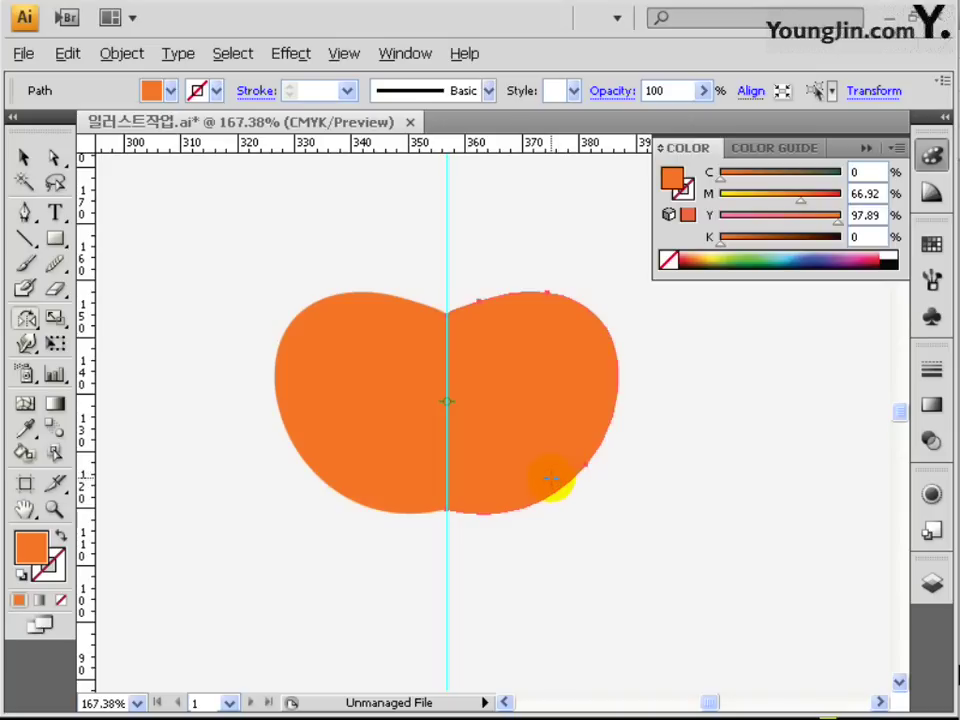
{"action": "left_click", "coordinate": [343, 53]}
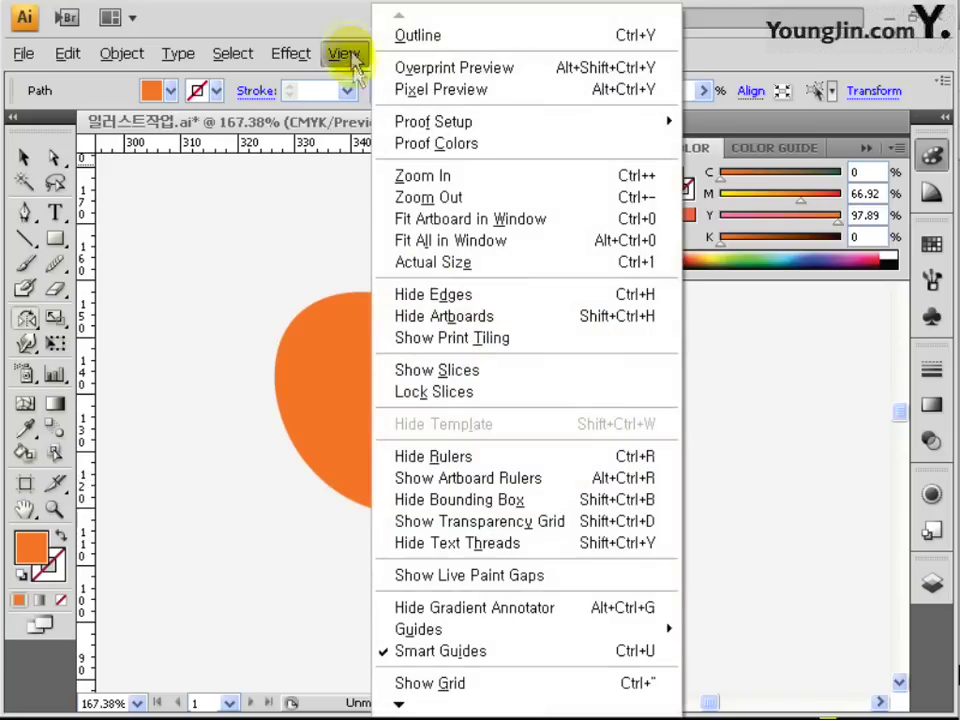
{"action": "mouse_move", "coordinate": [505, 630]}
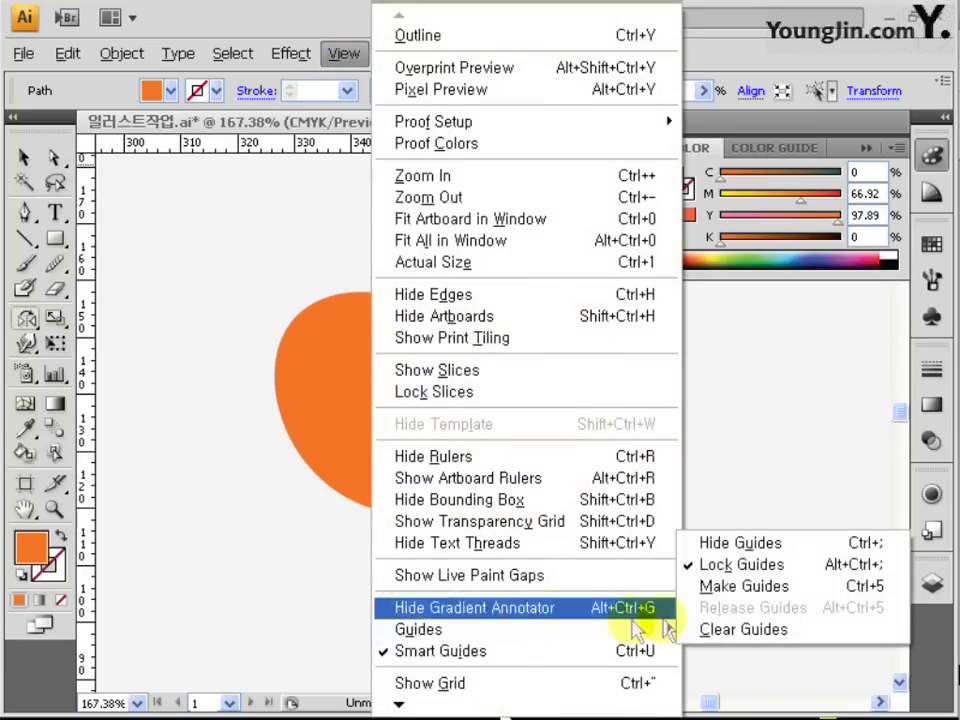
{"action": "left_click", "coordinate": [756, 546]}
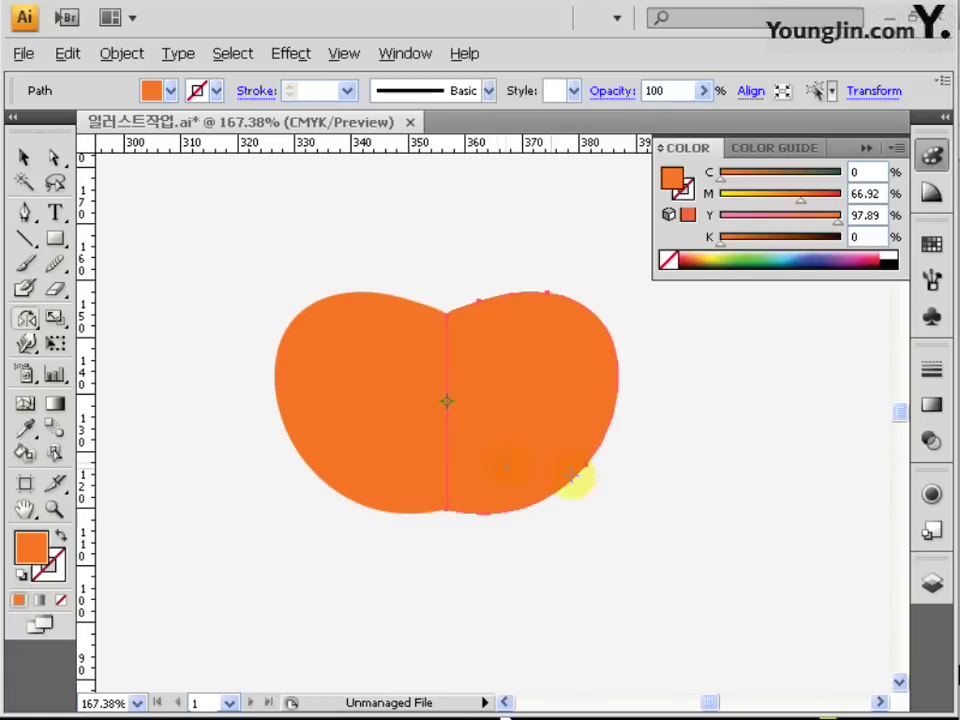
Shift the apple's right half slightly left so it overlaps the left half and closes the seam.
{"action": "left_click", "coordinate": [24, 157]}
{"action": "left_click", "coordinate": [484, 410]}
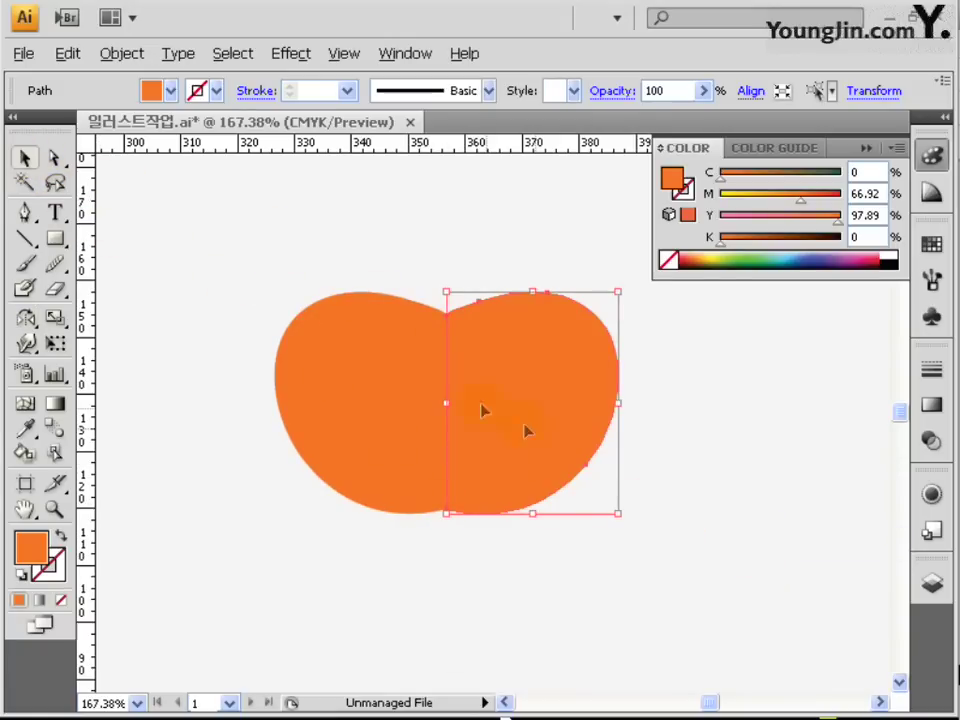
{"action": "left_click", "coordinate": [643, 438]}
{"action": "left_click", "coordinate": [439, 396]}
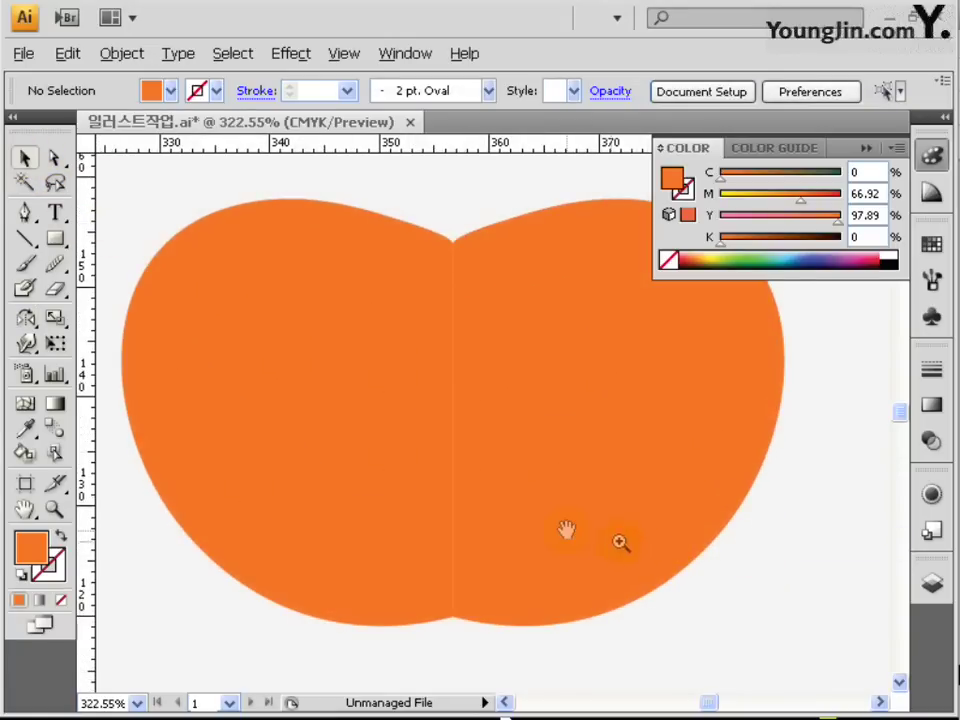
{"action": "left_click", "coordinate": [562, 487]}
{"action": "left_click_drag", "start_coordinate": [556, 482], "coordinate": [551, 482]}
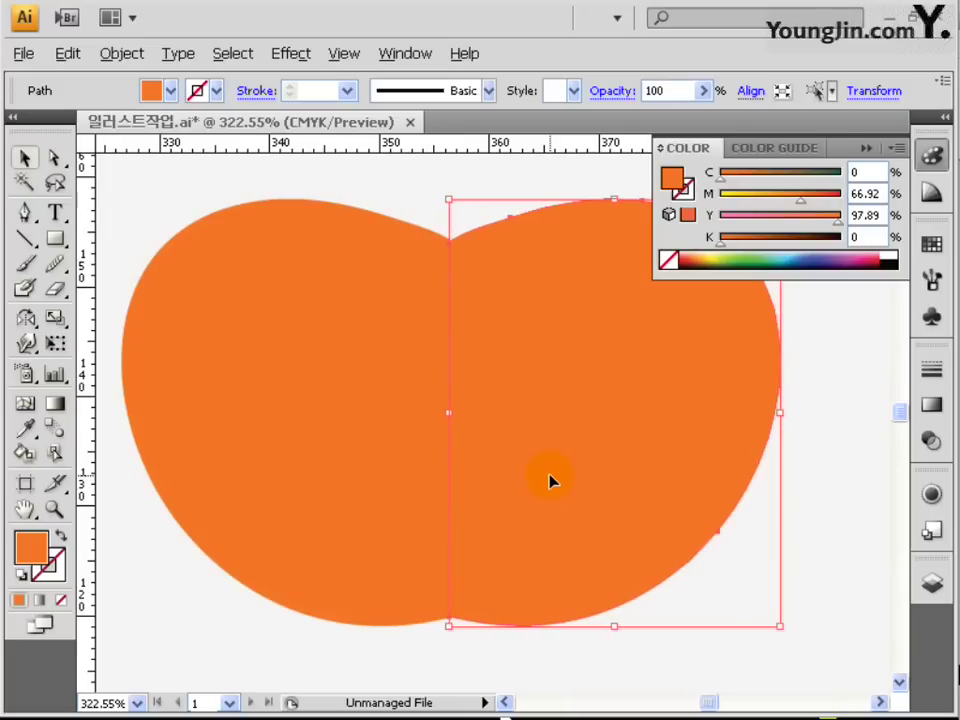
{"action": "key", "text": "Left"}
{"action": "key", "text": "Right"}
{"action": "left_click", "coordinate": [836, 579]}
{"action": "scroll", "coordinate": [517, 560], "scroll_direction": "up", "scroll_amount": 2}
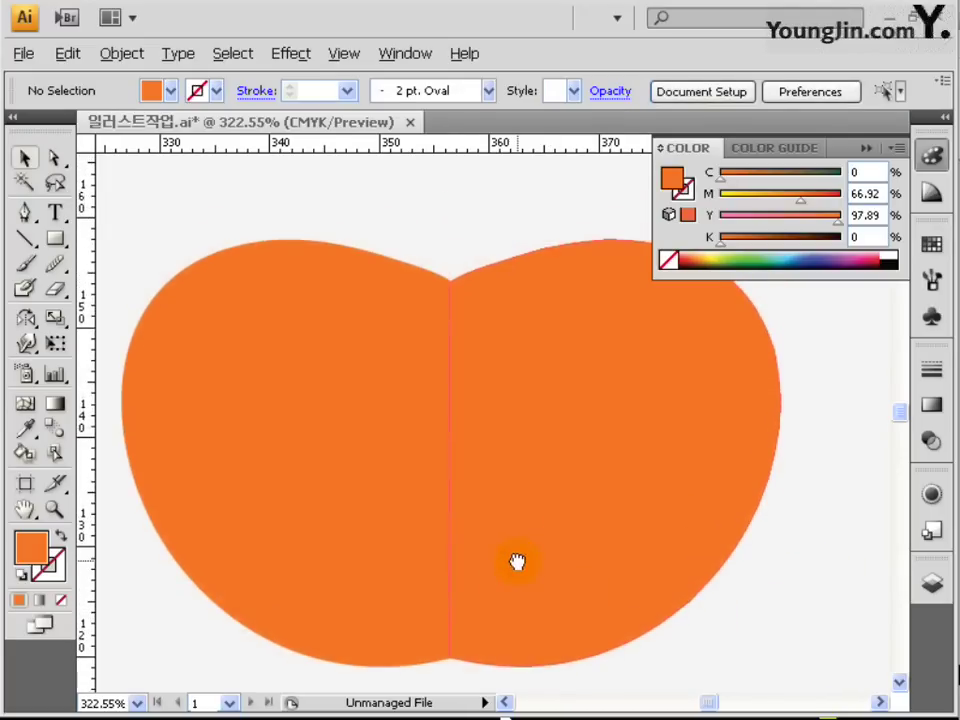
Select both apple halves and merge them into one shape with the Pathfinder Unite operation.
{"action": "left_click_drag", "start_coordinate": [517, 560], "coordinate": [518, 551]}
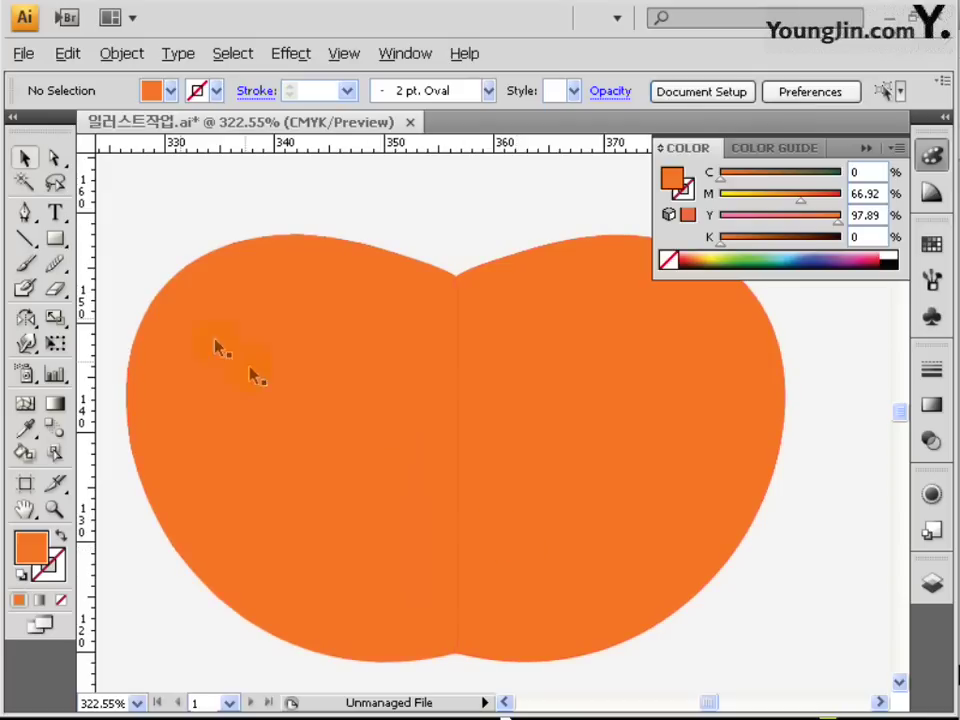
{"action": "left_click", "coordinate": [222, 60]}
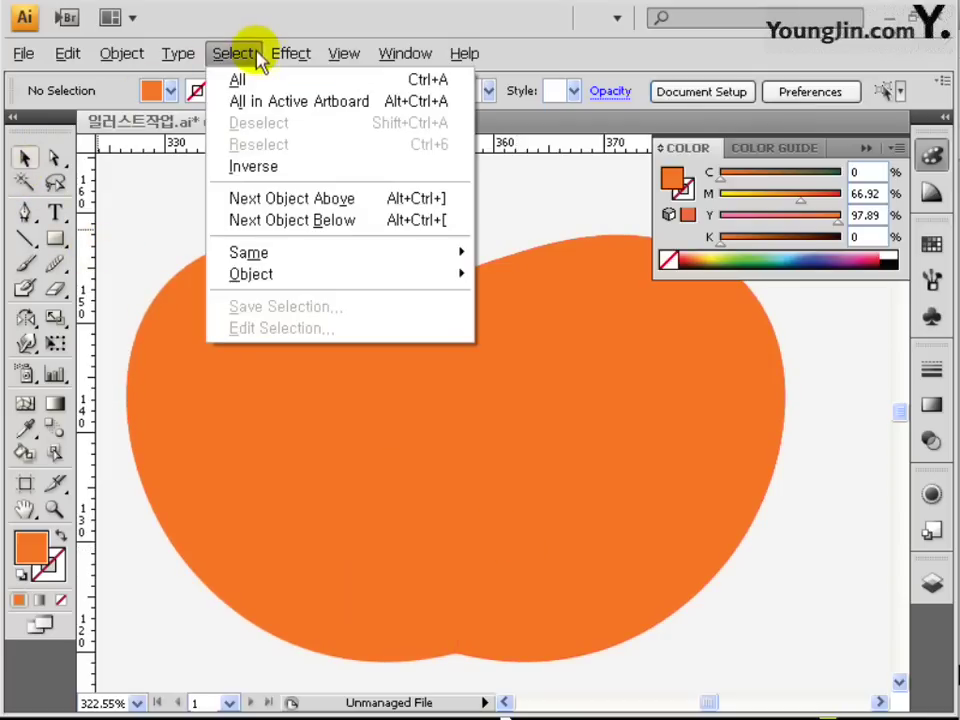
{"action": "left_click", "coordinate": [378, 80]}
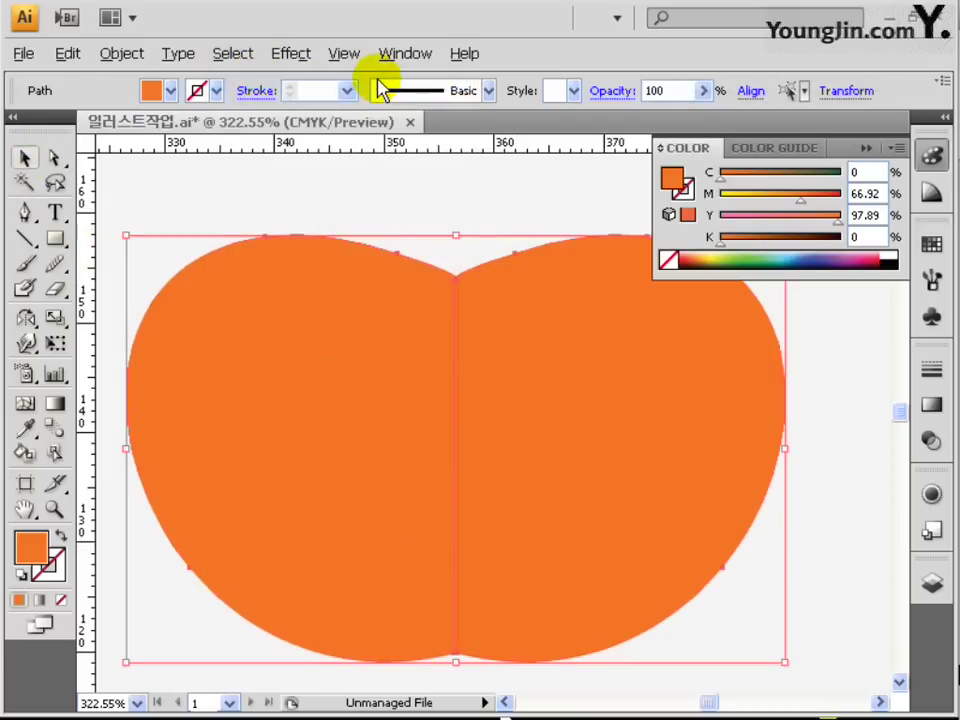
{"action": "left_click", "coordinate": [402, 53]}
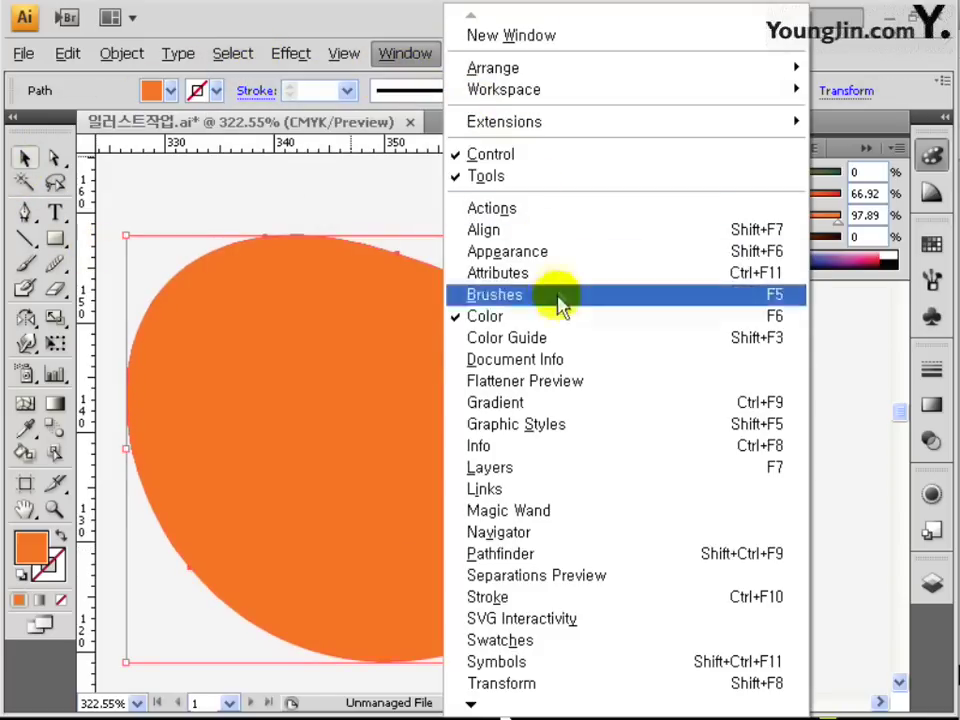
{"action": "left_click", "coordinate": [568, 556]}
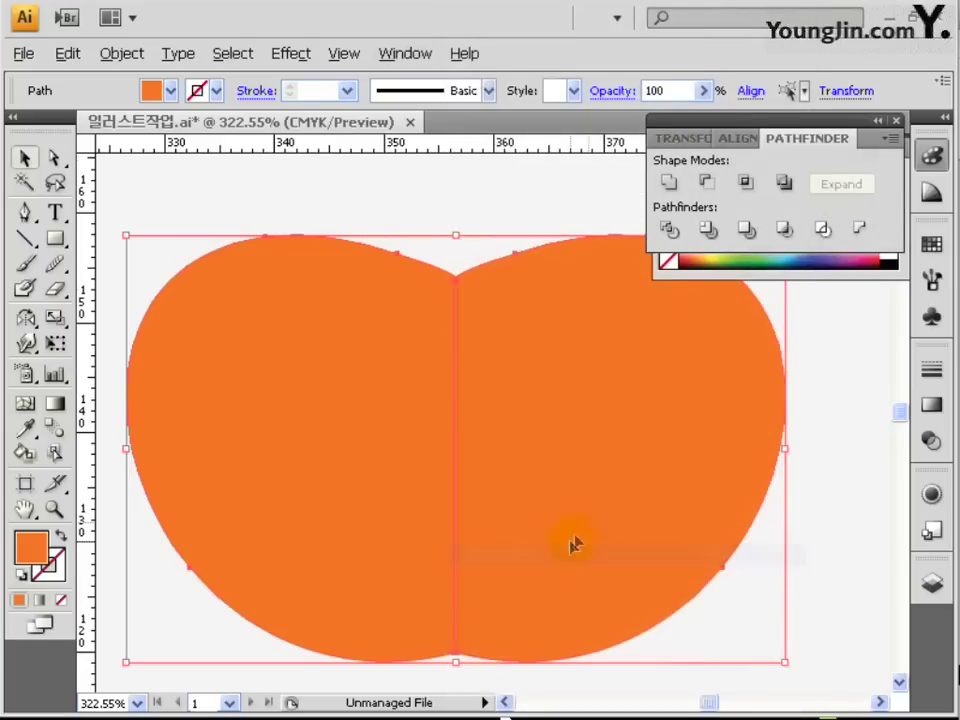
{"action": "left_click", "coordinate": [669, 184]}
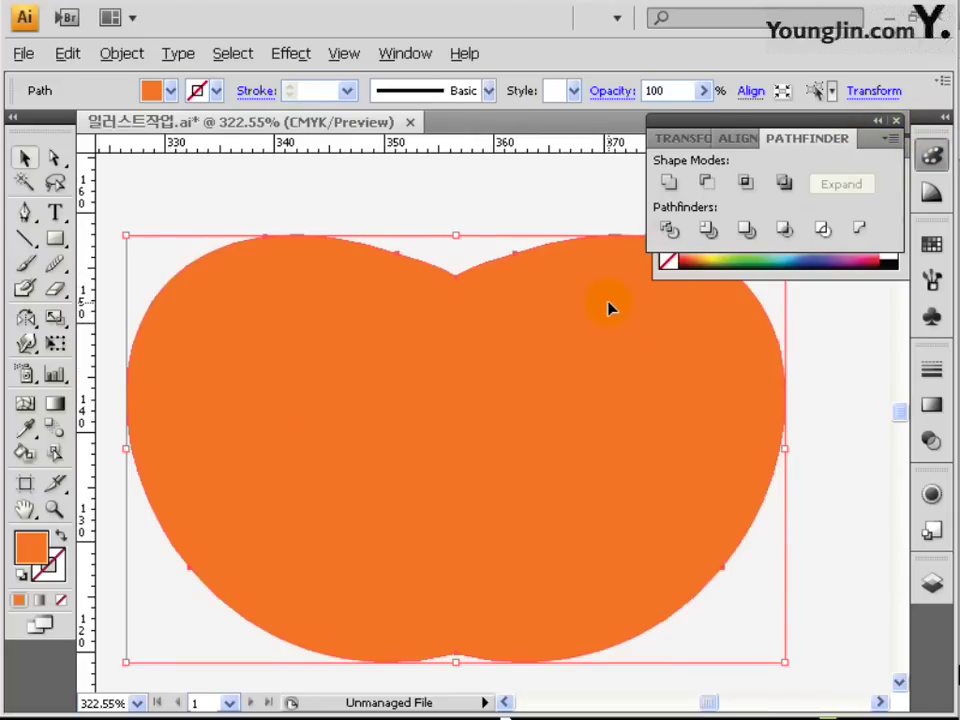
Fill the merged apple with red C 0, M 90, Y 95, K 0 and close the Pathfinder panel.
{"action": "double_click", "coordinate": [33, 548]}
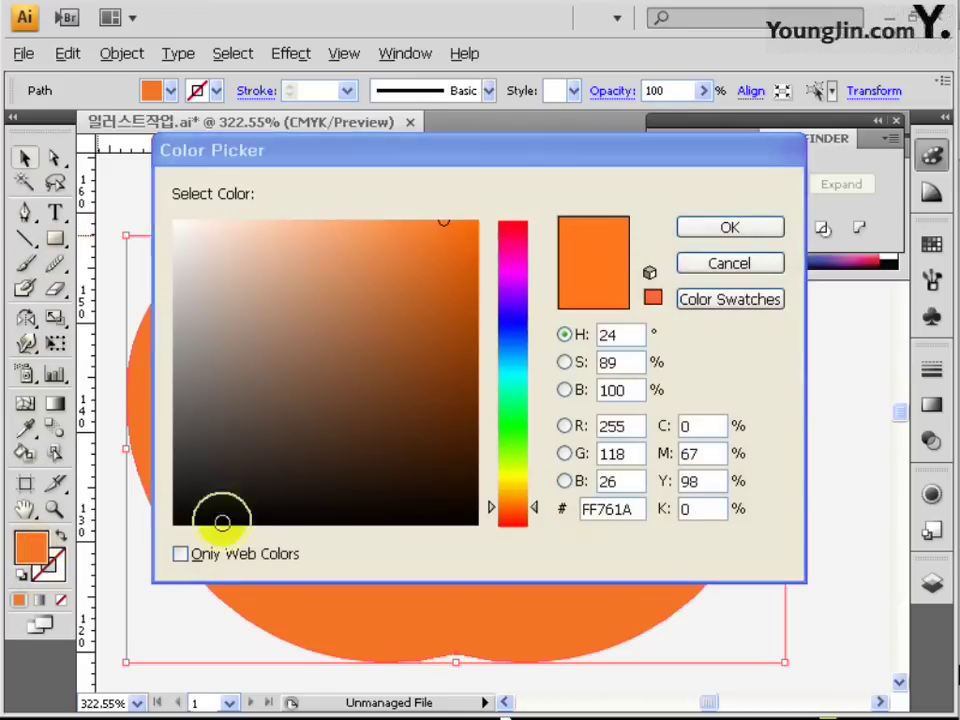
{"action": "left_click_drag", "start_coordinate": [716, 452], "coordinate": [636, 481]}
{"action": "type", "text": "90"}
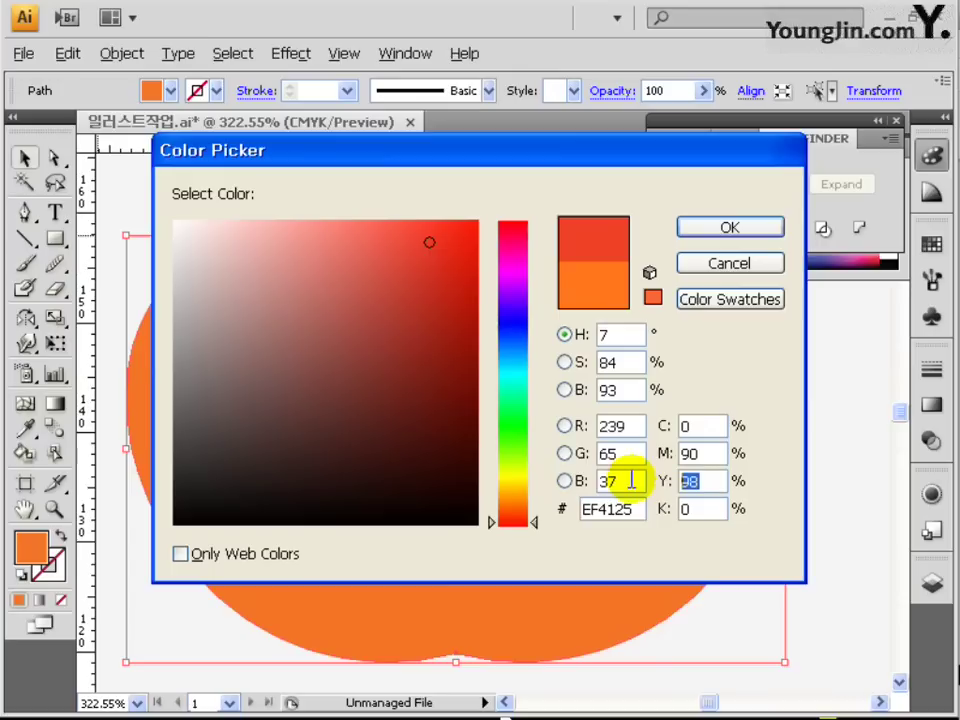
{"action": "type", "text": "95"}
{"action": "left_click", "coordinate": [697, 509]}
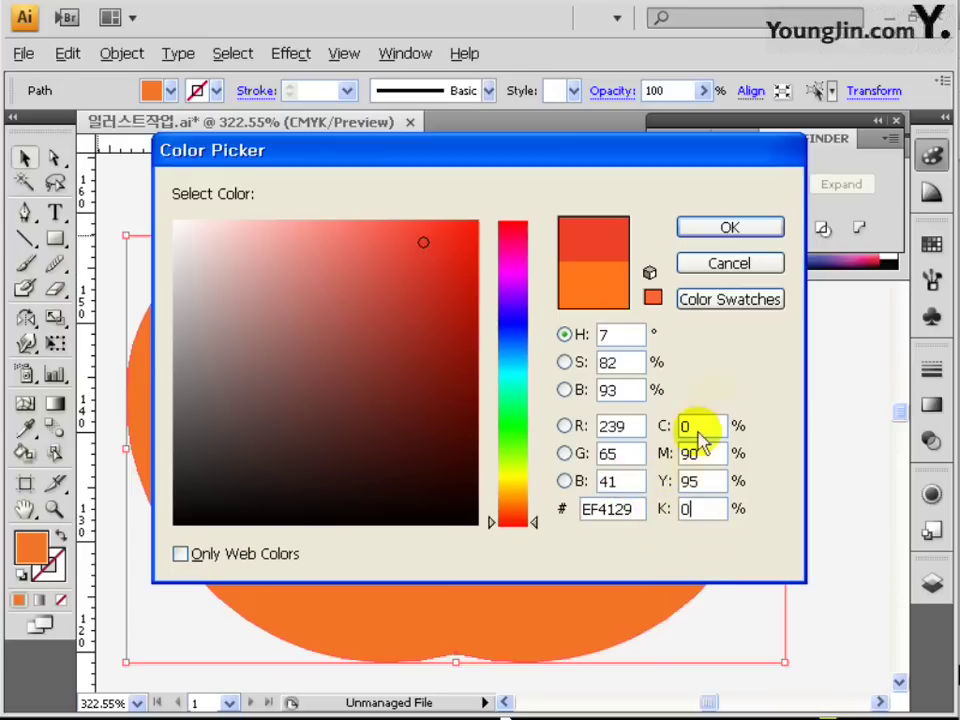
{"action": "left_click", "coordinate": [731, 227]}
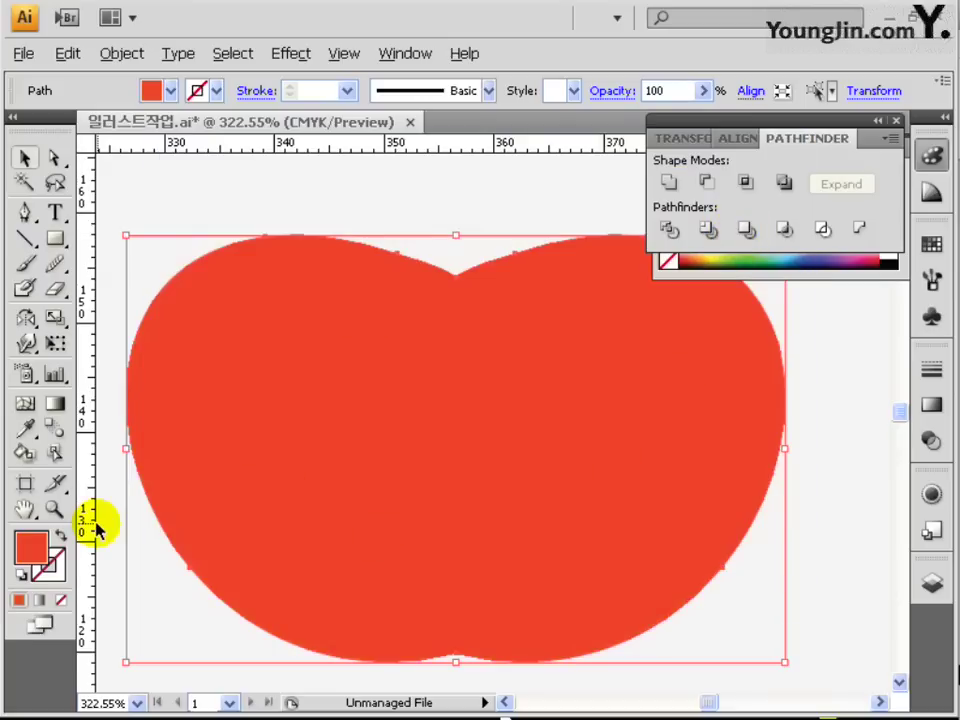
{"action": "double_click", "coordinate": [33, 550]}
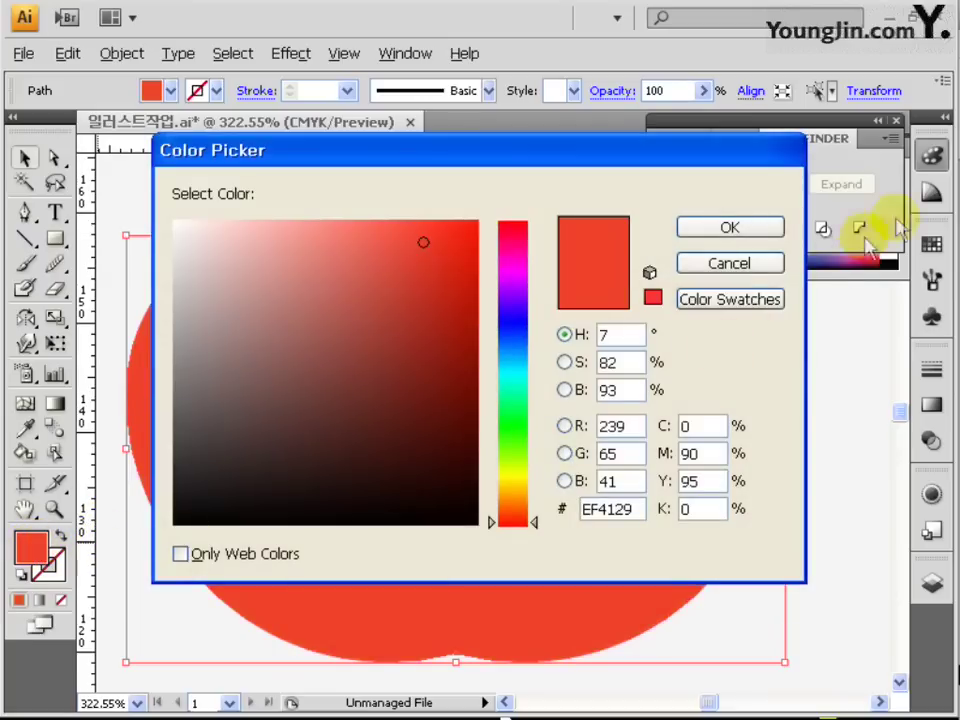
{"action": "left_click", "coordinate": [760, 266]}
{"action": "left_click", "coordinate": [897, 121]}
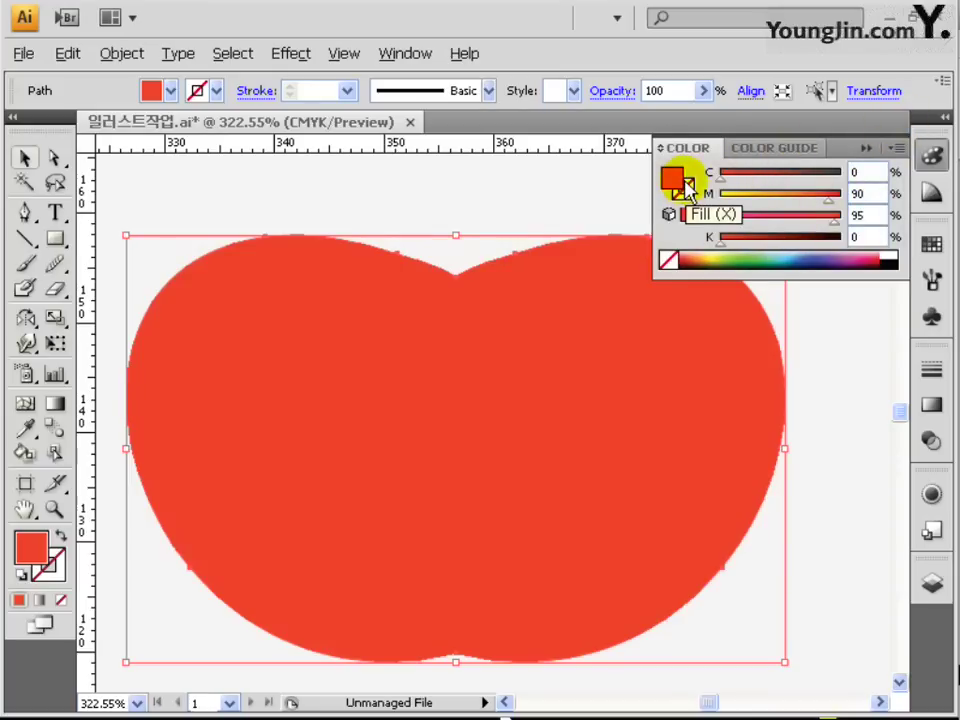
Draw the stem's outer curved edge with the Pen tool, from just above the apple's notch up and to the left.
{"action": "key", "text": "ctrl+shift+a"}
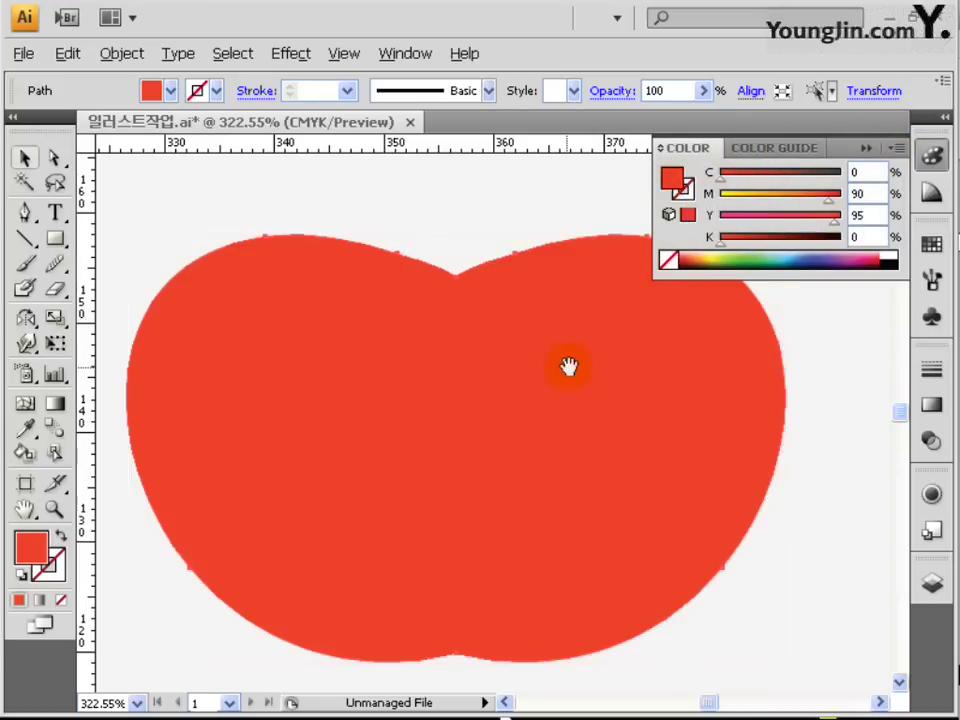
{"action": "left_click_drag", "start_coordinate": [565, 362], "coordinate": [563, 437]}
{"action": "left_click", "coordinate": [25, 212]}
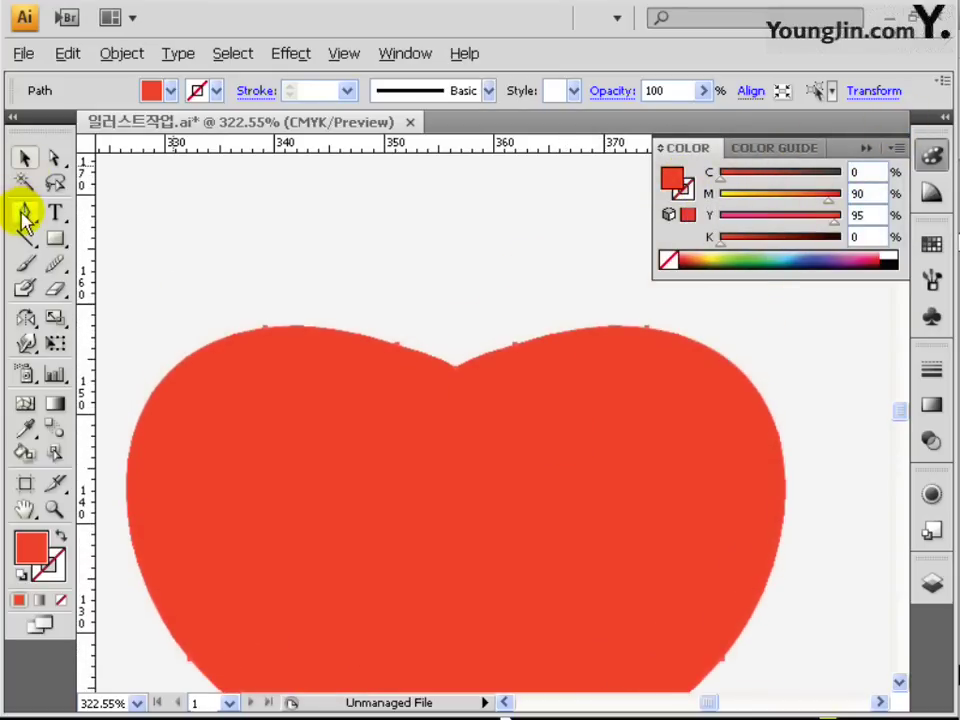
{"action": "left_click_drag", "start_coordinate": [570, 315], "coordinate": [577, 396]}
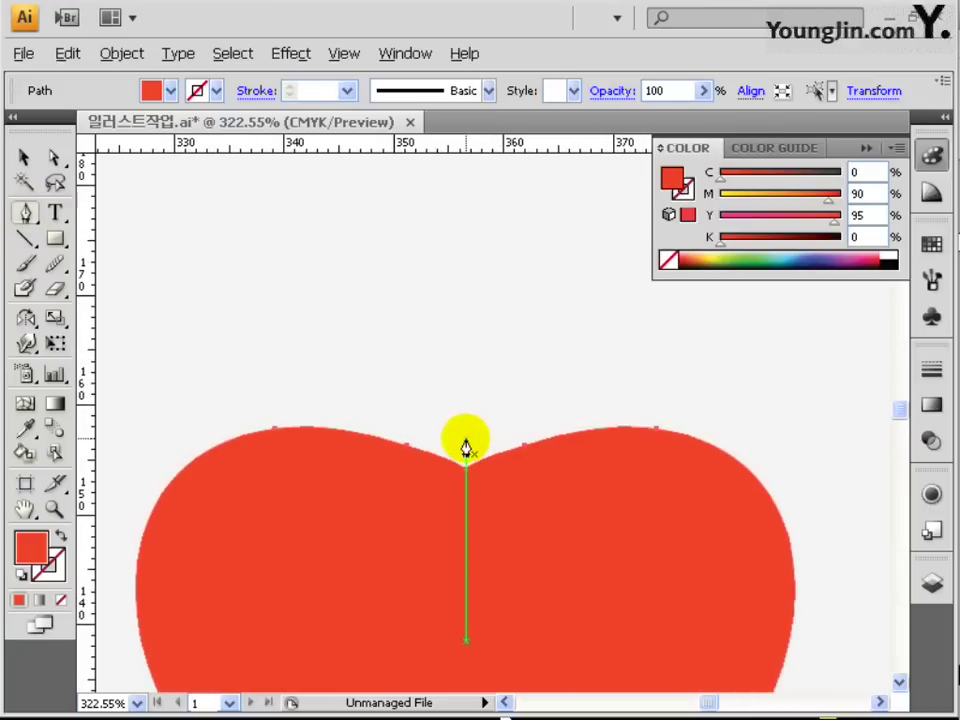
{"action": "left_click_drag", "start_coordinate": [465, 440], "coordinate": [265, 173]}
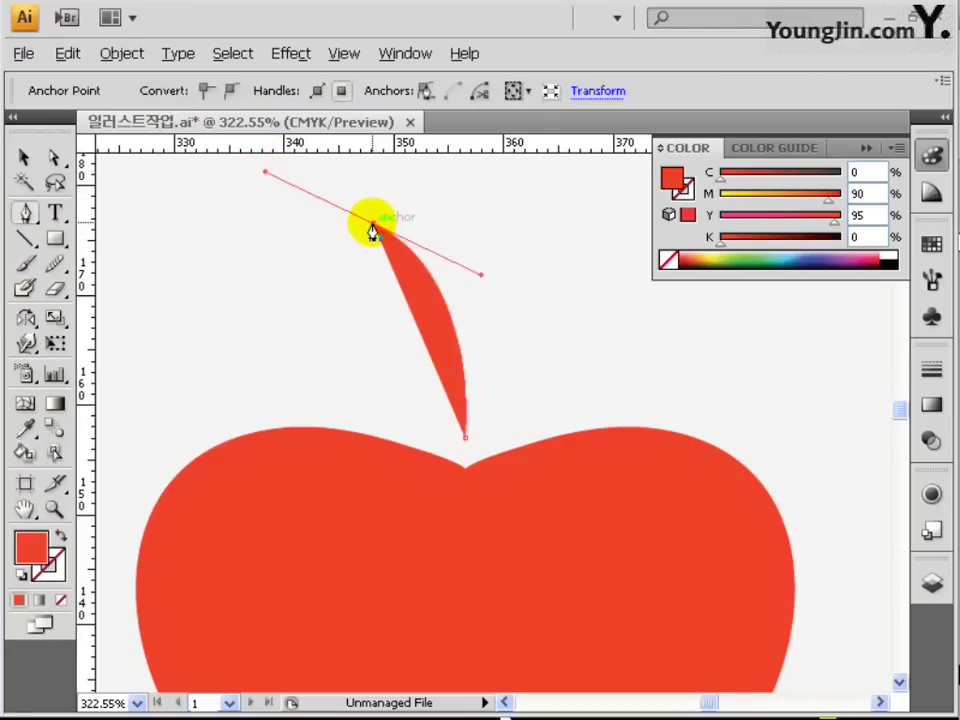
Add the stem's short slanted tip and close its outline with a curved inner edge back to the starting point.
{"action": "left_click_drag", "start_coordinate": [414, 349], "coordinate": [407, 300]}
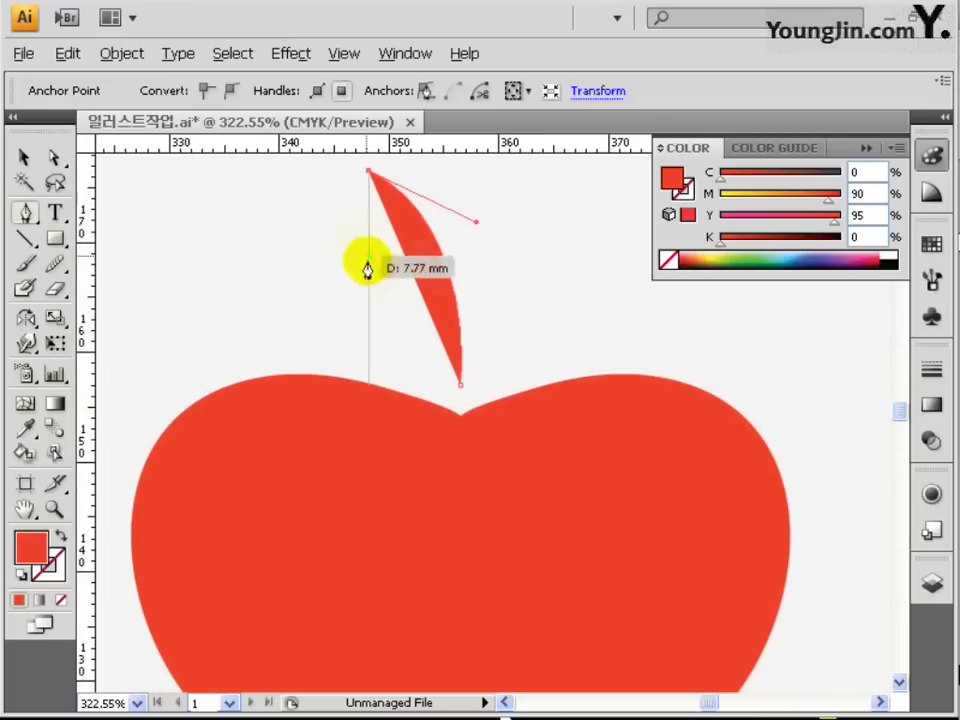
{"action": "left_click", "coordinate": [326, 234]}
{"action": "key", "text": "ctrl+minus"}
{"action": "key", "text": "ctrl+minus"}
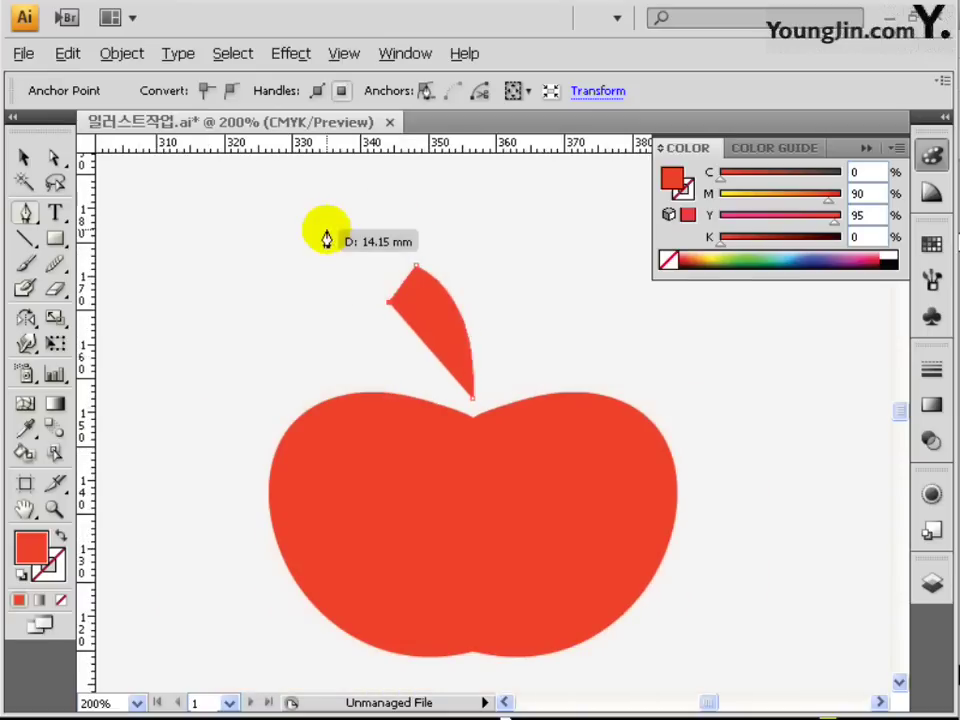
{"action": "left_click", "coordinate": [390, 303]}
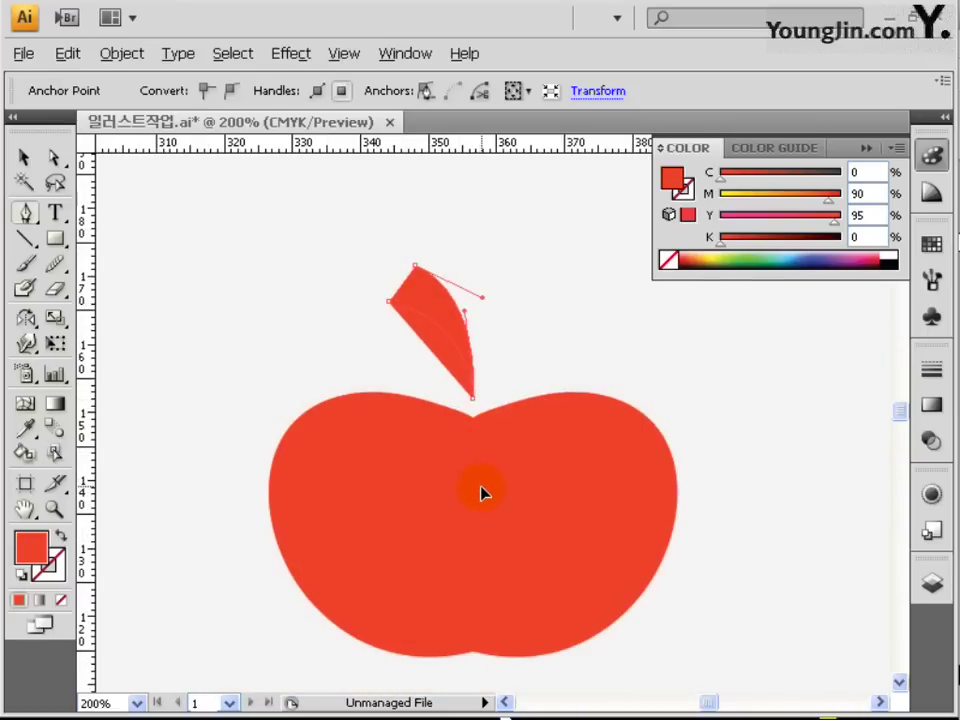
{"action": "left_click_drag", "start_coordinate": [490, 494], "coordinate": [509, 444]}
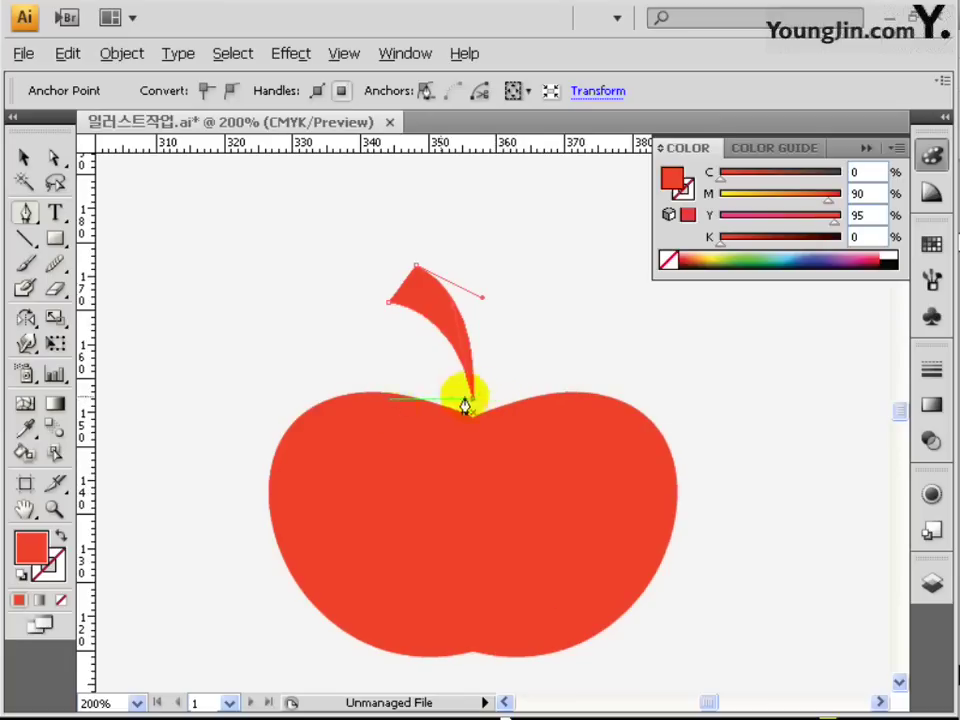
Fill the stem with brown C 35, M 55, Y 100, K 20.
{"action": "double_click", "coordinate": [30, 548]}
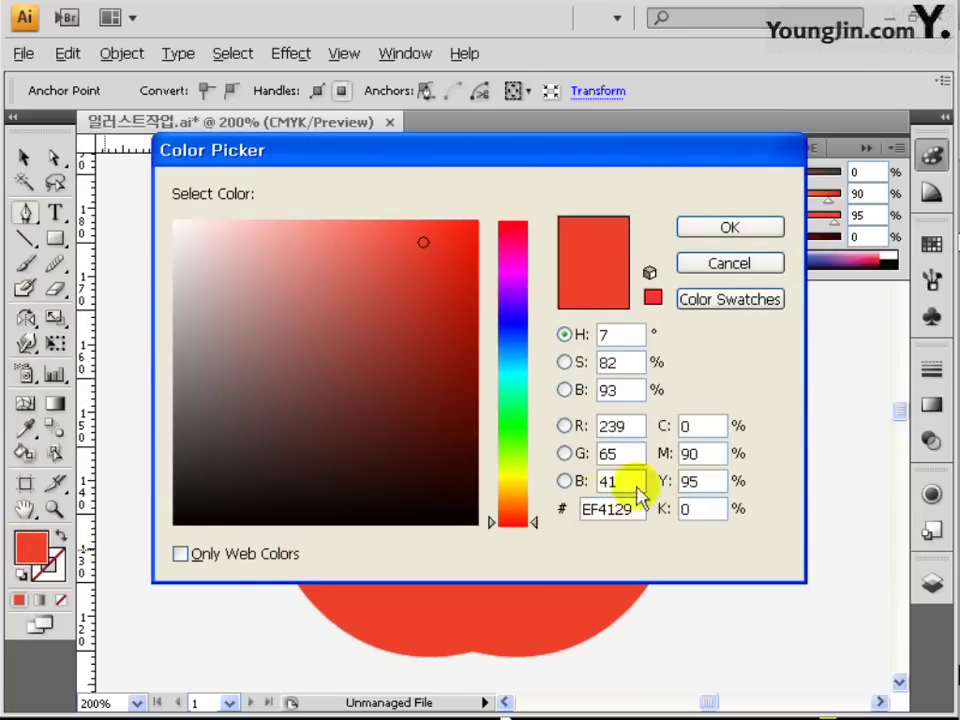
{"action": "double_click", "coordinate": [709, 426]}
{"action": "type", "text": "35"}
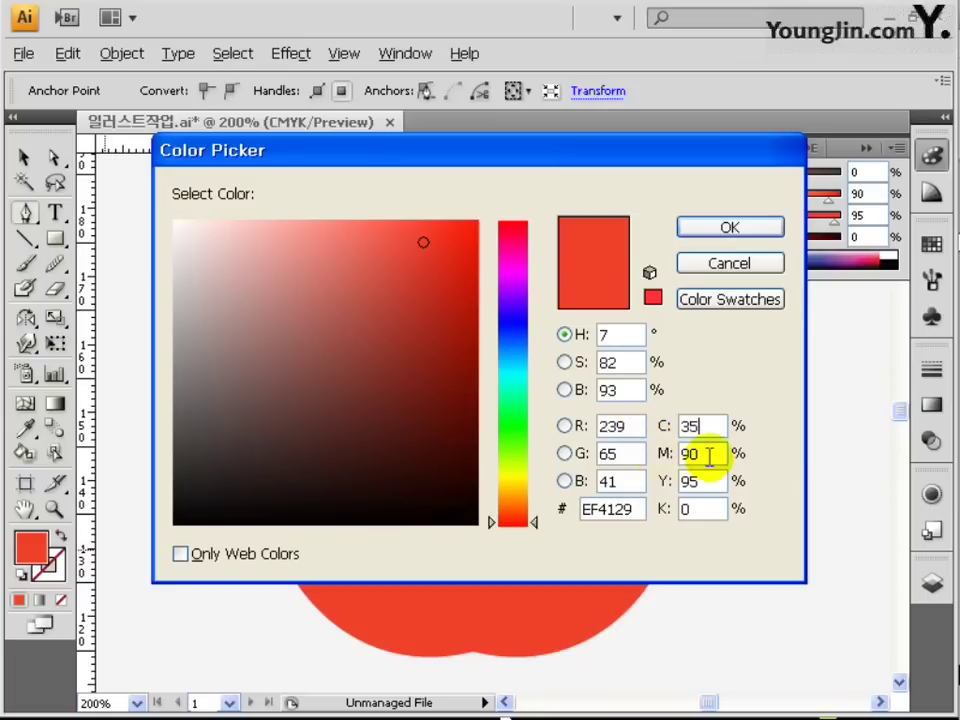
{"action": "key", "text": "Tab"}
{"action": "type", "text": "55"}
{"action": "key", "text": "Tab"}
{"action": "type", "text": "100"}
{"action": "key", "text": "Tab"}
{"action": "type", "text": "20"}
{"action": "left_click", "coordinate": [730, 228]}
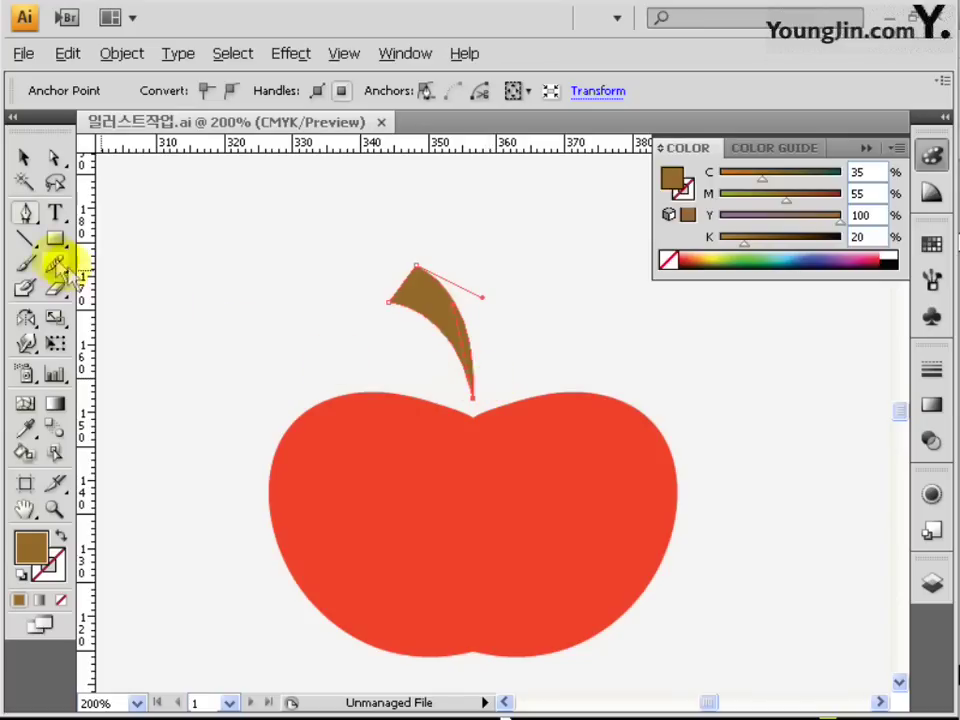
Draw a tall, narrow ellipse about 8 mm wide and 37 mm high in the empty area right of the apple.
{"action": "left_click_drag", "start_coordinate": [56, 239], "coordinate": [110, 291]}
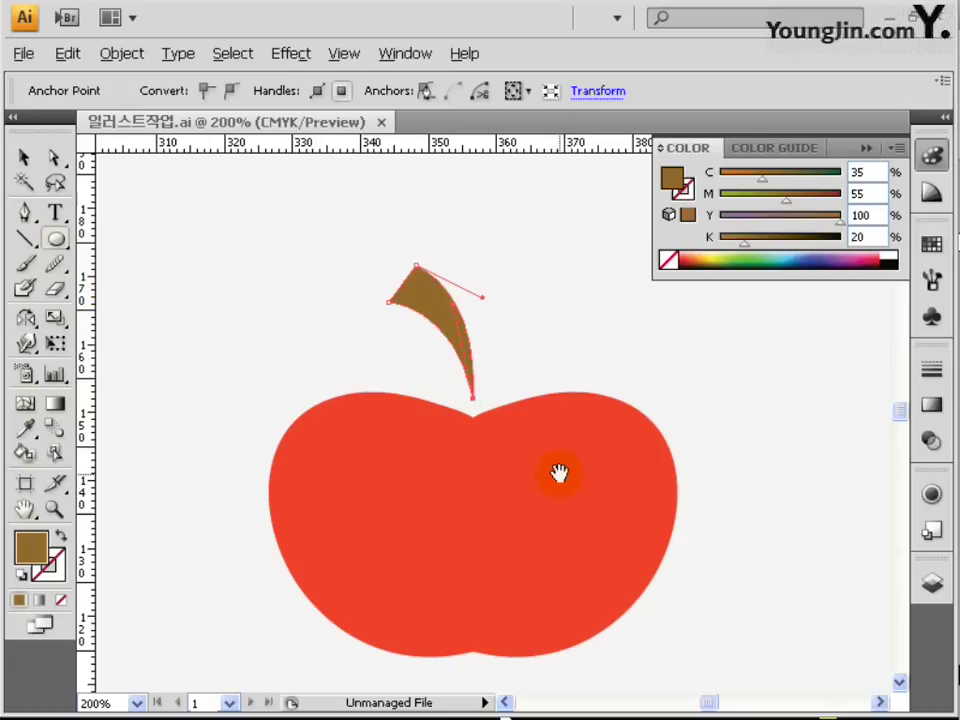
{"action": "left_click_drag", "start_coordinate": [511, 482], "coordinate": [221, 446]}
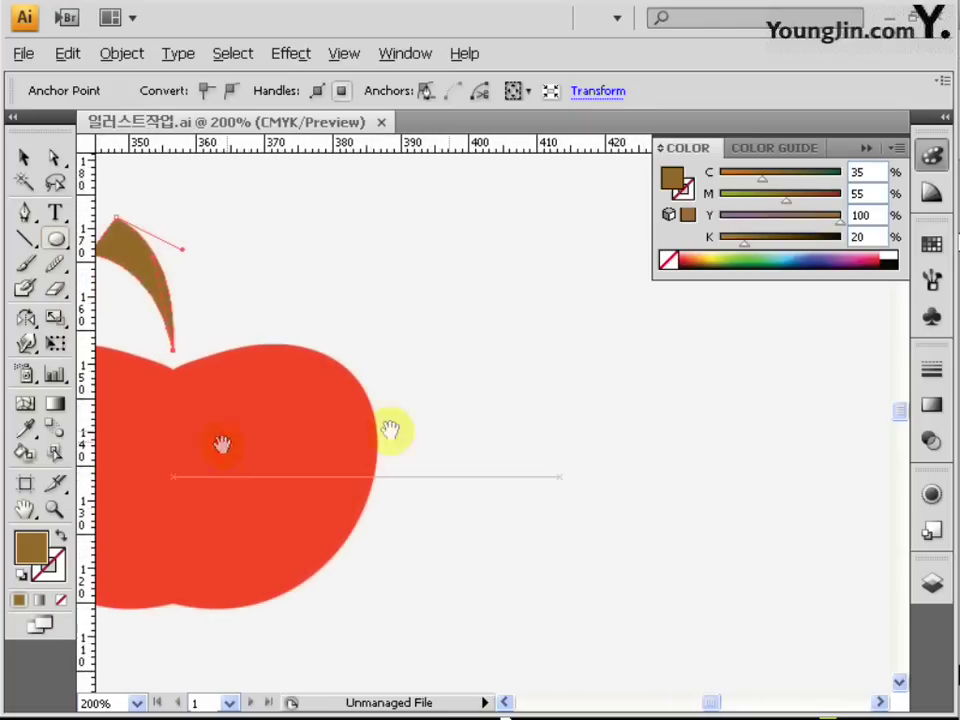
{"action": "left_click_drag", "start_coordinate": [500, 298], "coordinate": [553, 548]}
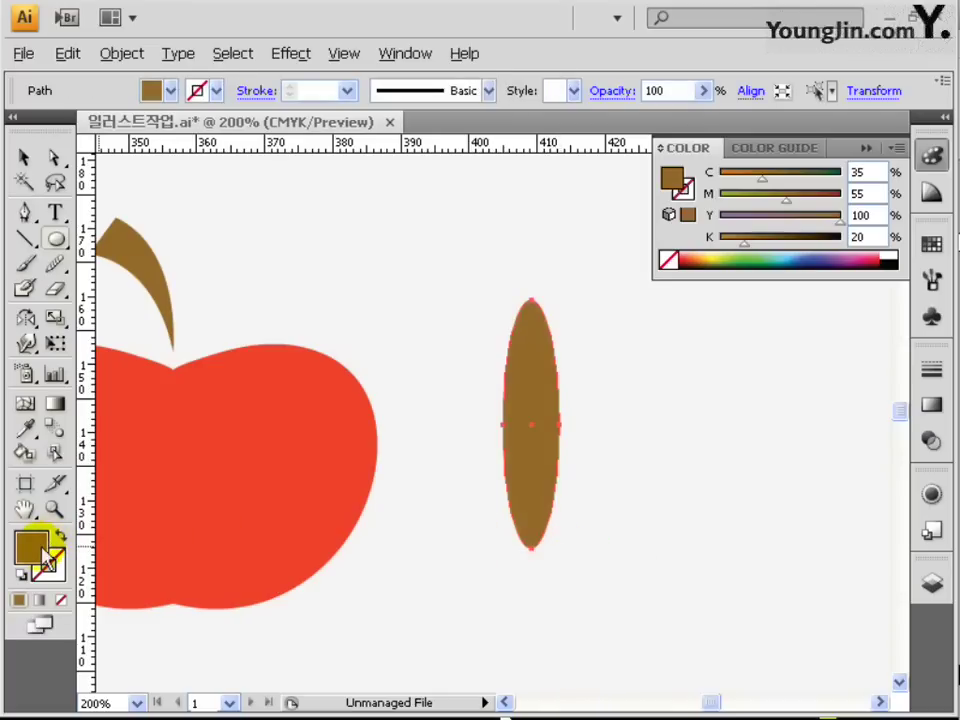
Fill the ellipse with green C 80, M 0, Y 100, K 0.
{"action": "left_click", "coordinate": [856, 174]}
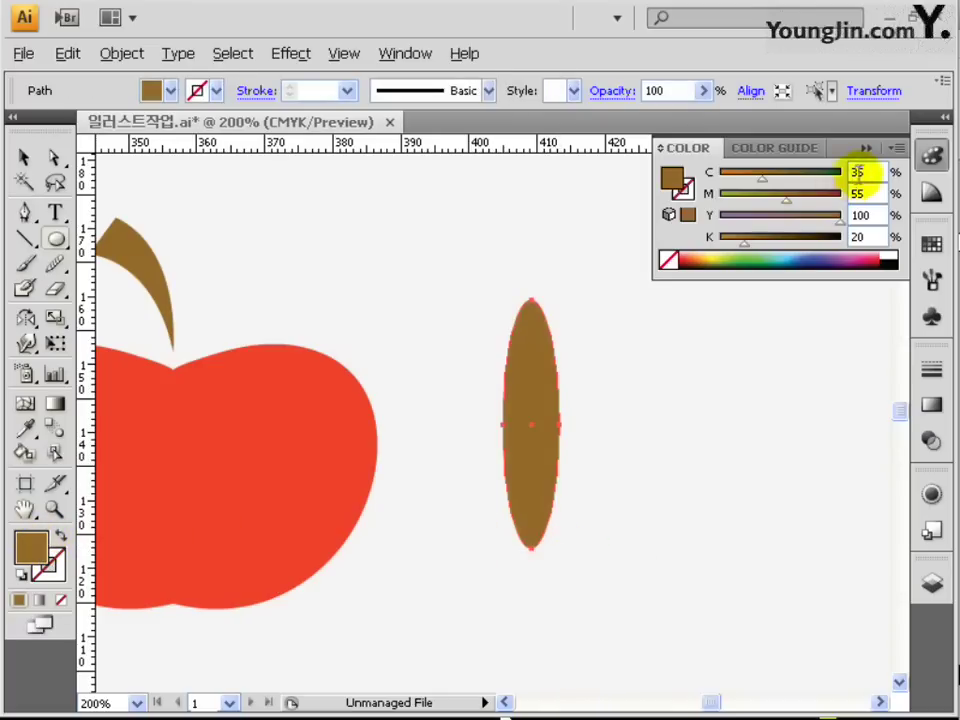
{"action": "double_click", "coordinate": [866, 175]}
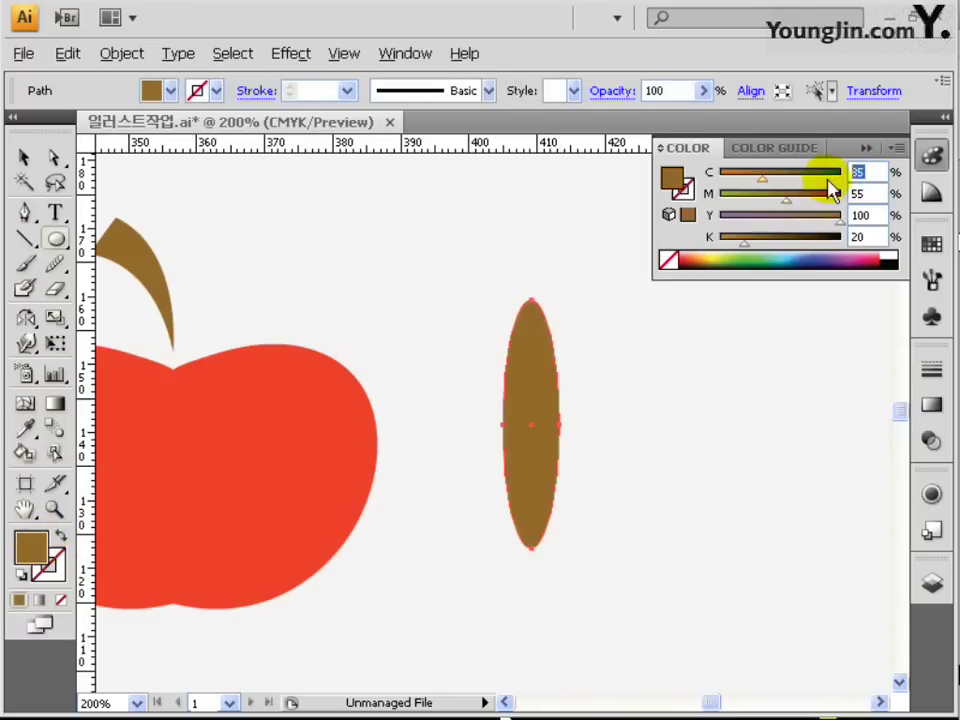
{"action": "type", "text": "80"}
{"action": "key", "text": "Tab"}
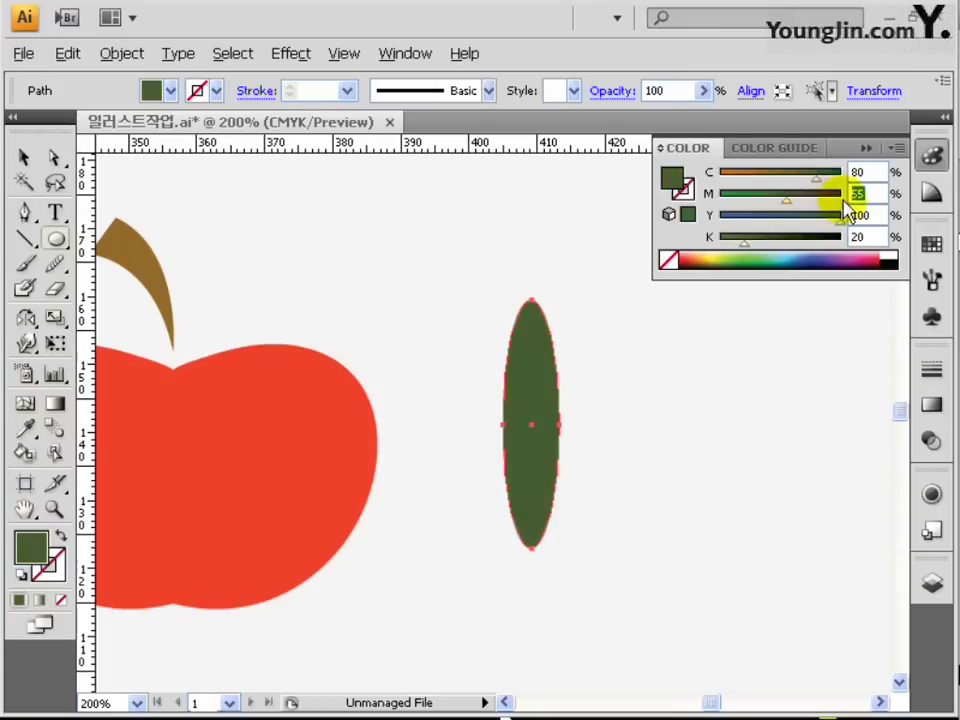
{"action": "type", "text": "0"}
{"action": "left_click", "coordinate": [866, 215]}
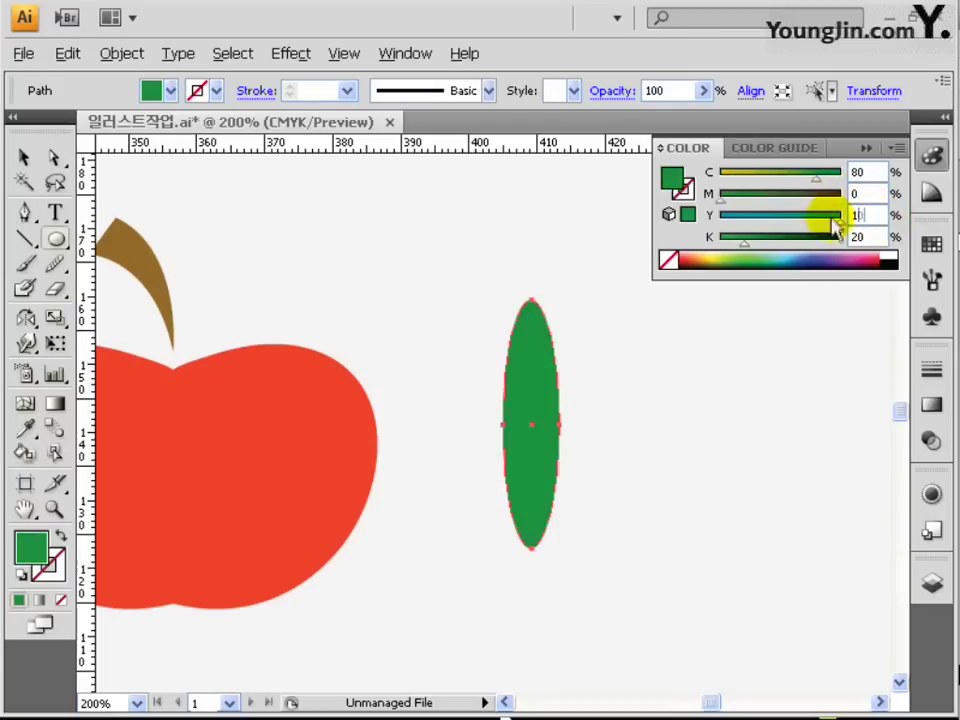
{"action": "type", "text": "0"}
{"action": "key", "text": "Return"}
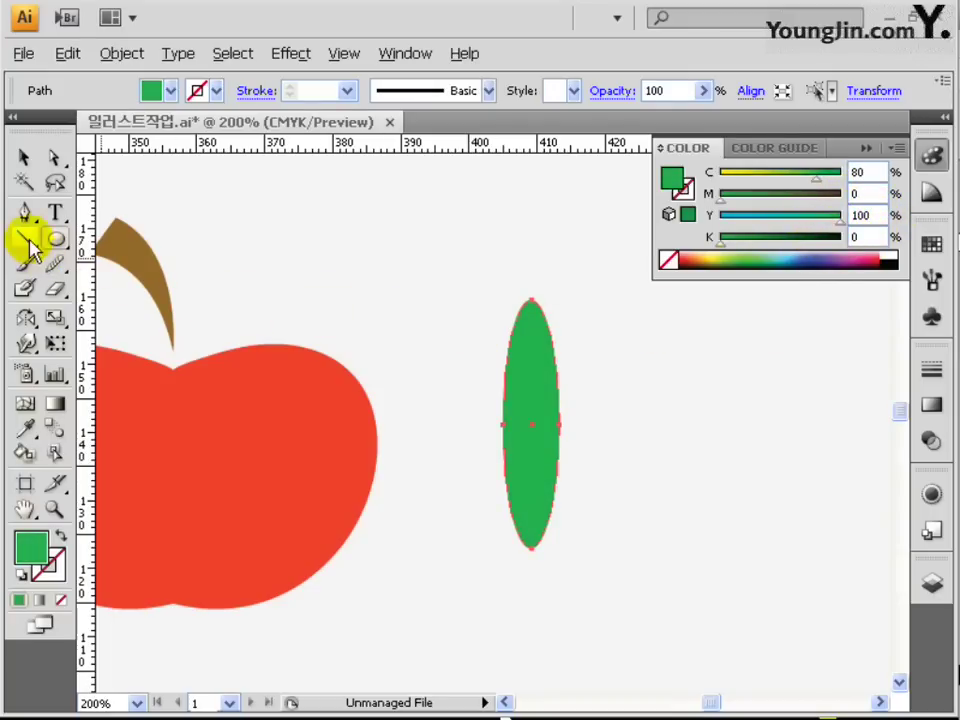
Convert the ellipse's top and bottom anchor points into sharp corners to form a leaf, and switch to the Selection tool.
{"action": "left_click_drag", "start_coordinate": [28, 222], "coordinate": [223, 296]}
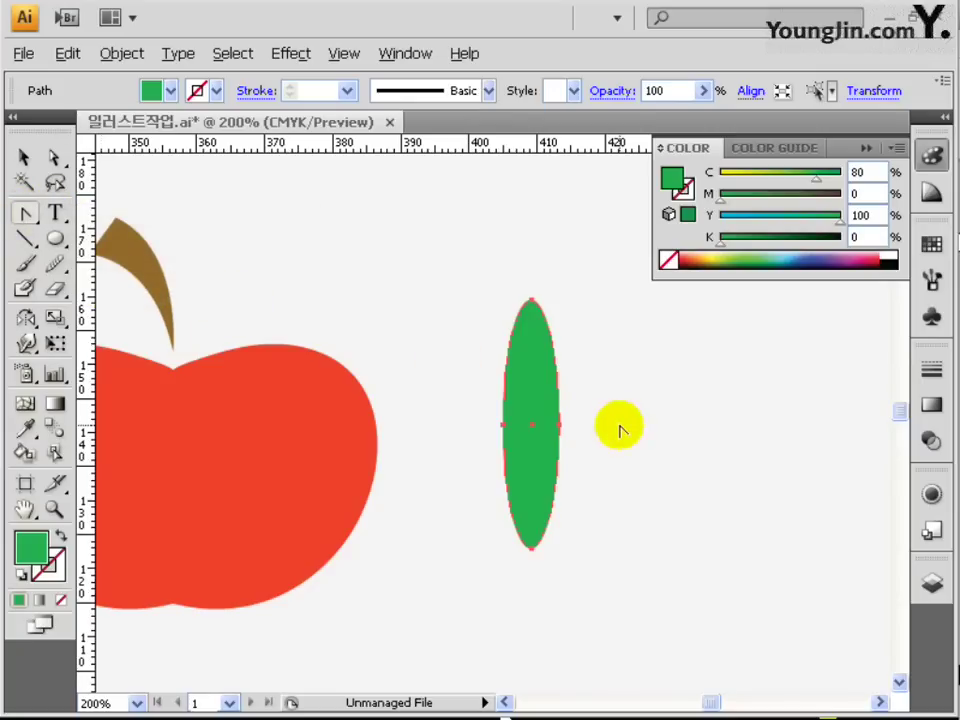
{"action": "left_click", "coordinate": [533, 304]}
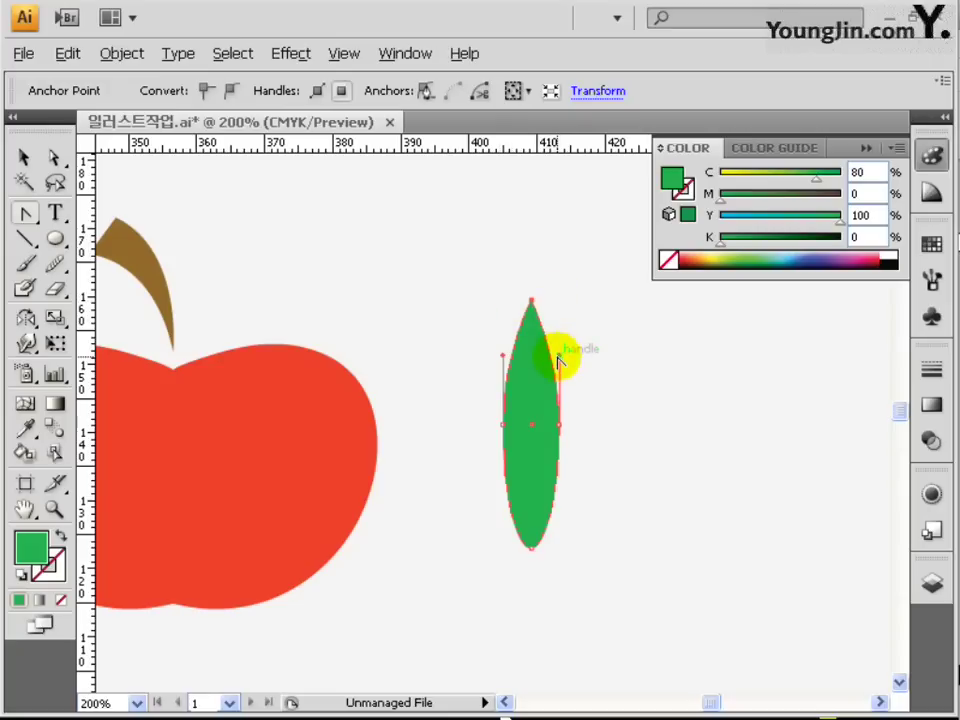
{"action": "left_click", "coordinate": [531, 553]}
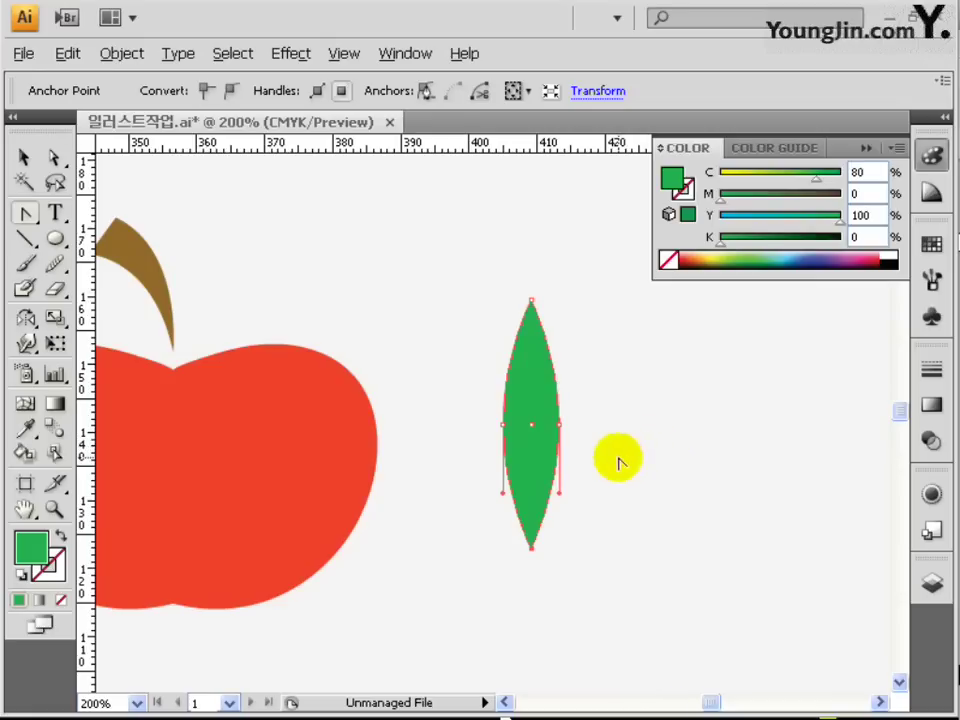
{"action": "left_click", "coordinate": [28, 157]}
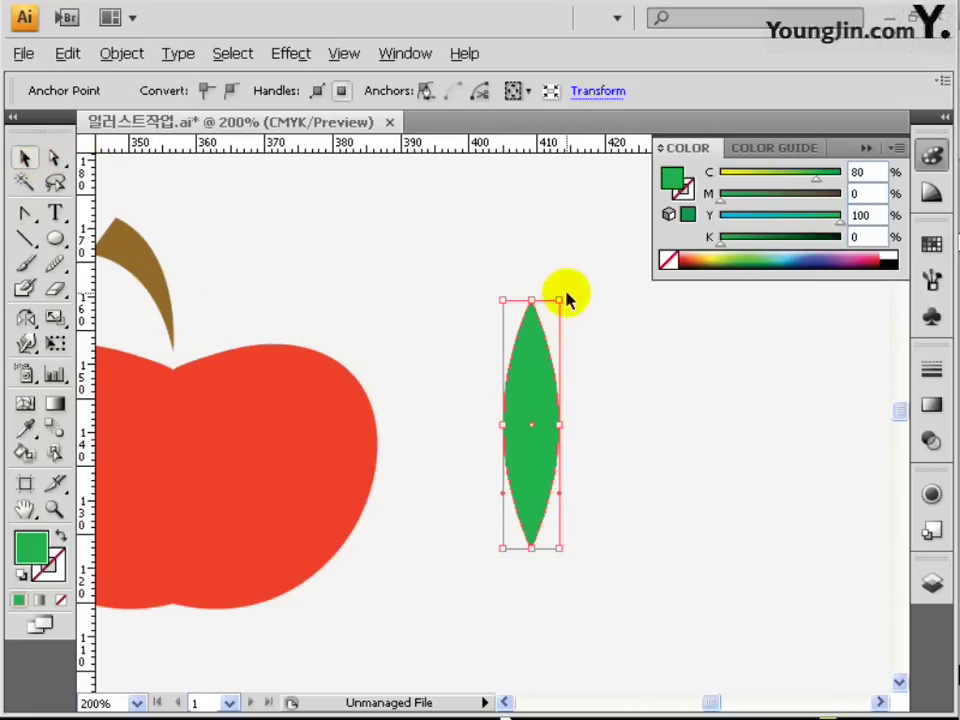
Rotate the leaf about 30° clockwise and draw a narrow vein shape filled with C 80, M 0, Y 23, K 0 from below its lower tip to its middle.
{"action": "left_click_drag", "start_coordinate": [569, 291], "coordinate": [634, 339]}
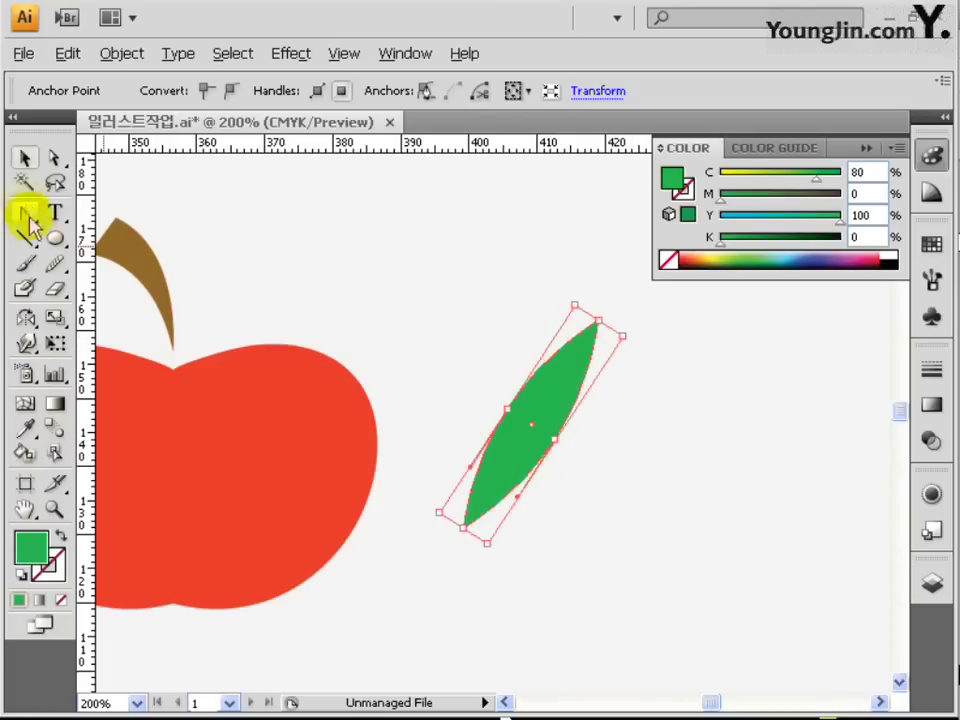
{"action": "left_click_drag", "start_coordinate": [26, 213], "coordinate": [68, 213]}
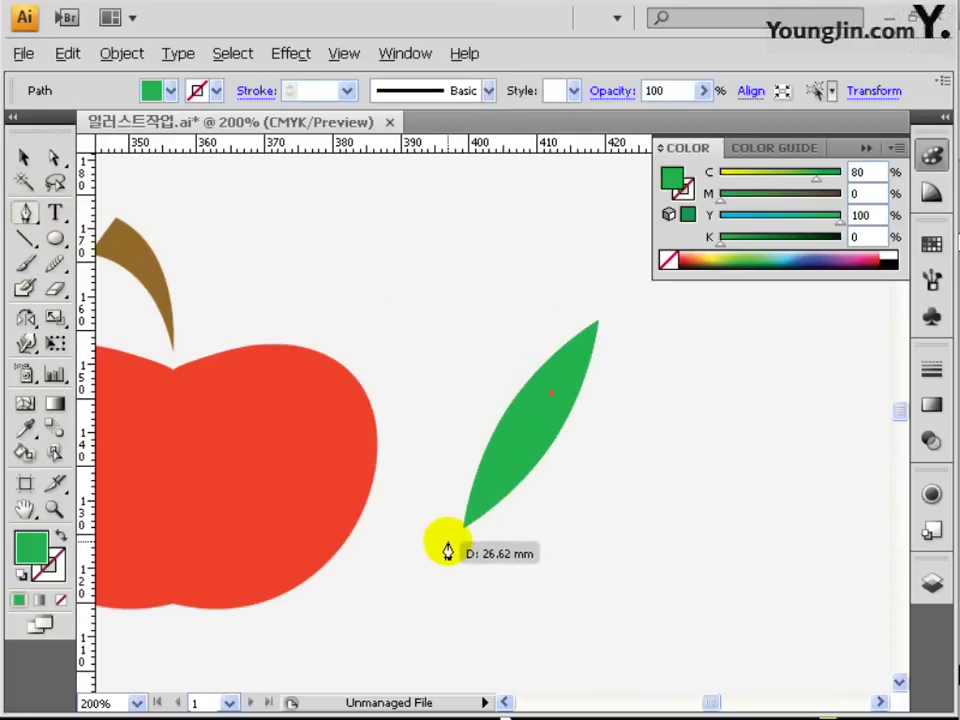
{"action": "left_click_drag", "start_coordinate": [453, 543], "coordinate": [551, 397]}
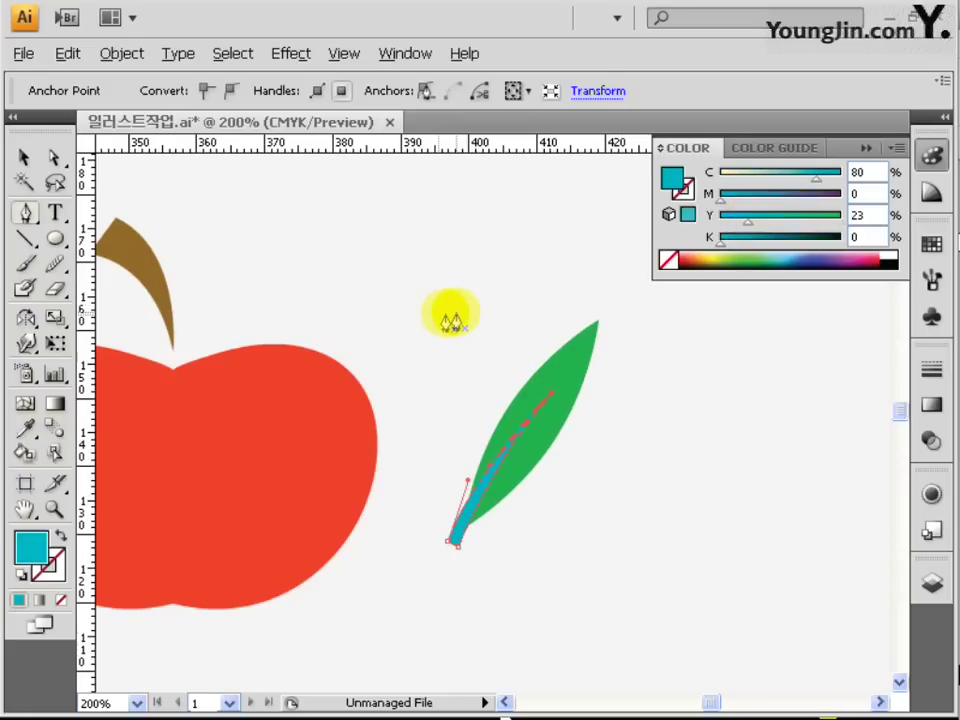
Cut the vein shape out of the leaf with Minus Front, and move, resize and slightly tilt the leaf beside the stem's base.
{"action": "left_click", "coordinate": [22, 157]}
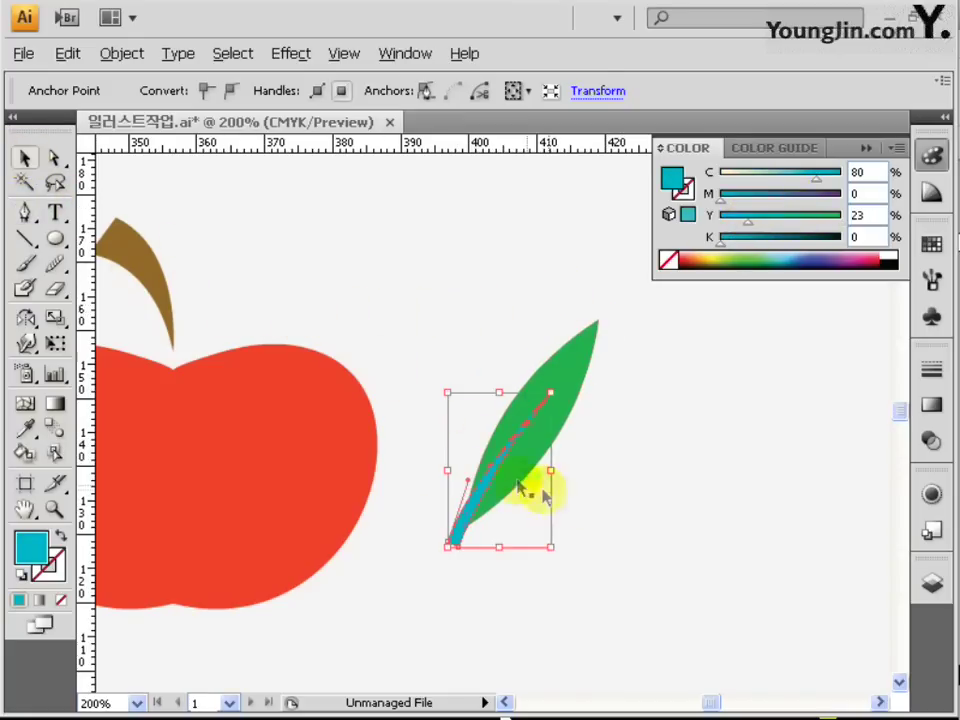
{"action": "left_click_drag", "start_coordinate": [648, 585], "coordinate": [416, 279]}
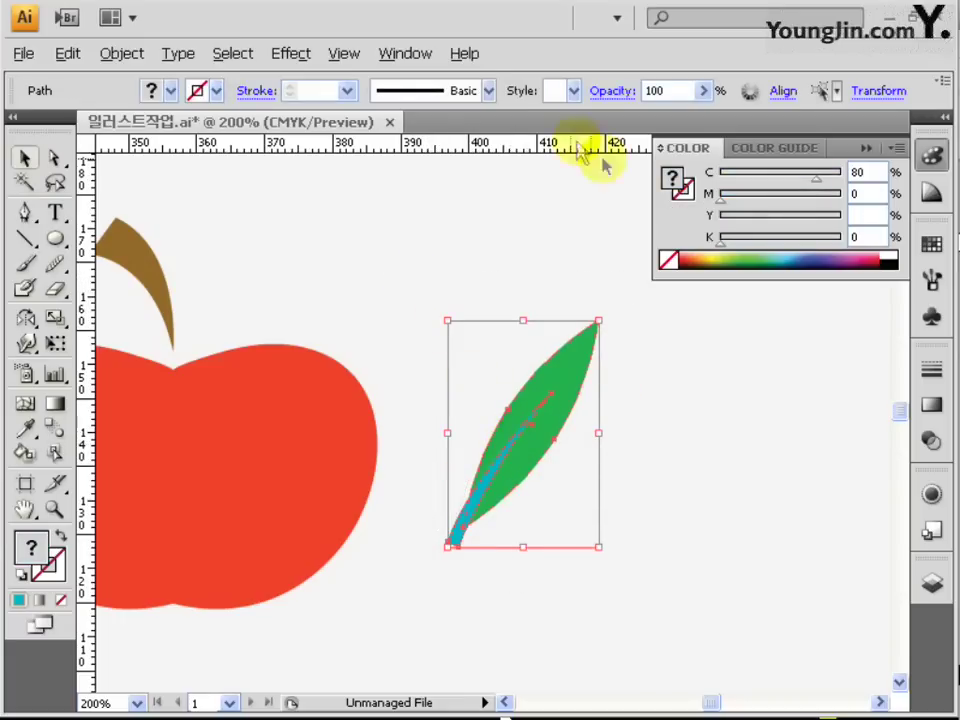
{"action": "left_click", "coordinate": [404, 53]}
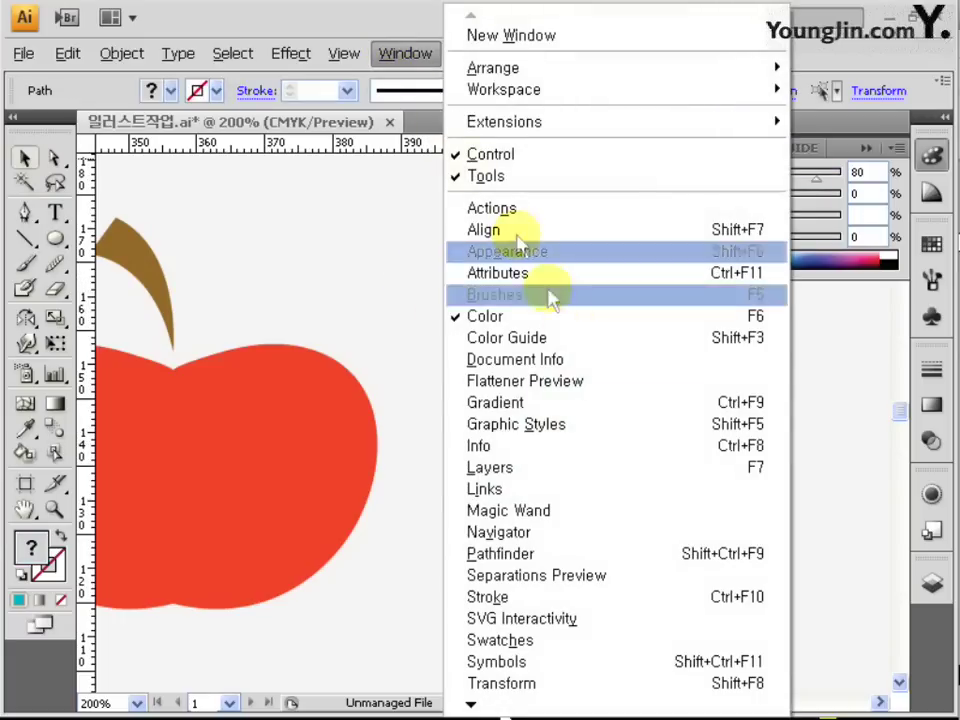
{"action": "left_click", "coordinate": [619, 556]}
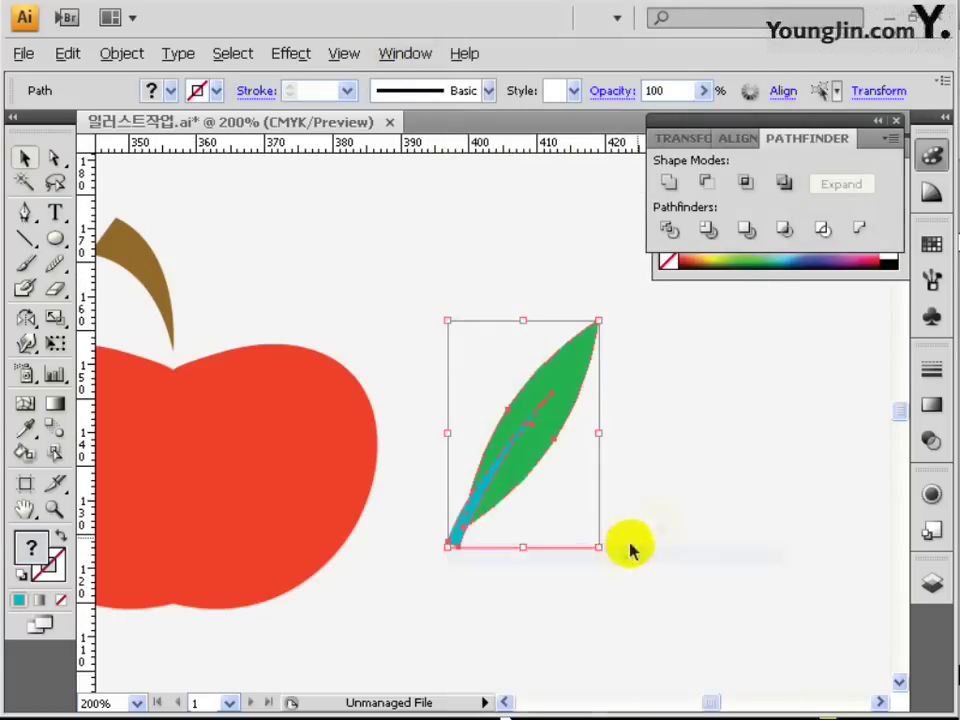
{"action": "left_click", "coordinate": [709, 183]}
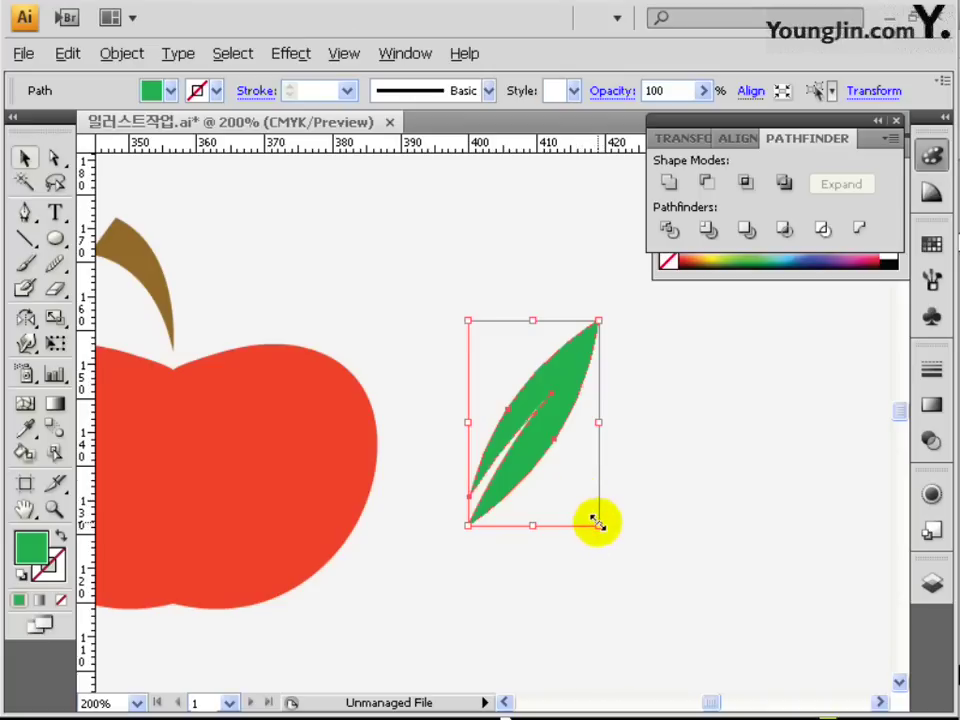
{"action": "left_click_drag", "start_coordinate": [597, 522], "coordinate": [608, 534]}
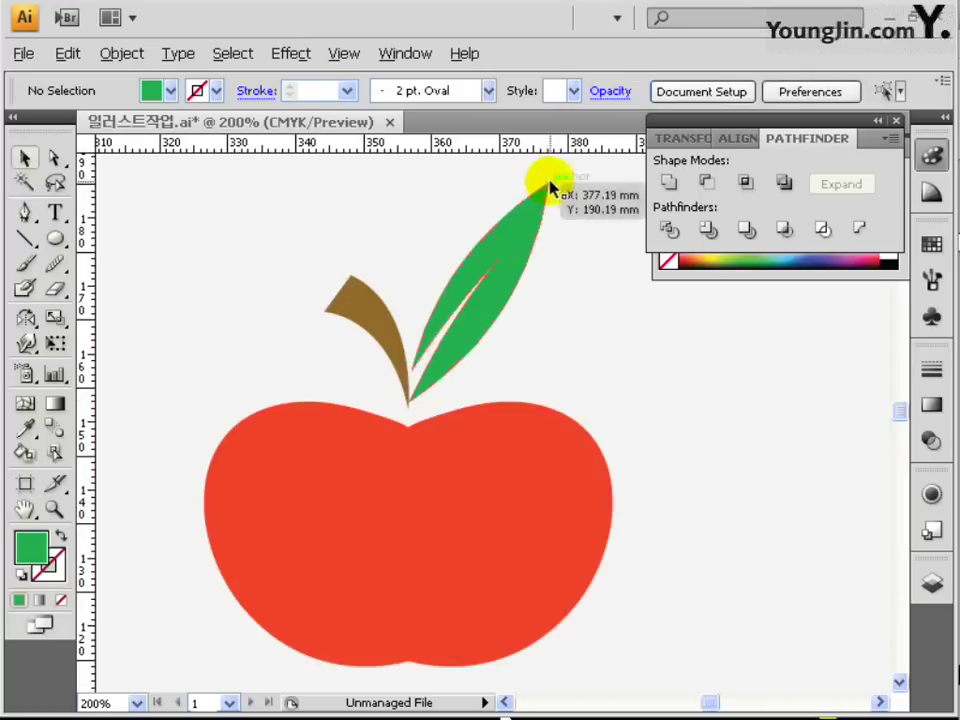
{"action": "mouse_move", "coordinate": [549, 188]}
{"action": "left_mouse_down"}
{"action": "mouse_move", "coordinate": [533, 207]}
{"action": "mouse_move", "coordinate": [553, 203]}
{"action": "left_mouse_up"}
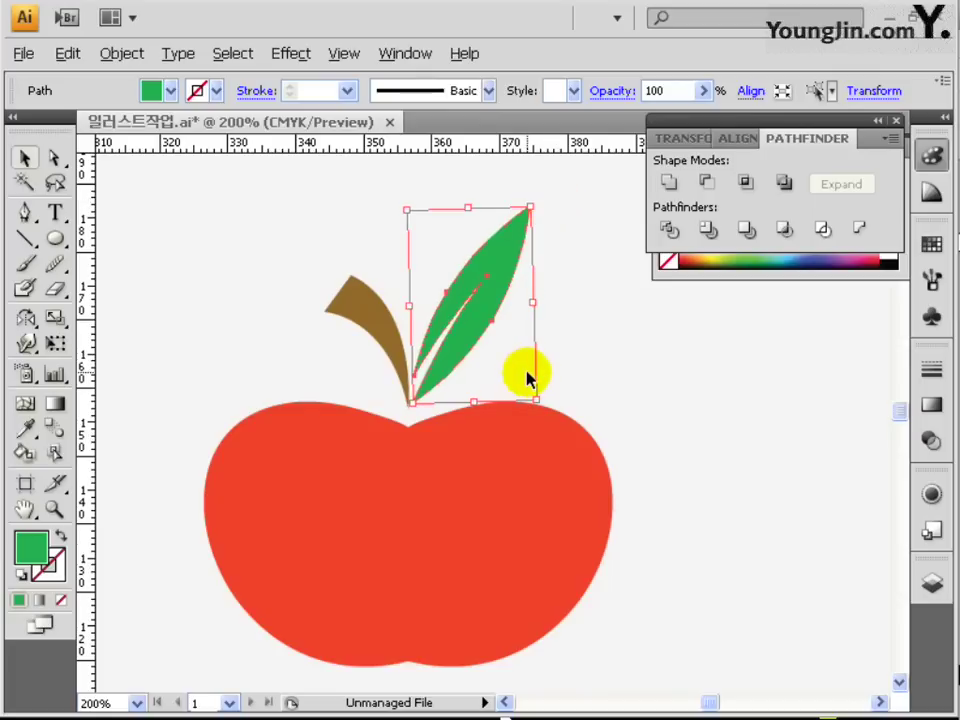
Select the apple body, stem and leaf and group them.
{"action": "key", "text": "ctrl+shift+b"}
{"action": "key", "text": "ctrl+a"}
{"action": "key", "text": "ctrl+shift+b"}
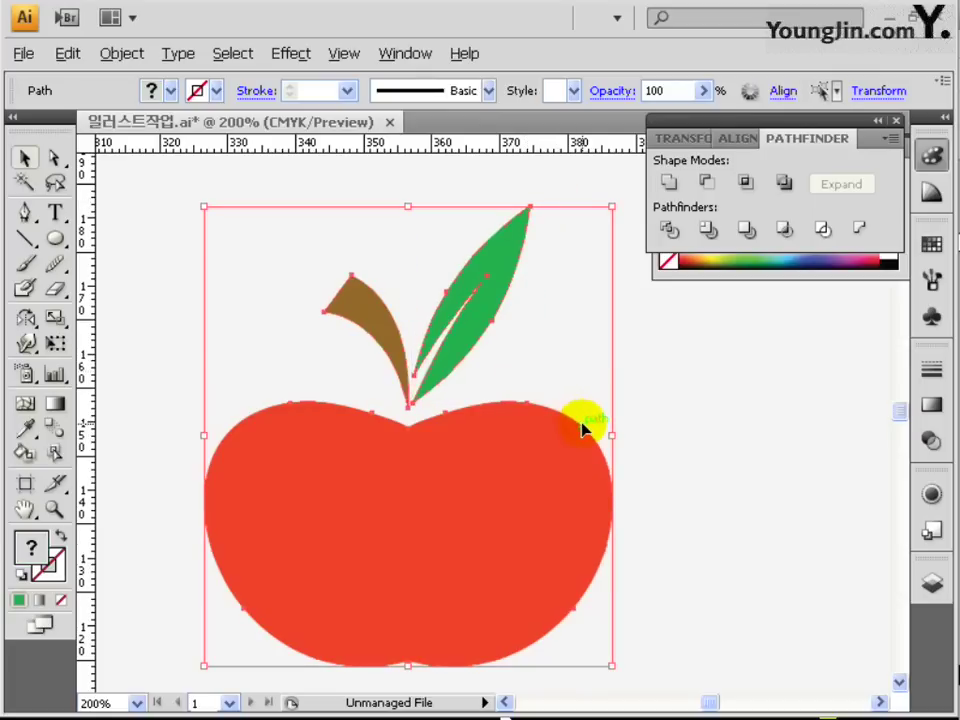
{"action": "left_click", "coordinate": [118, 53]}
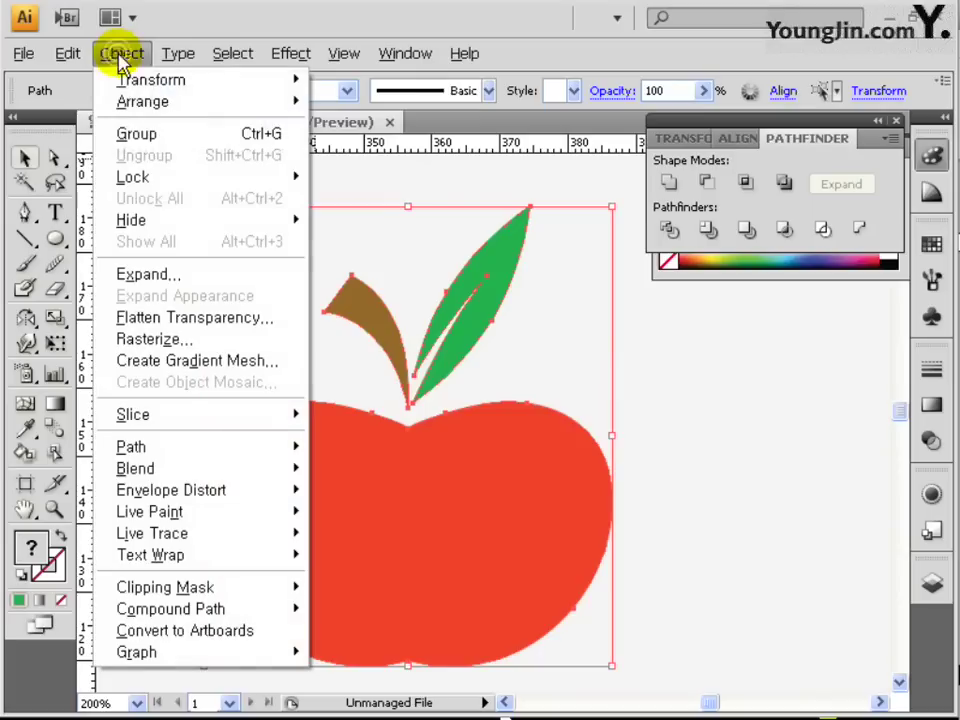
{"action": "left_click", "coordinate": [268, 140]}
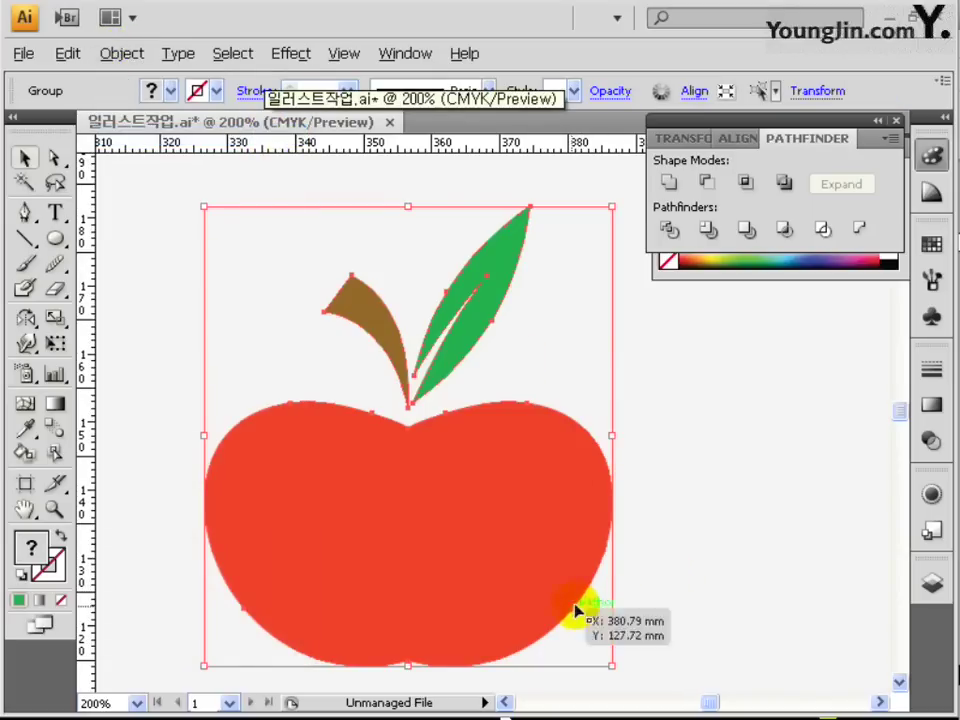
Draw a closed pea pod shape with the Pen tool below the apple, about 55 mm wide and 9 mm high.
{"action": "left_click_drag", "start_coordinate": [482, 553], "coordinate": [488, 386]}
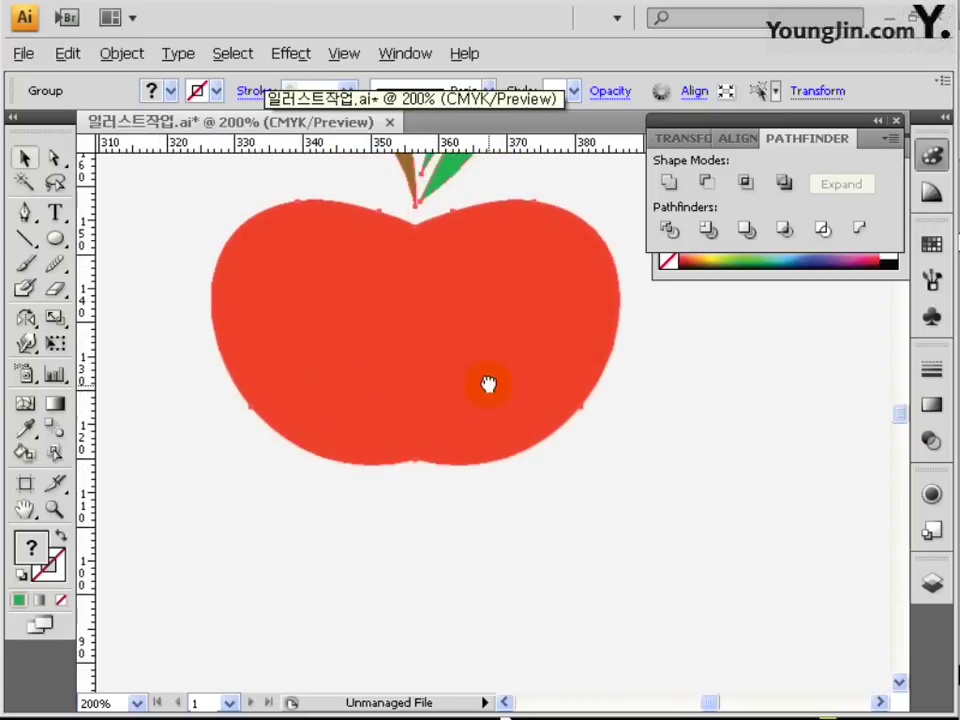
{"action": "left_click", "coordinate": [26, 213]}
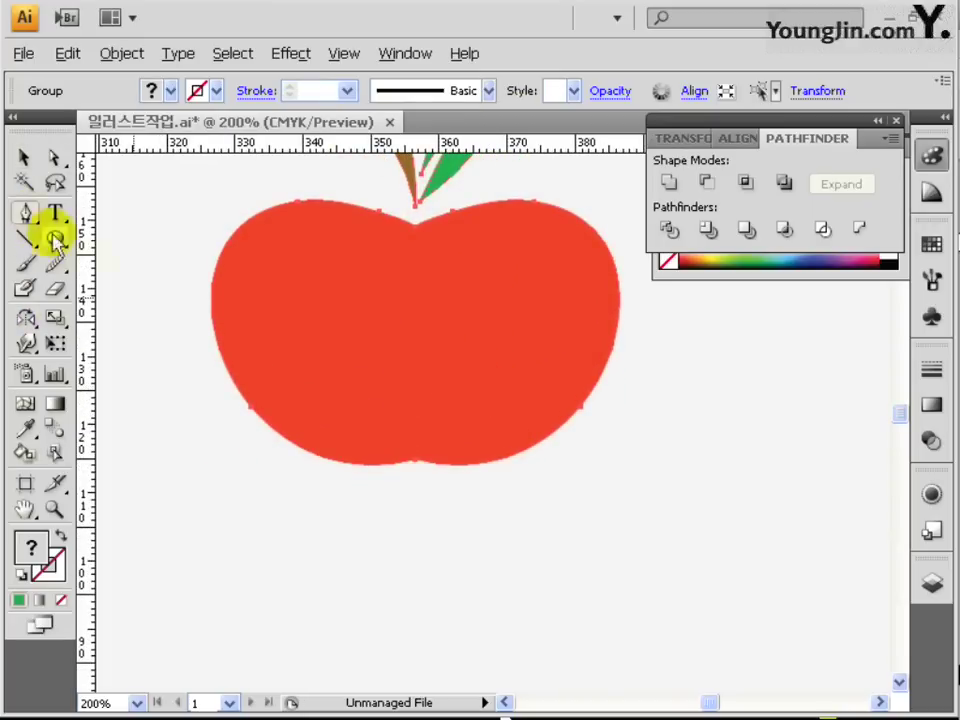
{"action": "left_click_drag", "start_coordinate": [210, 582], "coordinate": [251, 570]}
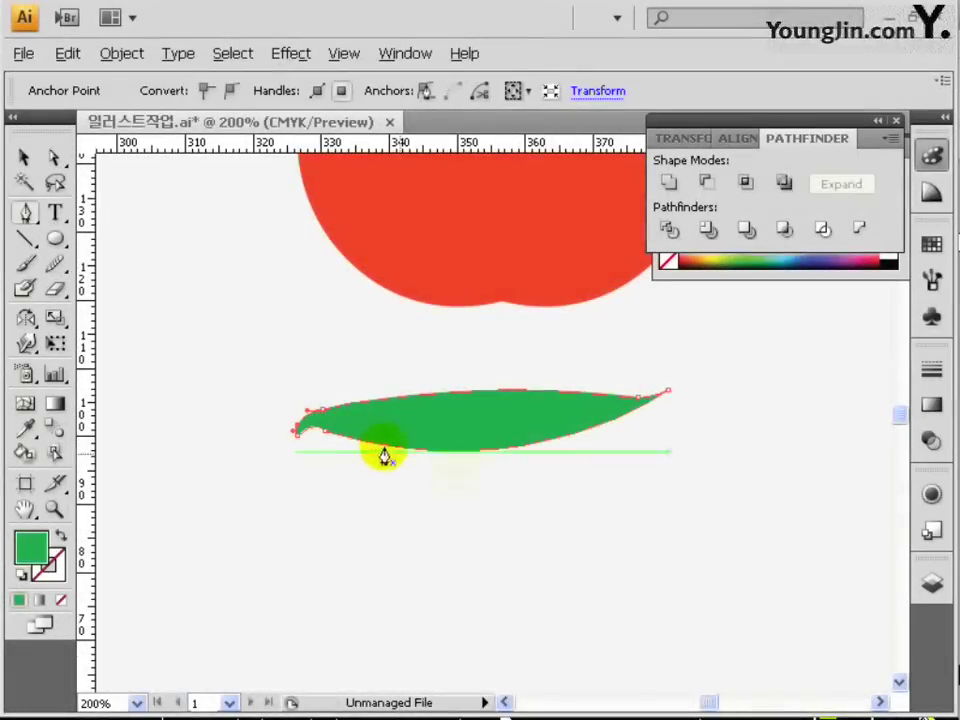
Fill the pod shape with light green C 36, M 0, Y 100, K 0, and switch to the Selection tool.
{"action": "left_click", "coordinate": [897, 124]}
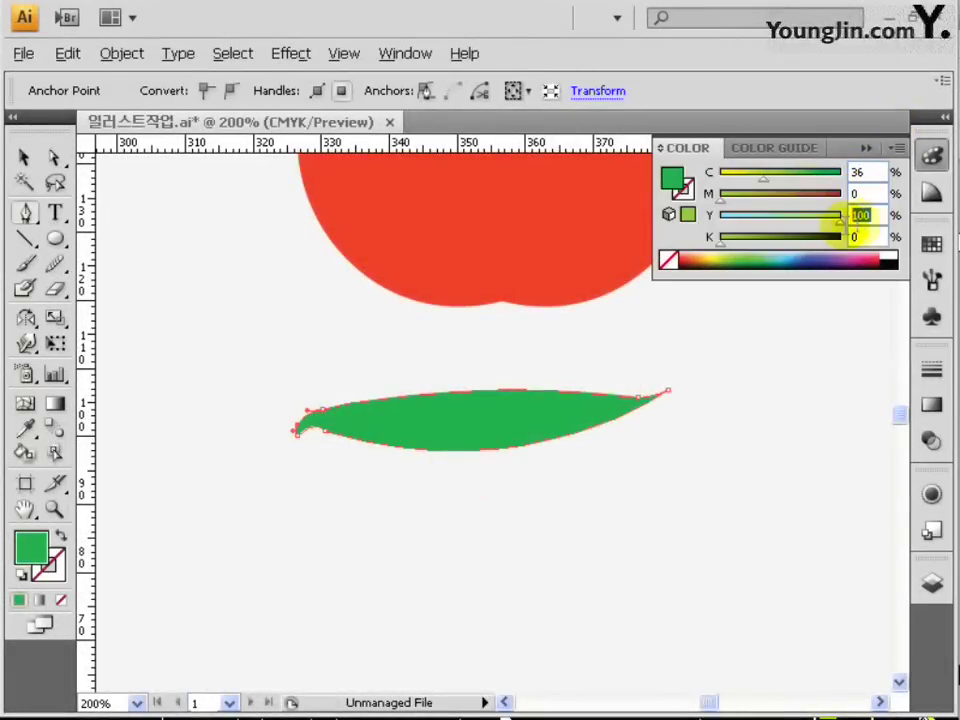
{"action": "left_click", "coordinate": [862, 215]}
{"action": "left_click", "coordinate": [24, 157]}
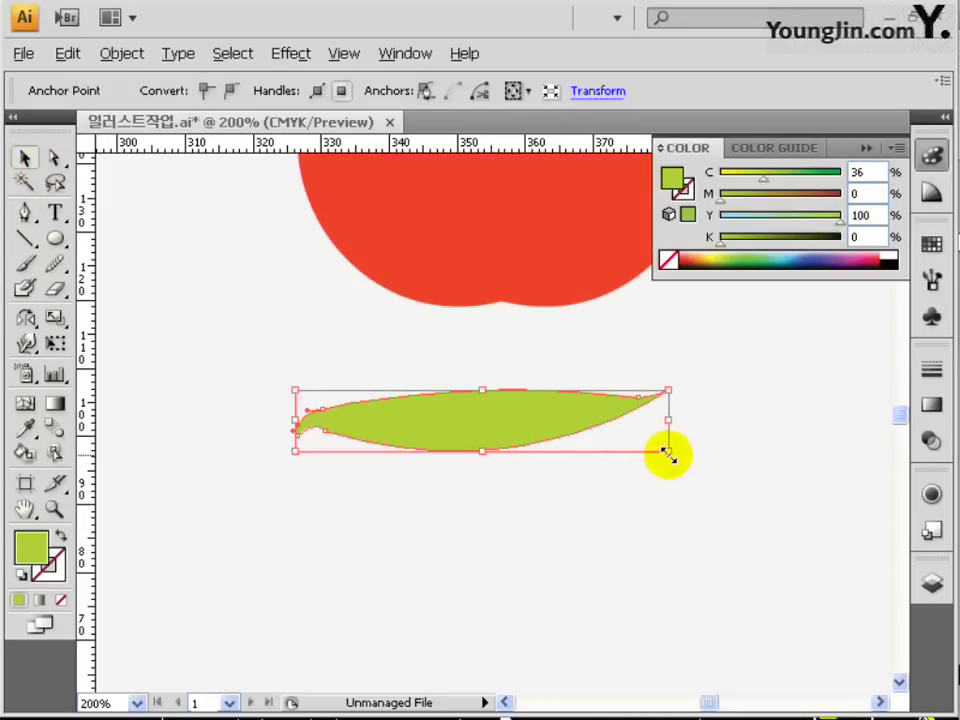
Duplicate the pod slightly below the original and fill the copy with C 50, M 30, Y 80, K 20.
{"action": "mouse_move", "coordinate": [575, 424]}
{"action": "left_mouse_down"}
{"action": "mouse_move", "coordinate": [583, 490]}
{"action": "mouse_move", "coordinate": [580, 444]}
{"action": "left_mouse_up"}
{"action": "left_click", "coordinate": [810, 176]}
{"action": "type", "text": "50"}
{"action": "key", "text": "Tab"}
{"action": "type", "text": "30"}
{"action": "key", "text": "Tab"}
{"action": "type", "text": "80"}
{"action": "key", "text": "Tab"}
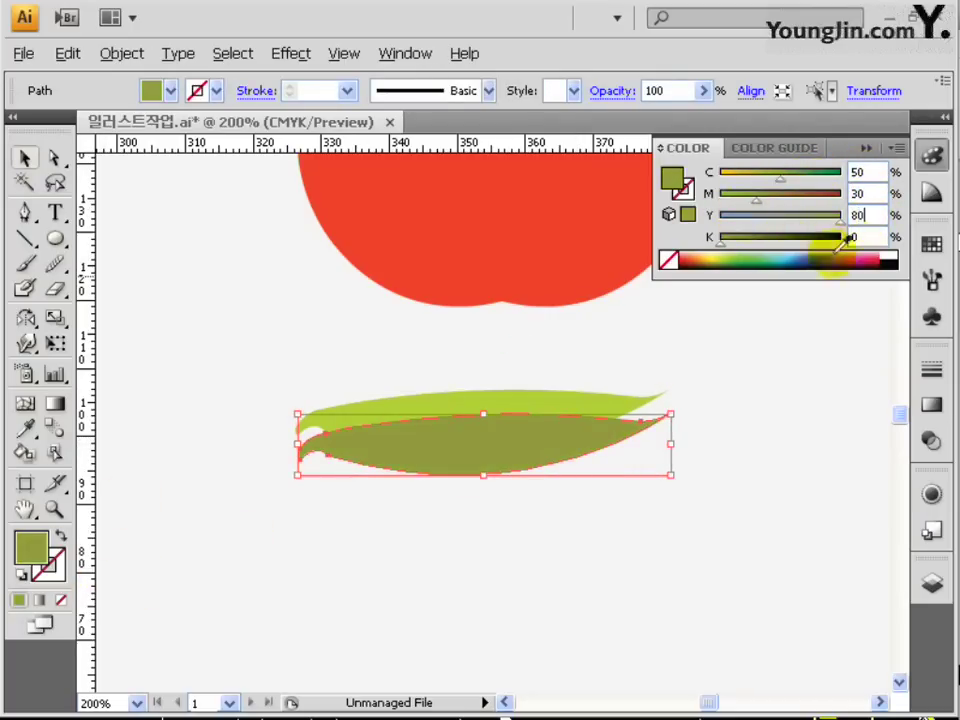
{"action": "type", "text": "20"}
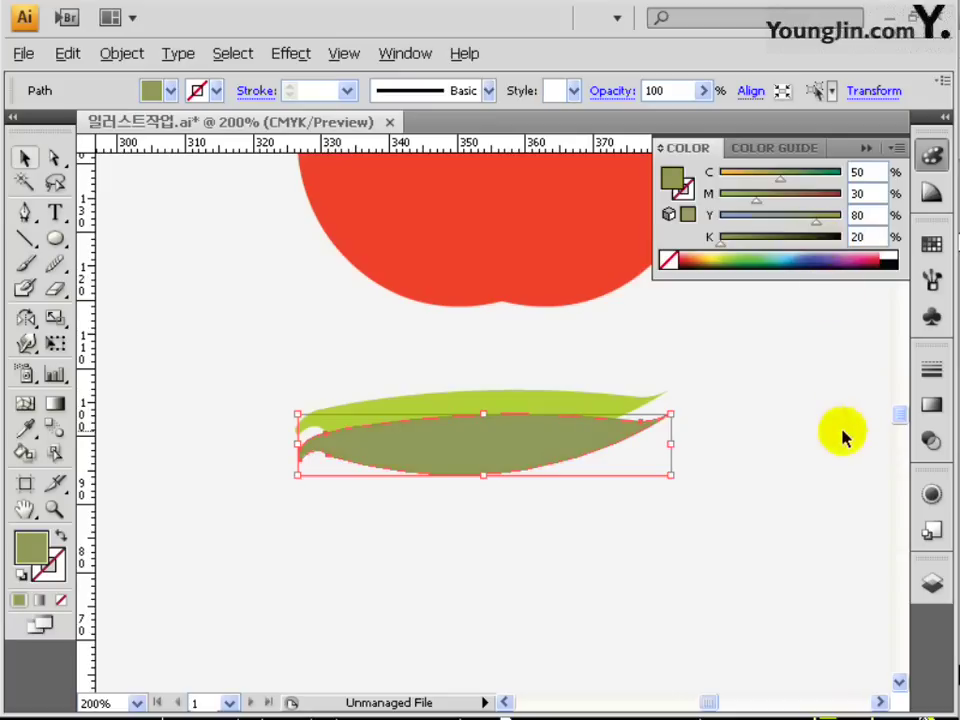
{"action": "key", "text": "Return"}
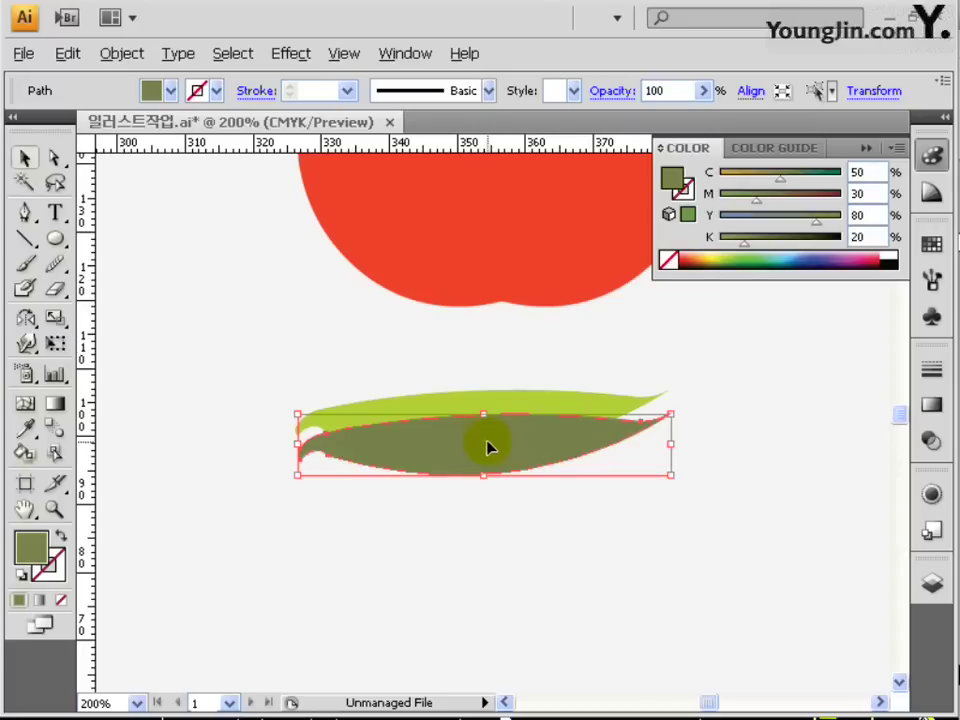
Send the dark pod copy one level backward and move it up so only a thin shadow edge shows beneath the light pod.
{"action": "left_click", "coordinate": [122, 56]}
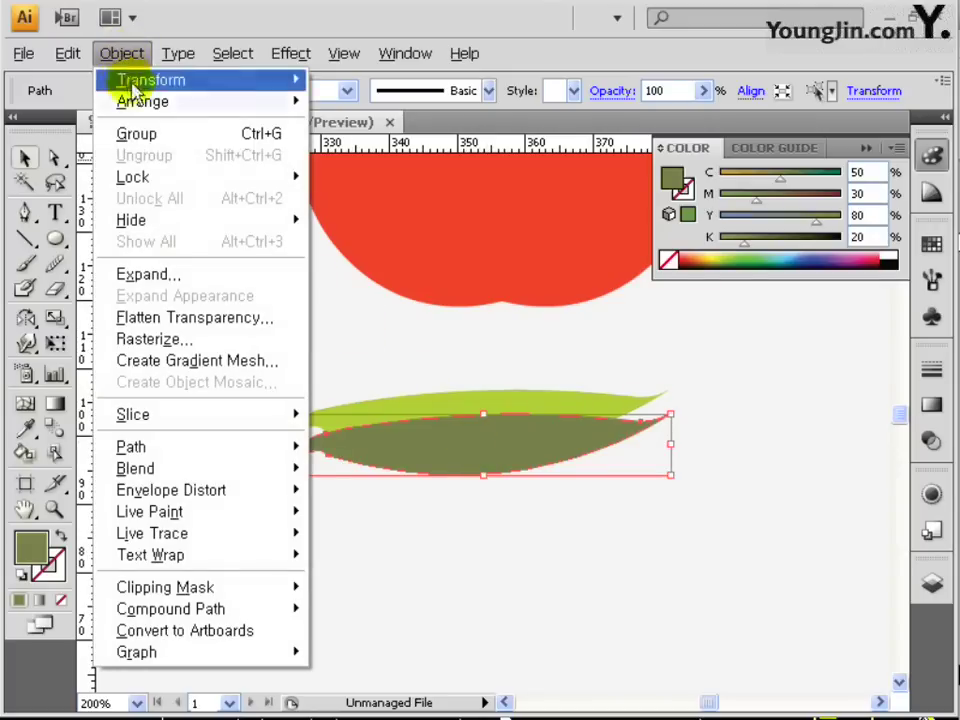
{"action": "mouse_move", "coordinate": [193, 101]}
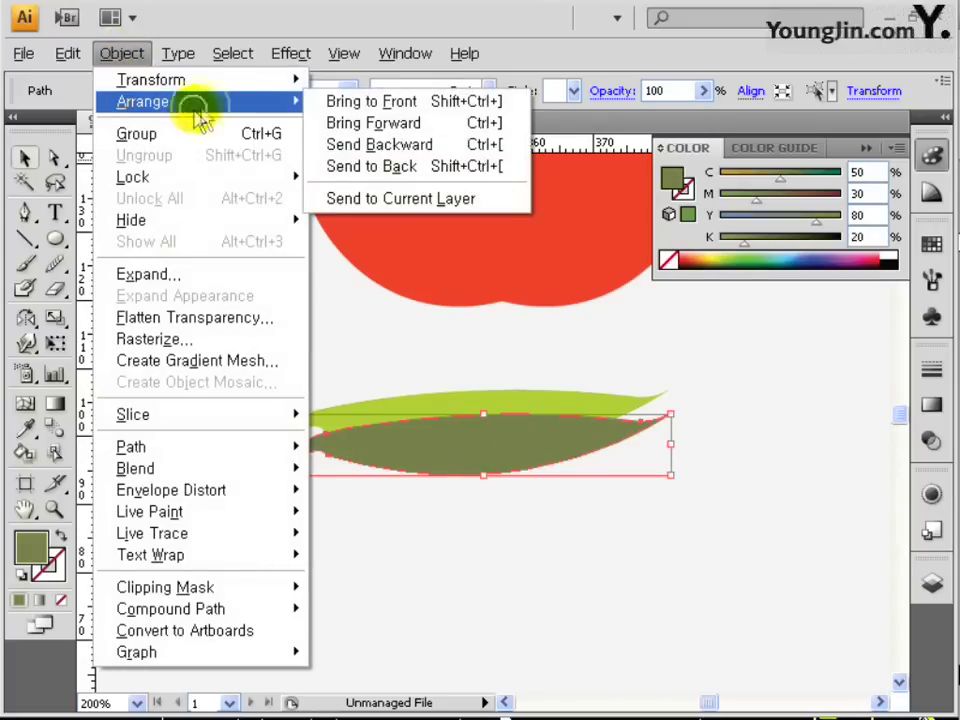
{"action": "left_click", "coordinate": [385, 147]}
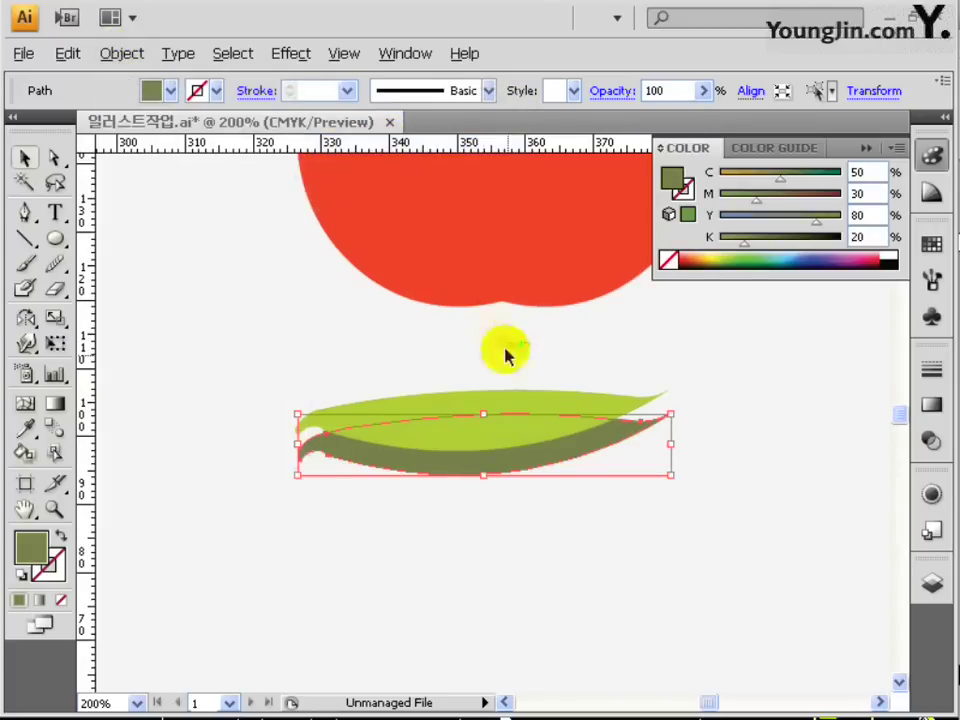
{"action": "mouse_move", "coordinate": [448, 437]}
{"action": "left_mouse_down"}
{"action": "mouse_move", "coordinate": [456, 456]}
{"action": "mouse_move", "coordinate": [457, 431]}
{"action": "left_mouse_up"}
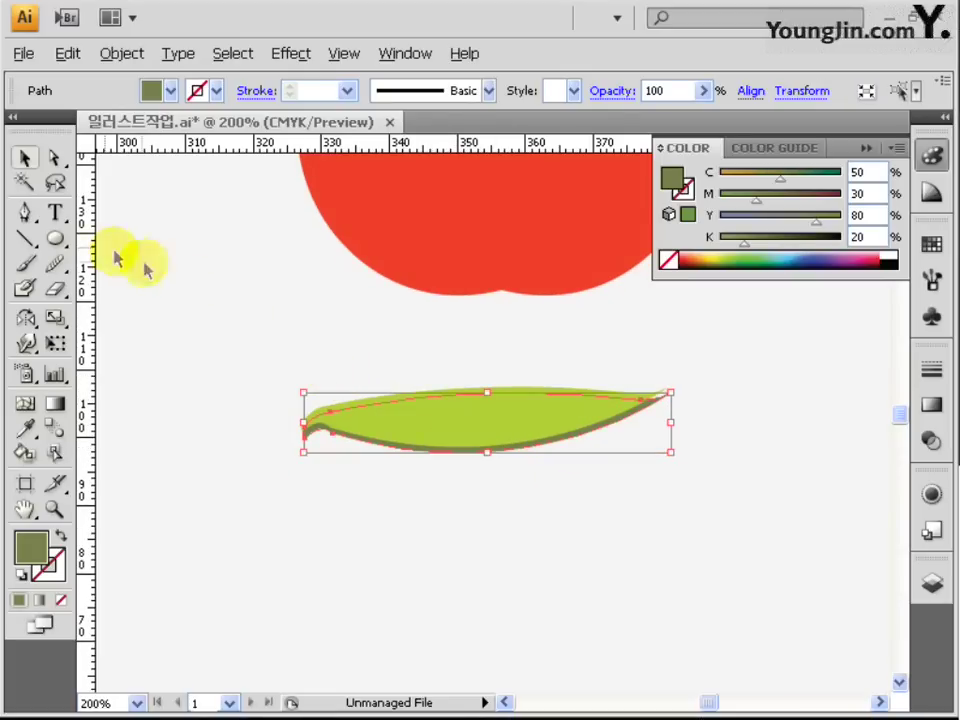
Draw a gently sagging curve about 38 mm long along the middle of the pod with the Pen tool.
{"action": "left_click", "coordinate": [24, 212]}
{"action": "left_click", "coordinate": [346, 417]}
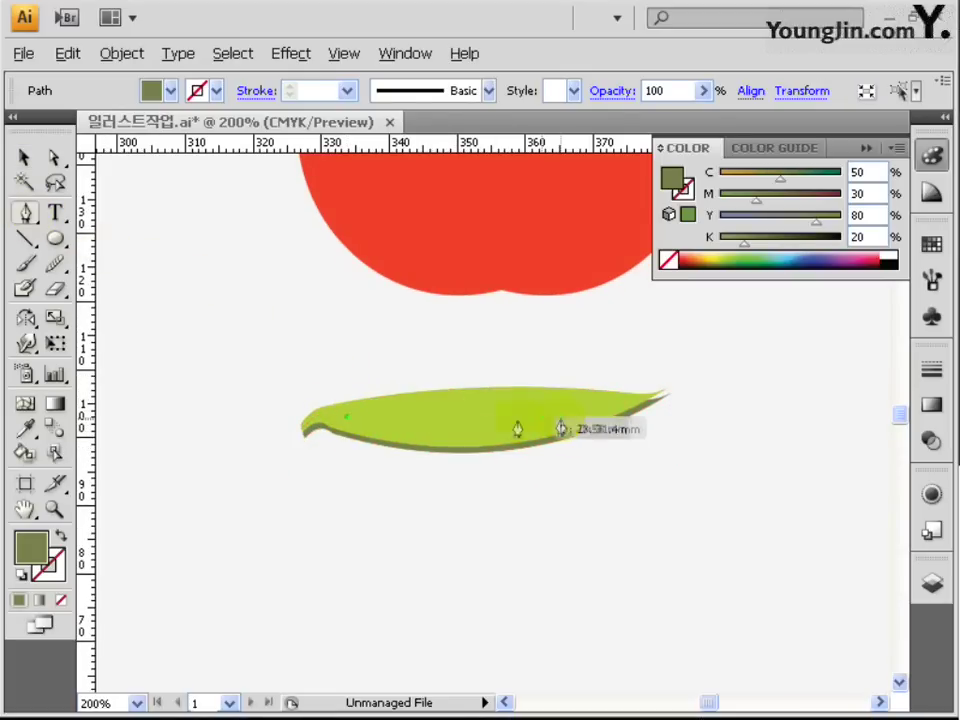
{"action": "left_click_drag", "start_coordinate": [606, 404], "coordinate": [729, 377]}
{"action": "left_click_drag", "start_coordinate": [645, 400], "coordinate": [384, 461]}
Remove the curve's fill and set its stroke colour to C 60, M 20, Y 100, K 0.
{"action": "left_click", "coordinate": [38, 553]}
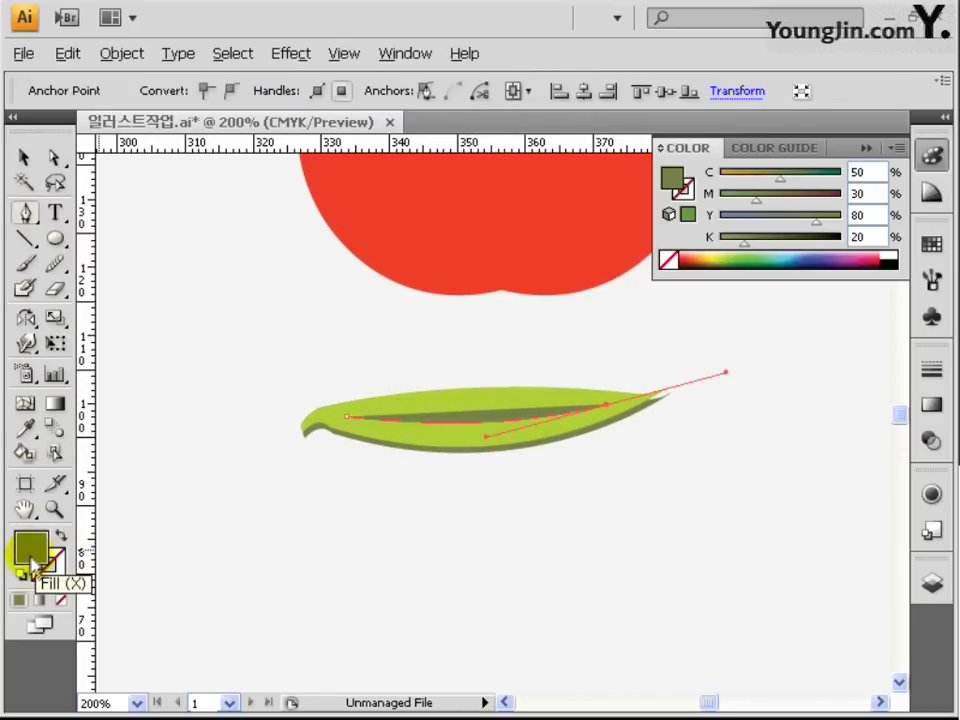
{"action": "left_click", "coordinate": [65, 600]}
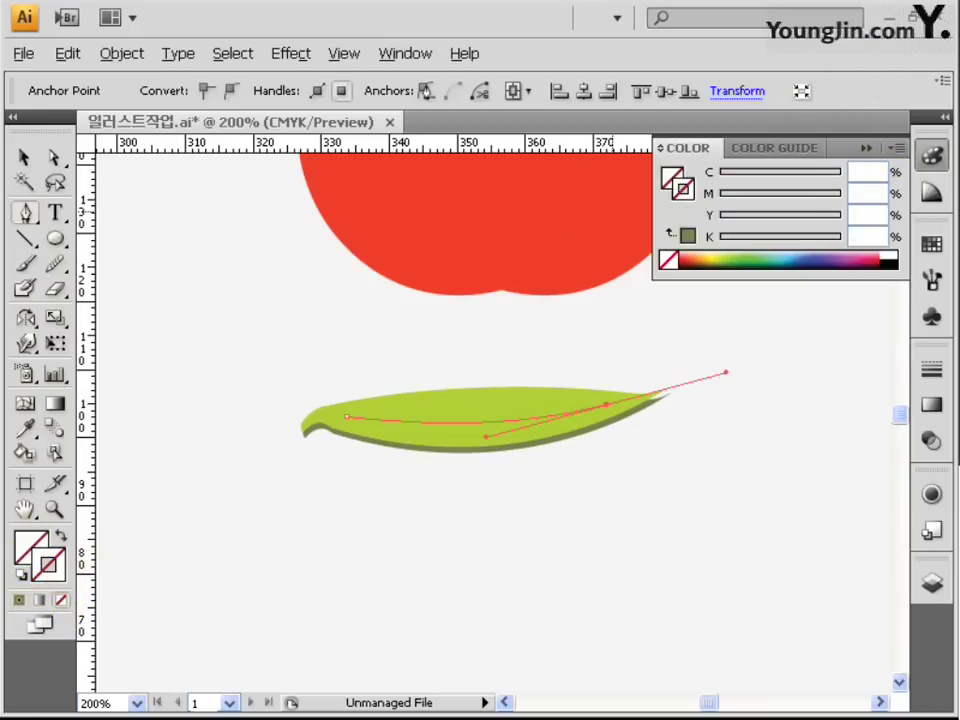
{"action": "key", "text": "Return"}
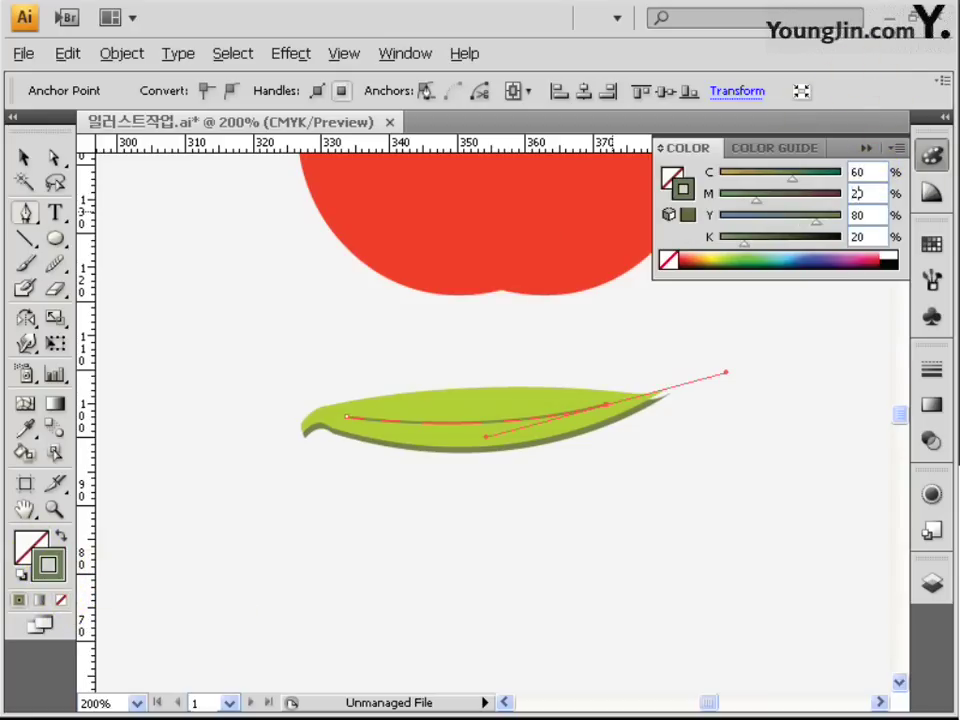
{"action": "type", "text": "0"}
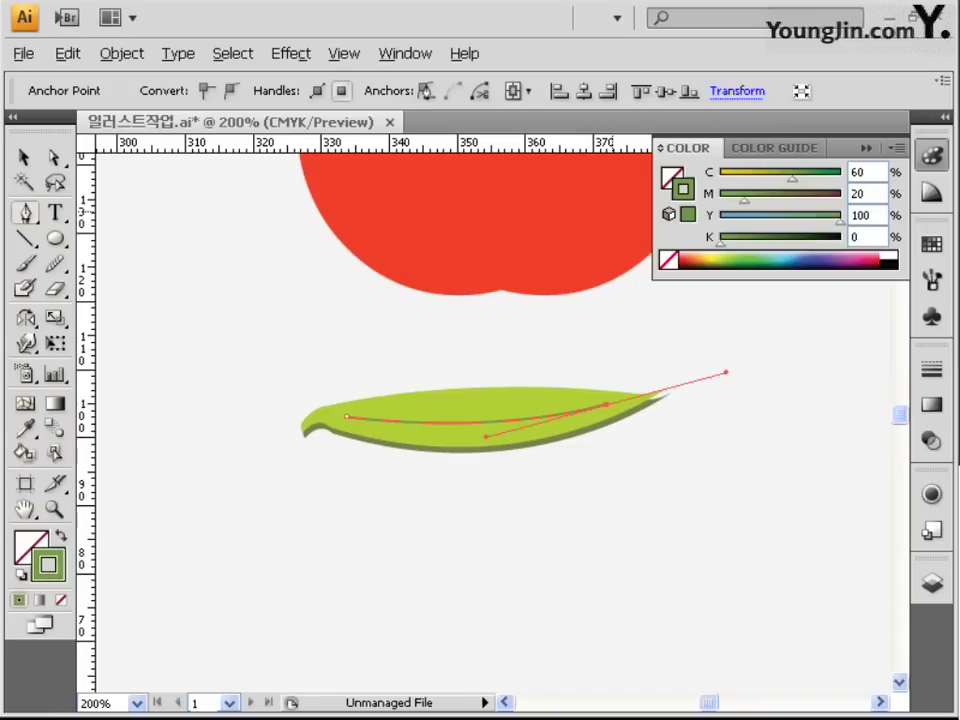
Give the curve's stroke a round cap and a weight of 5 pt.
{"action": "left_click", "coordinate": [405, 53]}
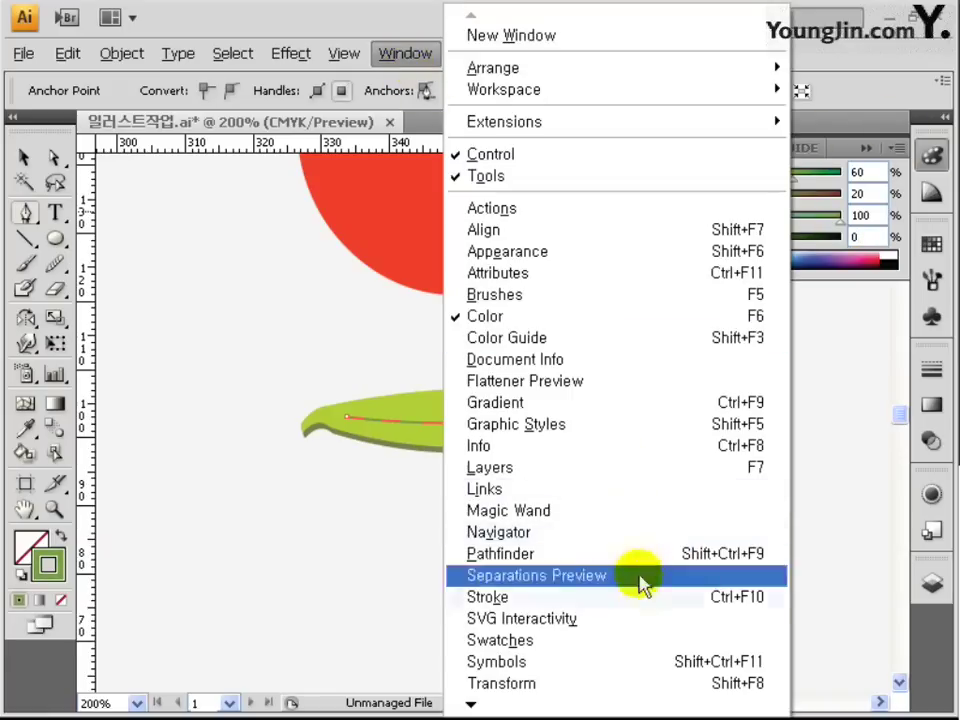
{"action": "left_click", "coordinate": [631, 597]}
{"action": "left_click", "coordinate": [782, 390]}
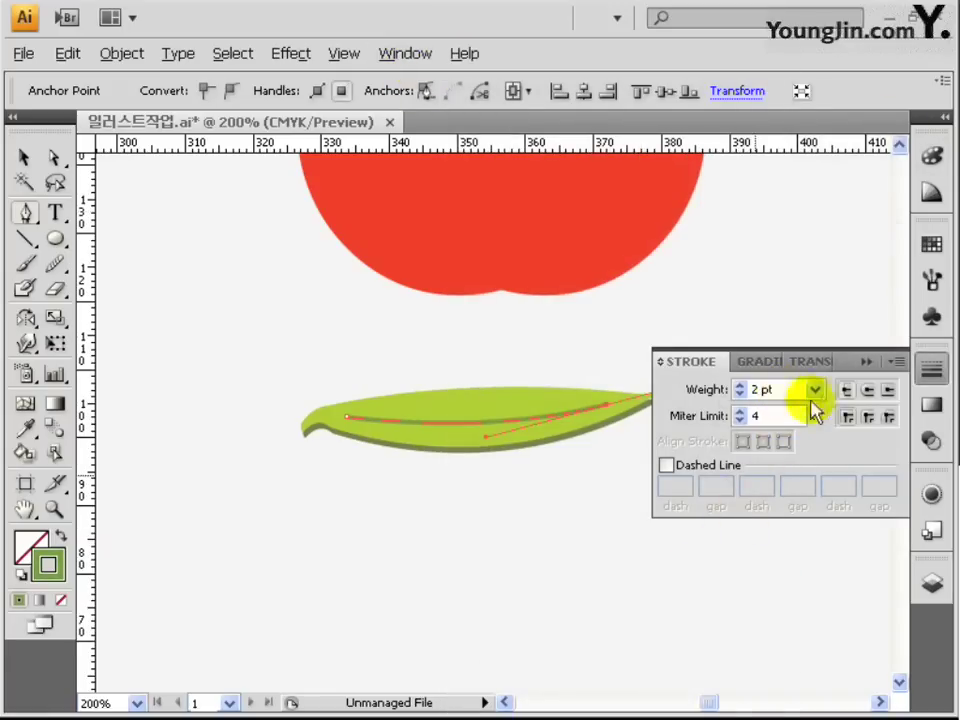
{"action": "left_click", "coordinate": [865, 392]}
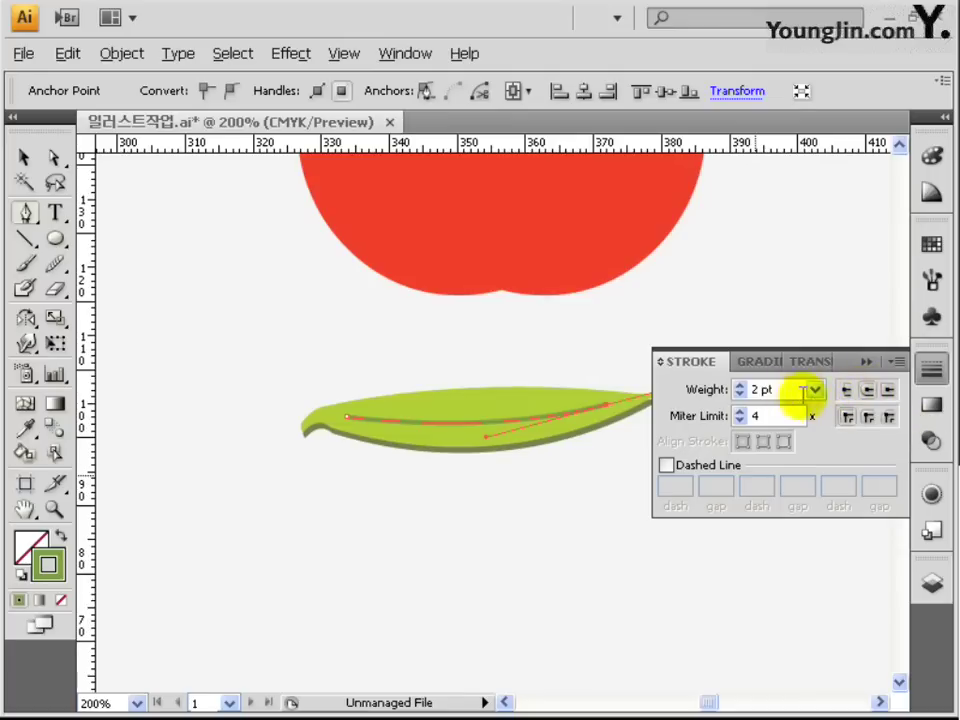
{"action": "left_click", "coordinate": [700, 390]}
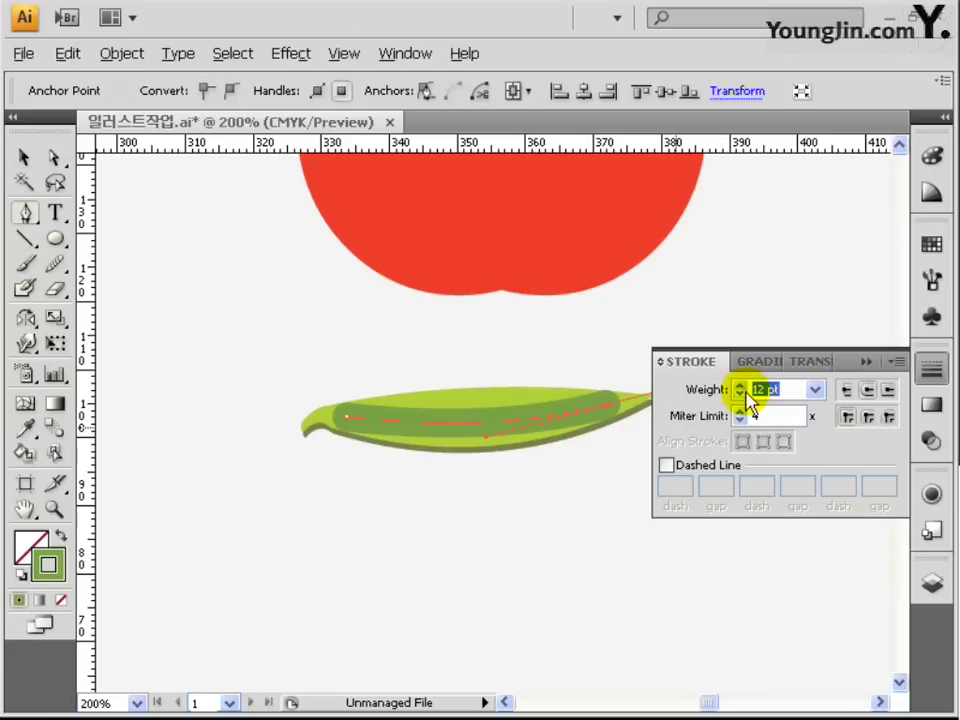
{"action": "type", "text": "5"}
{"action": "key", "text": "Return"}
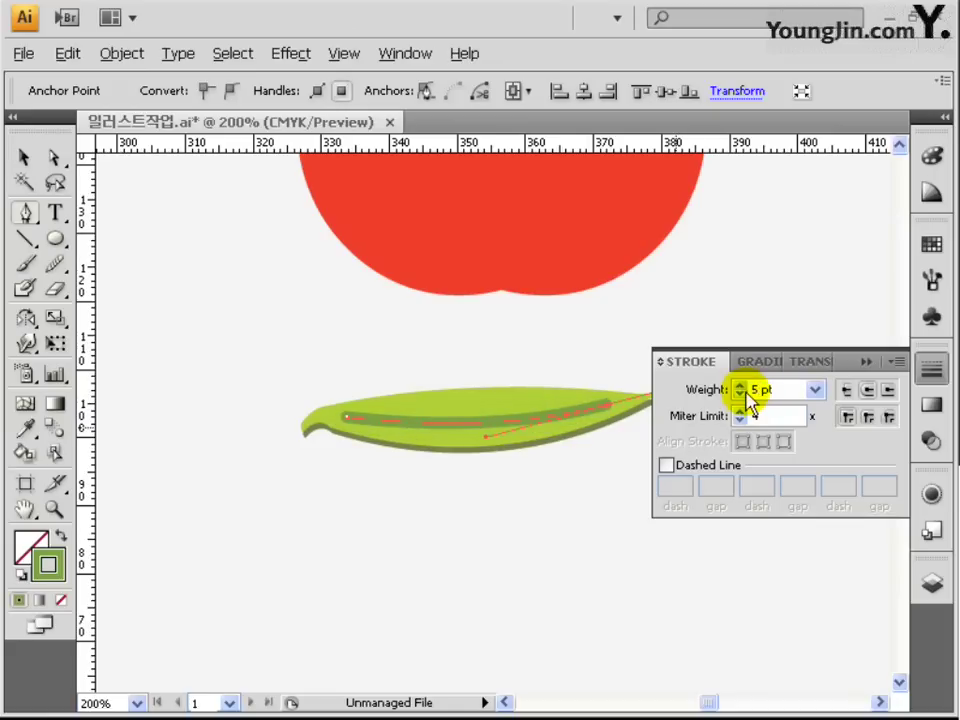
Reduce the stroke weight of the pod's centre curve to 2 pt.
{"action": "type", "text": "2"}
{"action": "key", "text": "Return"}
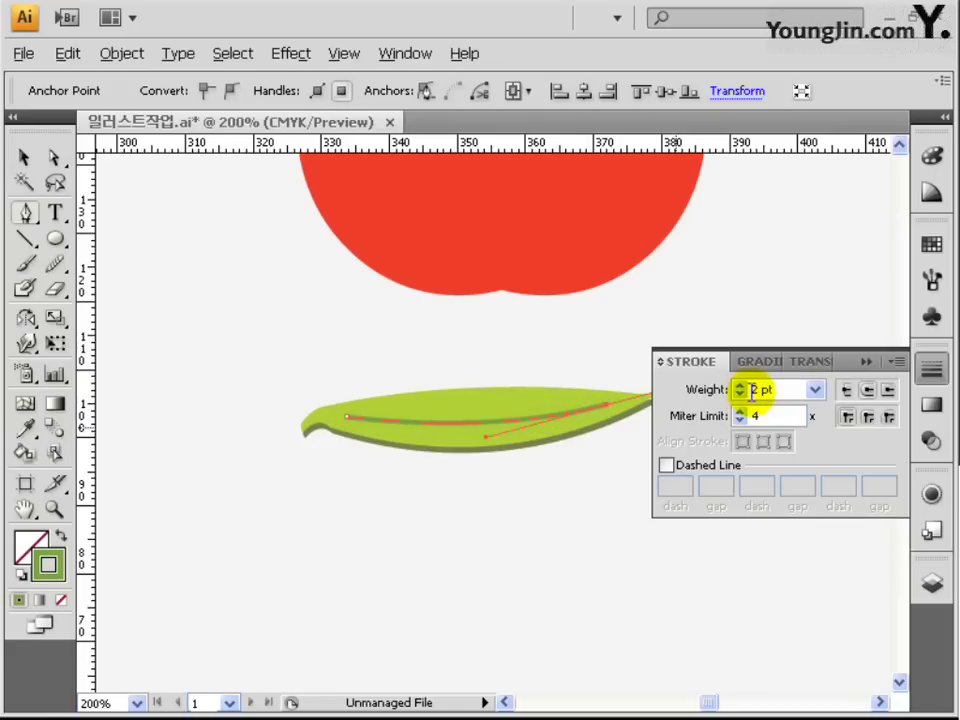
{"action": "left_click", "coordinate": [867, 362]}
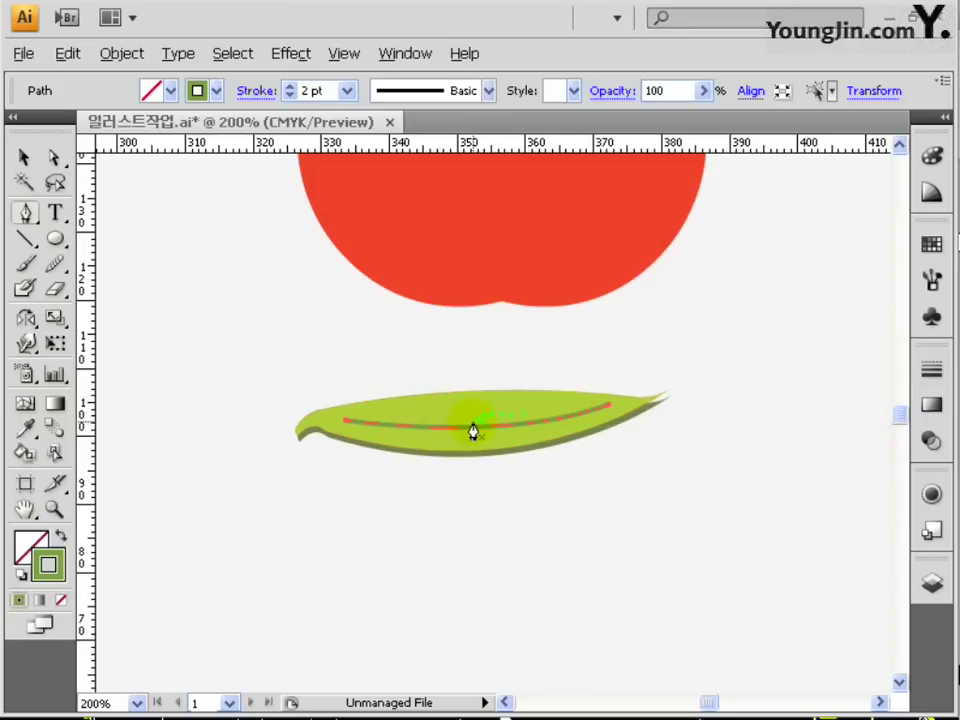
Try to enlarge the whole pod together with its centre curve, and undo the scaling.
{"action": "left_click", "coordinate": [24, 158]}
{"action": "scroll", "coordinate": [671, 429], "scroll_direction": "up", "scroll_amount": 1}
{"action": "left_click_drag", "start_coordinate": [210, 340], "coordinate": [892, 540]}
{"action": "key", "text": "space"}
{"action": "left_click_drag", "start_coordinate": [371, 546], "coordinate": [607, 516]}
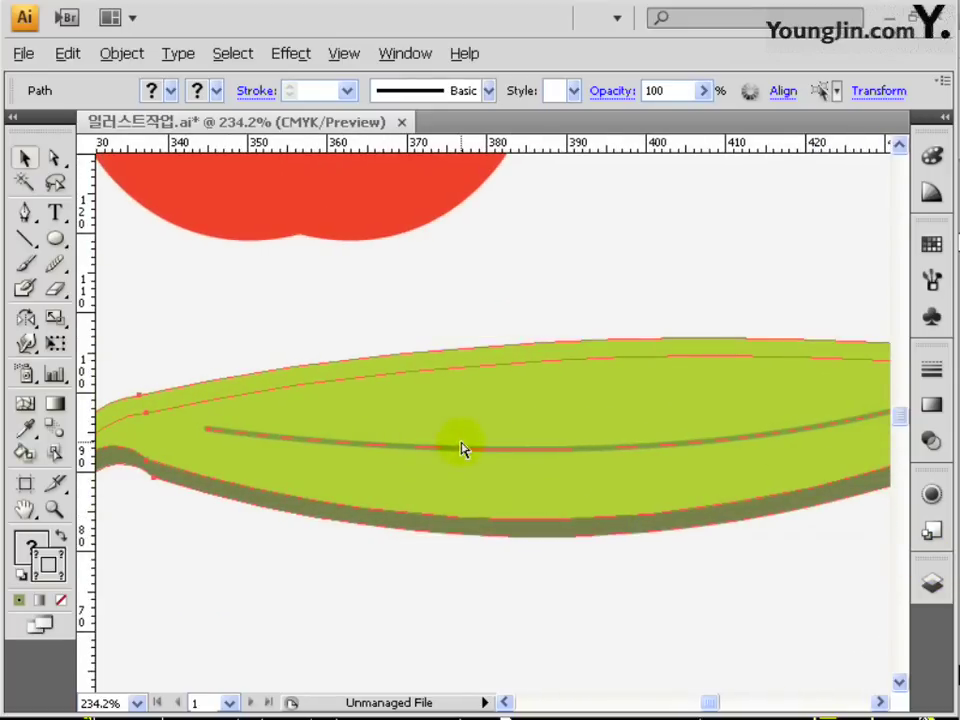
{"action": "key", "text": "ctrl+z"}
Convert the pod's centre curve into a filled shape with Outline Stroke.
{"action": "key", "text": "space"}
{"action": "left_click_drag", "start_coordinate": [392, 444], "coordinate": [518, 435]}
{"action": "left_click", "coordinate": [121, 53]}
{"action": "left_click", "coordinate": [197, 450]}
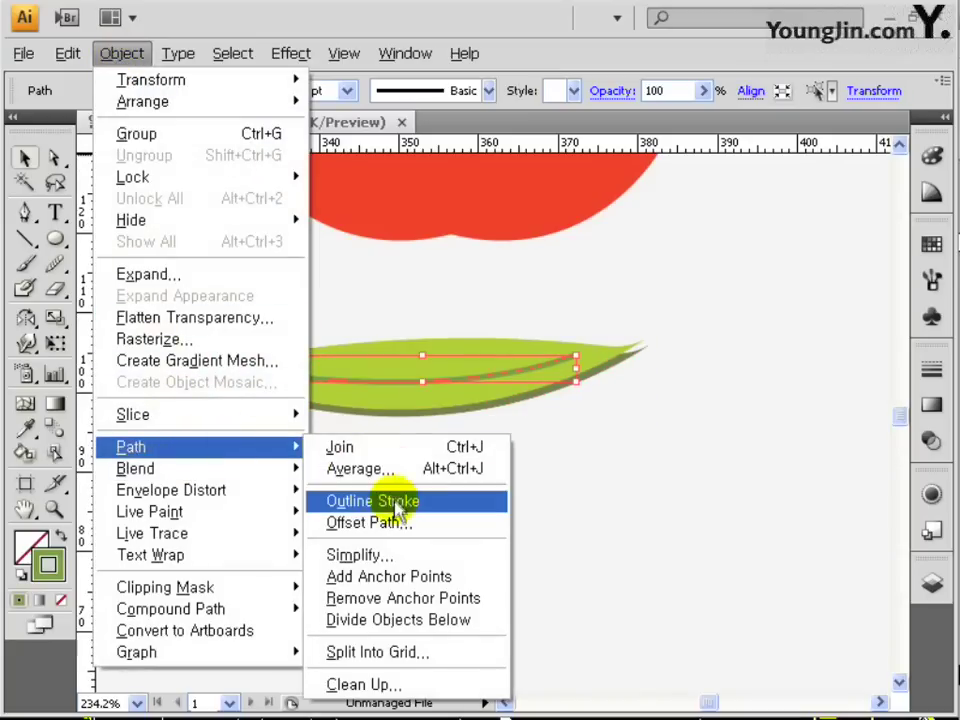
{"action": "left_click", "coordinate": [429, 503]}
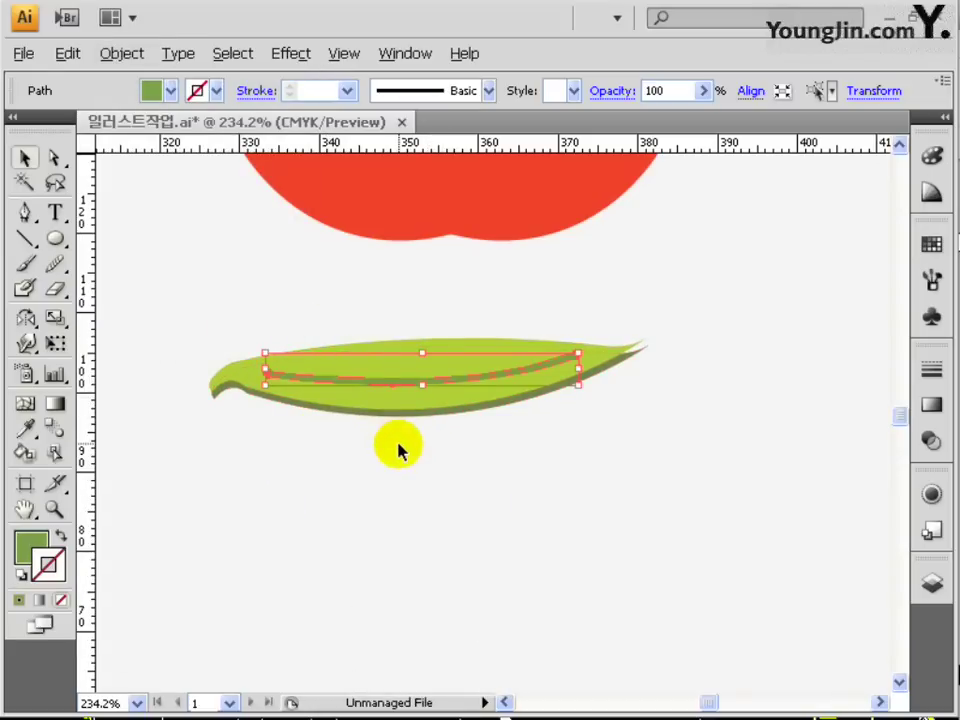
Group the light pod, its dark shadow copy and the outlined centre curve.
{"action": "mouse_move", "coordinate": [347, 317]}
{"action": "left_mouse_down"}
{"action": "mouse_move", "coordinate": [228, 343]}
{"action": "mouse_move", "coordinate": [722, 467]}
{"action": "left_mouse_up"}
{"action": "left_click_drag", "start_coordinate": [478, 452], "coordinate": [516, 482]}
{"action": "key", "text": "ctrl+g"}
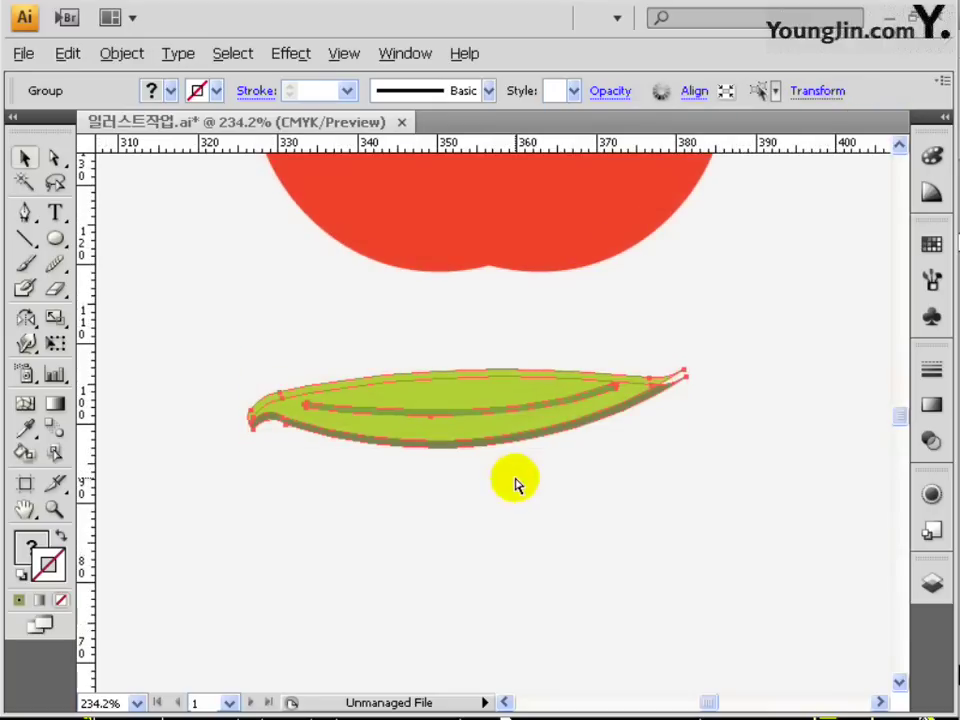
{"action": "left_click", "coordinate": [553, 486]}
Move the pod group up under the apple and enlarge it proportionally to about 85 mm wide.
{"action": "left_click", "coordinate": [545, 415]}
{"action": "left_click_drag", "start_coordinate": [596, 384], "coordinate": [617, 566]}
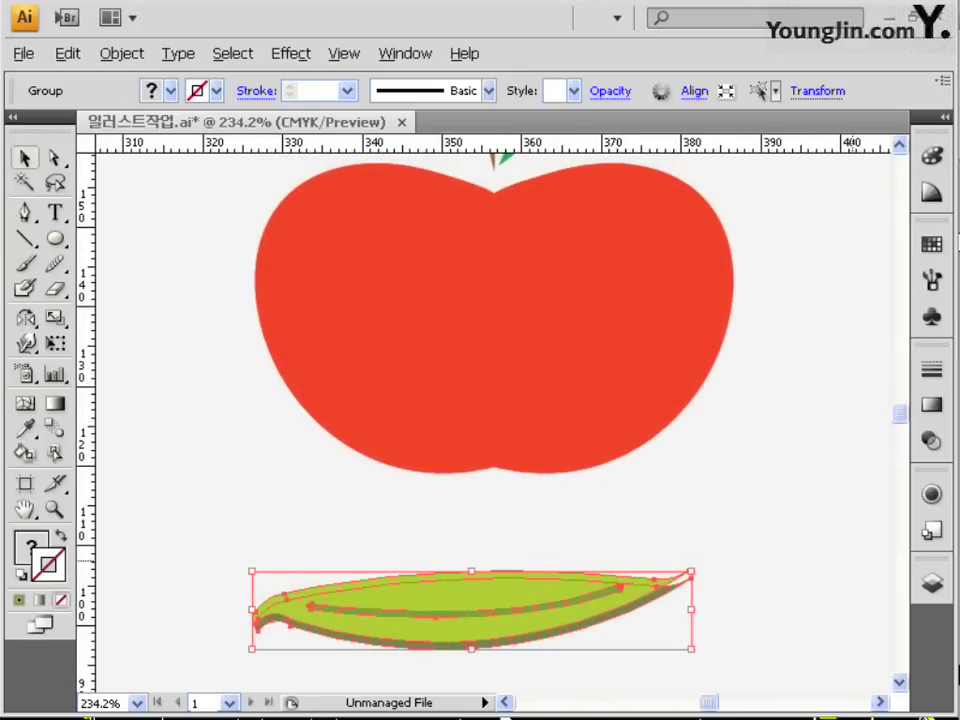
{"action": "key", "text": "ctrl+minus"}
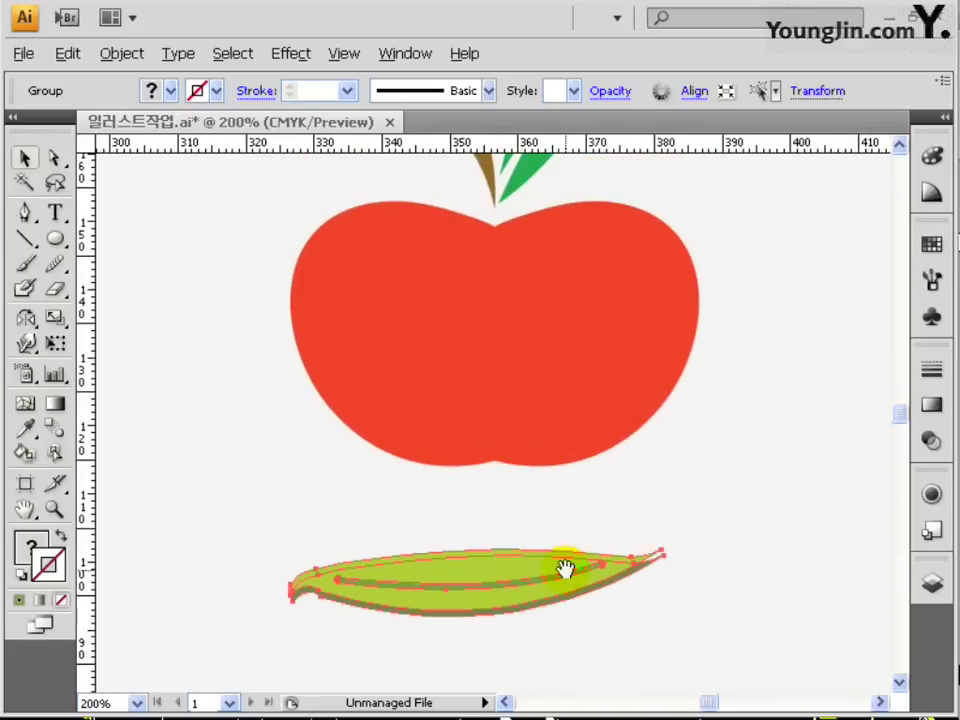
{"action": "scroll", "coordinate": [565, 575], "scroll_direction": "up", "scroll_amount": 2}
{"action": "left_click_drag", "start_coordinate": [515, 638], "coordinate": [535, 543]}
{"action": "left_click_drag", "start_coordinate": [690, 580], "coordinate": [848, 627]}
Send the pod group one level backward behind the apple and shift it up slightly.
{"action": "left_click", "coordinate": [122, 53]}
{"action": "left_click", "coordinate": [185, 102]}
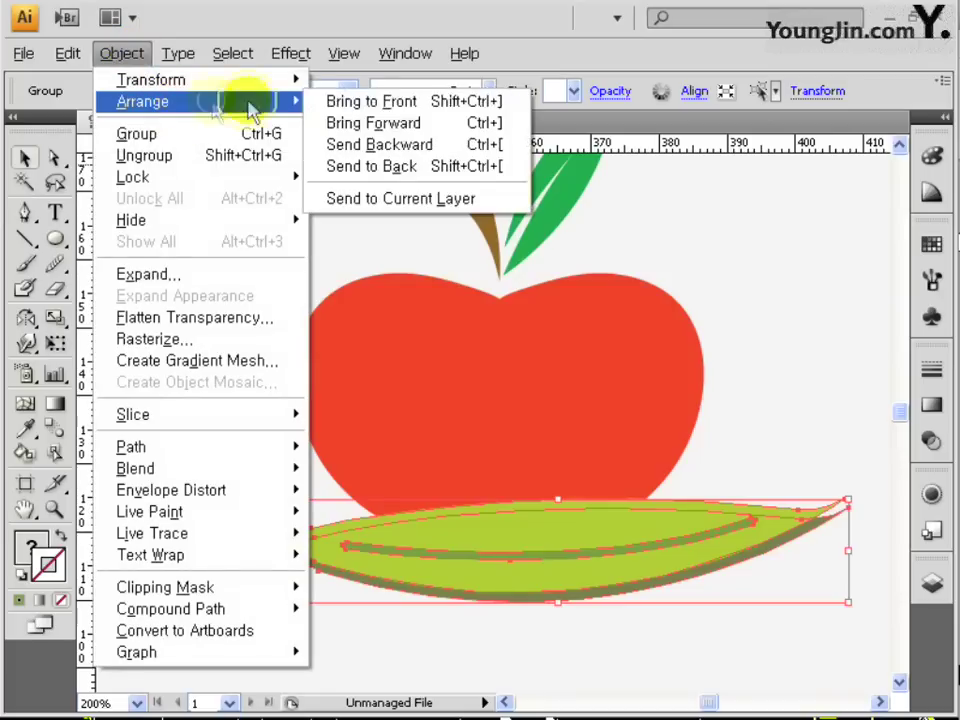
{"action": "left_click", "coordinate": [364, 143]}
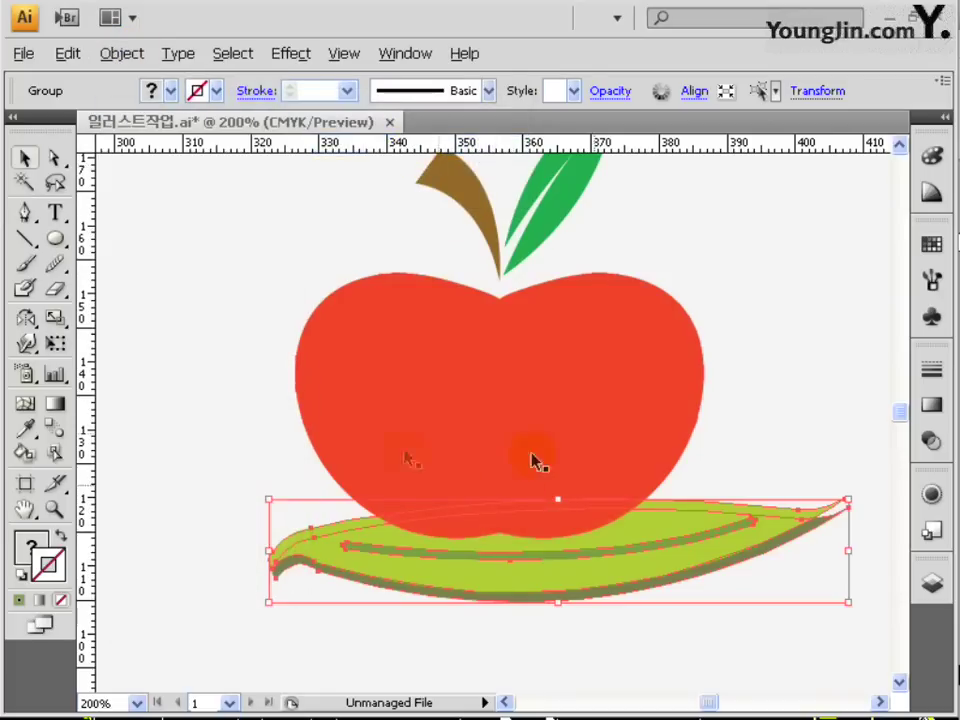
{"action": "left_click_drag", "start_coordinate": [604, 580], "coordinate": [598, 563]}
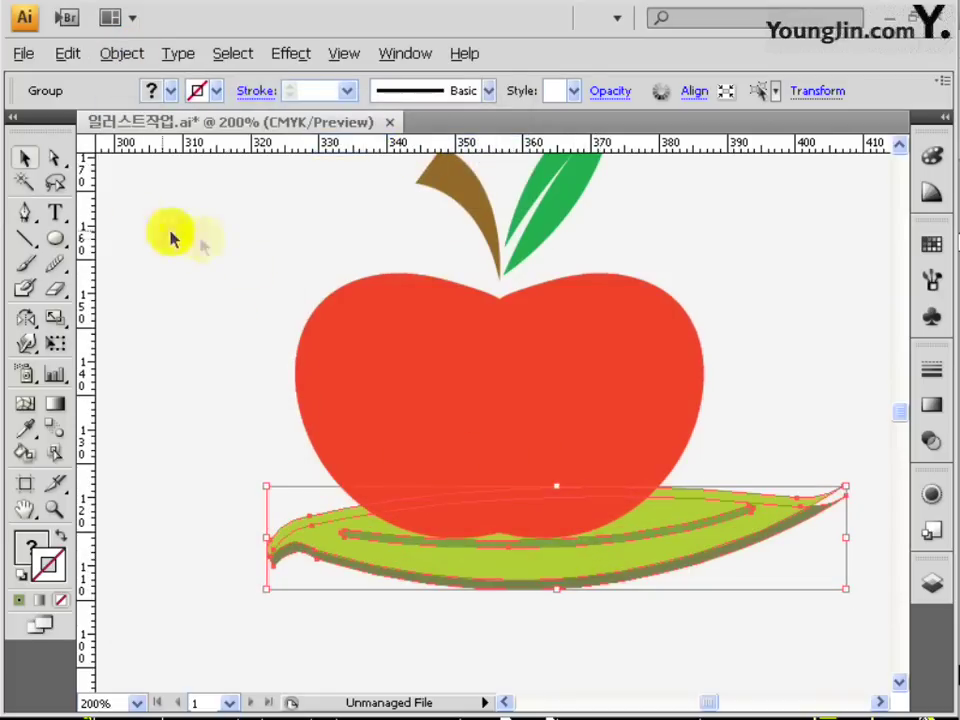
Draw an ellipse about 46 mm by 9 mm over the apple's base and fill it with C 0, M 0, Y 0, K 100.
{"action": "left_click", "coordinate": [57, 239]}
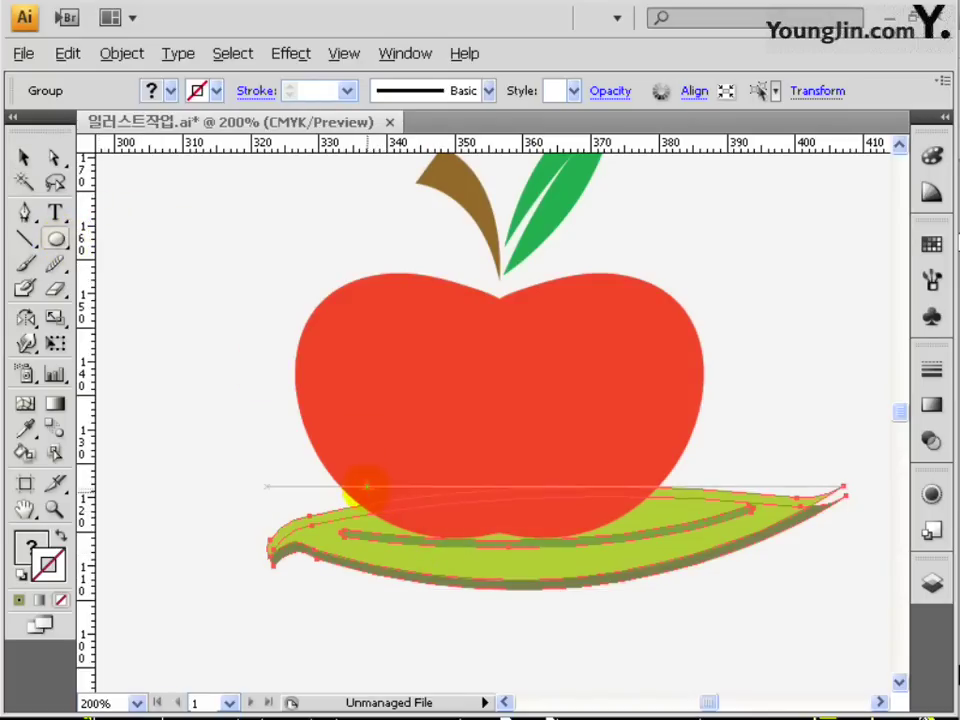
{"action": "left_click_drag", "start_coordinate": [362, 492], "coordinate": [683, 556]}
{"action": "left_click", "coordinate": [931, 155]}
{"action": "double_click", "coordinate": [872, 172]}
{"action": "type", "text": "0"}
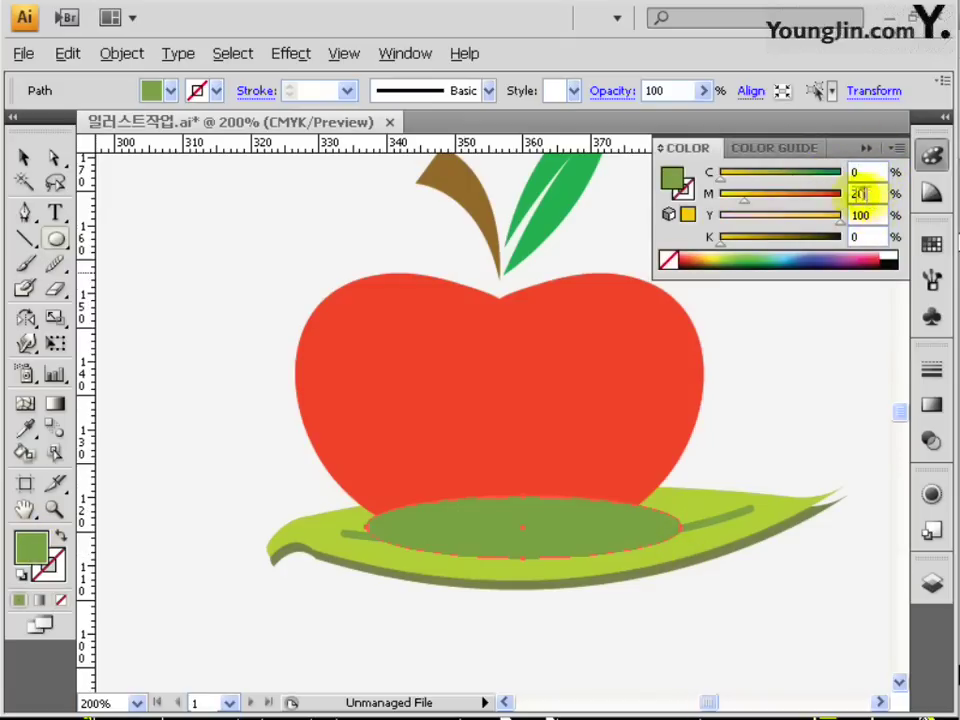
{"action": "type", "text": "0"}
{"action": "double_click", "coordinate": [864, 215]}
{"action": "type", "text": "0"}
{"action": "key", "text": "Tab"}
{"action": "type", "text": "100"}
{"action": "key", "text": "Return"}
{"action": "left_click", "coordinate": [866, 148]}
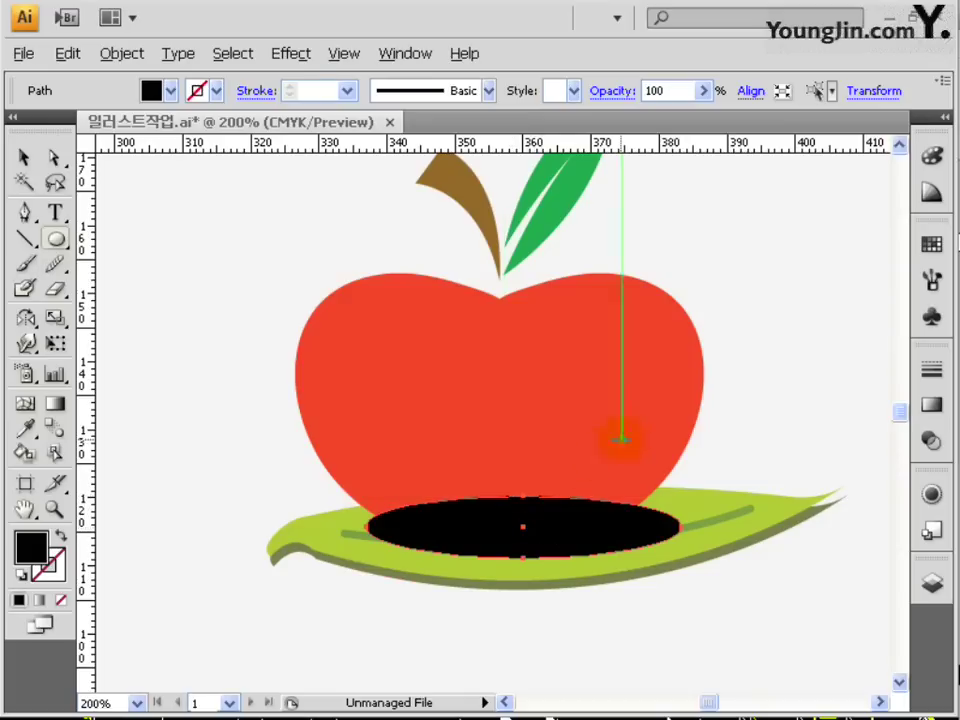
Send the black ellipse one level backward behind the apple and set its opacity to 60%.
{"action": "left_click", "coordinate": [130, 55]}
{"action": "mouse_move", "coordinate": [172, 104]}
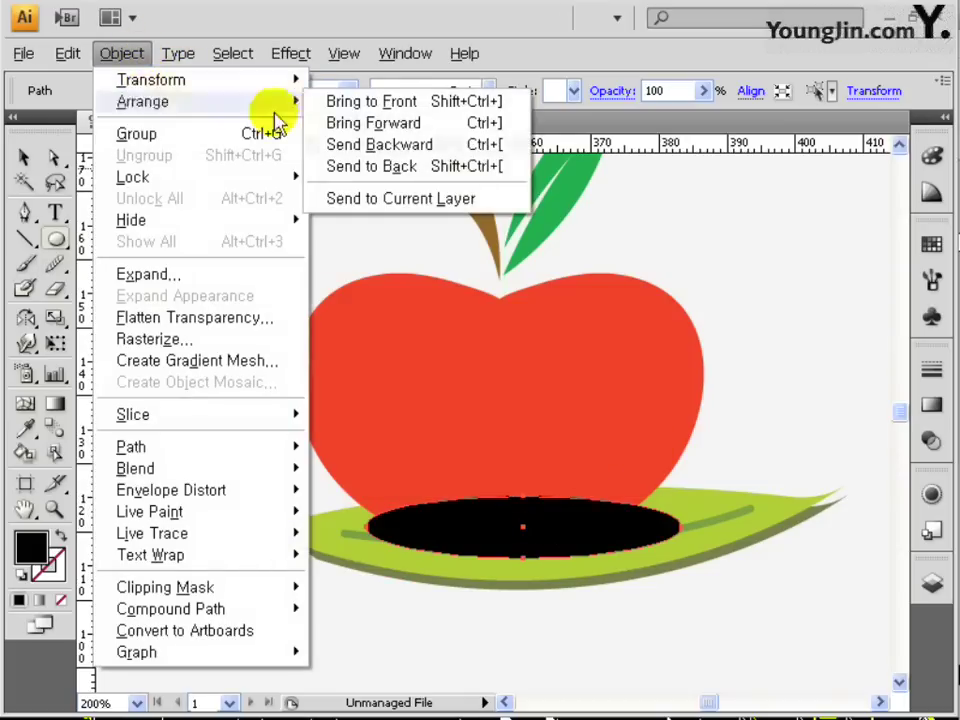
{"action": "left_click", "coordinate": [407, 150]}
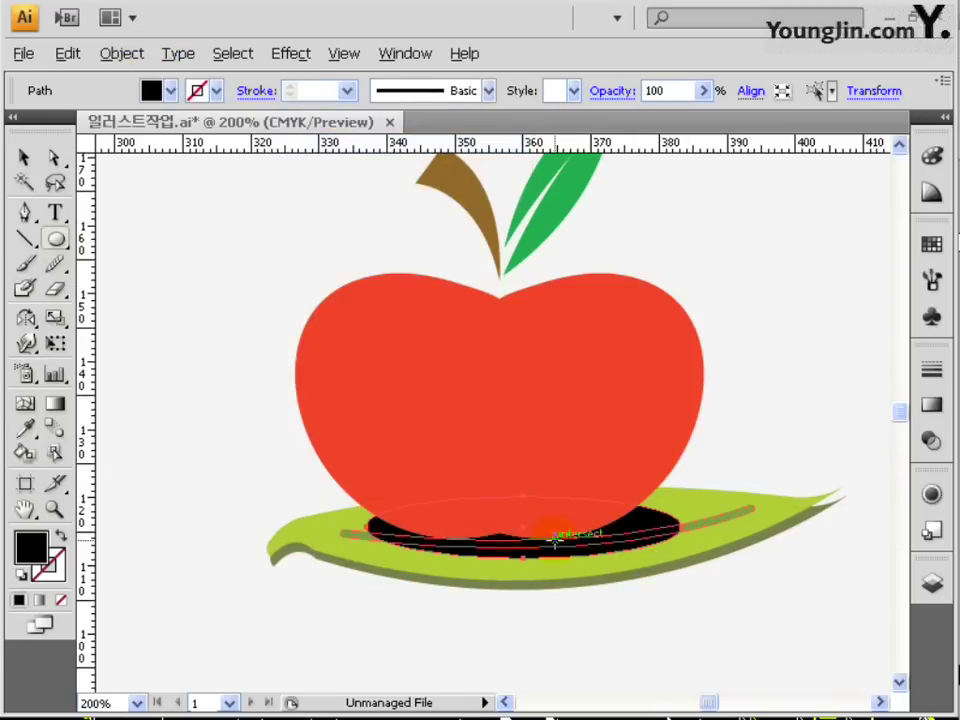
{"action": "left_click", "coordinate": [660, 90]}
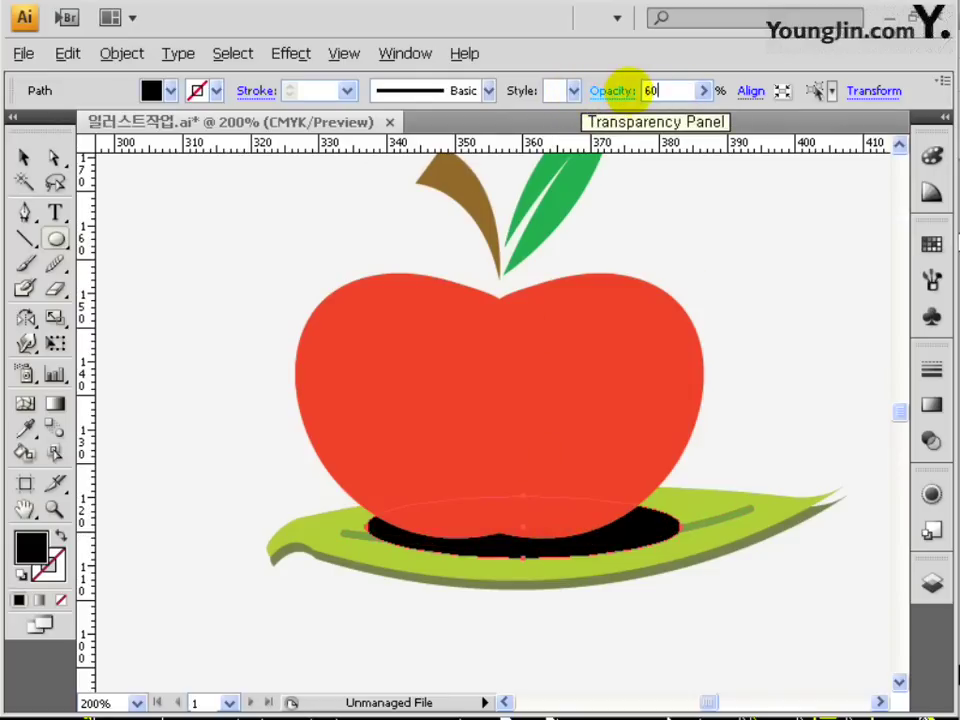
{"action": "key", "text": "Return"}
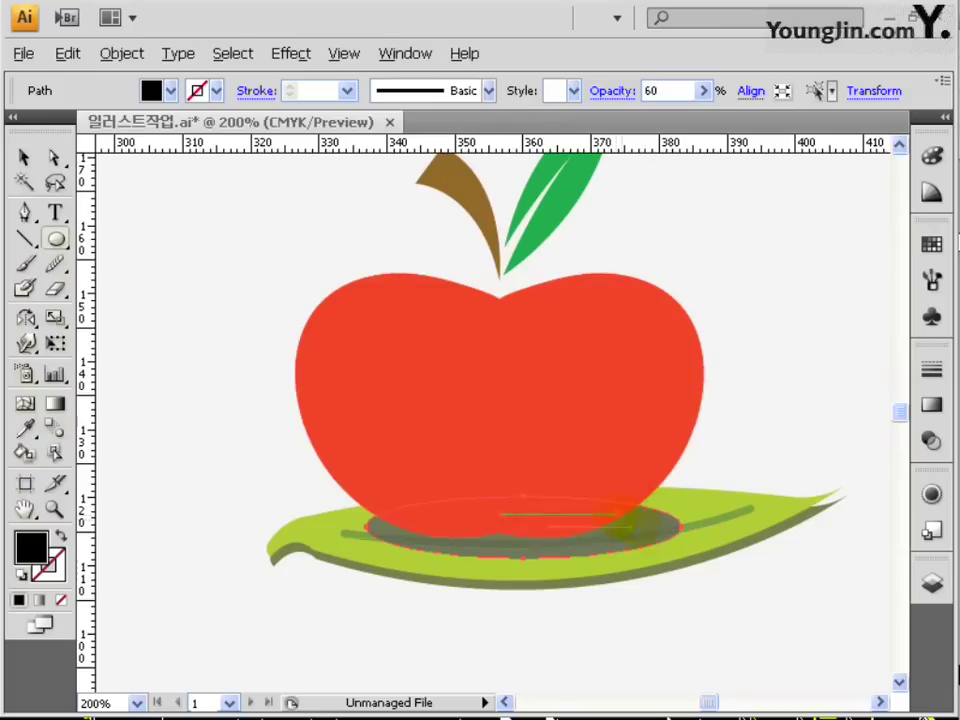
Group the apple, pod and elliptical shadow together and nudge the group slightly to the right.
{"action": "left_click", "coordinate": [27, 156]}
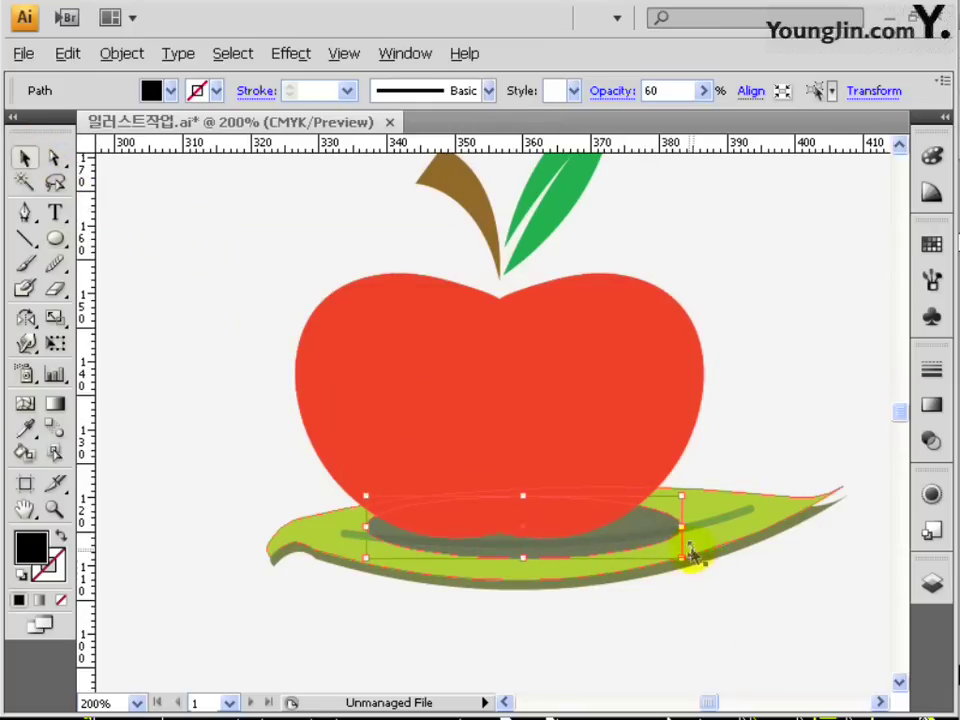
{"action": "key", "text": "ctrl+shift+b"}
{"action": "key", "text": "ctrl+a"}
{"action": "left_click_drag", "start_coordinate": [581, 460], "coordinate": [537, 523]}
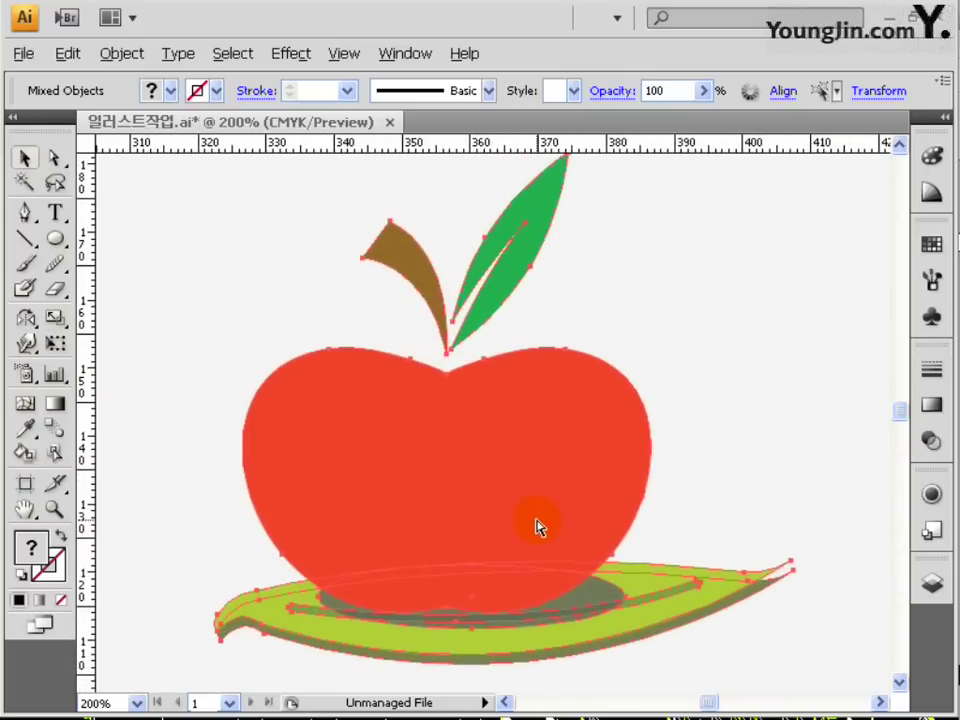
{"action": "key", "text": "ctrl+g"}
{"action": "key", "text": "ctrl+shift+b"}
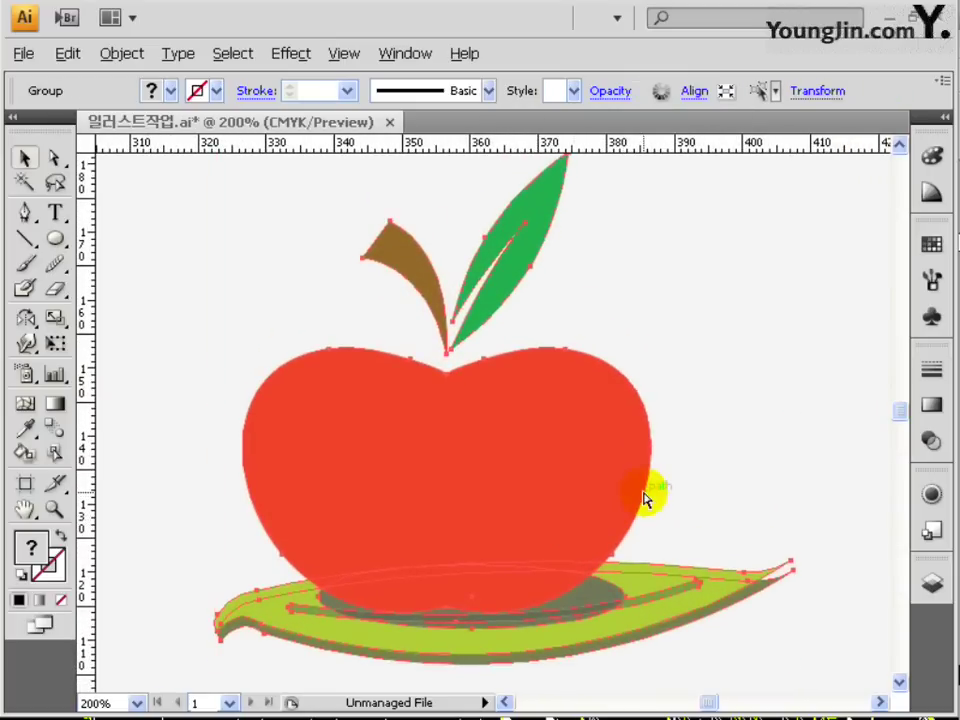
{"action": "key", "text": "Right"}
{"action": "key", "text": "Right"}
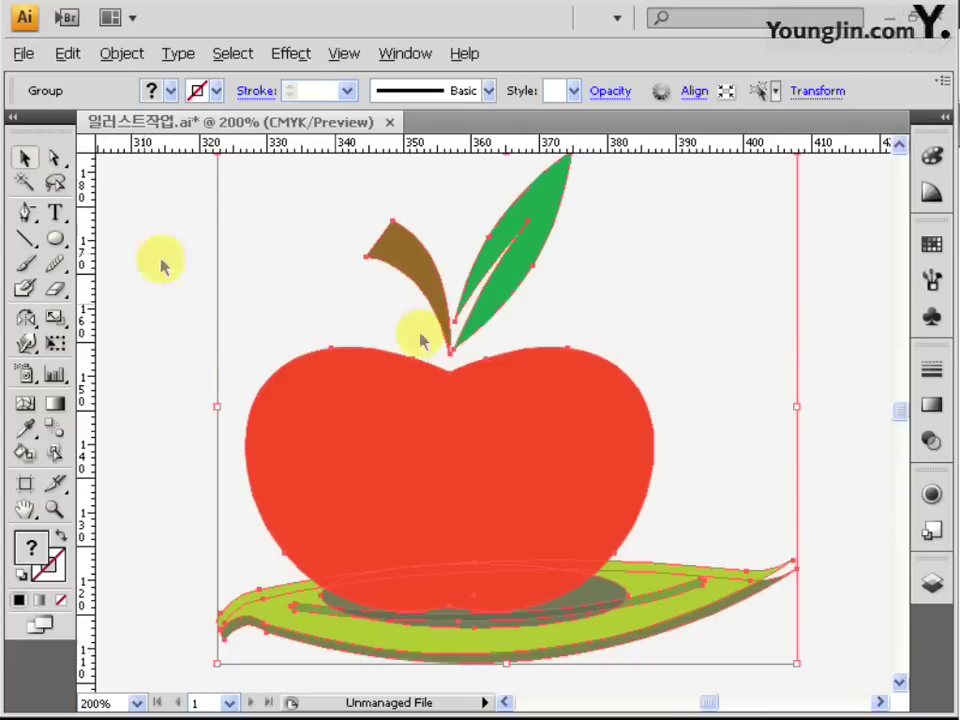
Add the two-line text "껍질째 먹는 / 친환경 사과" in the empty area to the right of the apple.
{"action": "left_click", "coordinate": [55, 212]}
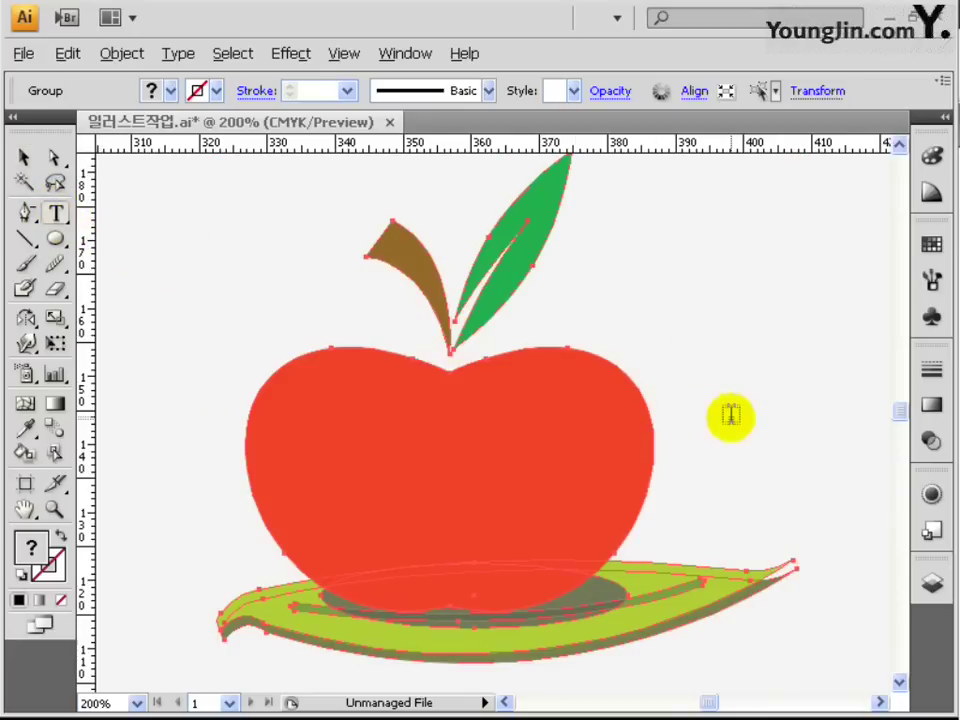
{"action": "left_click_drag", "start_coordinate": [740, 414], "coordinate": [381, 435]}
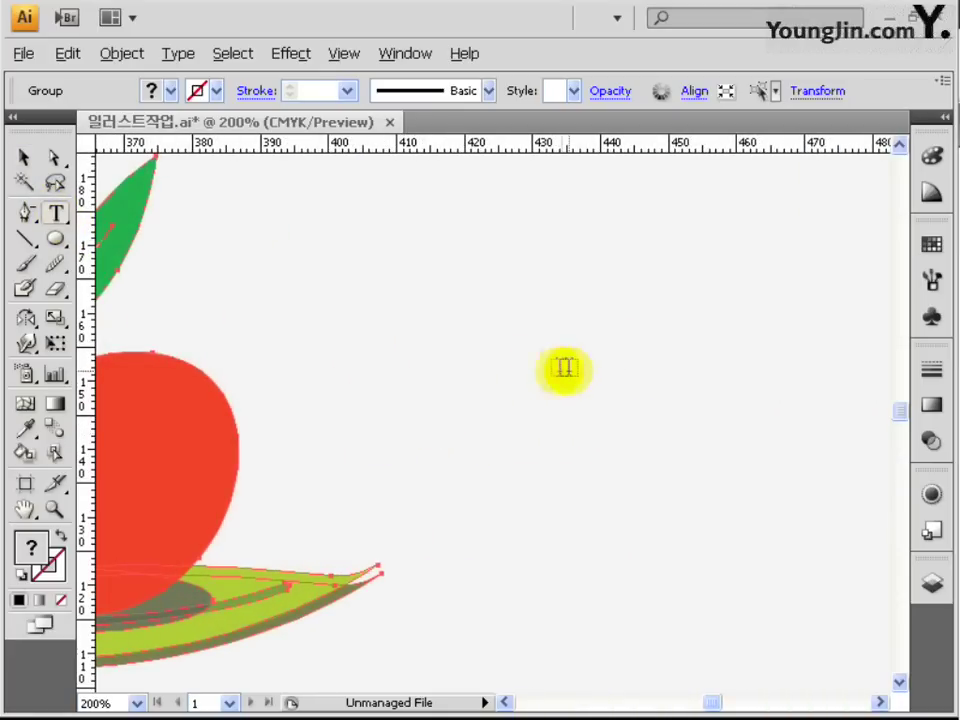
{"action": "left_click", "coordinate": [450, 328]}
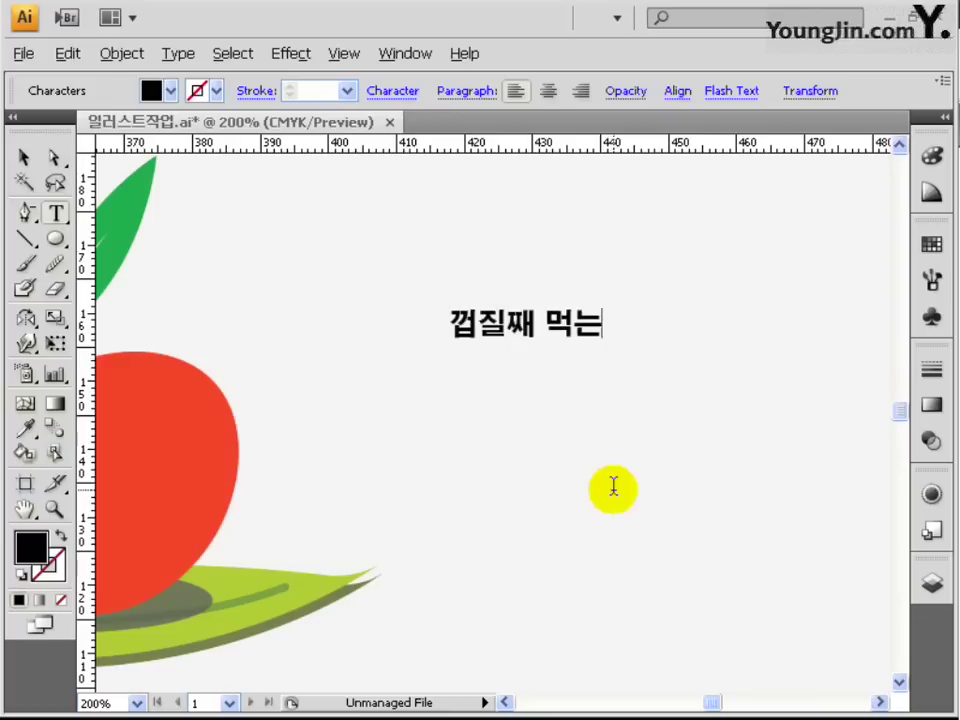
{"action": "key", "text": "Escape"}
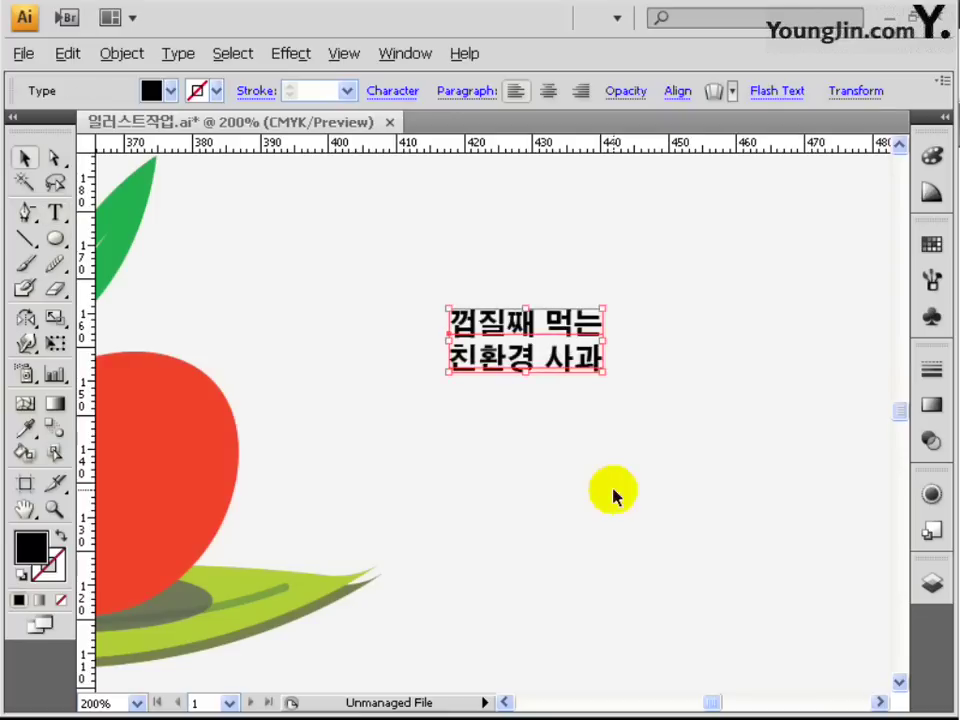
Show the character settings and scale the two-line text up proportionally to about 18.28 pt.
{"action": "left_click", "coordinate": [405, 52]}
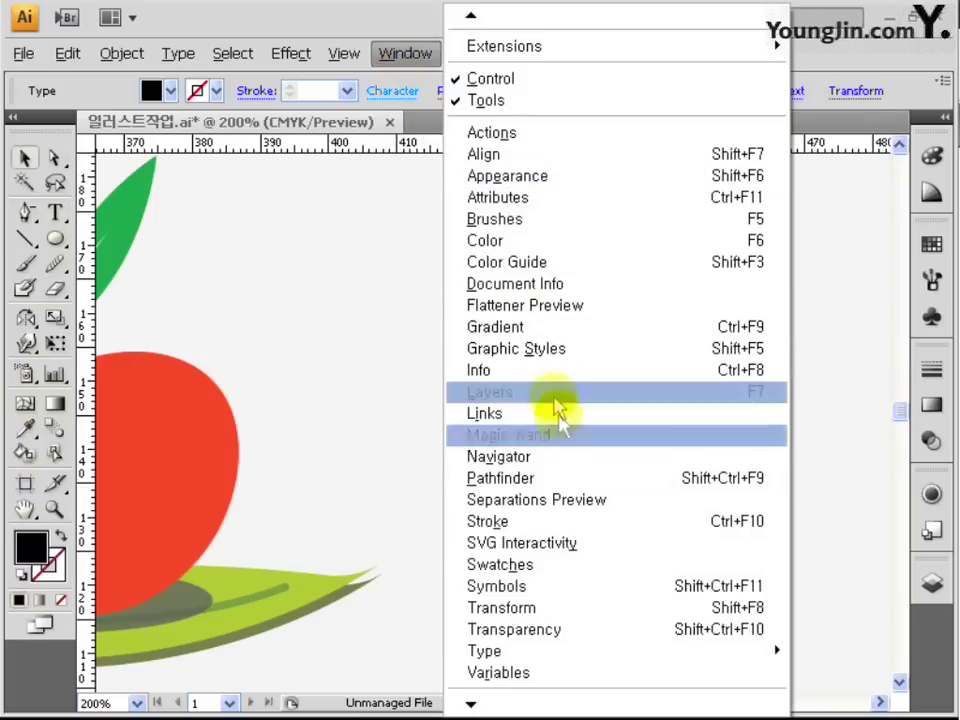
{"action": "mouse_move", "coordinate": [556, 655]}
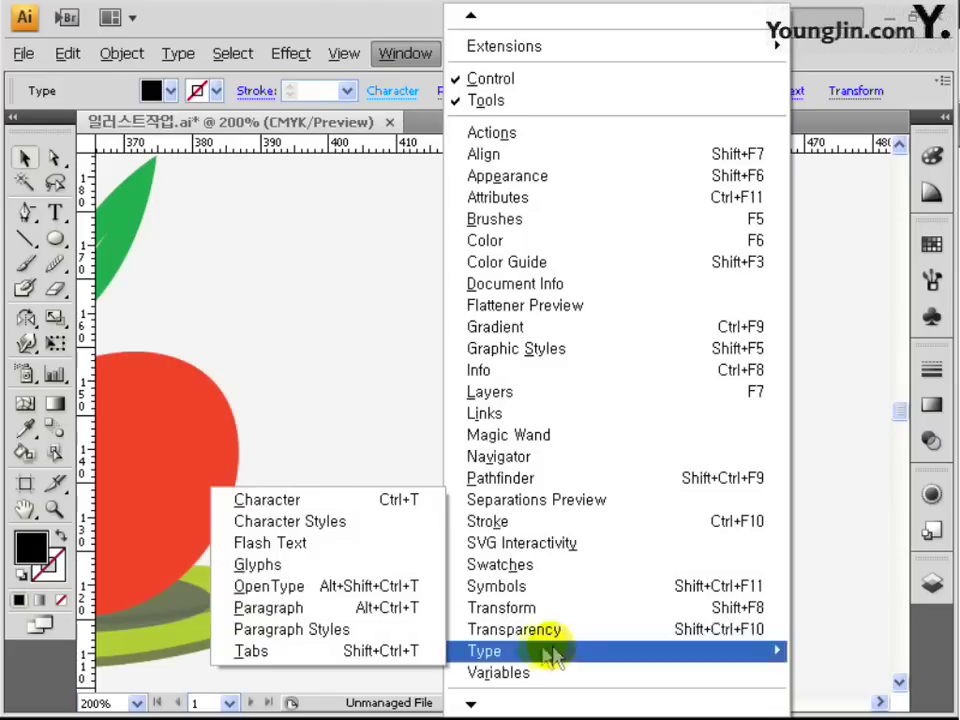
{"action": "left_click", "coordinate": [396, 500]}
{"action": "left_click", "coordinate": [705, 210]}
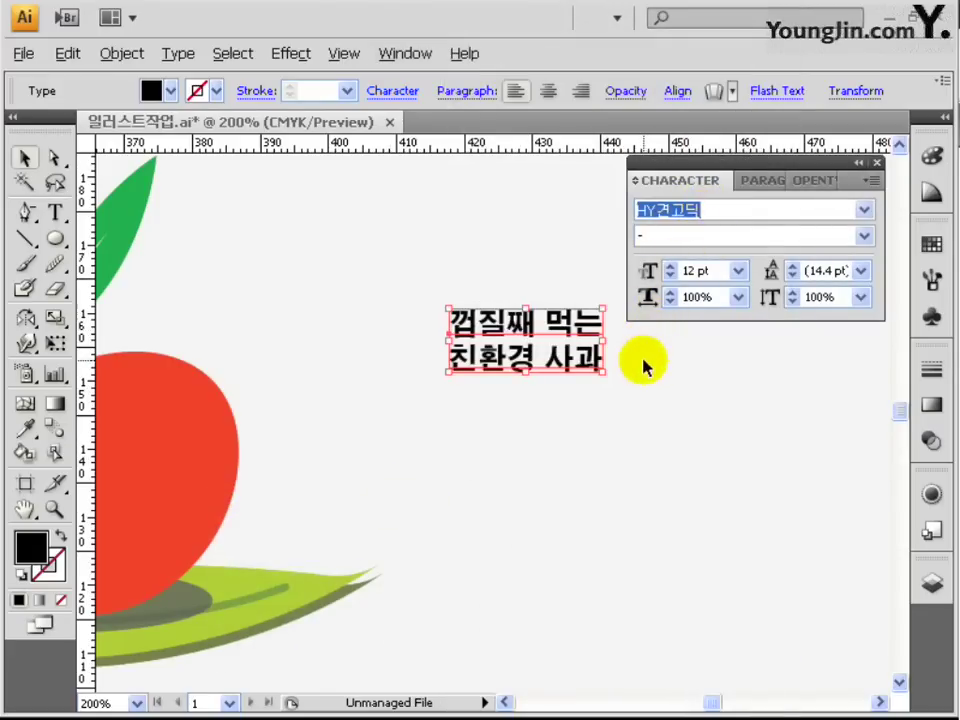
{"action": "left_click_drag", "start_coordinate": [603, 372], "coordinate": [686, 408]}
{"action": "left_click_drag", "start_coordinate": [606, 416], "coordinate": [454, 476]}
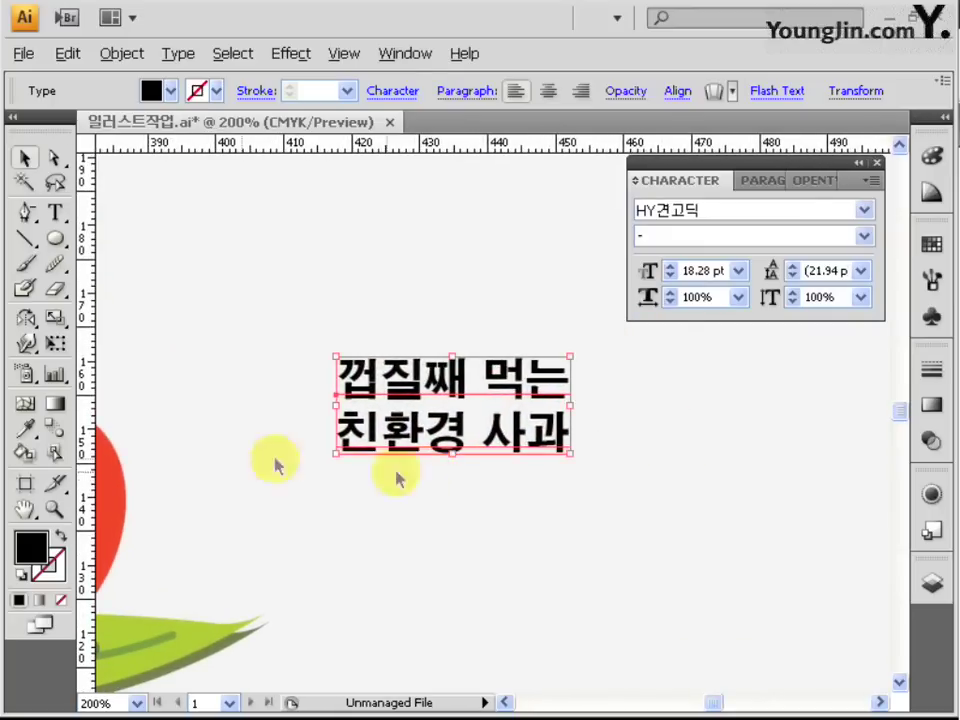
Set the text's fill colour to C 70, M 0, Y 100, K 40.
{"action": "left_click", "coordinate": [30, 548]}
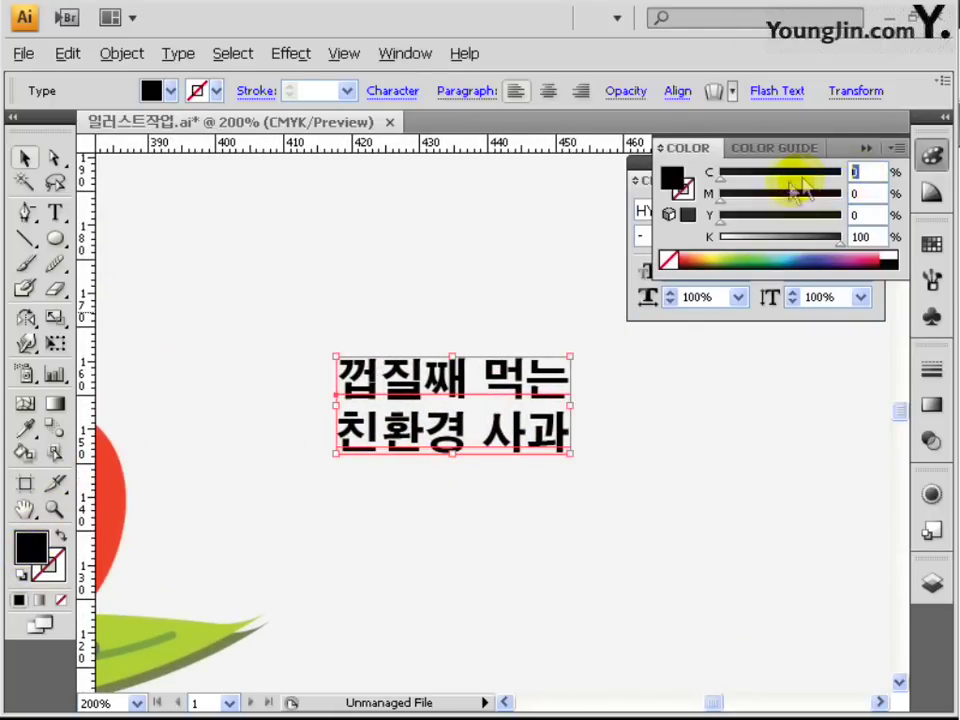
{"action": "key", "text": "Tab"}
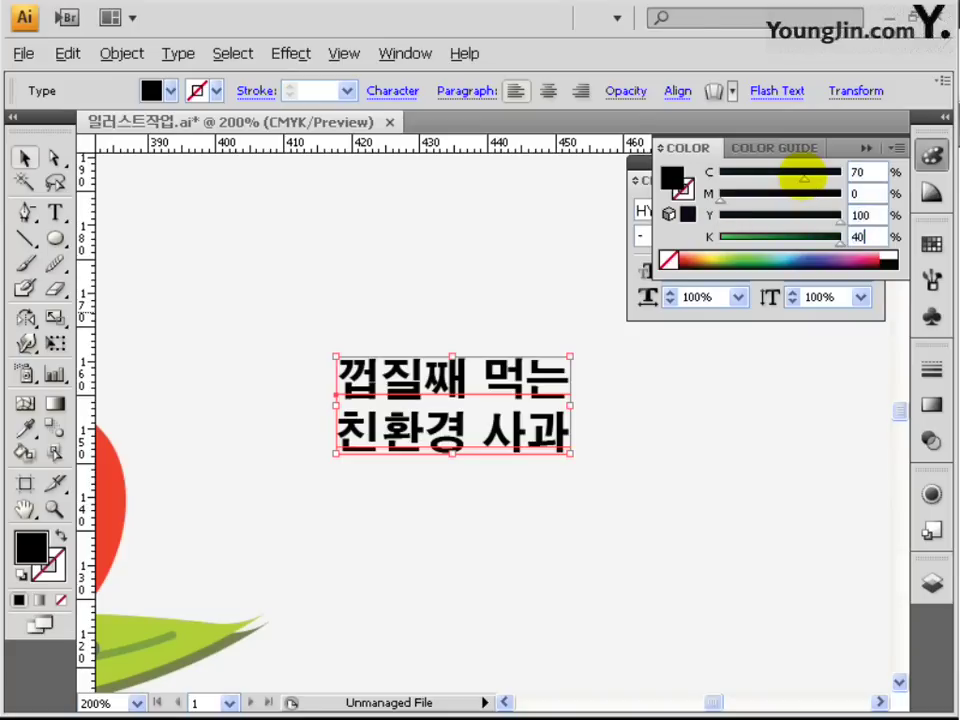
{"action": "key", "text": "Return"}
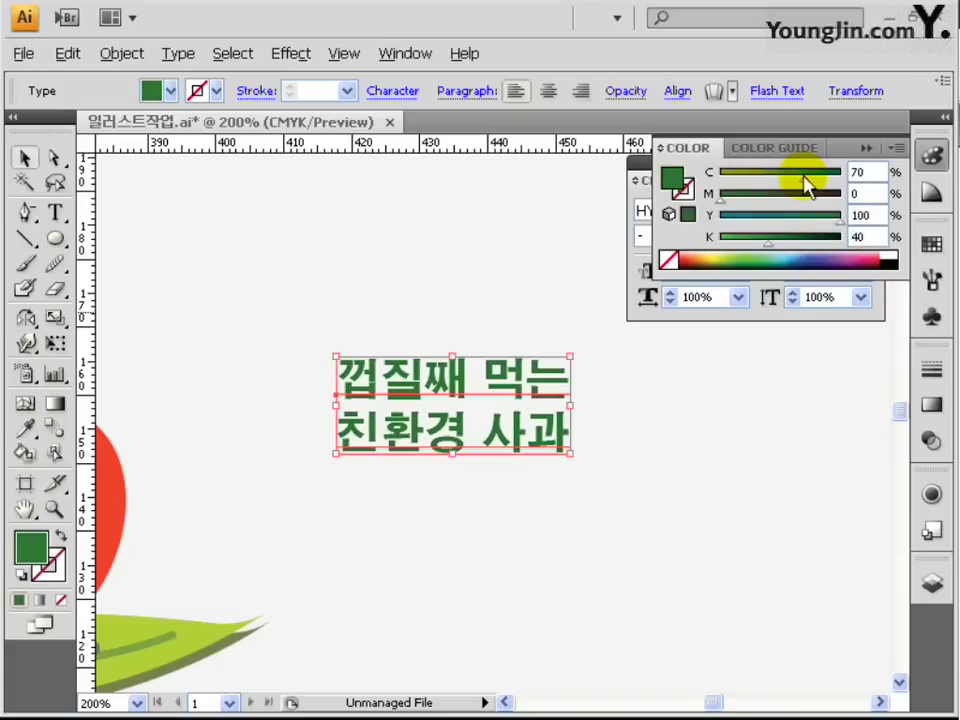
Recolour only the word "사과" in the caption with a fill of C 0, M 89, Y 96, K 0.
{"action": "double_click", "coordinate": [514, 435]}
{"action": "left_click_drag", "start_coordinate": [527, 433], "coordinate": [566, 430]}
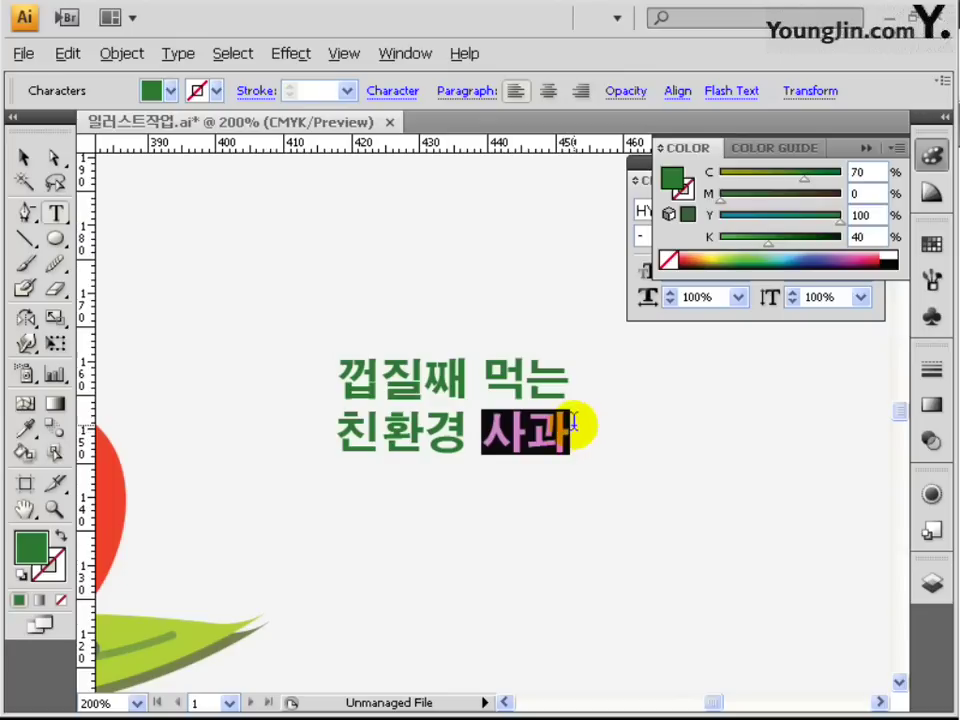
{"action": "double_click", "coordinate": [860, 173]}
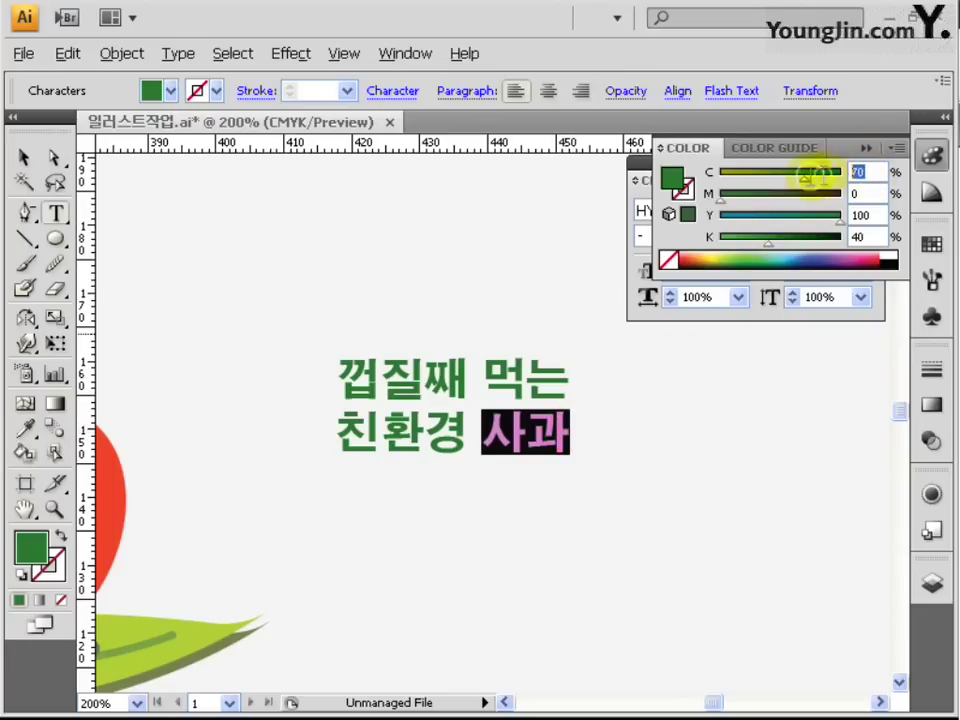
{"action": "key", "text": "Tab"}
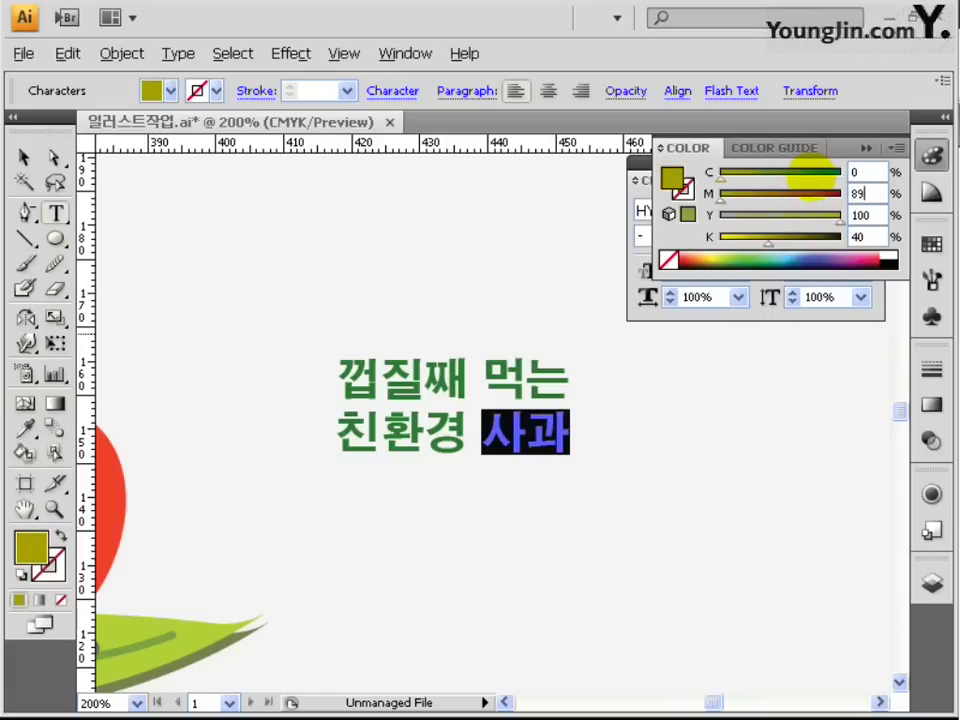
{"action": "type", "text": "89"}
{"action": "key", "text": "Tab"}
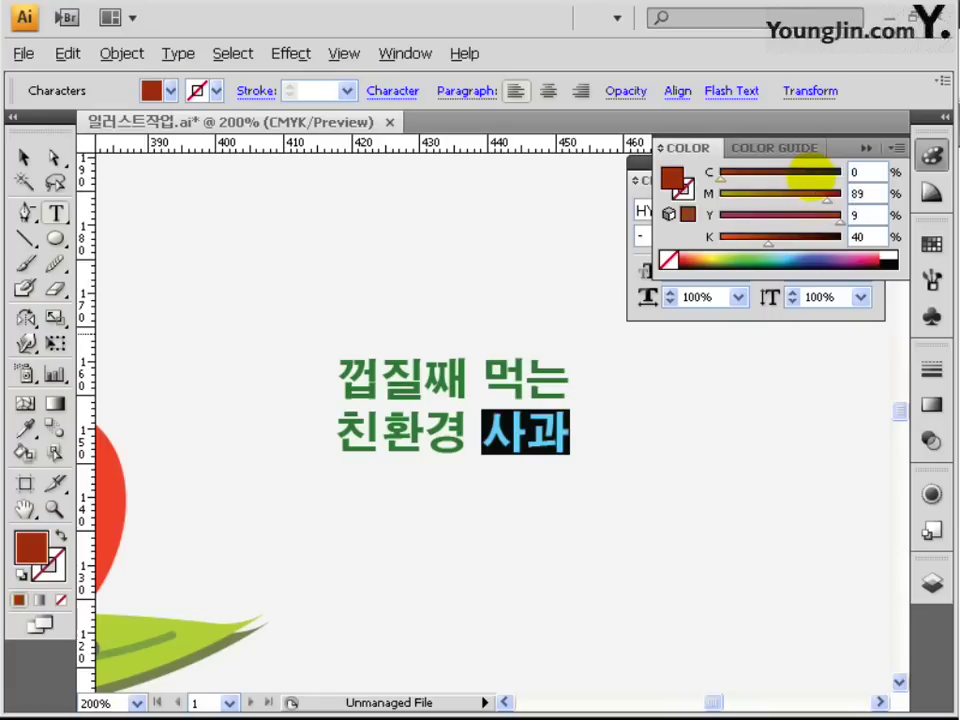
{"action": "key", "text": "Return"}
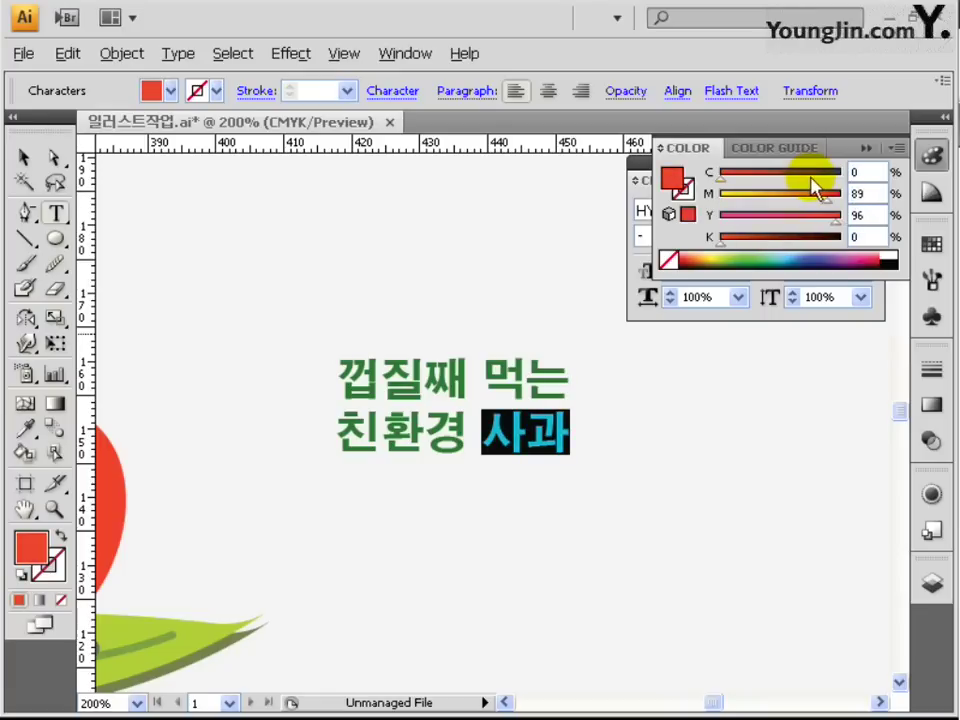
{"action": "key", "text": "Escape"}
{"action": "left_click", "coordinate": [527, 451]}
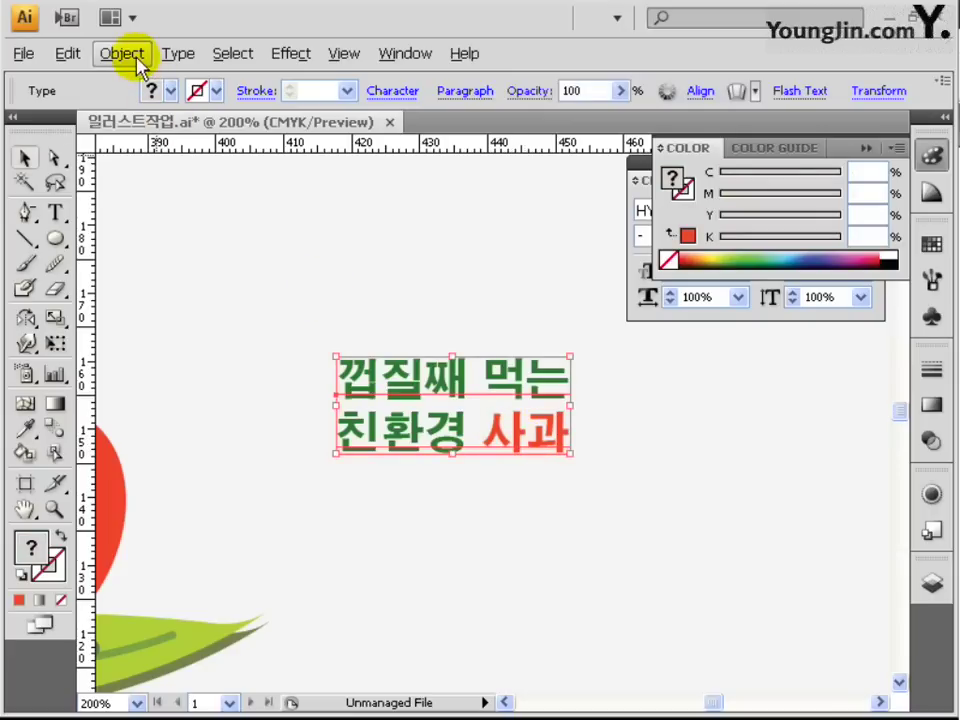
Convert the two-line caption to outlines and ungroup it into separate letter shapes.
{"action": "left_click", "coordinate": [178, 53]}
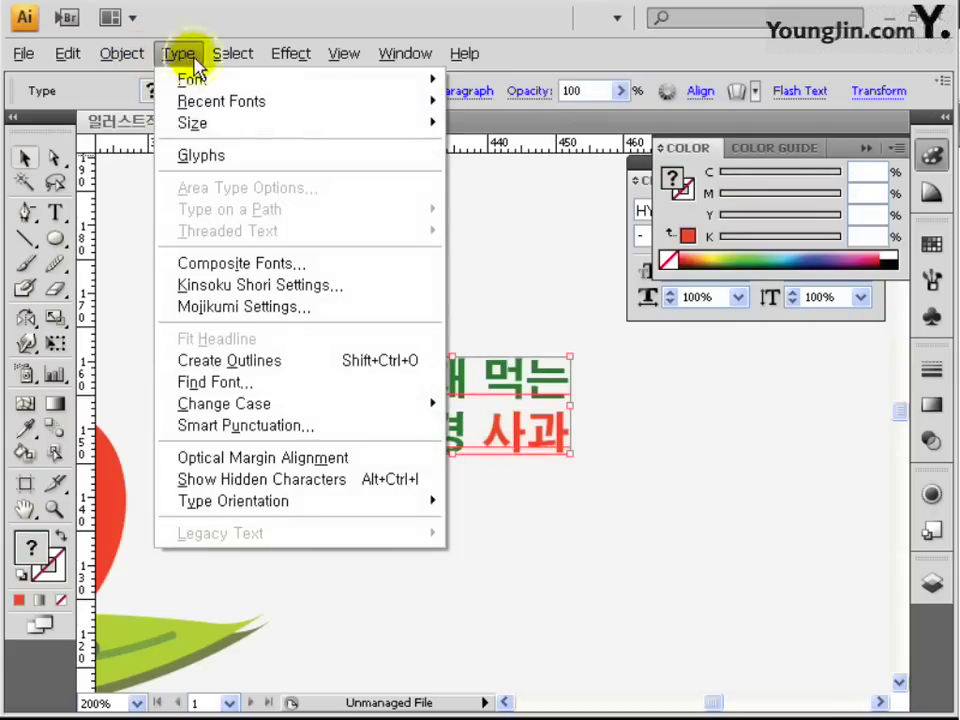
{"action": "left_click", "coordinate": [247, 367]}
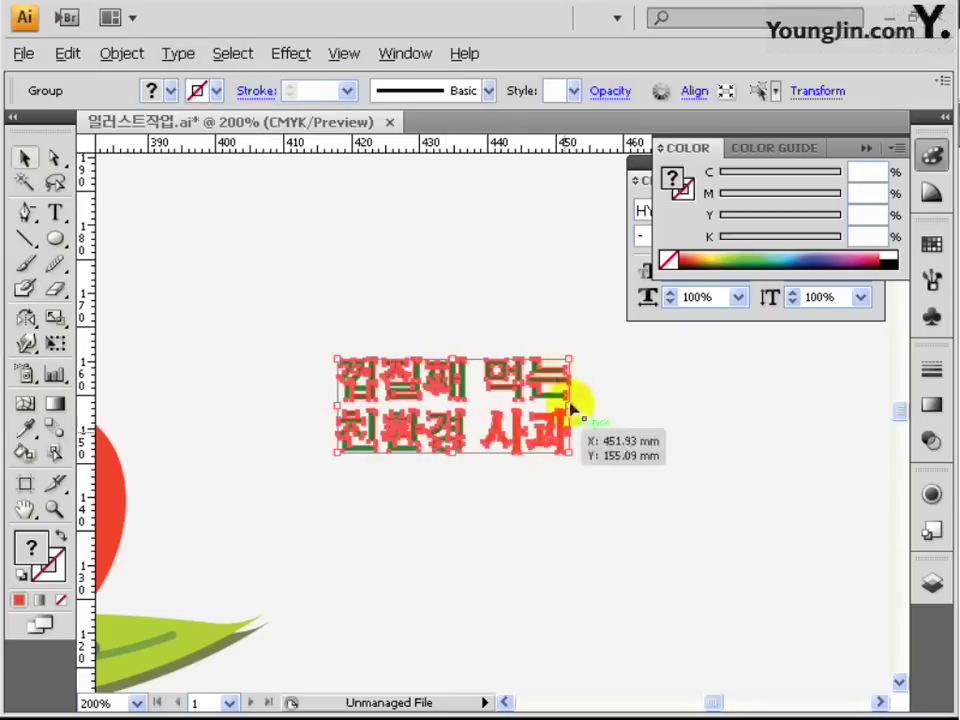
{"action": "left_click", "coordinate": [418, 480]}
{"action": "left_click", "coordinate": [420, 435]}
{"action": "key", "text": "ctrl+space"}
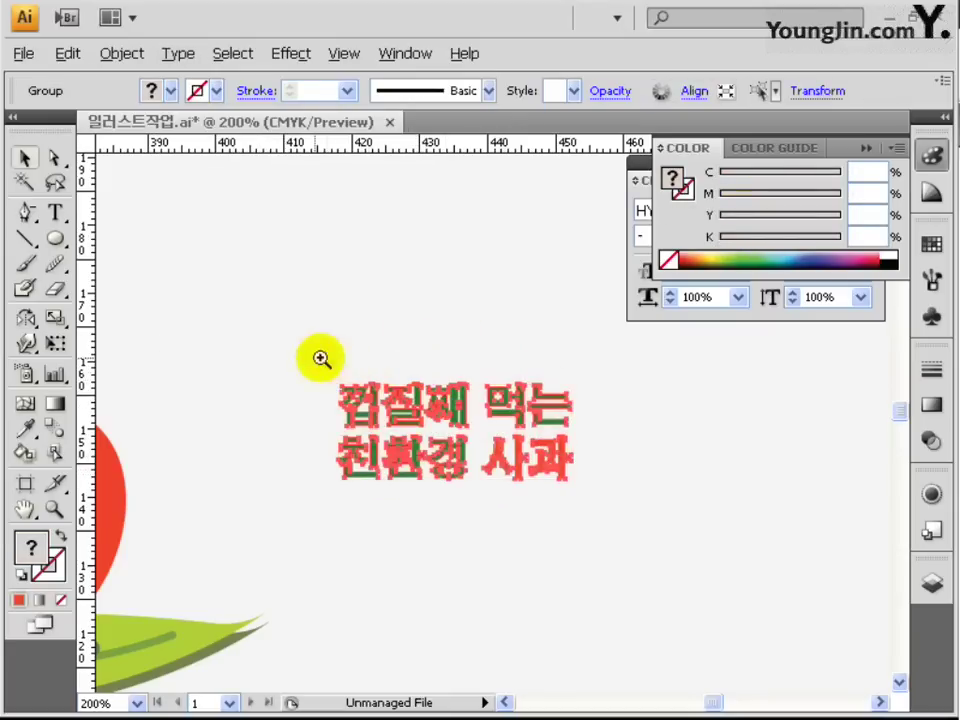
{"action": "left_click_drag", "start_coordinate": [326, 358], "coordinate": [634, 536]}
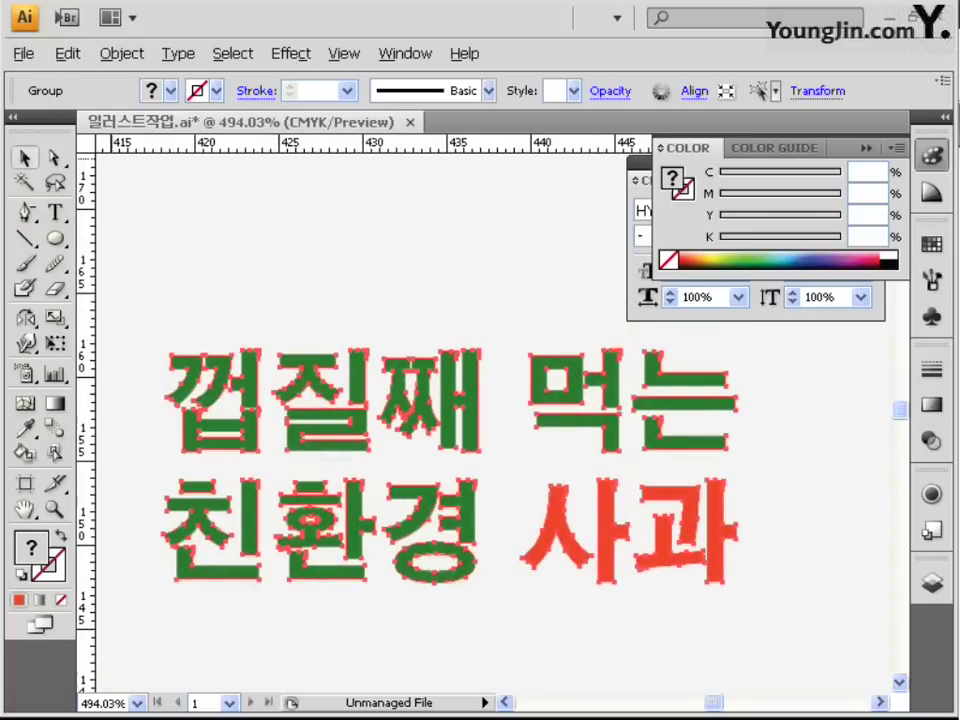
{"action": "left_click", "coordinate": [121, 53]}
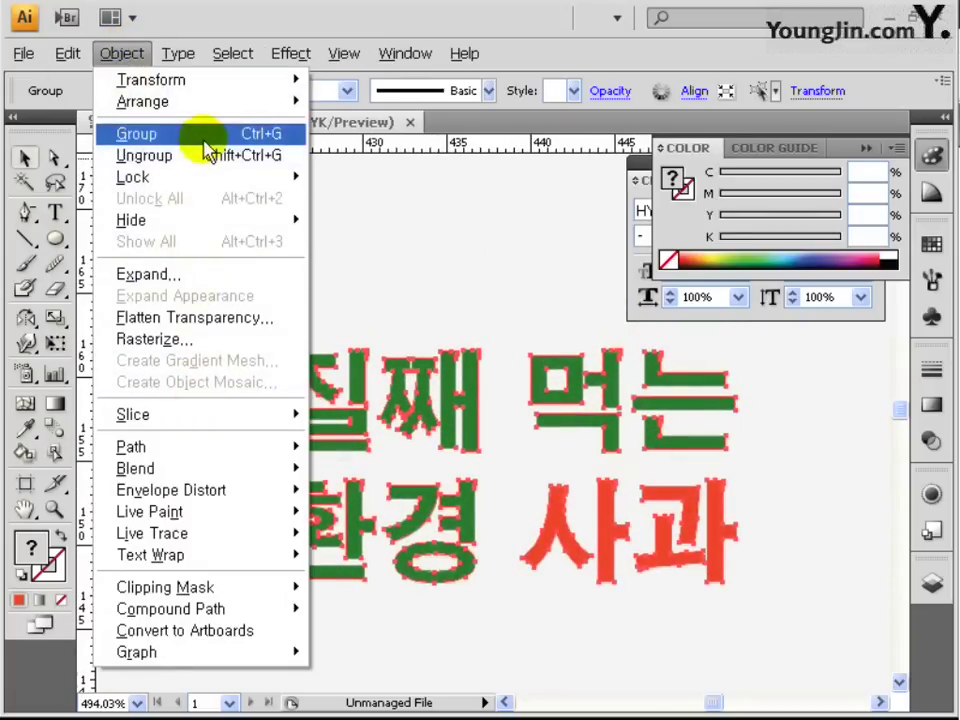
{"action": "left_click", "coordinate": [200, 158]}
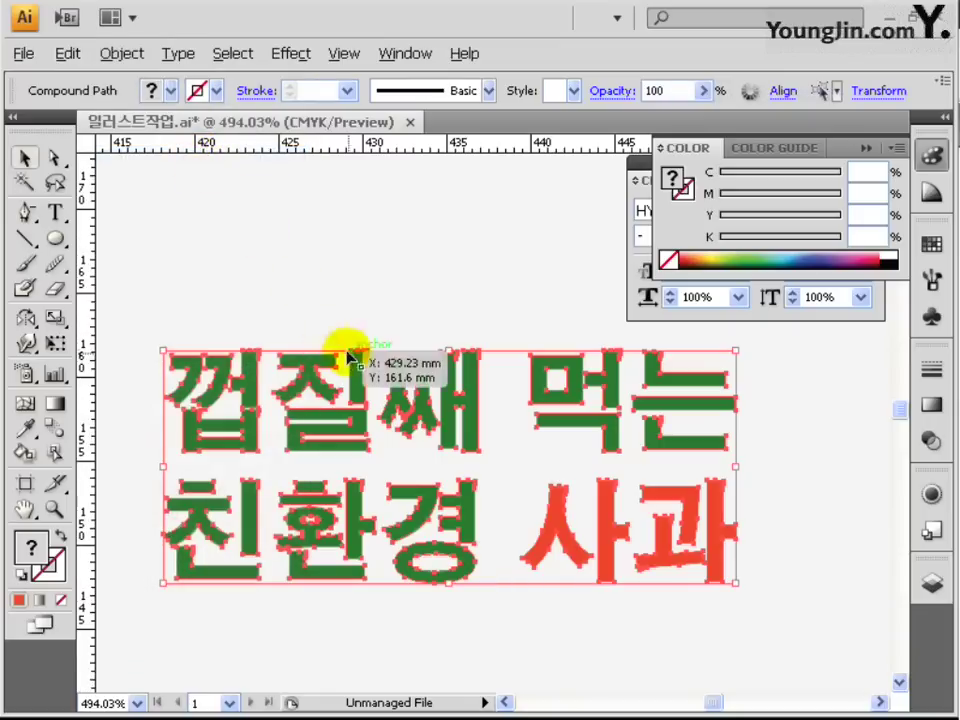
Scale down the letters "질째" to about 10.6 × 5.2 mm, and also shrink "환경" and "과".
{"action": "left_click_drag", "start_coordinate": [274, 336], "coordinate": [503, 470]}
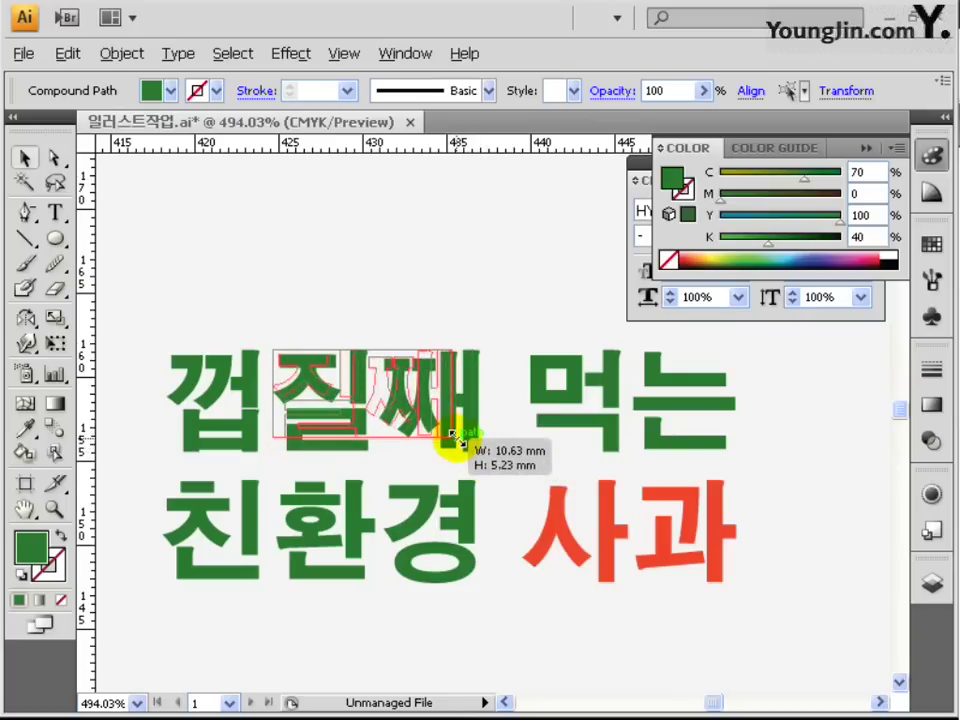
{"action": "left_click_drag", "start_coordinate": [452, 434], "coordinate": [456, 440]}
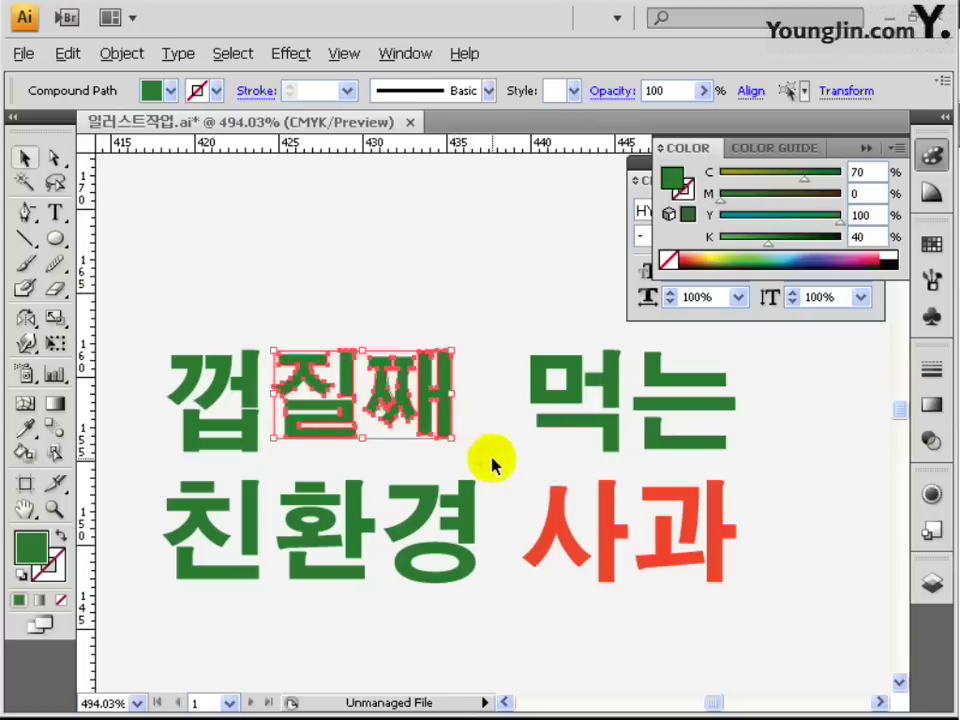
{"action": "left_click_drag", "start_coordinate": [479, 598], "coordinate": [279, 465]}
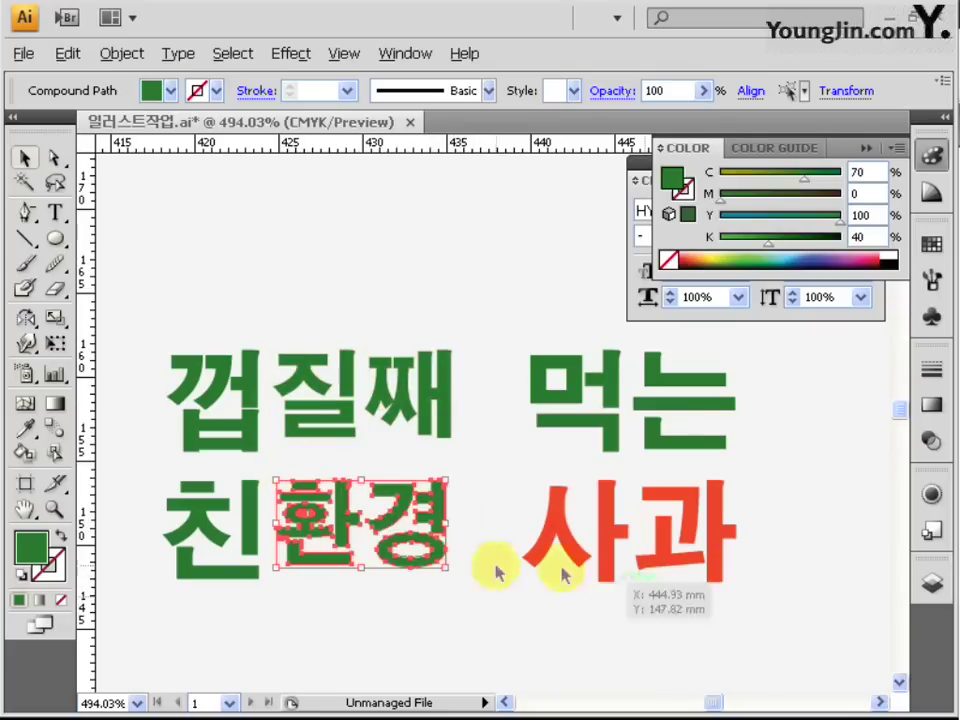
{"action": "left_click", "coordinate": [714, 561]}
{"action": "left_click_drag", "start_coordinate": [737, 585], "coordinate": [731, 578]}
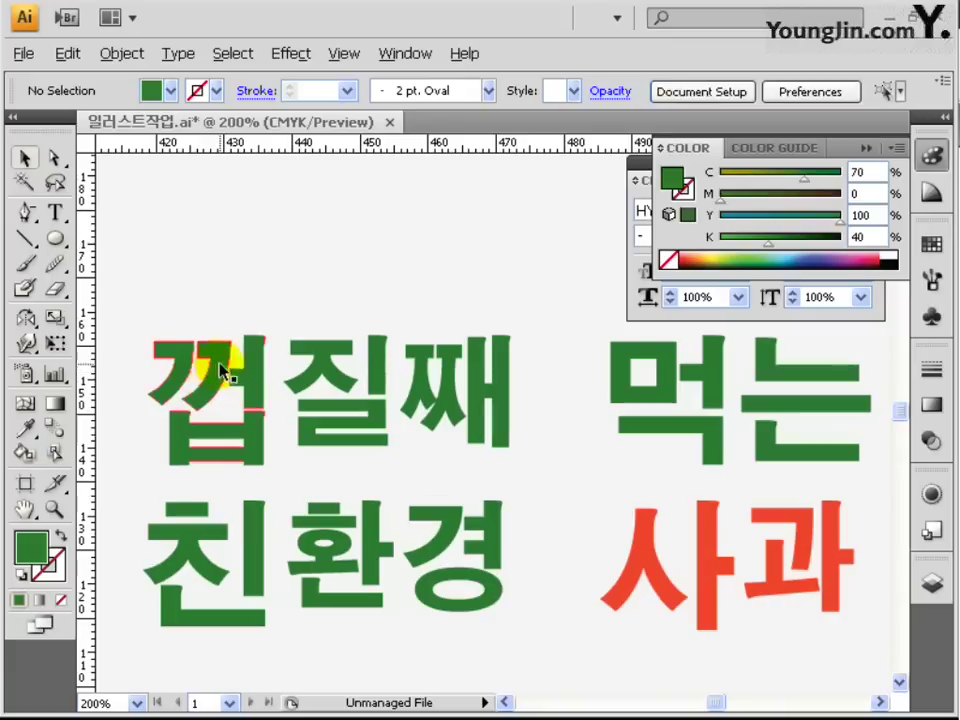
Distort the caption's letters with the Warp tool, starting at "껍", using a brush 15 mm wide and 15 mm high.
{"action": "left_click", "coordinate": [222, 372]}
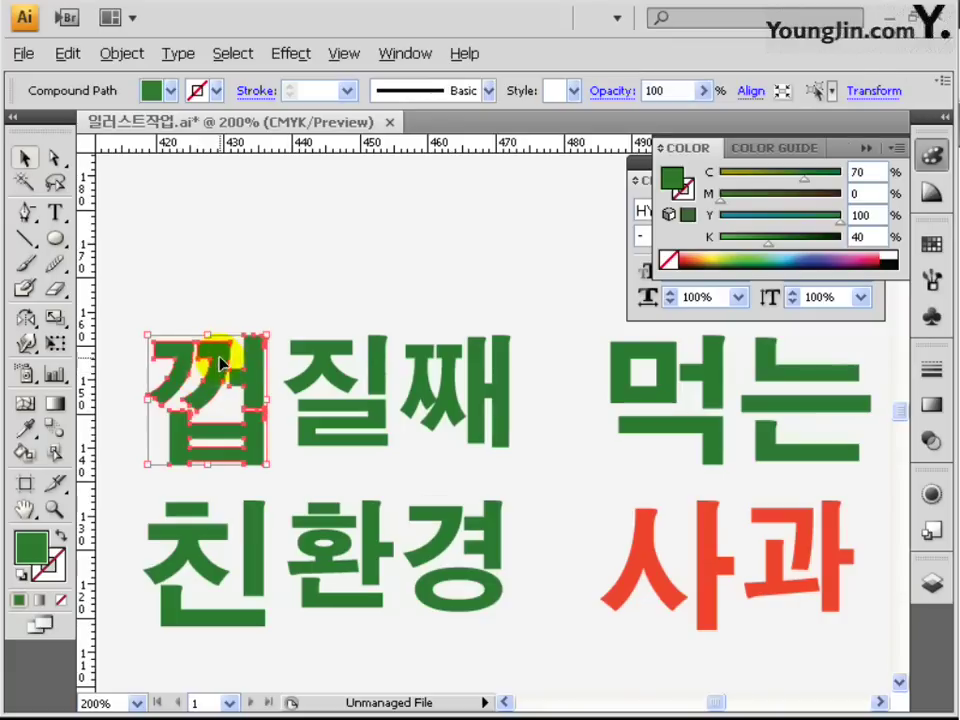
{"action": "left_click_drag", "start_coordinate": [27, 348], "coordinate": [94, 347]}
{"action": "mouse_move", "coordinate": [191, 392]}
{"action": "left_mouse_down"}
{"action": "mouse_move", "coordinate": [245, 406]}
{"action": "mouse_move", "coordinate": [231, 422]}
{"action": "mouse_move", "coordinate": [182, 370]}
{"action": "left_mouse_up"}
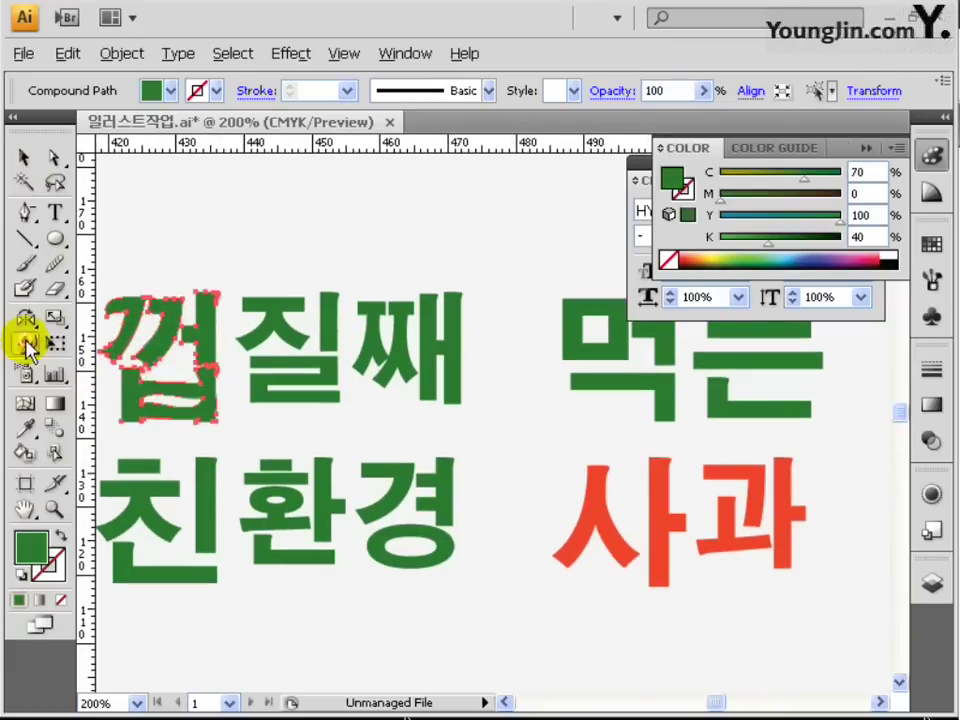
{"action": "double_click", "coordinate": [26, 343]}
{"action": "type", "text": "15"}
{"action": "key", "text": "Tab"}
{"action": "type", "text": "15"}
{"action": "left_click", "coordinate": [690, 196]}
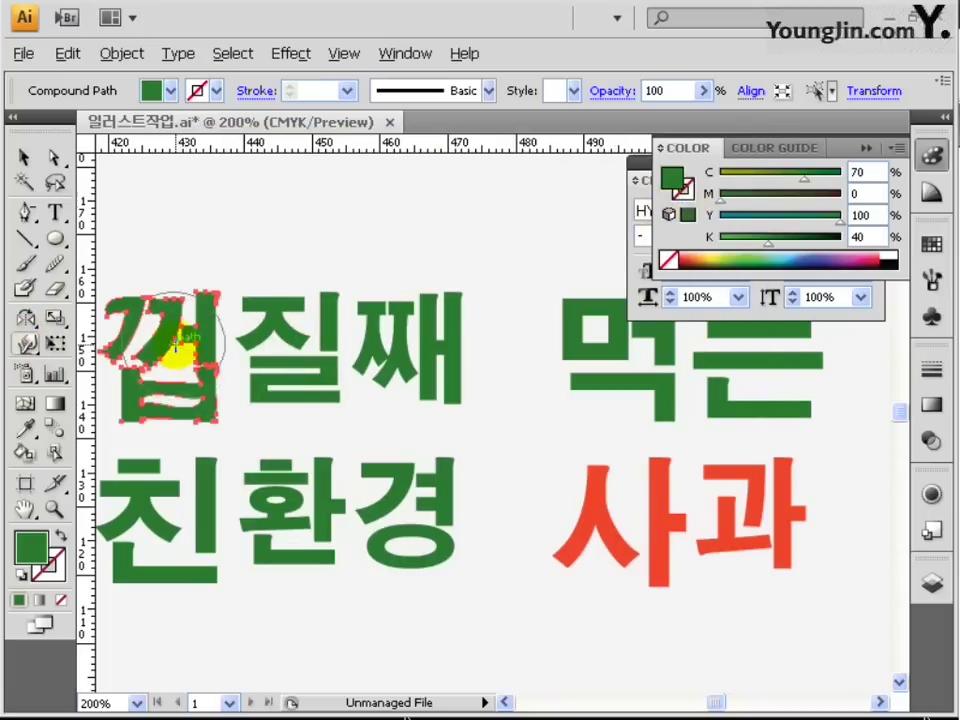
{"action": "left_click_drag", "start_coordinate": [175, 345], "coordinate": [200, 405]}
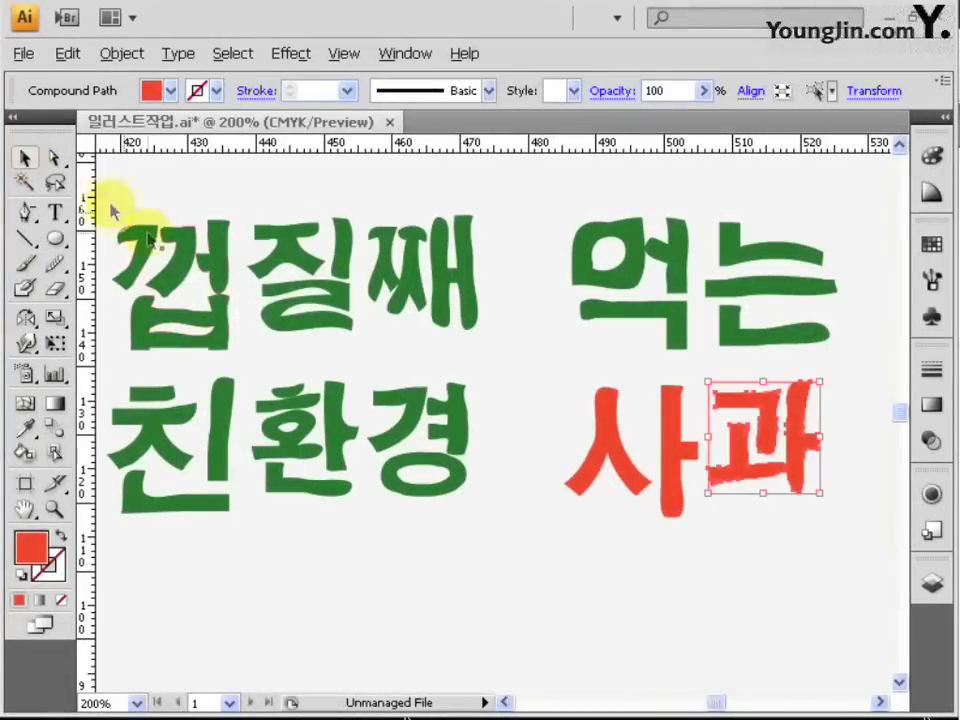
Tighten the caption's spacing by moving "질", "째" and the words "먹는" and "사과" to the left.
{"action": "left_click", "coordinate": [210, 287]}
{"action": "left_click", "coordinate": [220, 291]}
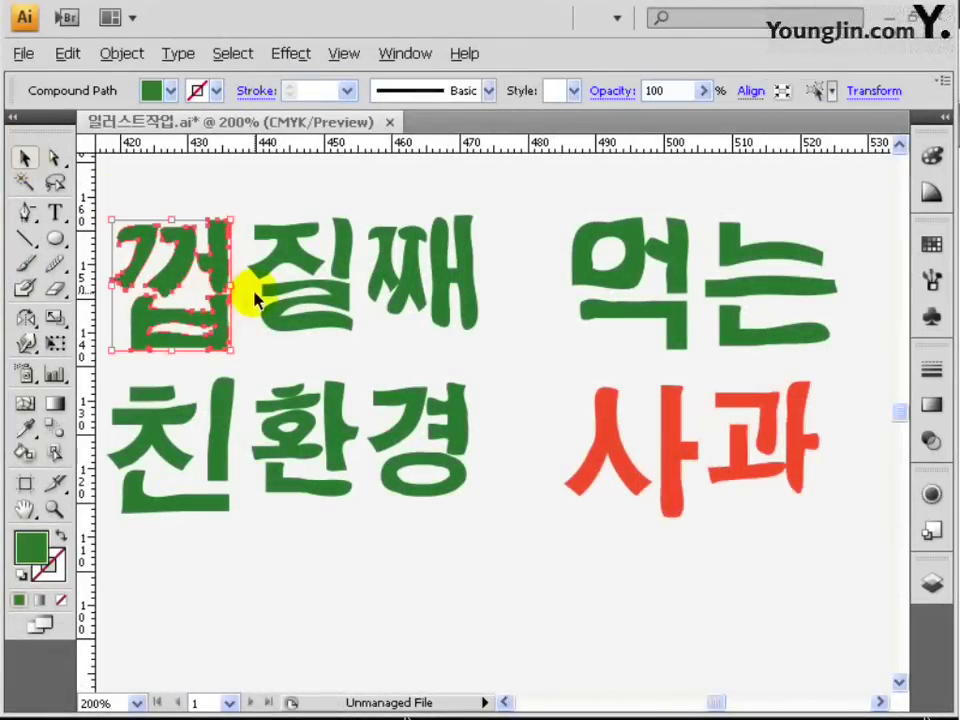
{"action": "left_click", "coordinate": [288, 290]}
{"action": "left_click", "coordinate": [392, 294]}
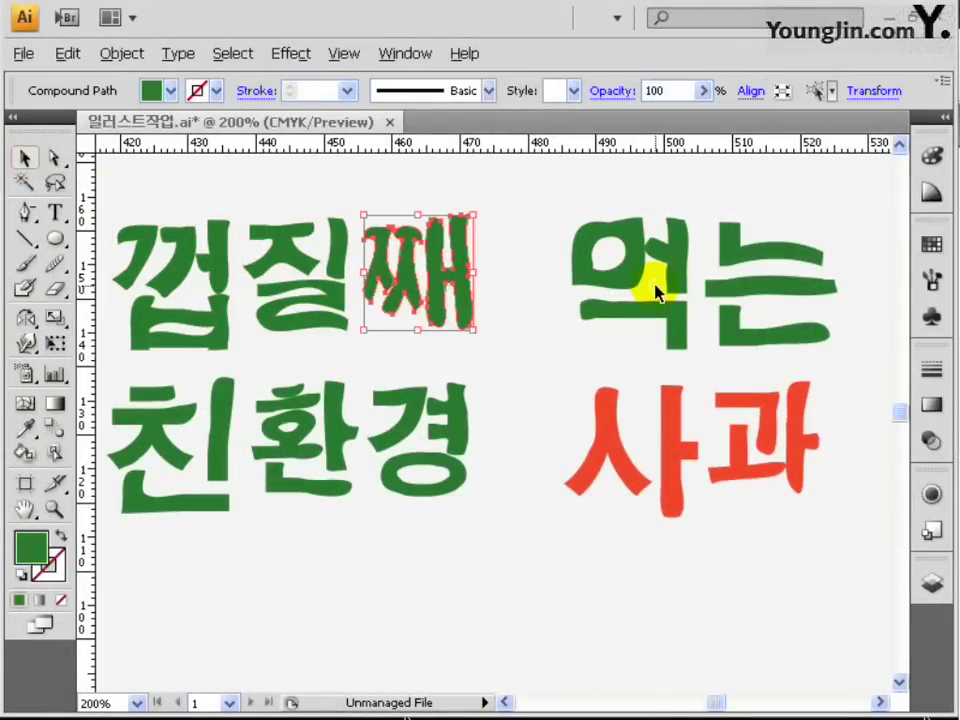
{"action": "left_click", "coordinate": [603, 257]}
{"action": "left_click_drag", "start_coordinate": [553, 199], "coordinate": [800, 570]}
{"action": "left_click_drag", "start_coordinate": [606, 251], "coordinate": [541, 264]}
{"action": "left_click", "coordinate": [455, 578]}
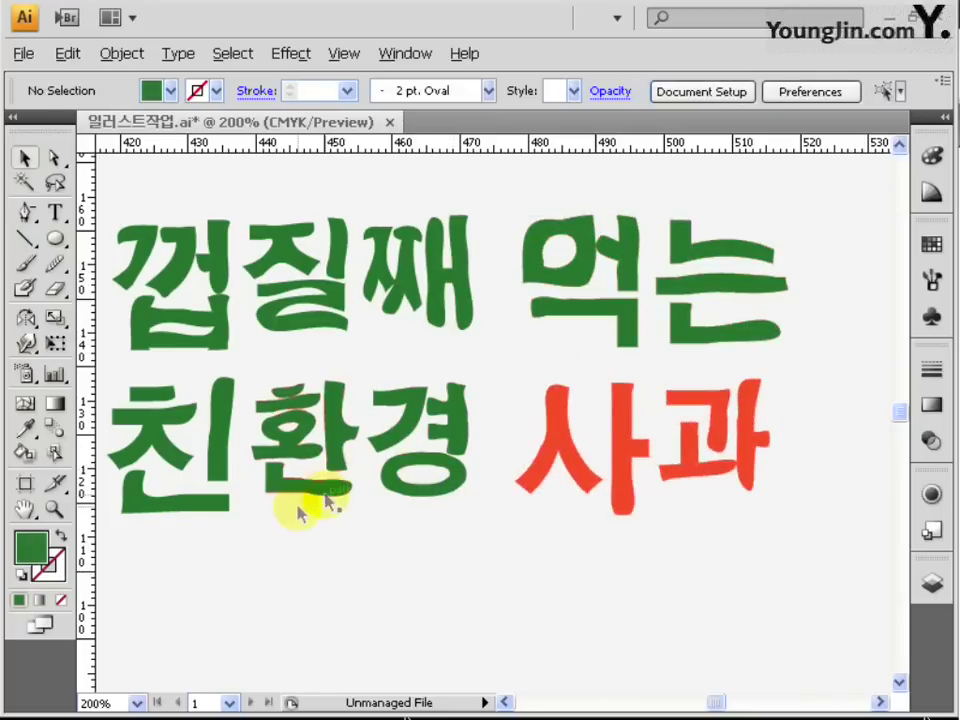
Select only the green leaf within the grouped apple illustration and paste a copy of it.
{"action": "left_click_drag", "start_coordinate": [456, 551], "coordinate": [544, 540]}
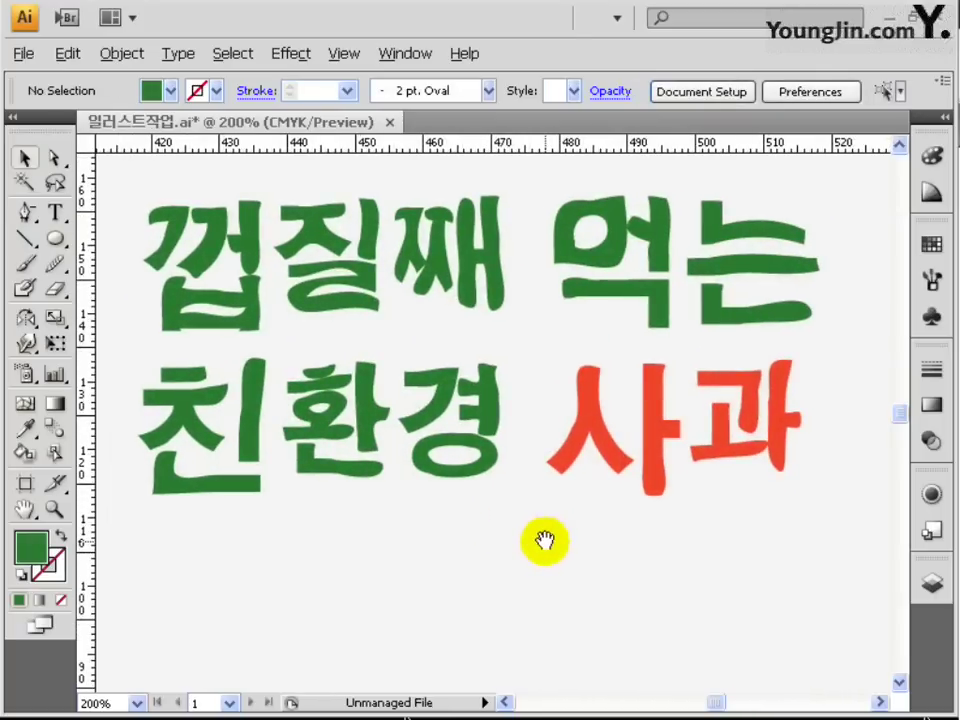
{"action": "left_click_drag", "start_coordinate": [514, 516], "coordinate": [298, 374]}
{"action": "left_click_drag", "start_coordinate": [500, 482], "coordinate": [490, 472]}
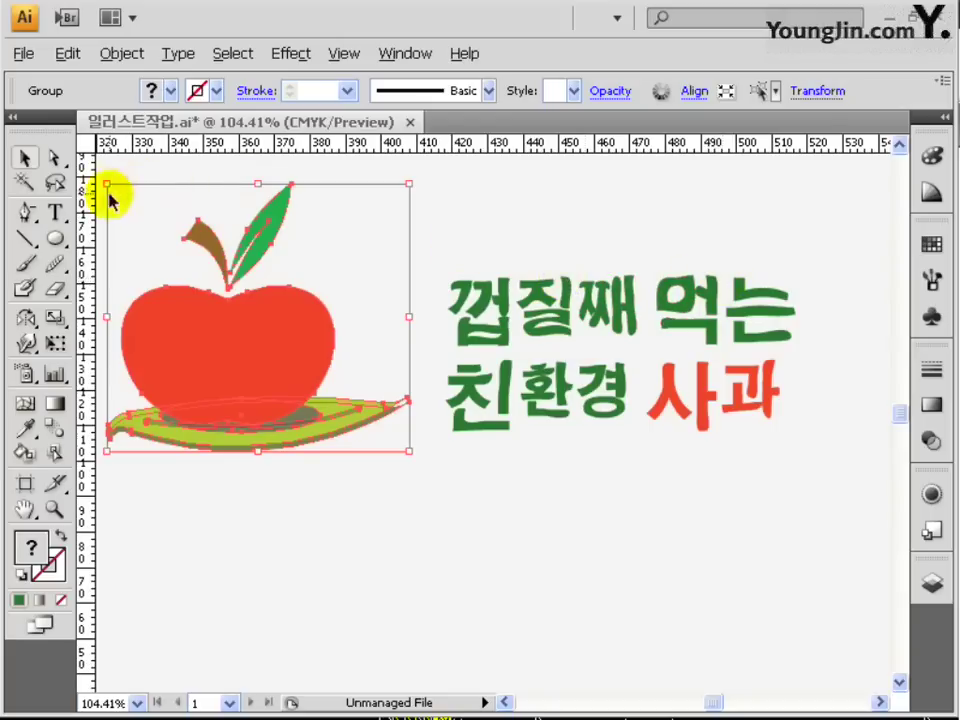
{"action": "left_click", "coordinate": [55, 158]}
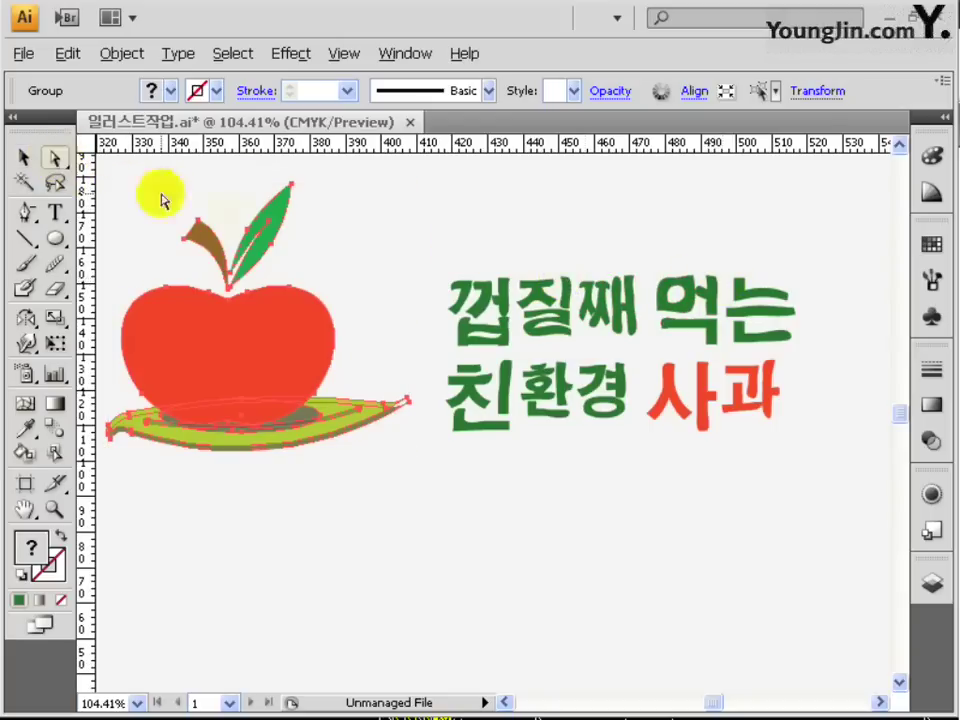
{"action": "left_click", "coordinate": [315, 214]}
{"action": "left_click", "coordinate": [290, 205]}
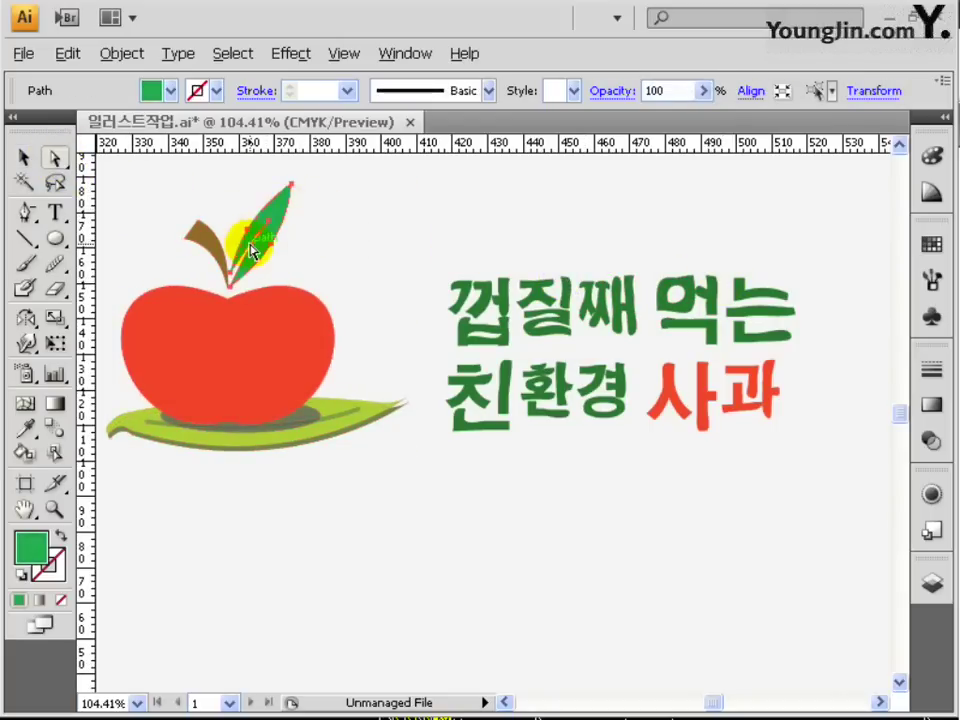
{"action": "left_click", "coordinate": [262, 255]}
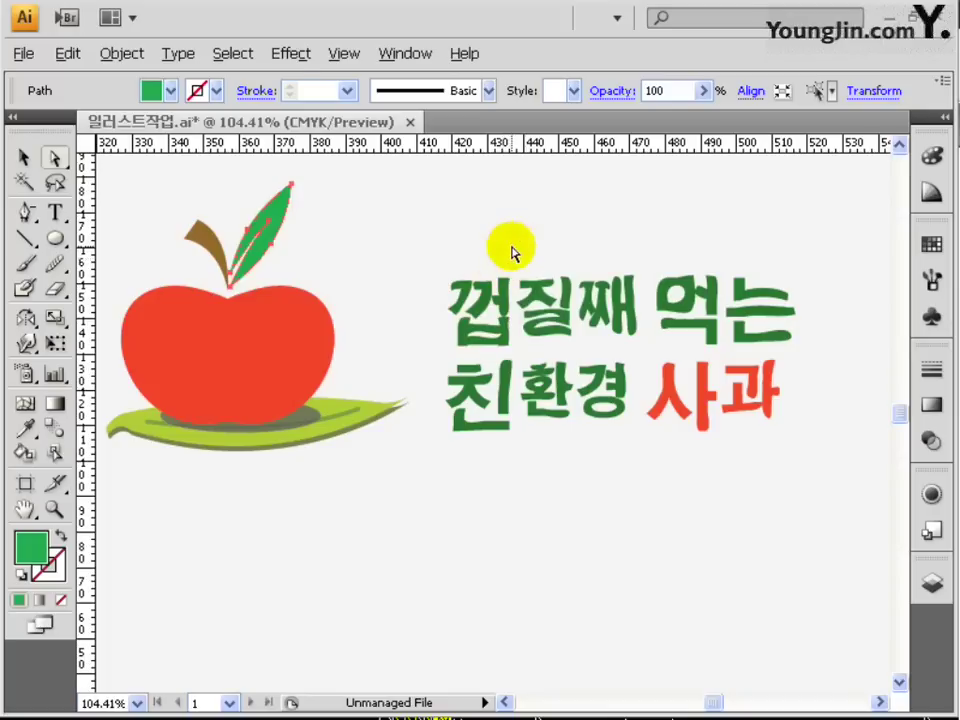
{"action": "key", "text": "ctrl+v"}
{"action": "left_click", "coordinate": [512, 414]}
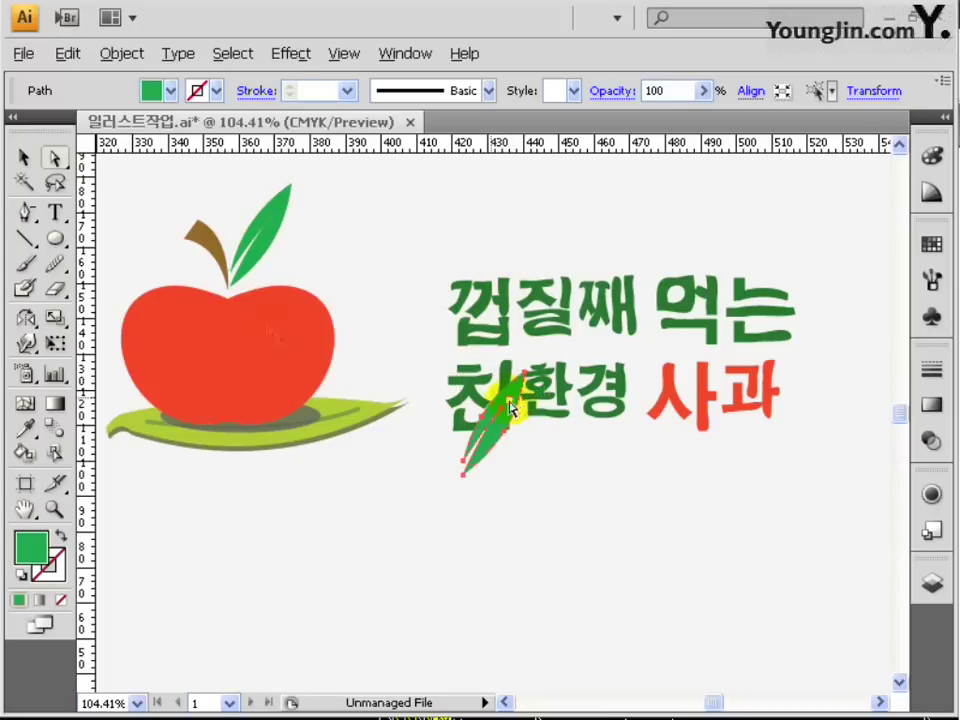
Shrink the leaf copy, place it above the letter "껍" and give it the red fill sampled from "사과".
{"action": "left_click", "coordinate": [24, 158]}
{"action": "left_click_drag", "start_coordinate": [506, 407], "coordinate": [530, 241]}
{"action": "left_click", "coordinate": [26, 428]}
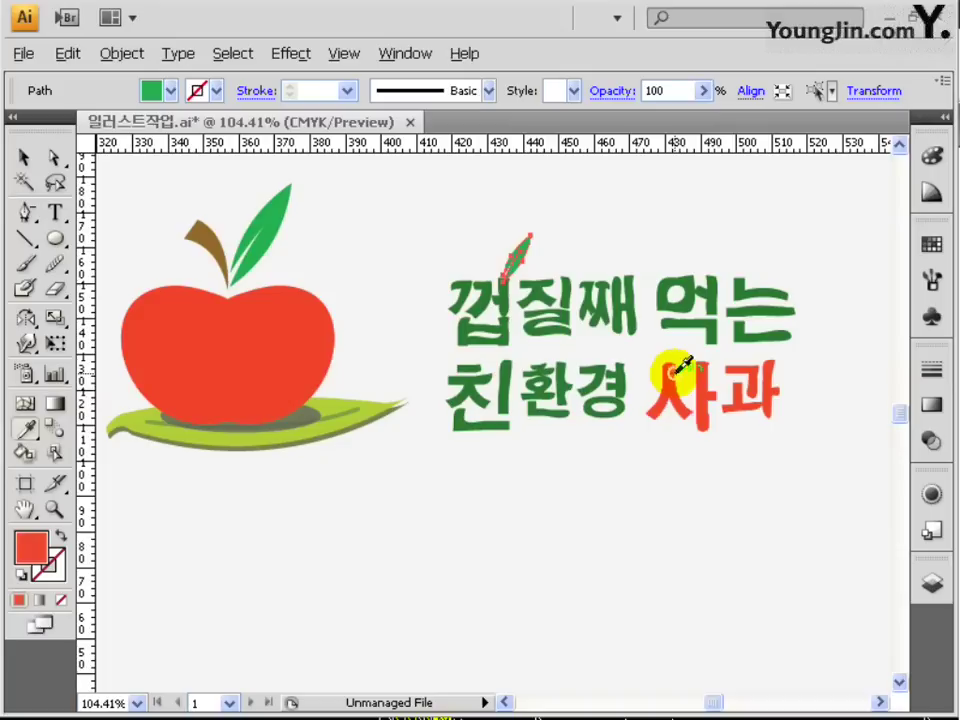
{"action": "left_click", "coordinate": [23, 157]}
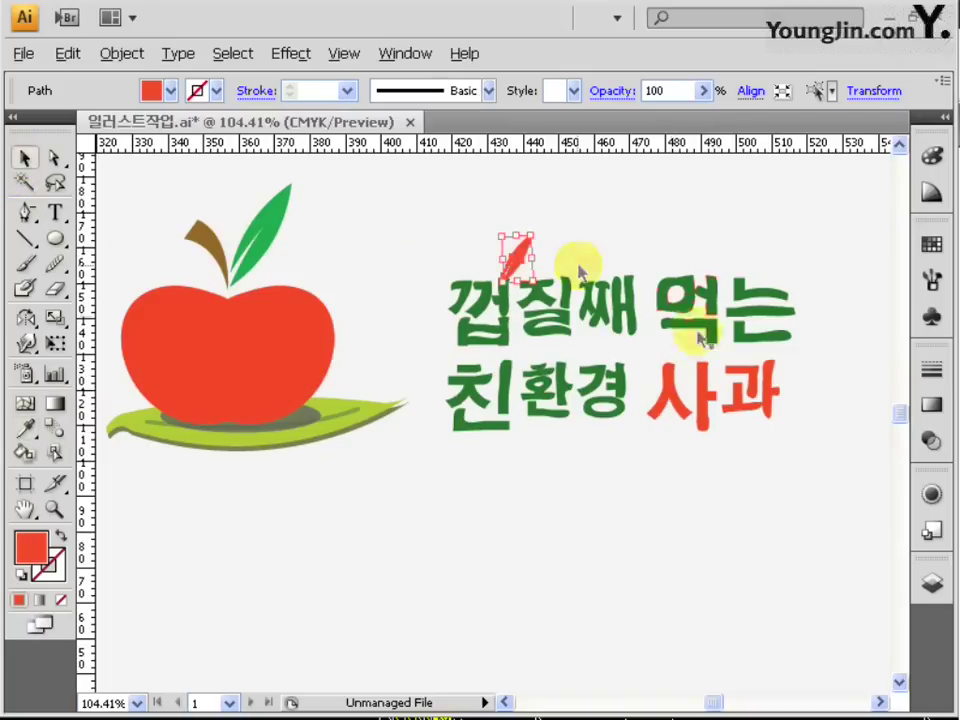
Fit the red leaf onto the upper end of "껍" and duplicate it onto the letters "친" and "먹".
{"action": "left_click", "coordinate": [458, 236]}
{"action": "left_click_drag", "start_coordinate": [414, 229], "coordinate": [838, 471]}
{"action": "left_click", "coordinate": [280, 312]}
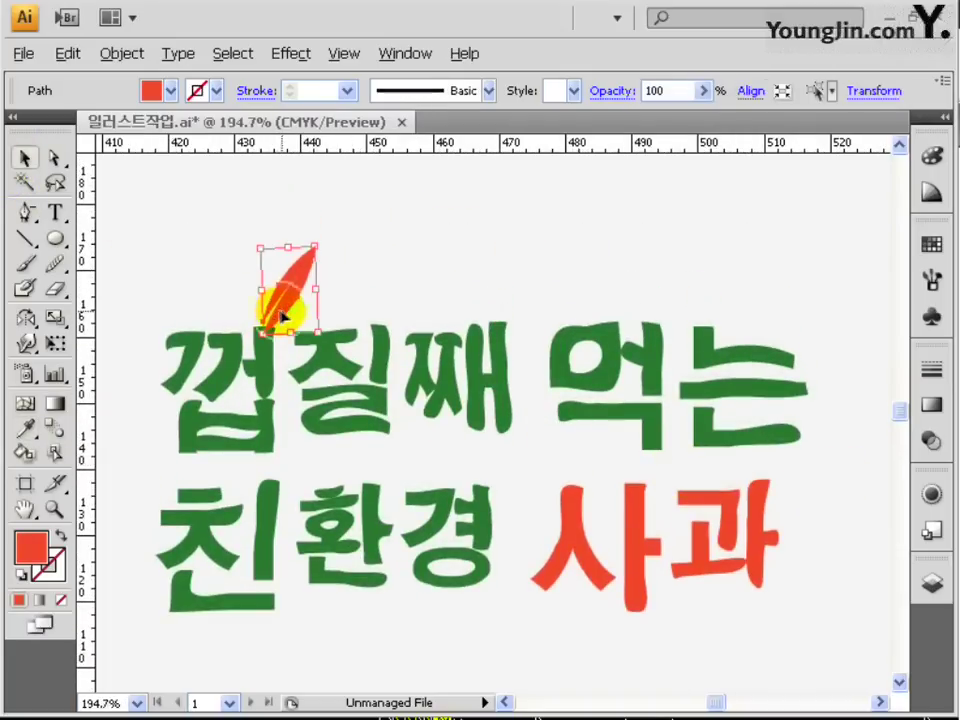
{"action": "left_click_drag", "start_coordinate": [283, 314], "coordinate": [305, 476]}
{"action": "left_click", "coordinate": [700, 277]}
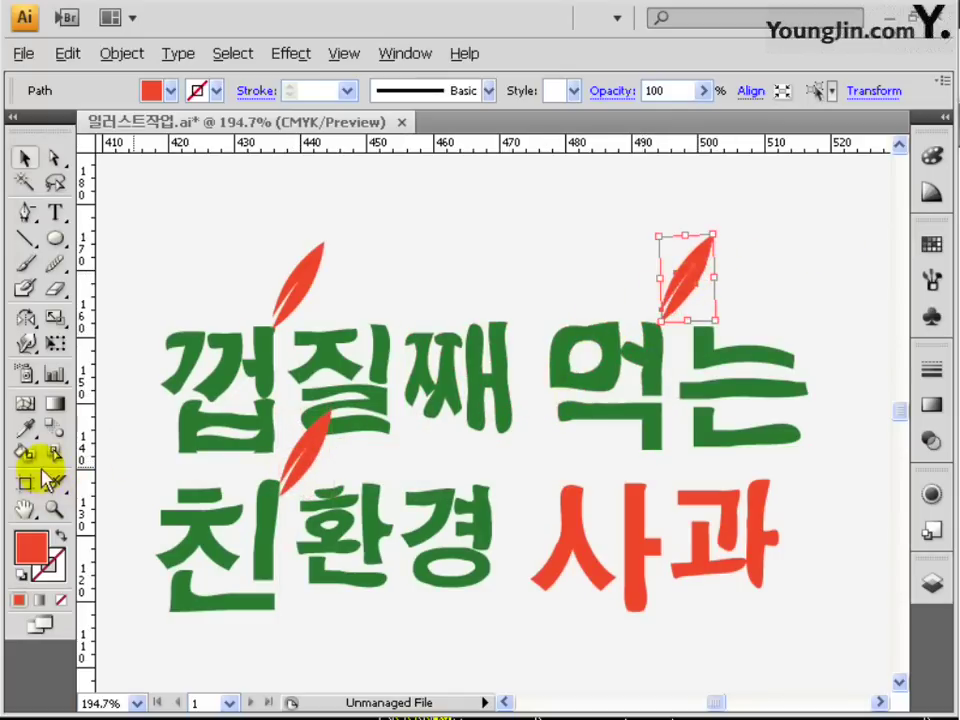
Recolour the leaves above "먹" and "친" with the dark green sampled from the caption letters.
{"action": "left_click", "coordinate": [24, 430]}
{"action": "left_click", "coordinate": [662, 355]}
{"action": "left_click", "coordinate": [25, 158]}
{"action": "left_click", "coordinate": [320, 440]}
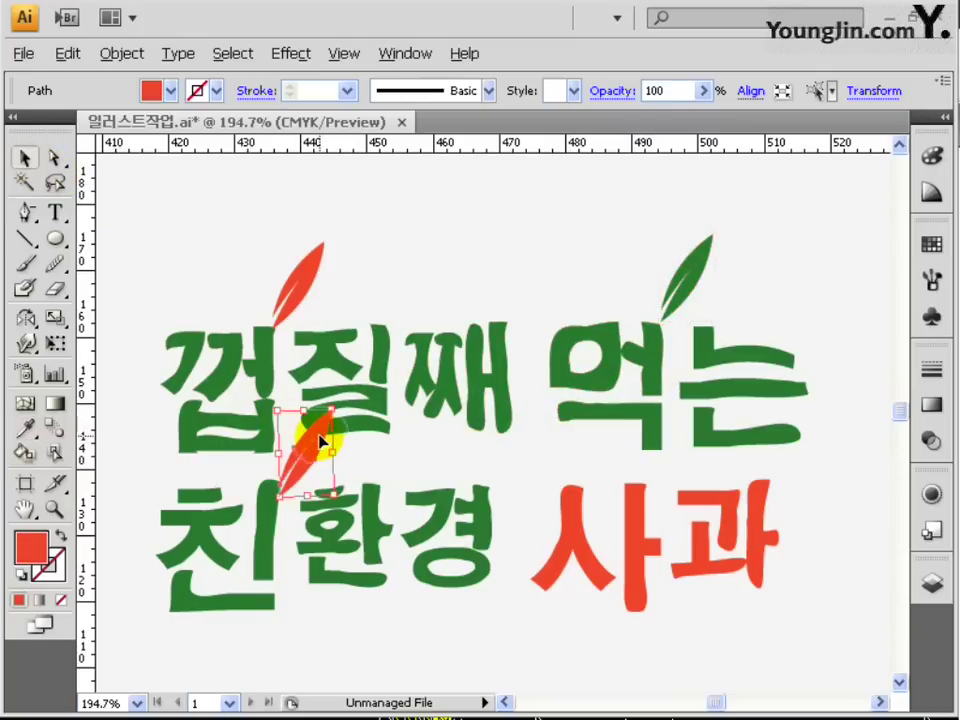
{"action": "left_click", "coordinate": [28, 432]}
{"action": "left_click", "coordinate": [597, 380]}
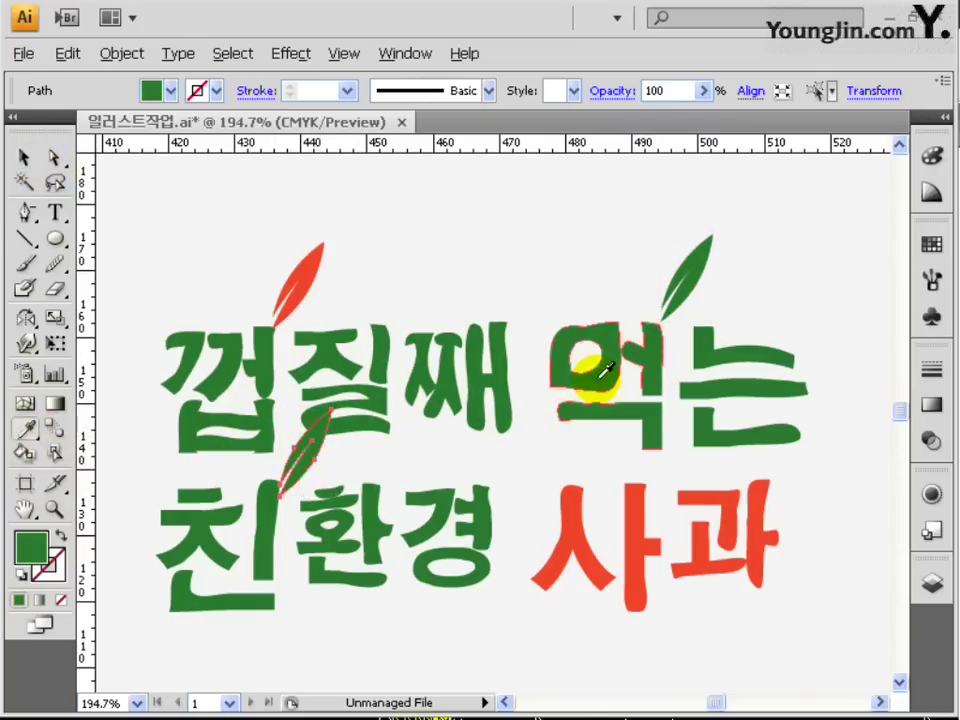
Move the caption's second line together with its leaf down, widening the gap to the first line.
{"action": "key", "text": "v"}
{"action": "left_click_drag", "start_coordinate": [165, 461], "coordinate": [615, 475]}
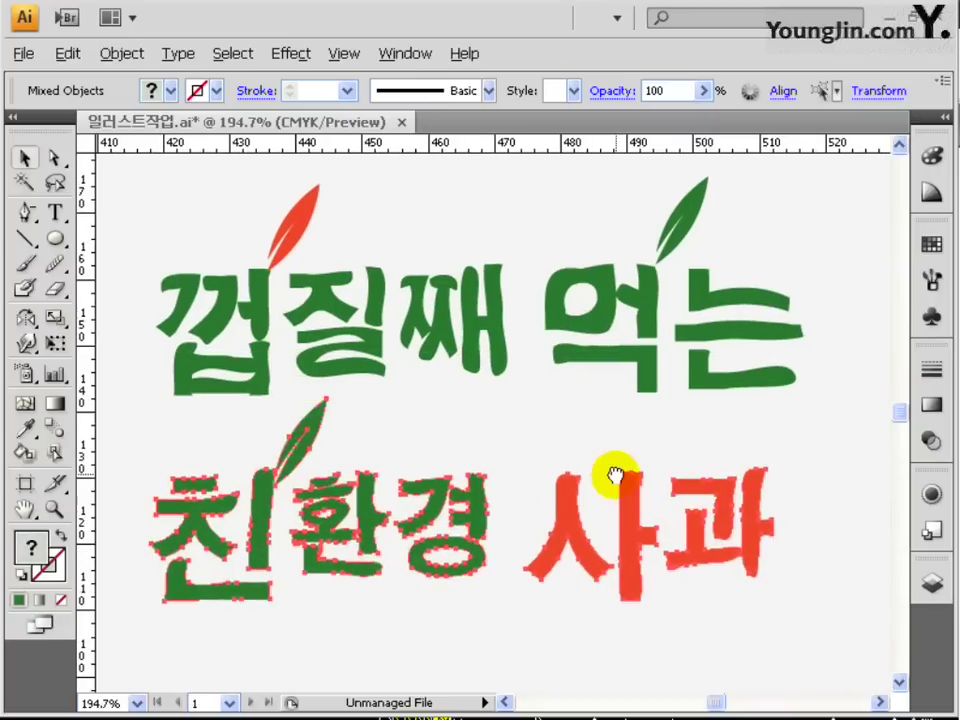
Draw a small circle above the upper end of "과", filled with the same red as "사과".
{"action": "scroll", "coordinate": [696, 557], "scroll_direction": "right", "scroll_amount": 3}
{"action": "left_click", "coordinate": [696, 557]}
{"action": "key", "text": "ctrl+shift+a"}
{"action": "left_click", "coordinate": [55, 238]}
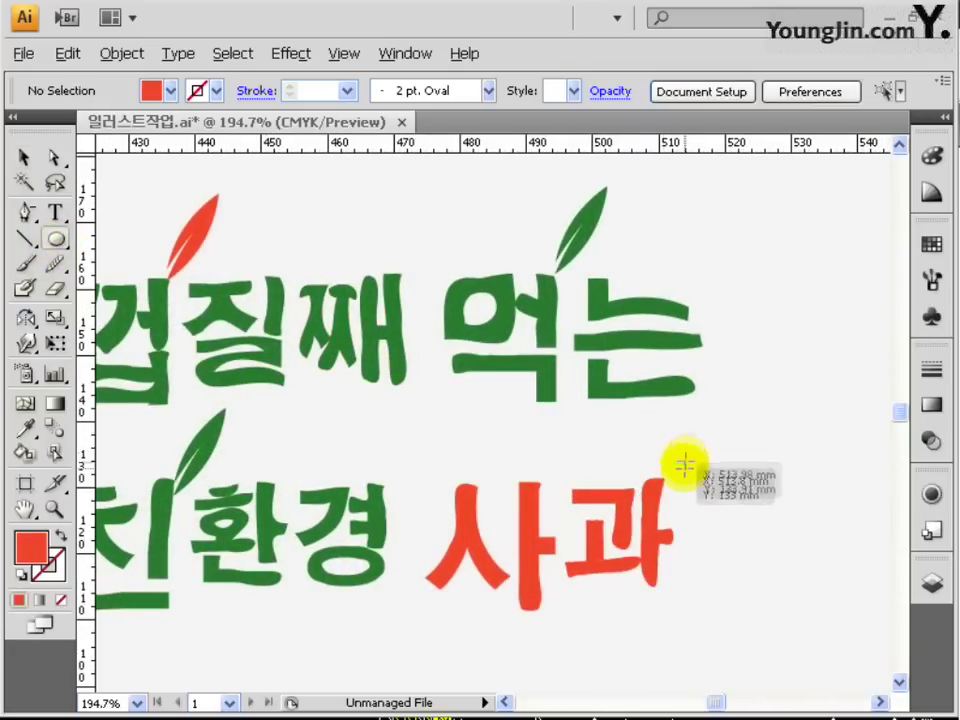
{"action": "left_click_drag", "start_coordinate": [677, 460], "coordinate": [698, 476]}
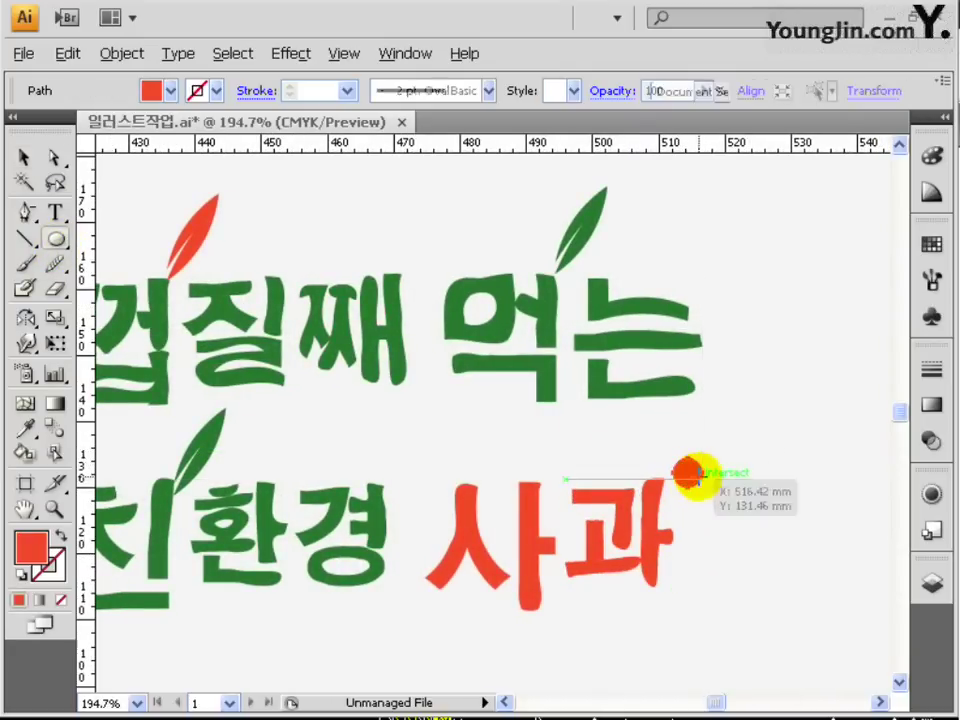
Paste copies of the red circle, shrink them and arrange two smaller circles beside the first above "과".
{"action": "key", "text": "ctrl+c"}
{"action": "key", "text": "ctrl+v"}
{"action": "left_click", "coordinate": [23, 157]}
{"action": "left_click_drag", "start_coordinate": [493, 429], "coordinate": [658, 452]}
{"action": "left_click_drag", "start_coordinate": [672, 440], "coordinate": [670, 446]}
{"action": "left_click", "coordinate": [765, 454]}
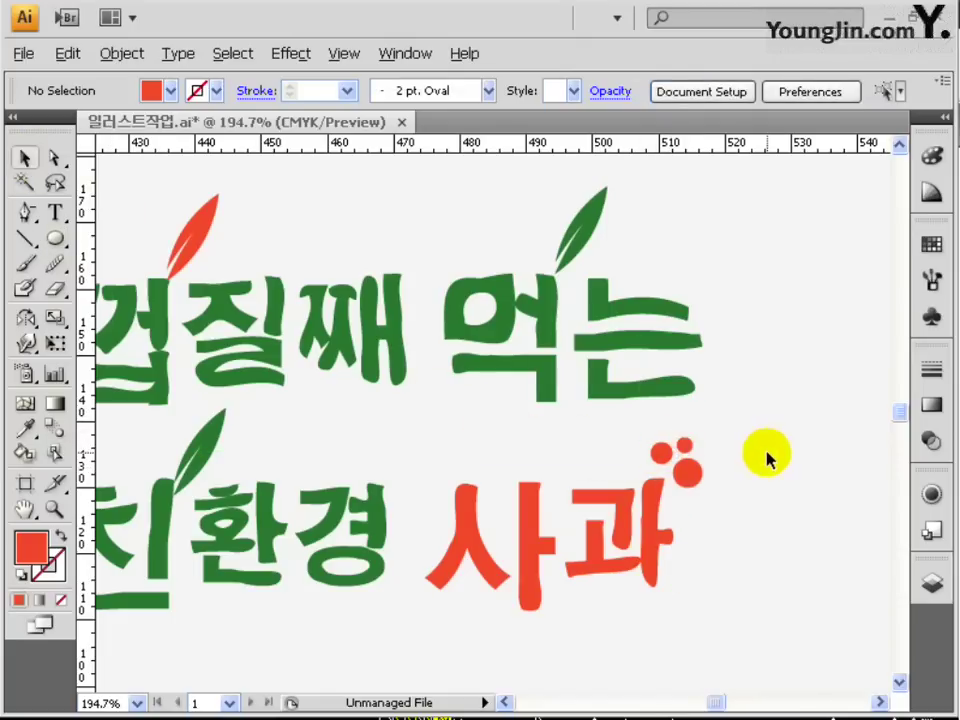
Select the entire caption with its leaves and red circles and group it.
{"action": "scroll", "coordinate": [651, 524], "scroll_direction": "left", "scroll_amount": 2}
{"action": "left_click_drag", "start_coordinate": [153, 180], "coordinate": [818, 620]}
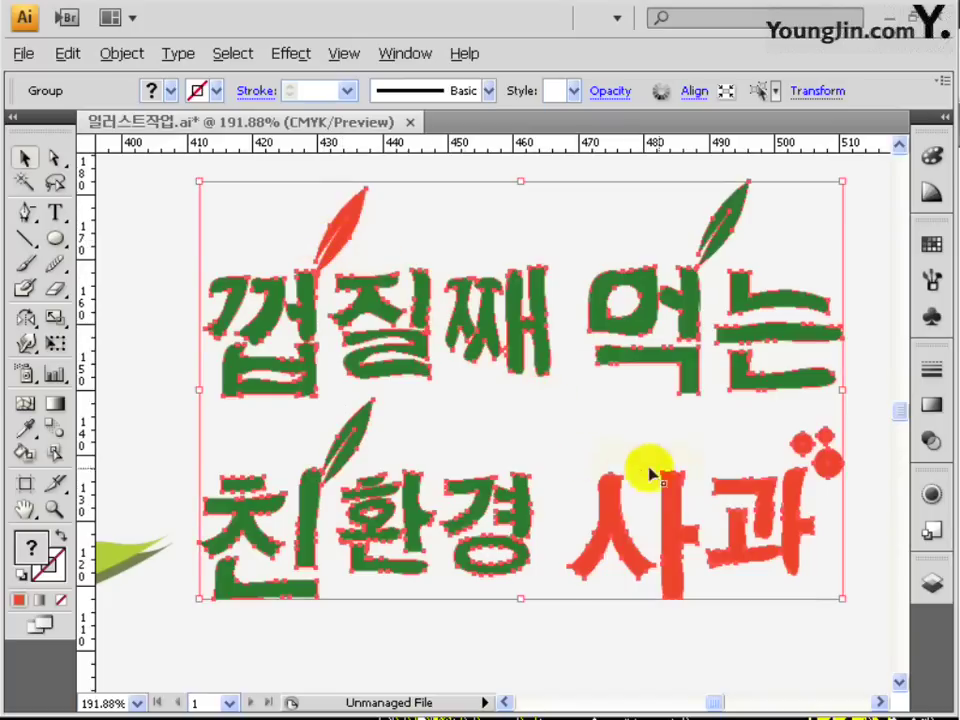
{"action": "left_click", "coordinate": [640, 456]}
Place a vertical guide at about 560 mm in the empty area beside the caption.
{"action": "left_click_drag", "start_coordinate": [813, 500], "coordinate": [200, 497]}
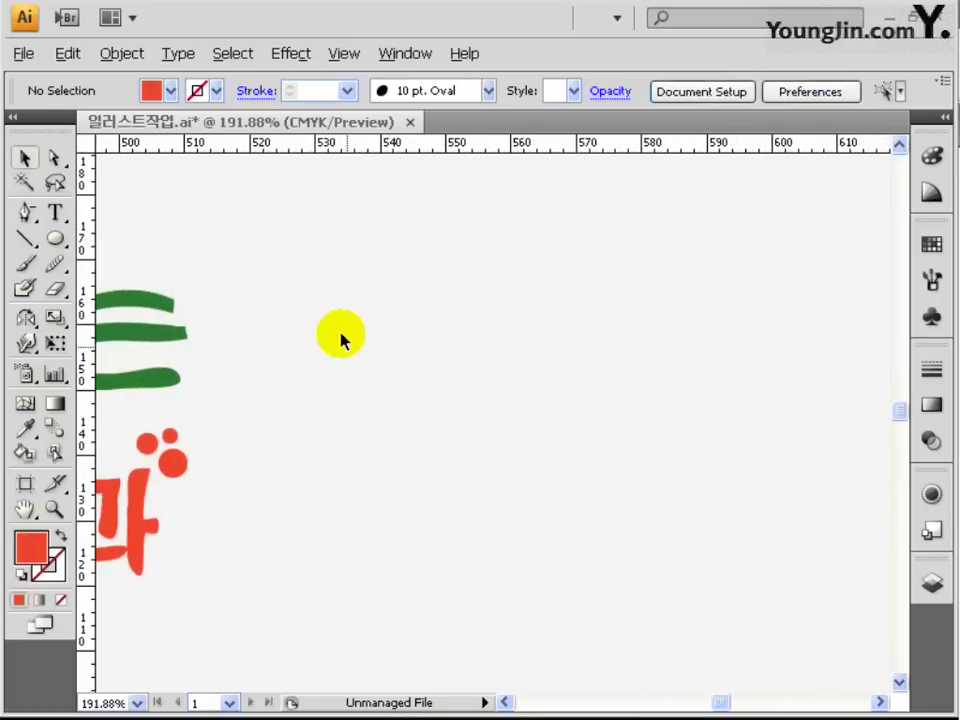
{"action": "scroll", "coordinate": [481, 349], "scroll_direction": "up", "scroll_amount": 2}
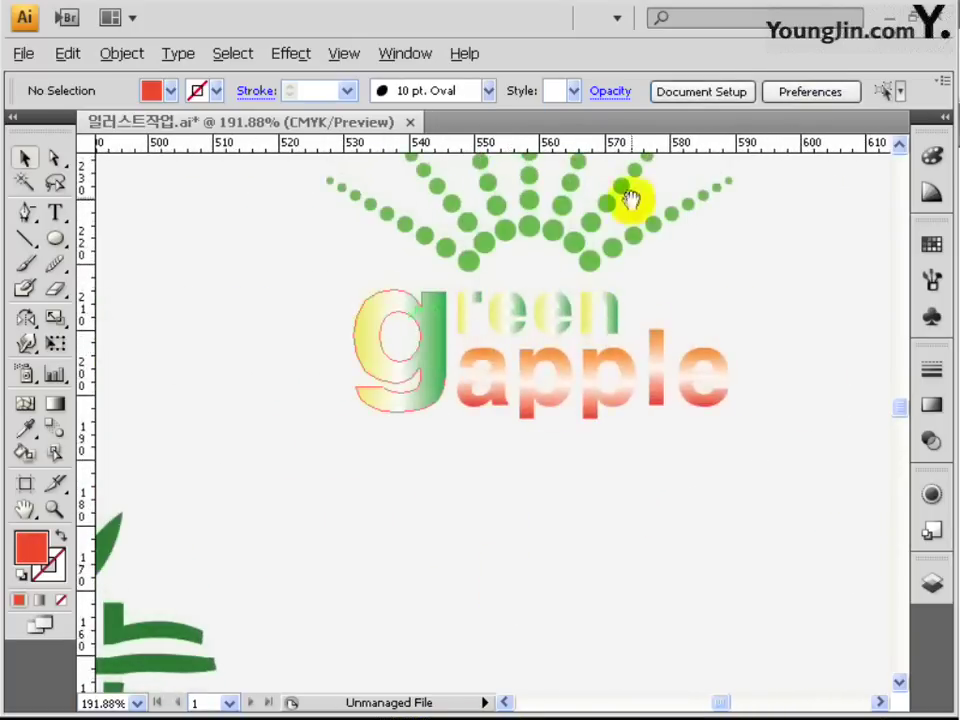
{"action": "left_click_drag", "start_coordinate": [626, 199], "coordinate": [604, 326]}
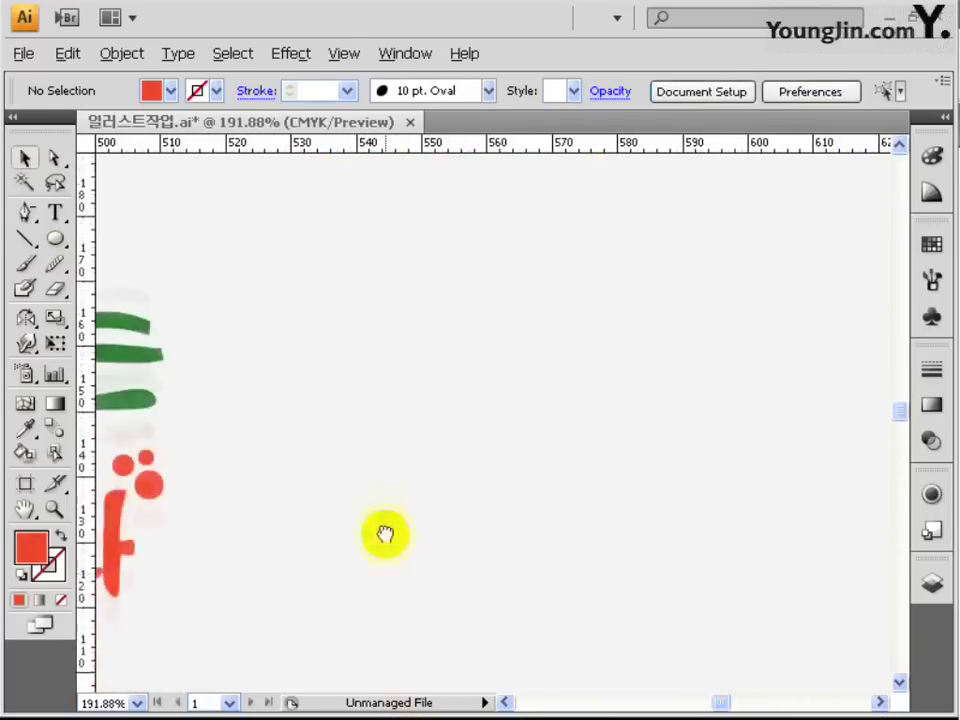
{"action": "left_click_drag", "start_coordinate": [386, 536], "coordinate": [384, 450]}
{"action": "left_click_drag", "start_coordinate": [85, 430], "coordinate": [488, 428]}
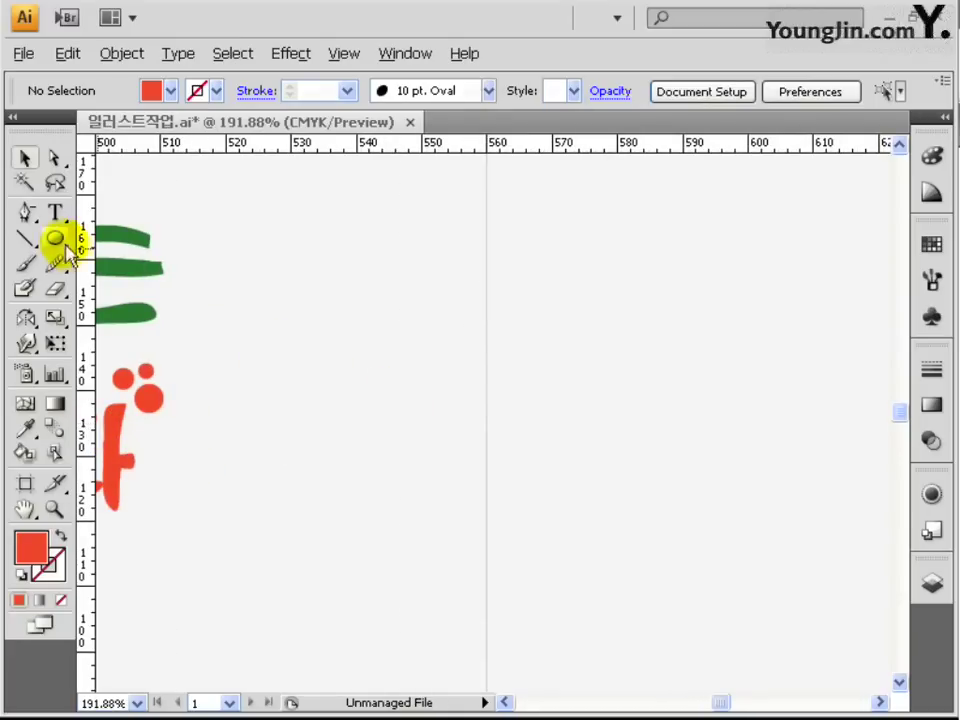
Draw a red circle about 17 pt wide centred on the guide and place a smaller copy far above it on the guide.
{"action": "left_click", "coordinate": [56, 241]}
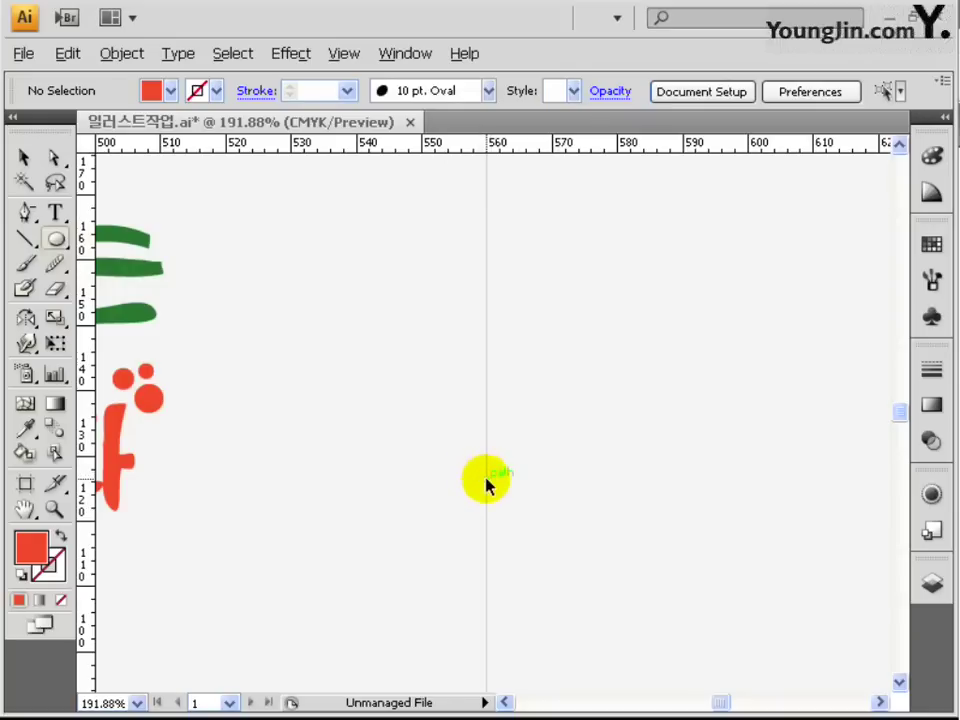
{"action": "left_click_drag", "start_coordinate": [486, 573], "coordinate": [505, 590]}
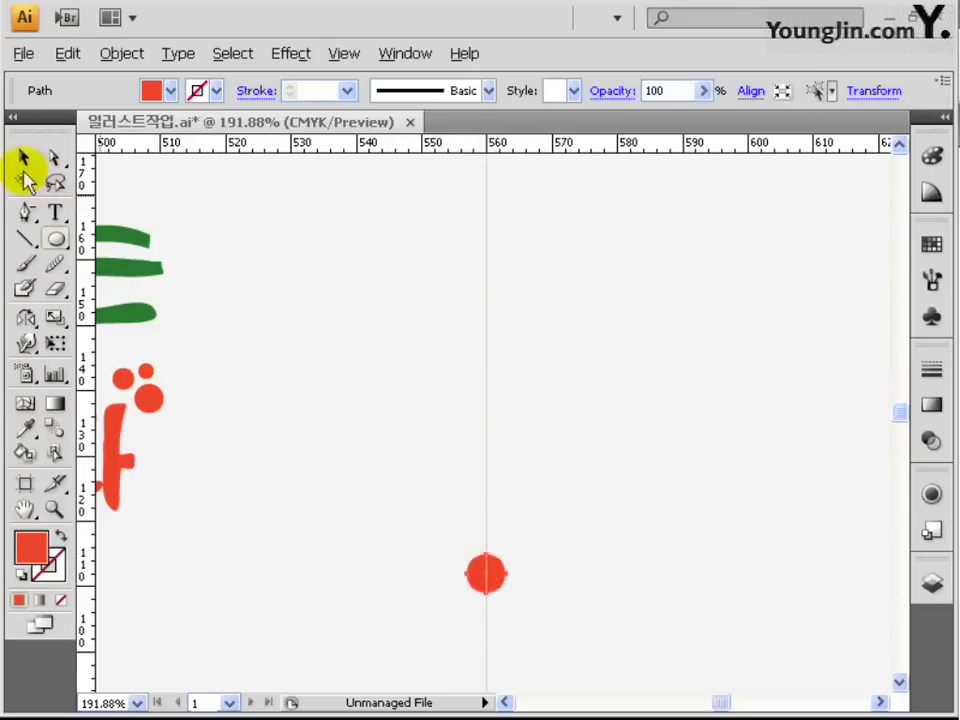
{"action": "left_click", "coordinate": [24, 158]}
{"action": "left_click_drag", "start_coordinate": [500, 590], "coordinate": [490, 228]}
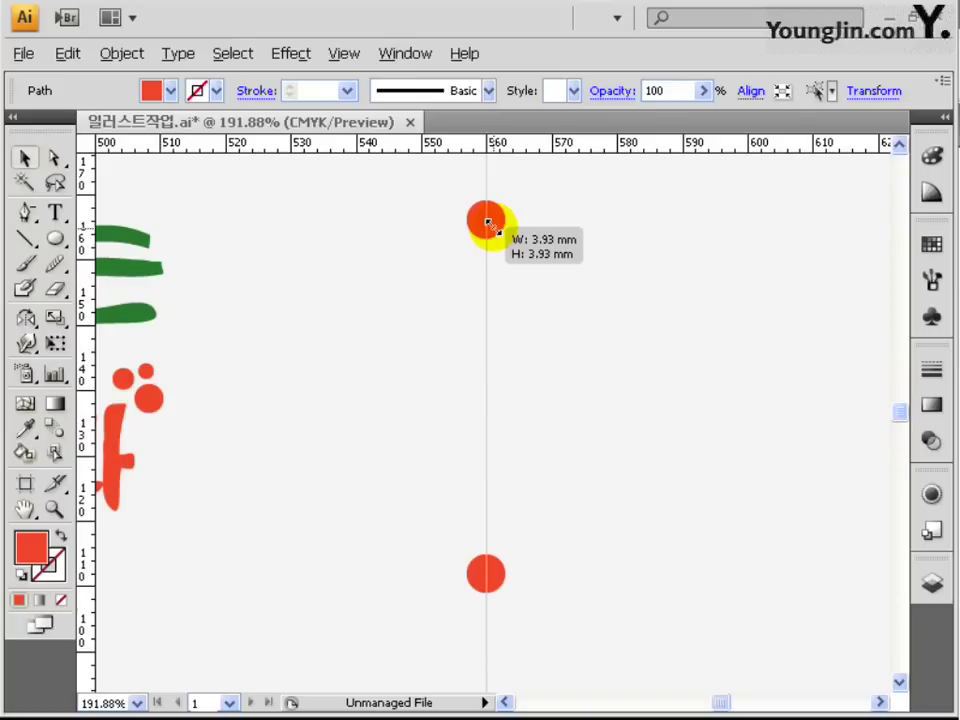
{"action": "left_click_drag", "start_coordinate": [493, 230], "coordinate": [490, 232]}
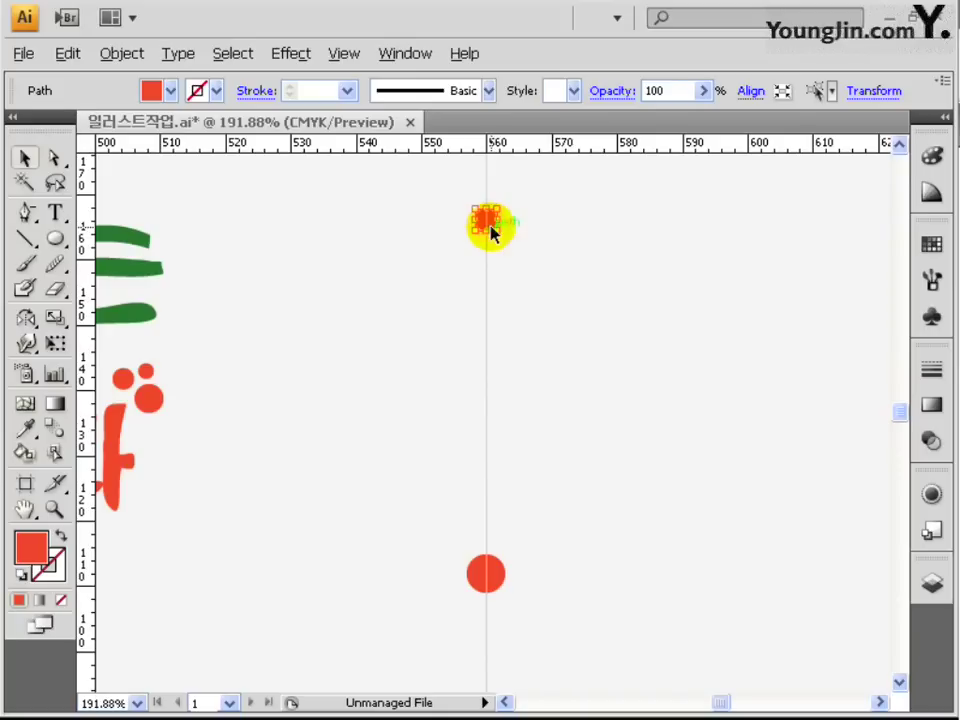
Make a blend between the large lower circle and the small upper circle.
{"action": "left_click", "coordinate": [490, 571], "text": "shift"}
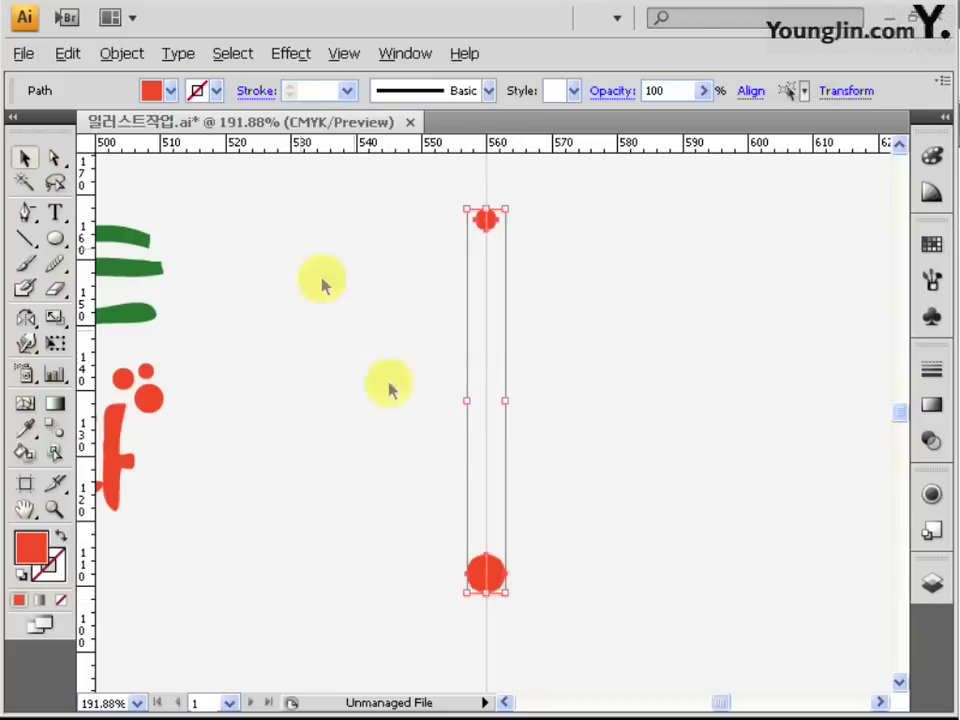
{"action": "left_click", "coordinate": [122, 54]}
{"action": "mouse_move", "coordinate": [173, 478]}
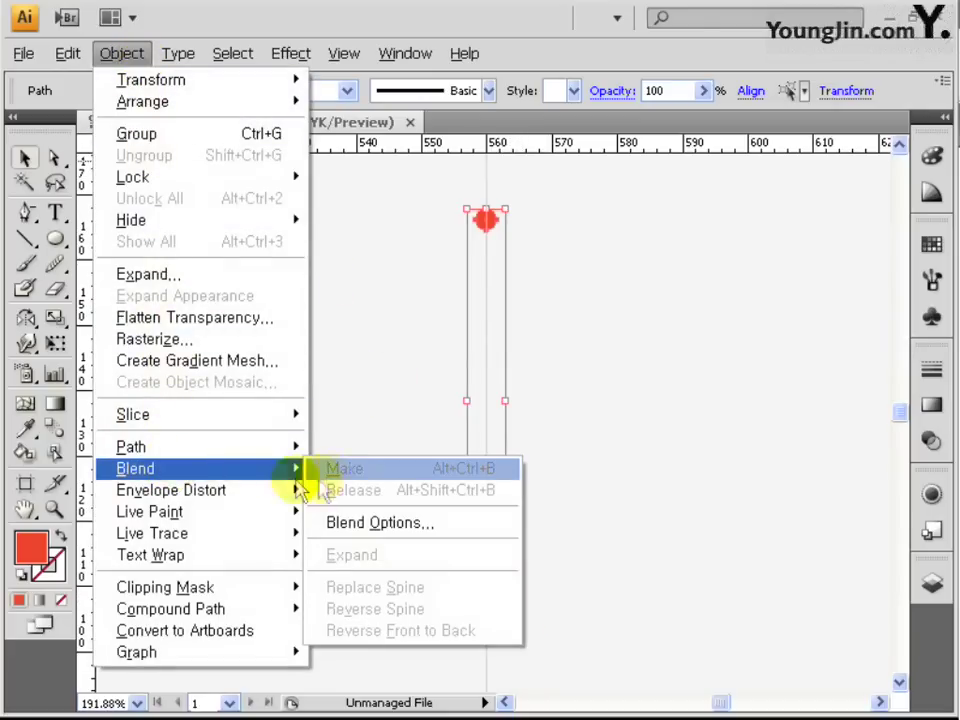
{"action": "left_click", "coordinate": [348, 472]}
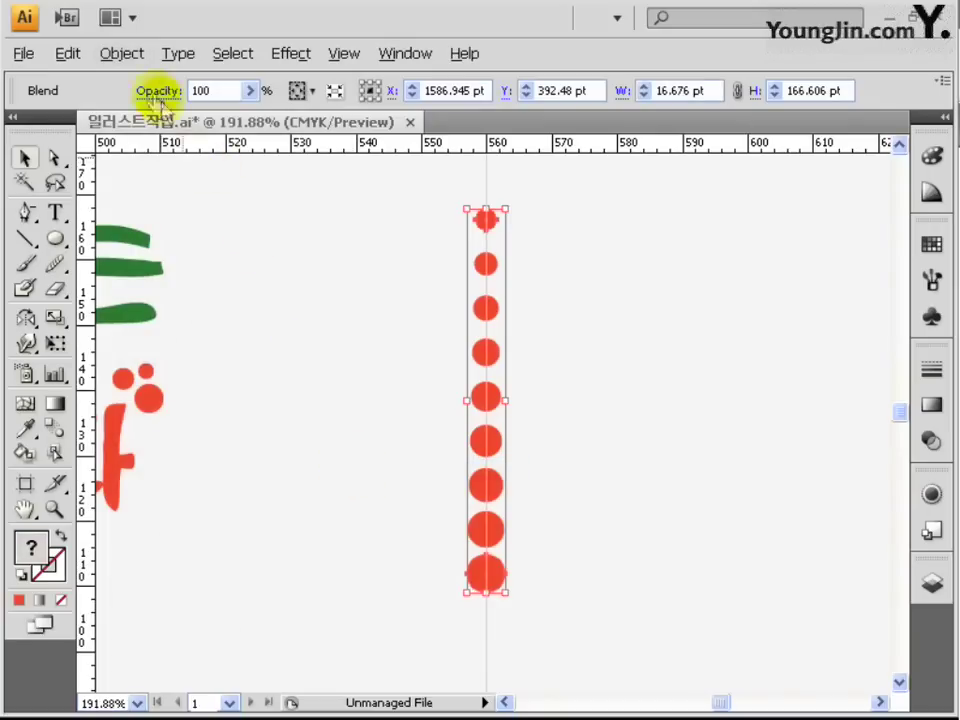
Set the blend's spacing to Specified Steps with 7 steps.
{"action": "left_click", "coordinate": [124, 54]}
{"action": "mouse_move", "coordinate": [190, 470]}
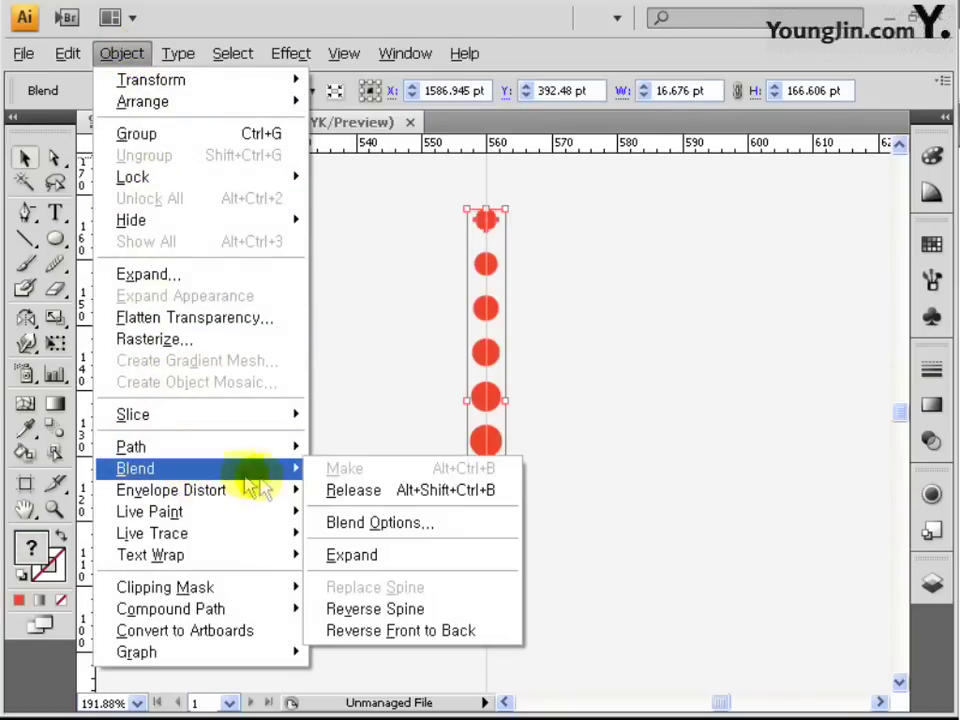
{"action": "left_click", "coordinate": [345, 521]}
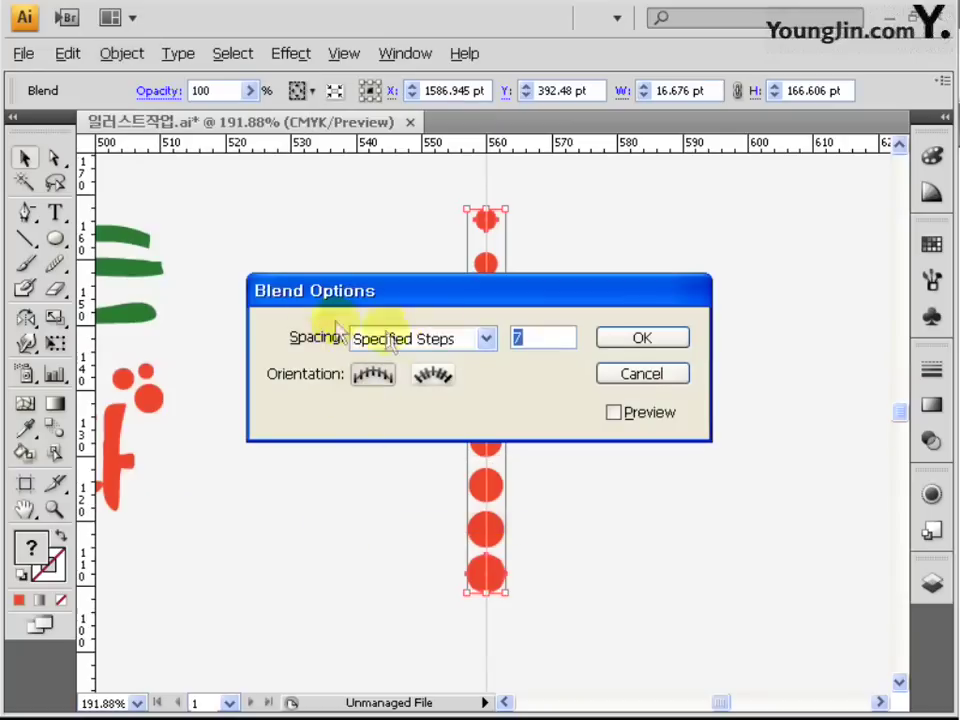
{"action": "left_click", "coordinate": [484, 340]}
{"action": "left_click", "coordinate": [422, 386]}
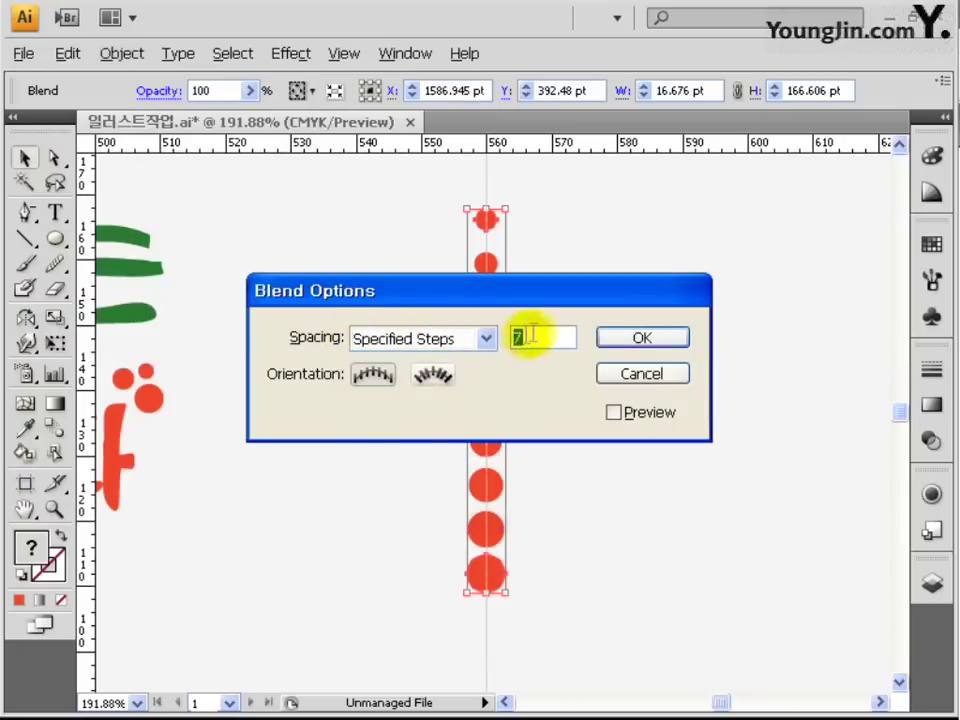
{"action": "left_click", "coordinate": [643, 343]}
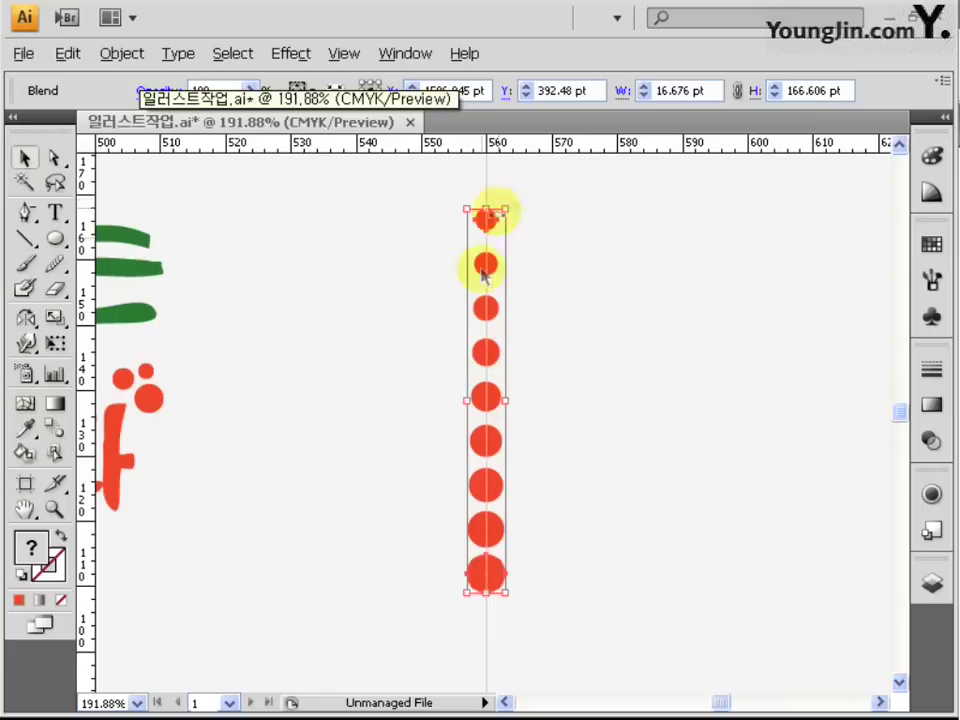
Expand the blend into separate shapes and ungroup the resulting circles.
{"action": "left_click", "coordinate": [122, 53]}
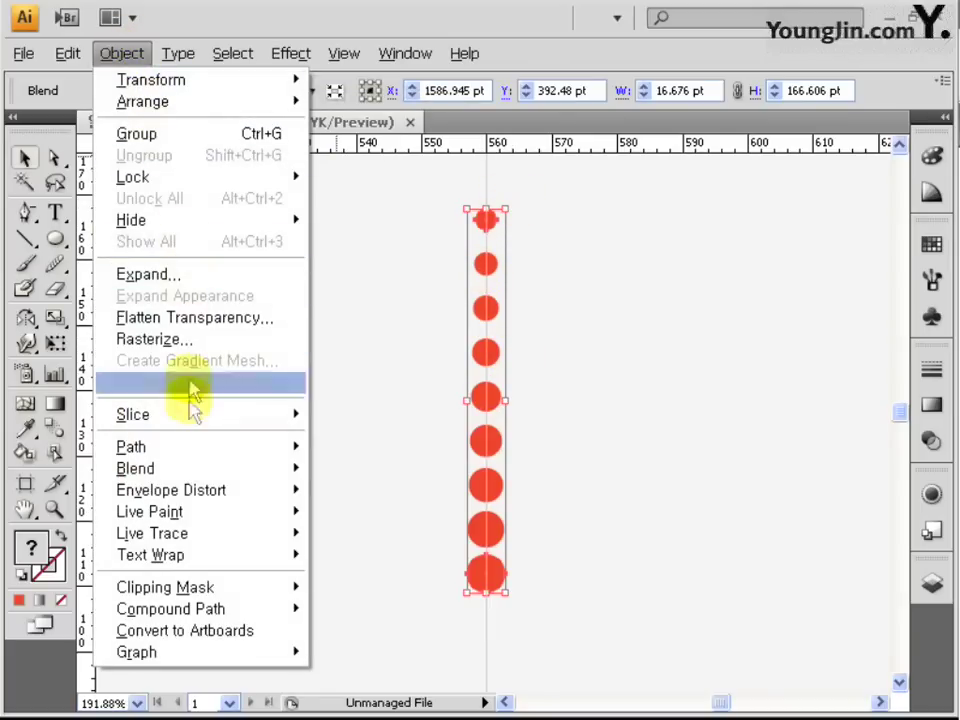
{"action": "mouse_move", "coordinate": [189, 467]}
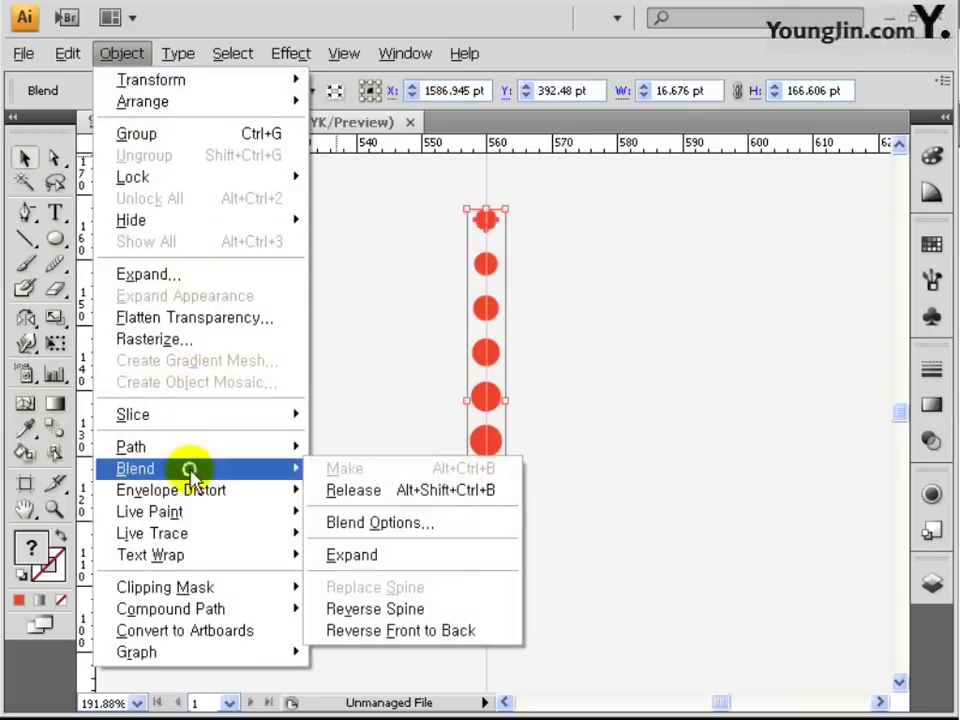
{"action": "left_click", "coordinate": [357, 562]}
{"action": "left_click", "coordinate": [127, 56]}
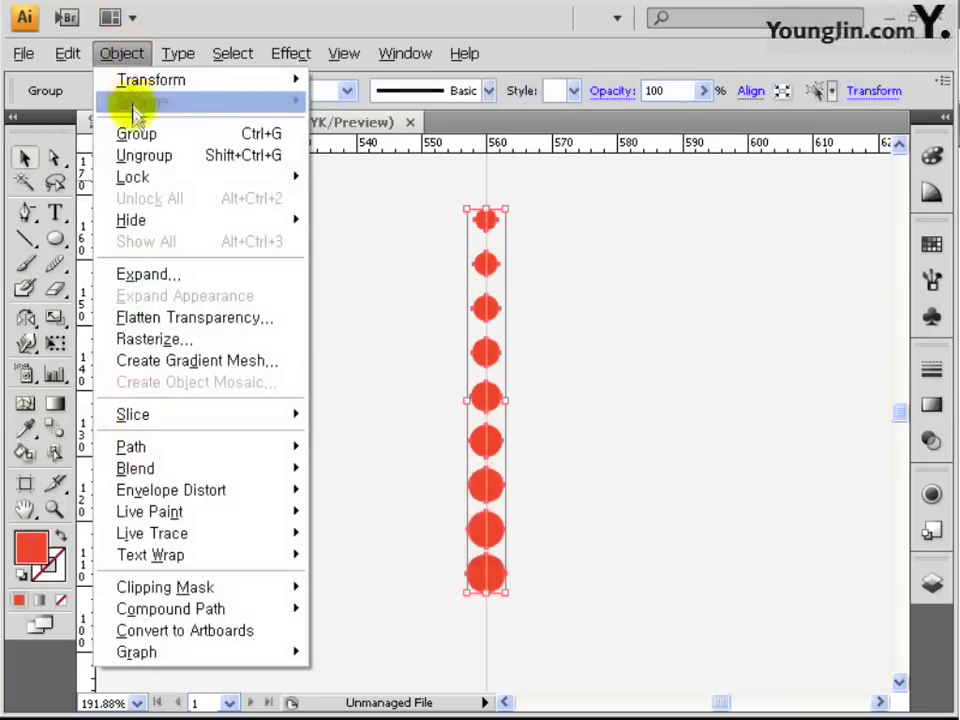
{"action": "left_click", "coordinate": [143, 158]}
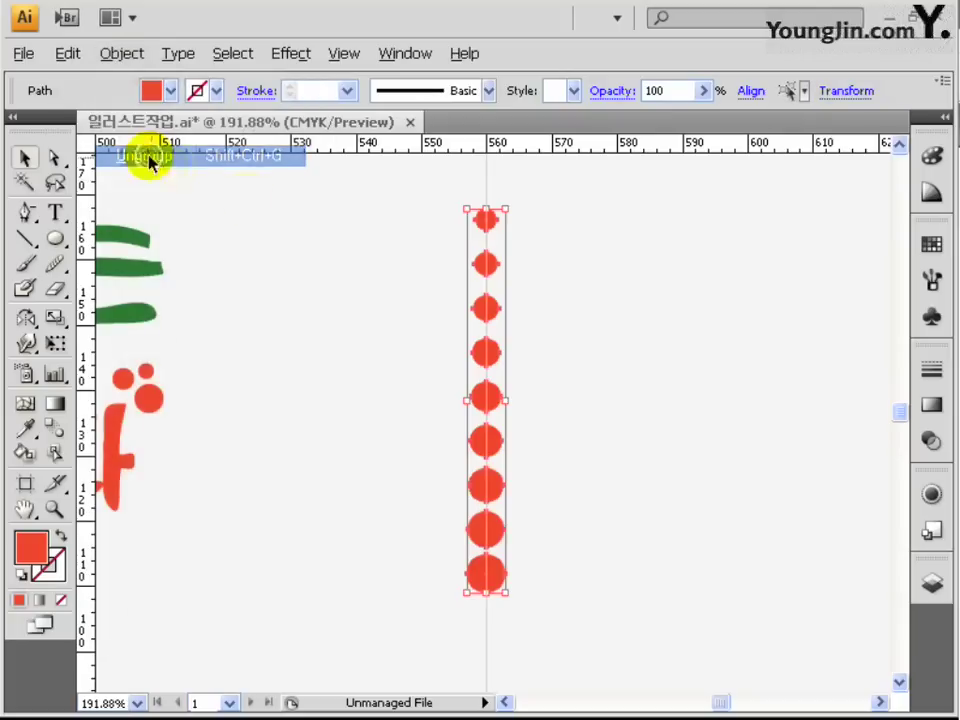
Select the whole column of circles, distribute their vertical spacing evenly with Align to Selection, and group them.
{"action": "left_click", "coordinate": [535, 275]}
{"action": "left_click", "coordinate": [489, 221]}
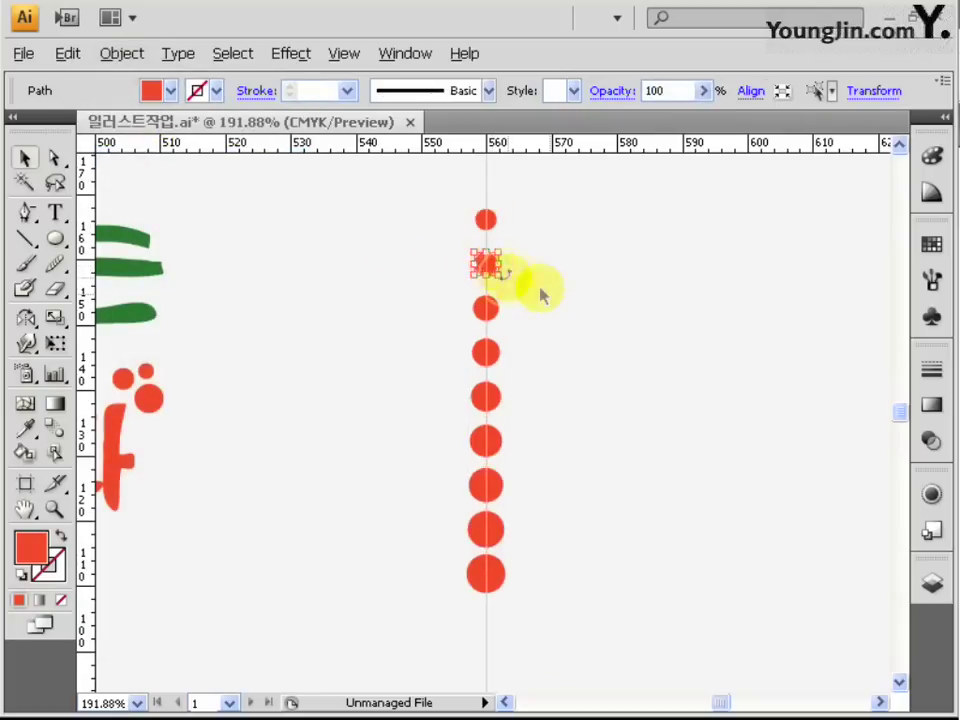
{"action": "left_click", "coordinate": [508, 268]}
{"action": "left_click_drag", "start_coordinate": [444, 199], "coordinate": [583, 628]}
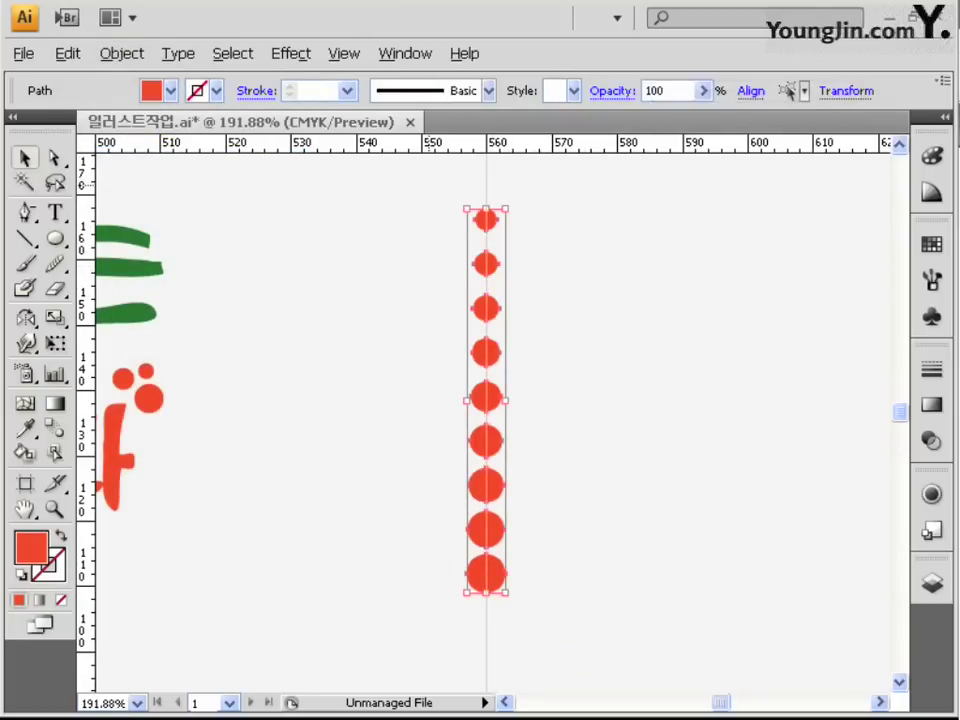
{"action": "left_click", "coordinate": [402, 55]}
{"action": "left_click", "coordinate": [484, 155]}
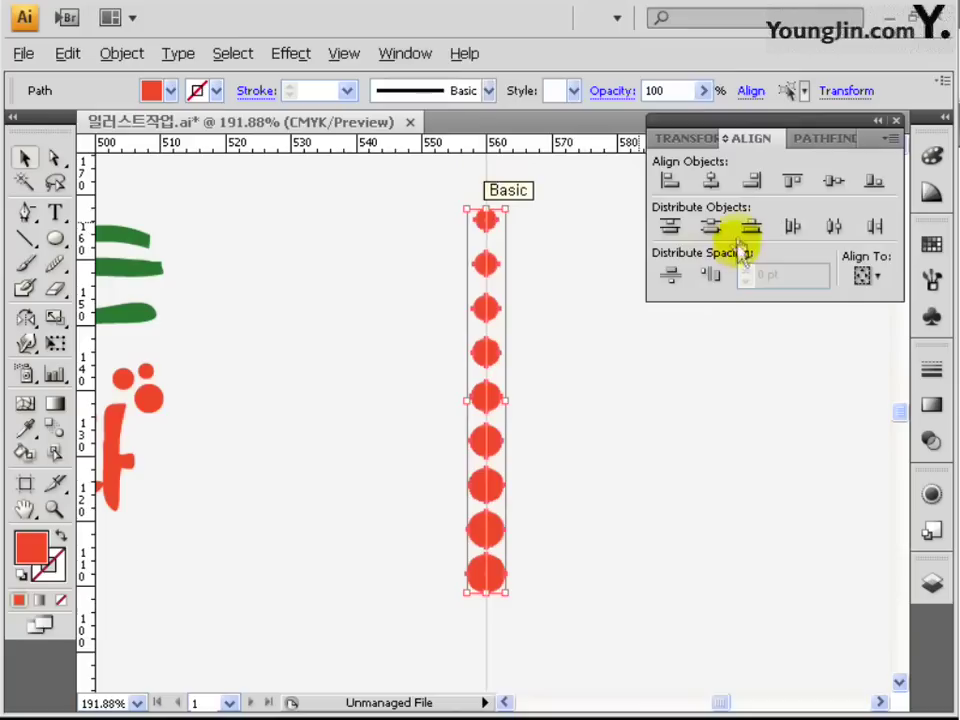
{"action": "left_click", "coordinate": [864, 272]}
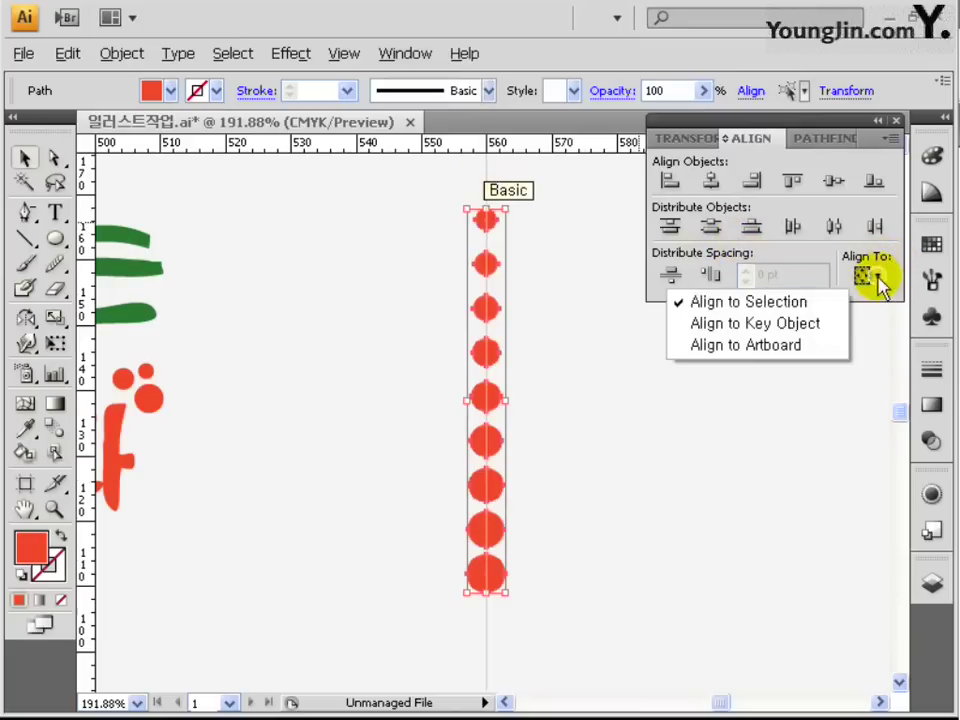
{"action": "left_click", "coordinate": [783, 309]}
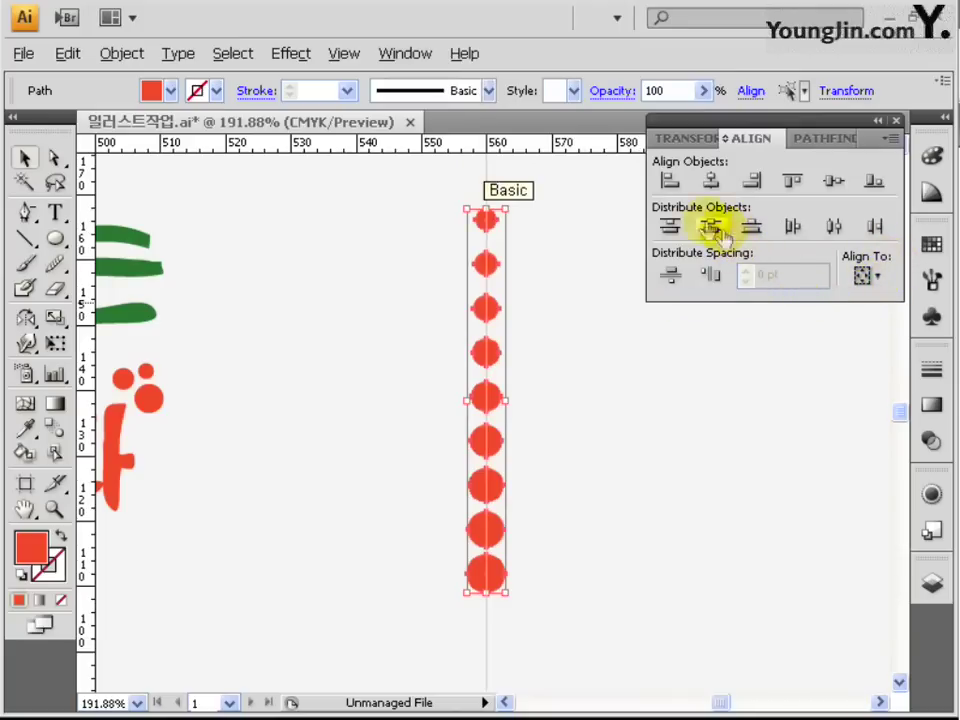
{"action": "left_click", "coordinate": [670, 281]}
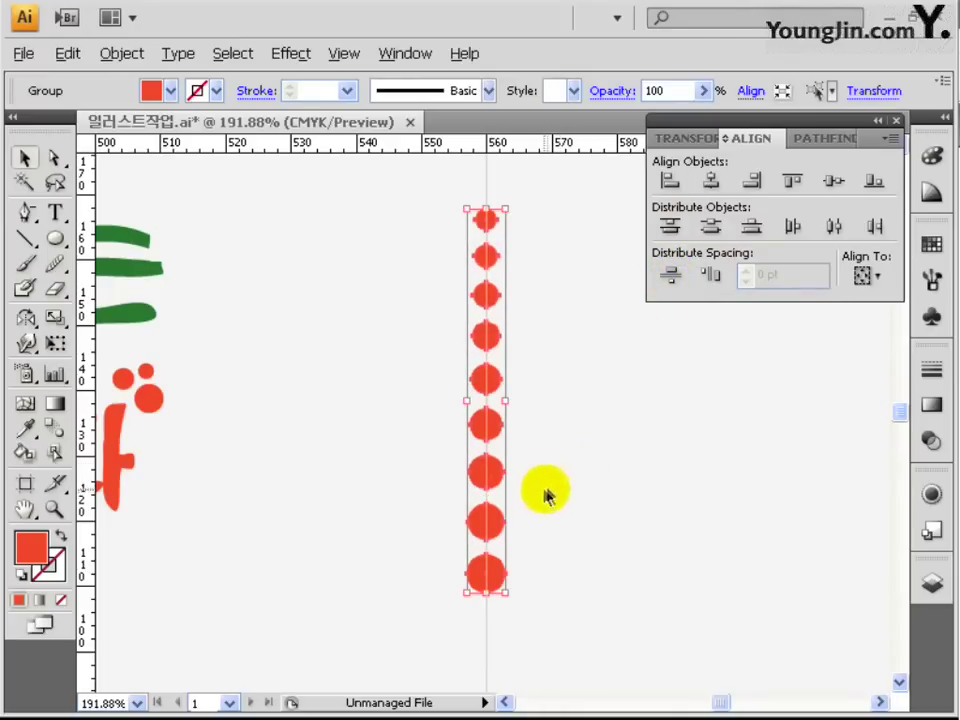
{"action": "left_click", "coordinate": [896, 121]}
Create a copy of the circle column rotated 20° about a point on the guide below the largest circle.
{"action": "left_click_drag", "start_coordinate": [26, 335], "coordinate": [70, 318]}
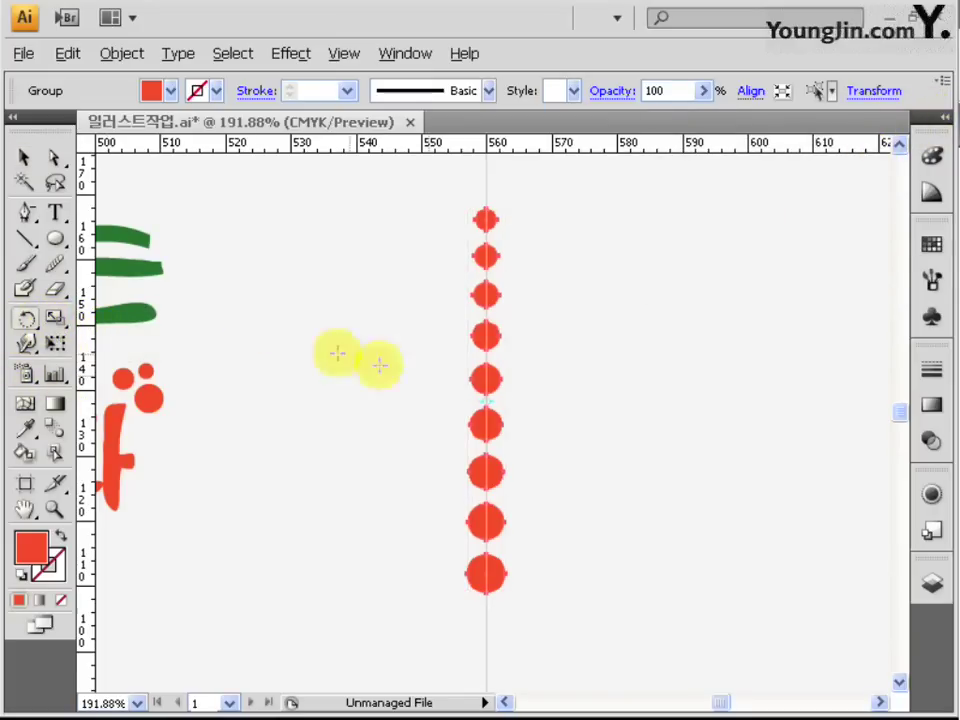
{"action": "mouse_move", "coordinate": [502, 549]}
{"action": "left_mouse_down"}
{"action": "mouse_move", "coordinate": [484, 465]}
{"action": "mouse_move", "coordinate": [499, 497]}
{"action": "left_mouse_up"}
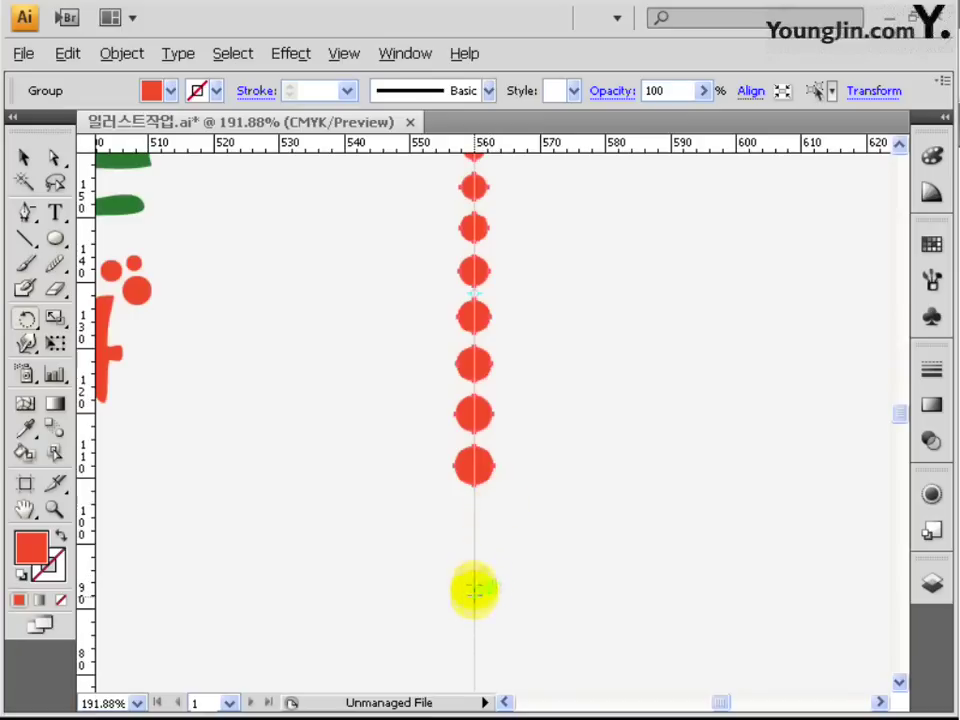
{"action": "left_click", "coordinate": [474, 620], "text": "alt"}
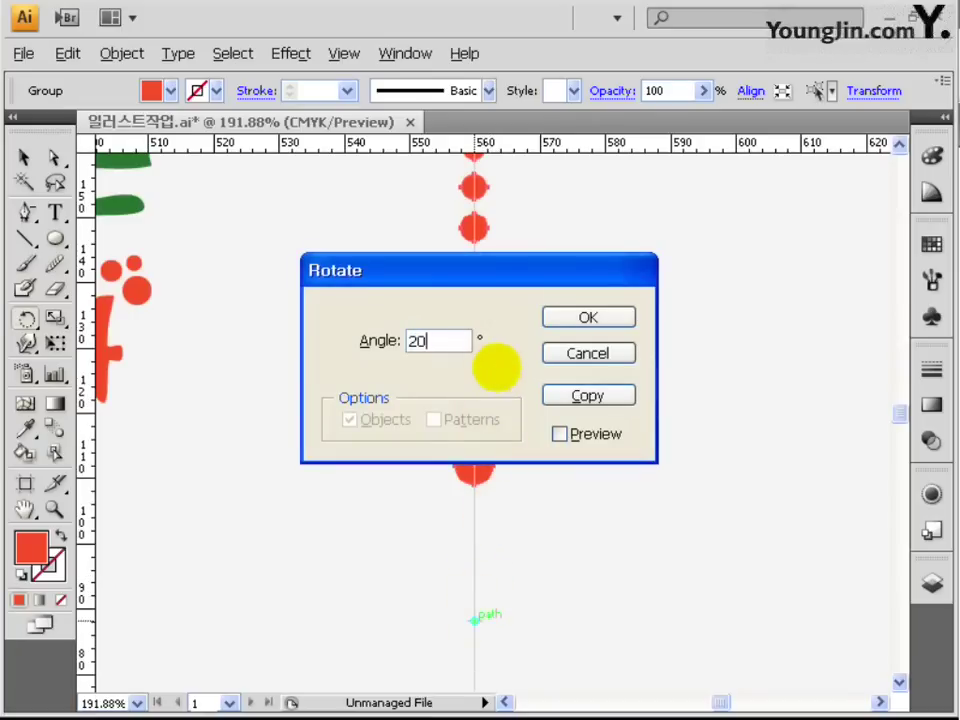
{"action": "left_click", "coordinate": [598, 398]}
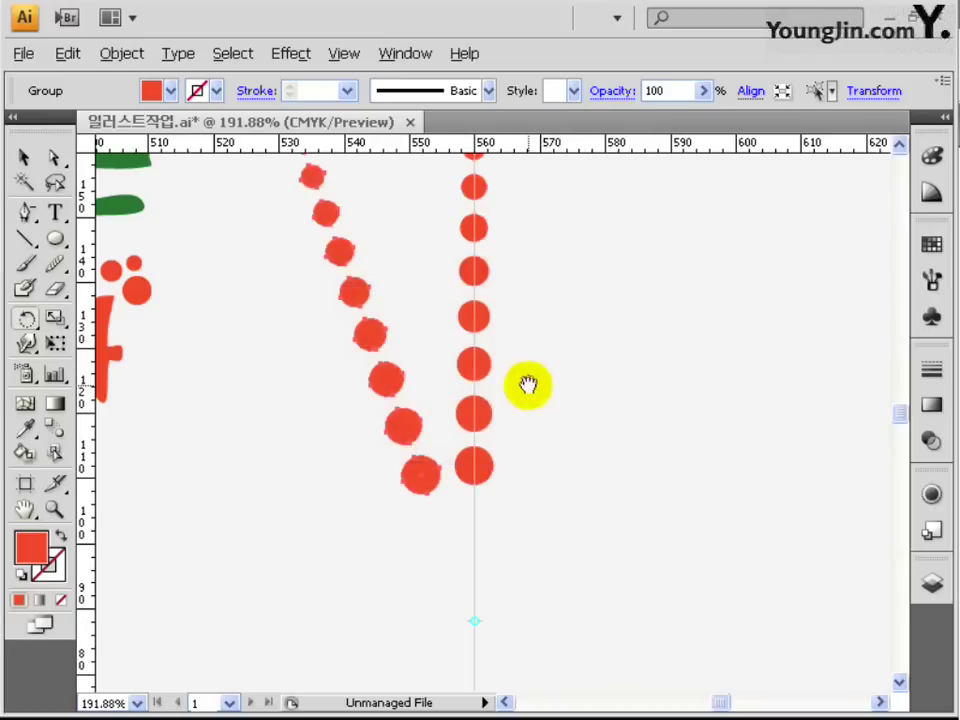
{"action": "left_click_drag", "start_coordinate": [528, 384], "coordinate": [534, 447]}
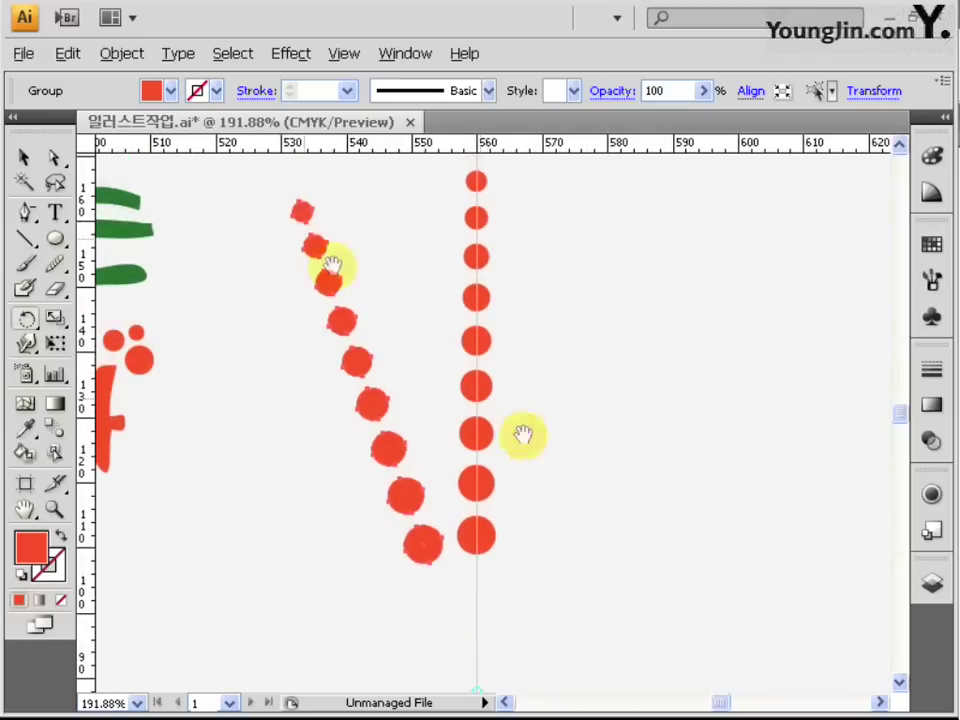
Repeat the 20° rotated copy of the circle column with Transform Again until the columns complete a full ring around the guide point.
{"action": "left_click", "coordinate": [121, 53]}
{"action": "mouse_move", "coordinate": [160, 80]}
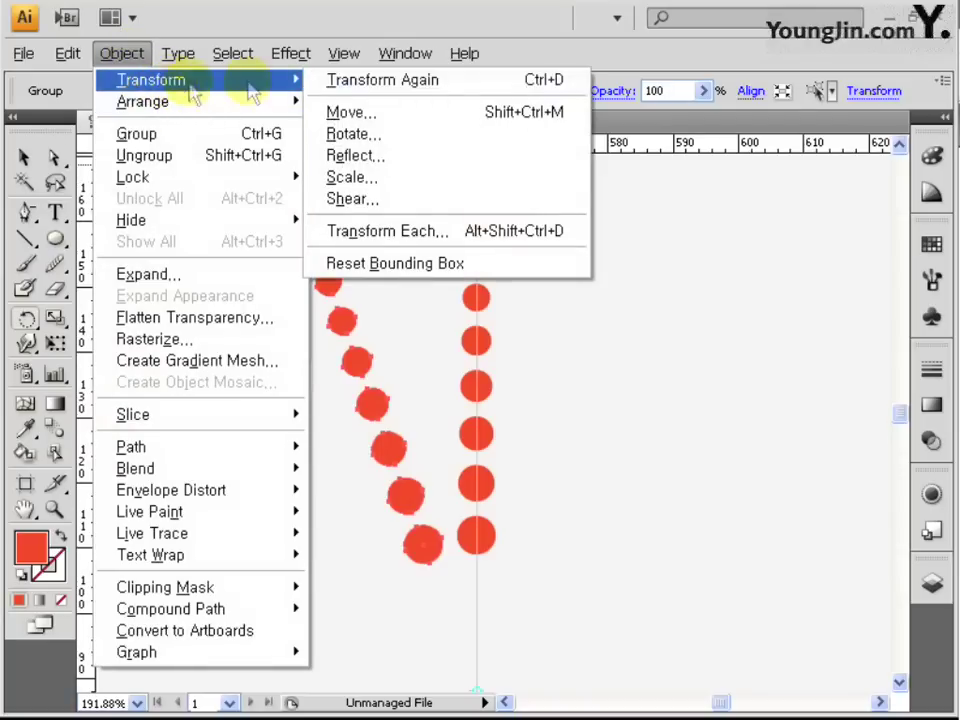
{"action": "left_click", "coordinate": [493, 84]}
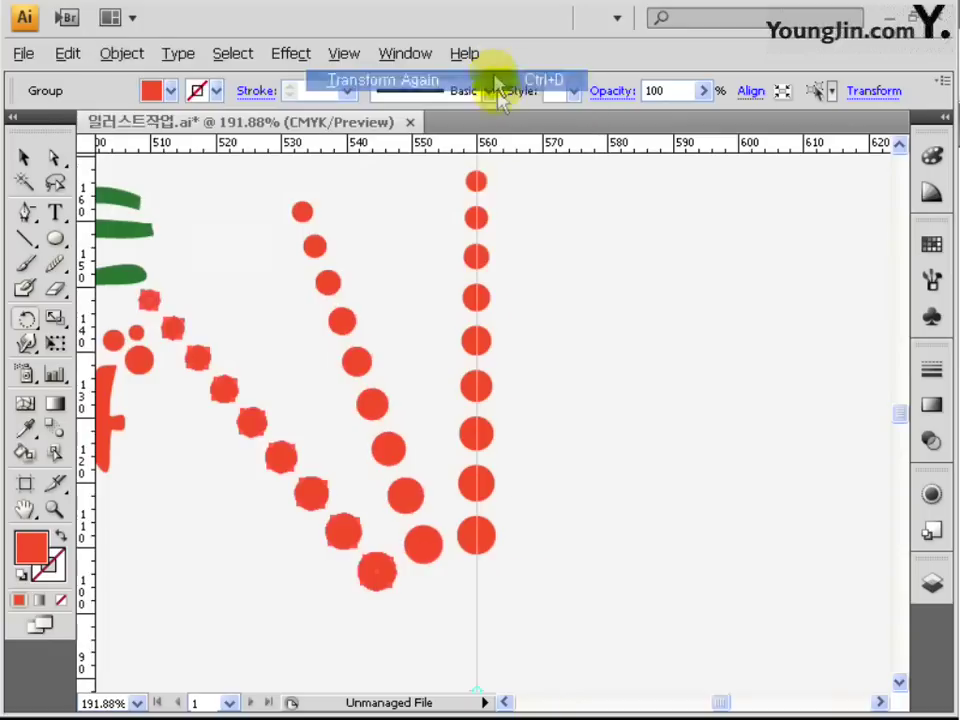
{"action": "left_click_drag", "start_coordinate": [424, 666], "coordinate": [470, 600]}
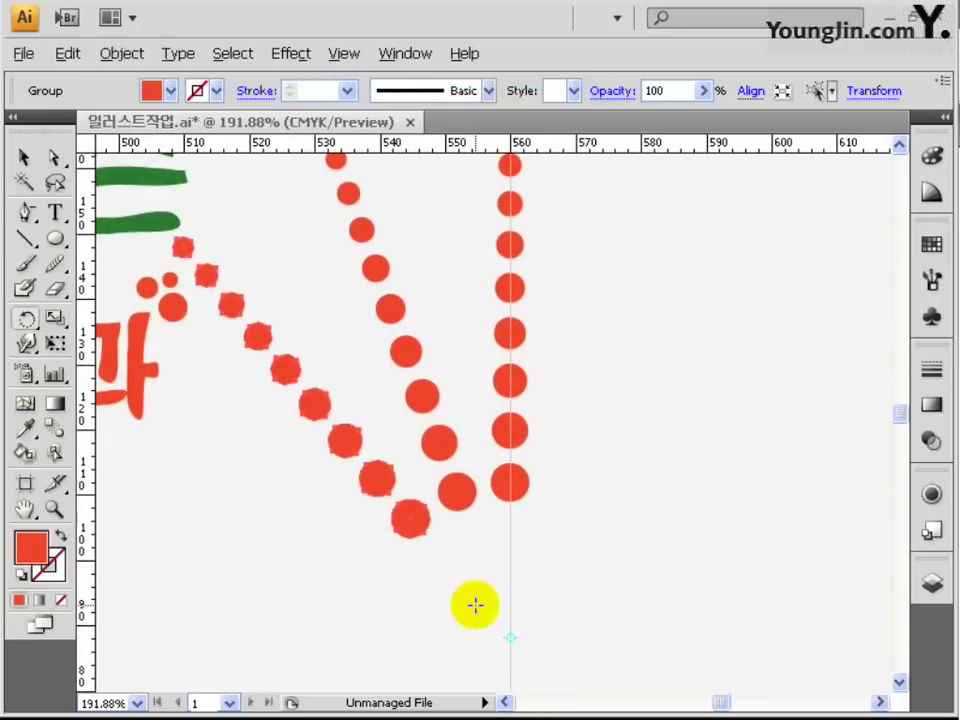
{"action": "key", "text": "ctrl+minus"}
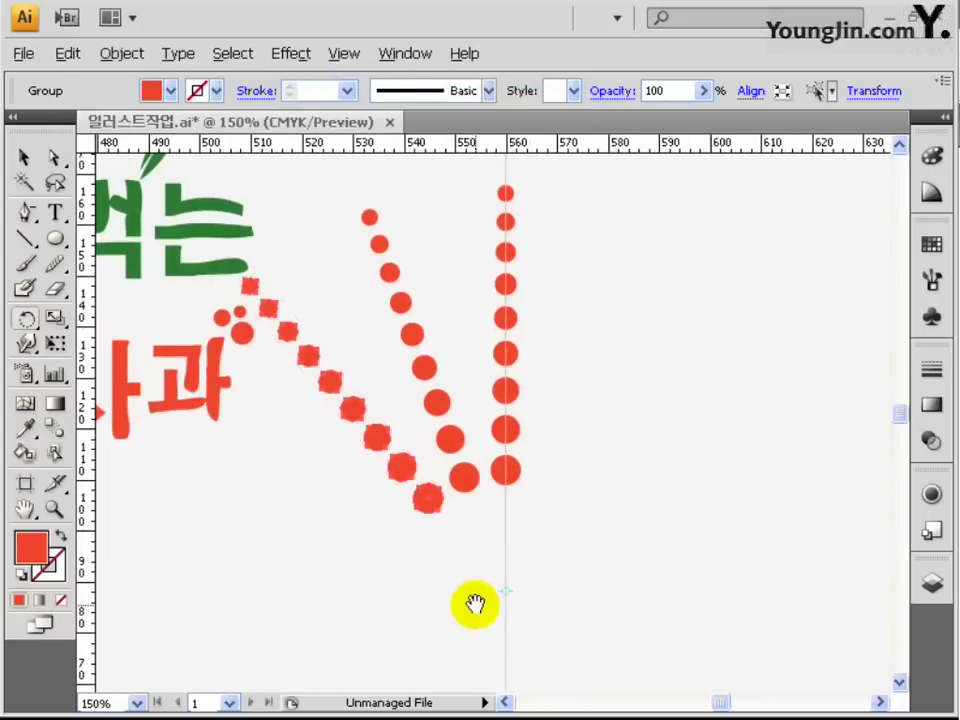
{"action": "left_click_drag", "start_coordinate": [475, 605], "coordinate": [461, 588]}
{"action": "key", "text": "ctrl+d"}
{"action": "key", "text": "ctrl+d"}
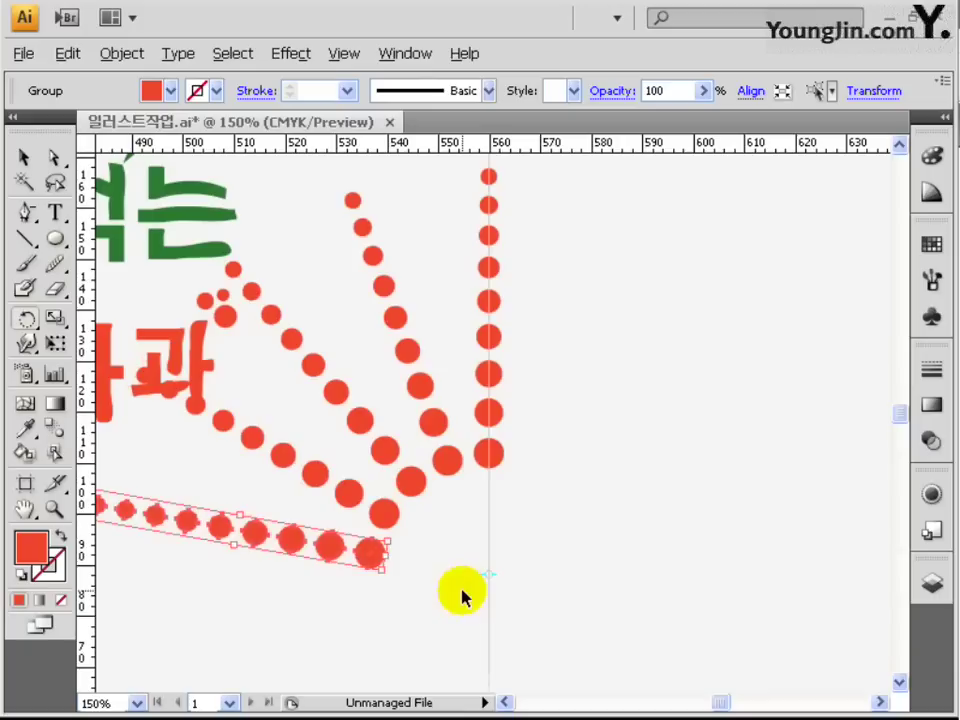
{"action": "key", "text": "ctrl+d"}
{"action": "key", "text": "ctrl+d"}
{"action": "key", "text": "ctrl+d"}
{"action": "key", "text": "ctrl+d"}
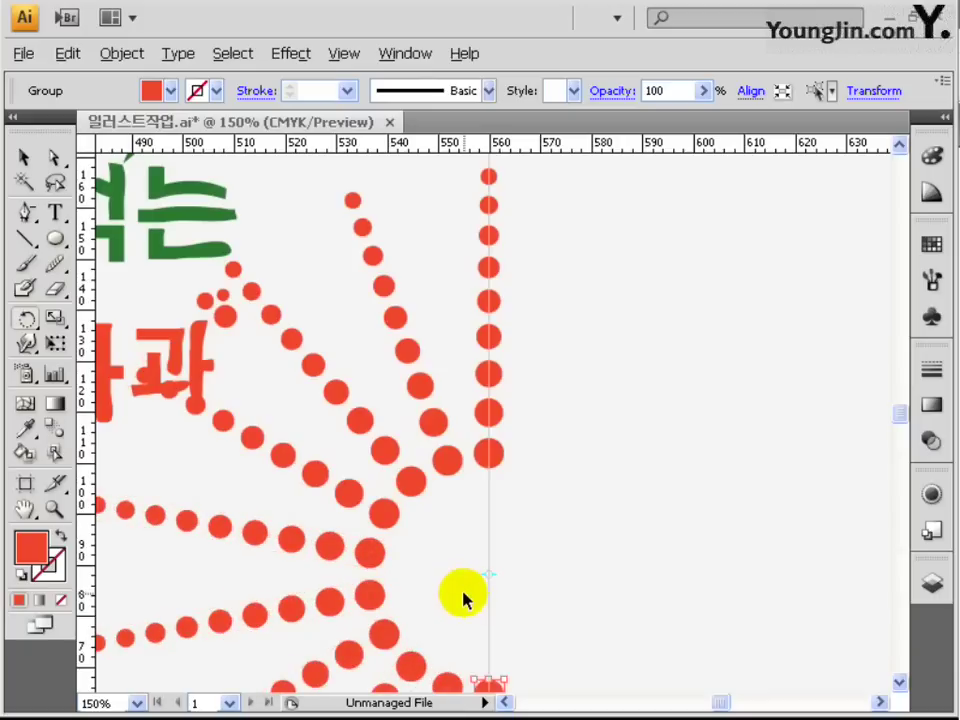
{"action": "key", "text": "ctrl+d"}
{"action": "key", "text": "ctrl+d"}
{"action": "key", "text": "ctrl+d"}
{"action": "key", "text": "ctrl+d"}
{"action": "key", "text": "ctrl+d"}
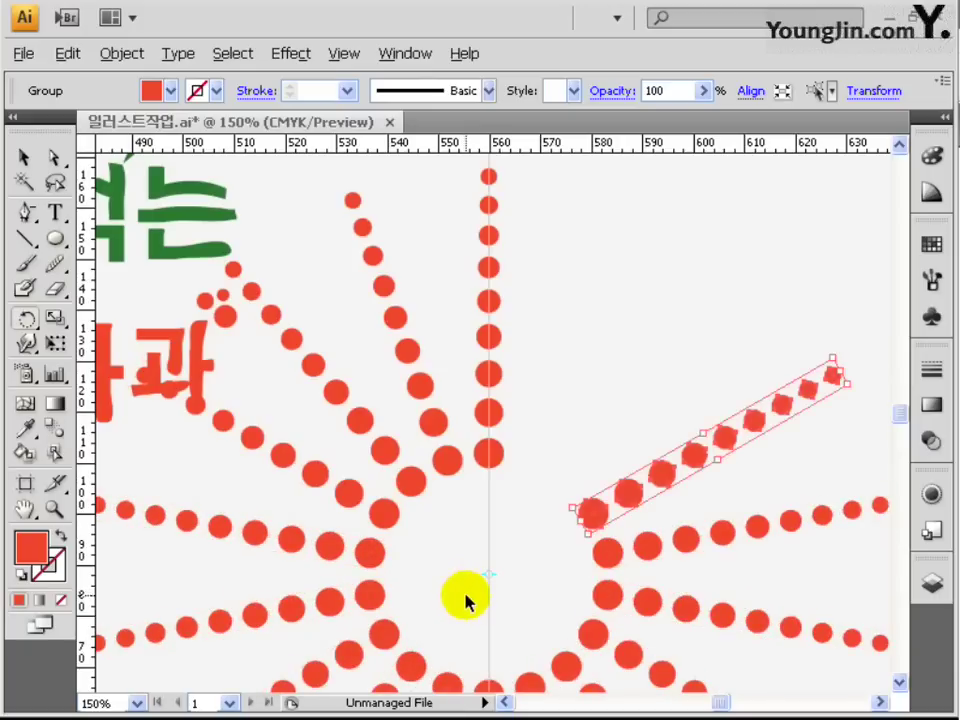
{"action": "key", "text": "ctrl+d"}
{"action": "key", "text": "ctrl+d"}
{"action": "key", "text": "ctrl+shift+a"}
Delete the eleven dot columns in the lower part of the ring, keeping only the seven columns of the upper fan.
{"action": "left_click_drag", "start_coordinate": [510, 574], "coordinate": [491, 294]}
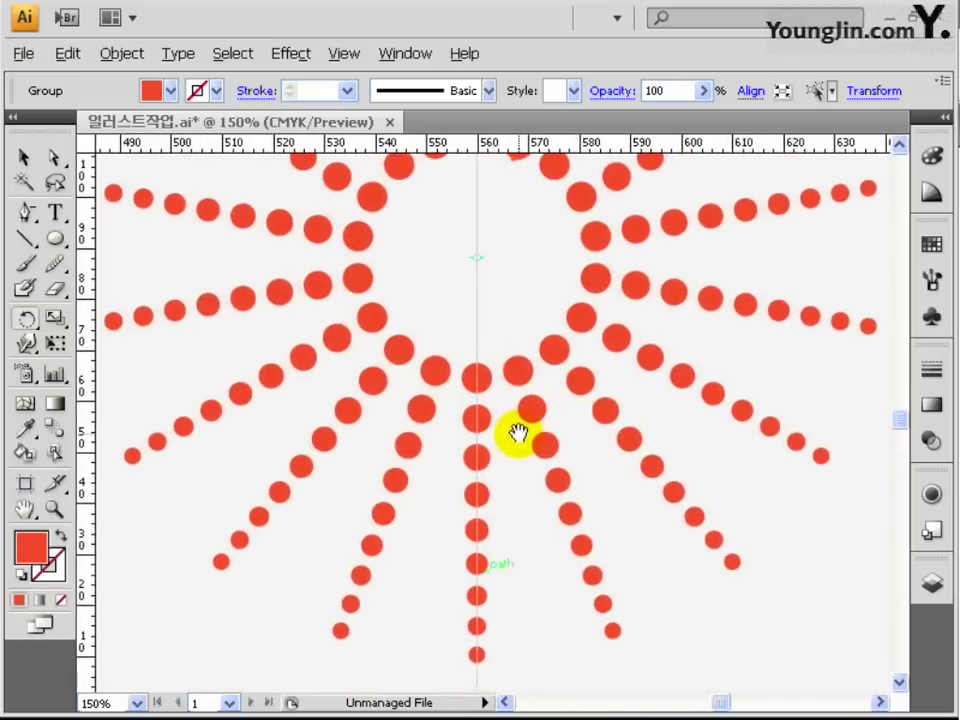
{"action": "key", "text": "ctrl+minus"}
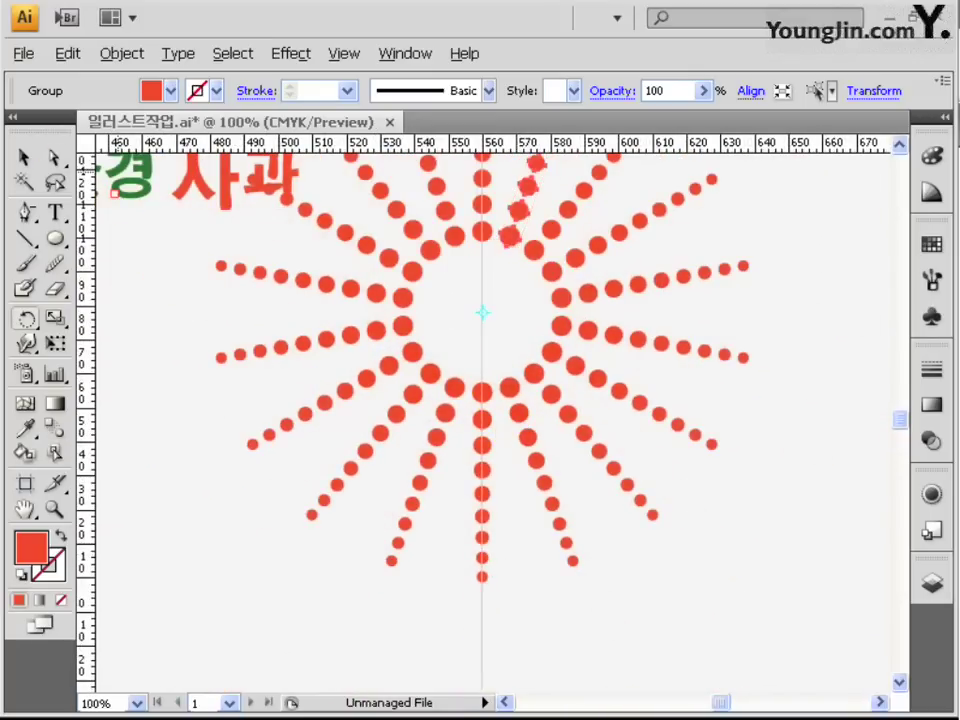
{"action": "left_click", "coordinate": [24, 157]}
{"action": "left_click_drag", "start_coordinate": [841, 621], "coordinate": [214, 328]}
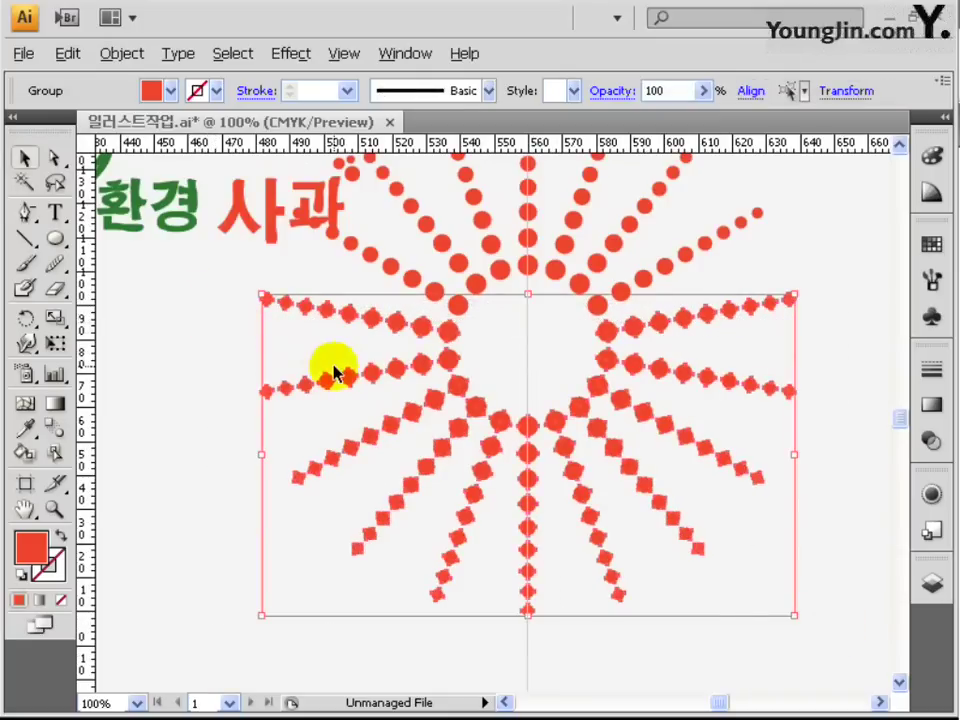
{"action": "key", "text": "Delete"}
Select the remaining seven dot columns and move the fan to the empty area below and right of the green apple logo.
{"action": "left_click_drag", "start_coordinate": [600, 300], "coordinate": [623, 410]}
{"action": "left_click_drag", "start_coordinate": [808, 504], "coordinate": [337, 272]}
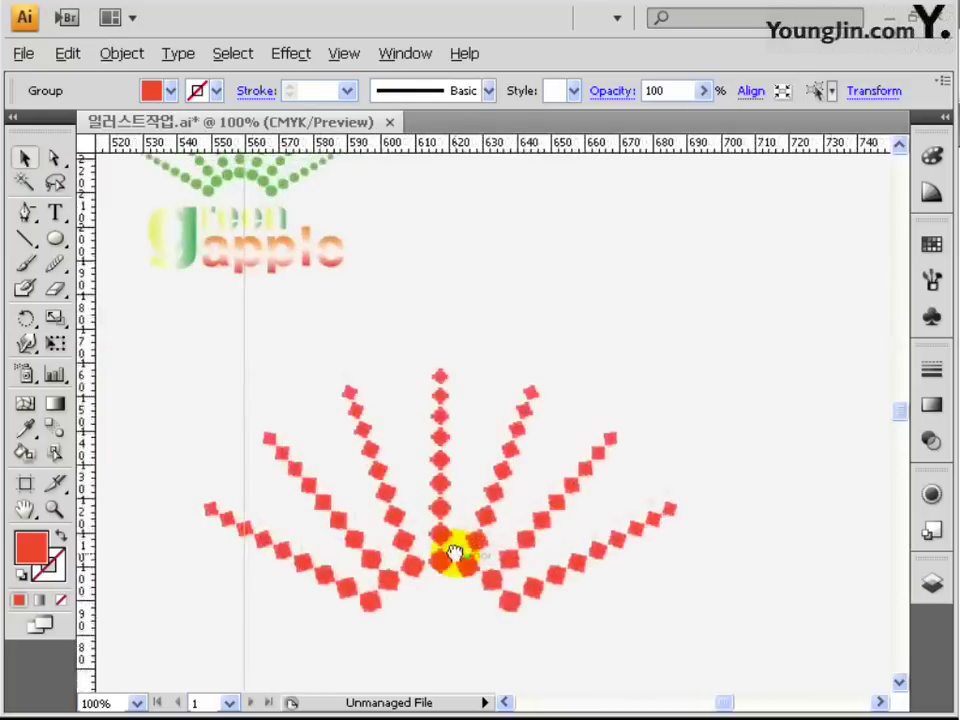
{"action": "left_click_drag", "start_coordinate": [456, 561], "coordinate": [567, 488]}
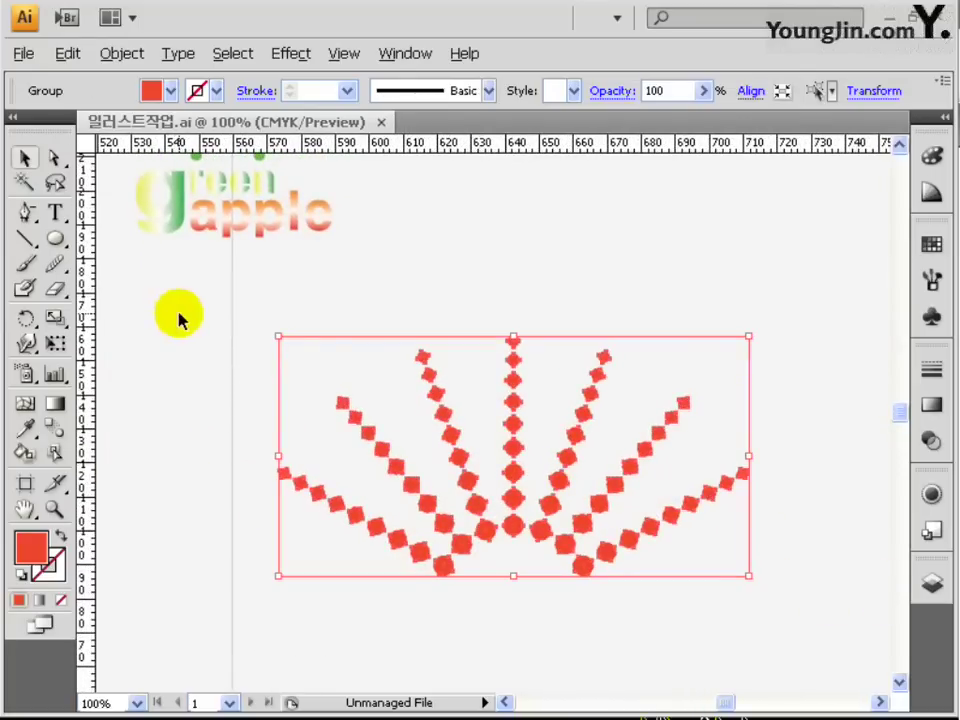
Add the letter "g" as large black point text in the empty area below the dot fan.
{"action": "left_click", "coordinate": [56, 213]}
{"action": "left_click_drag", "start_coordinate": [555, 574], "coordinate": [294, 435]}
{"action": "left_click", "coordinate": [300, 430]}
{"action": "type", "text": "g"}
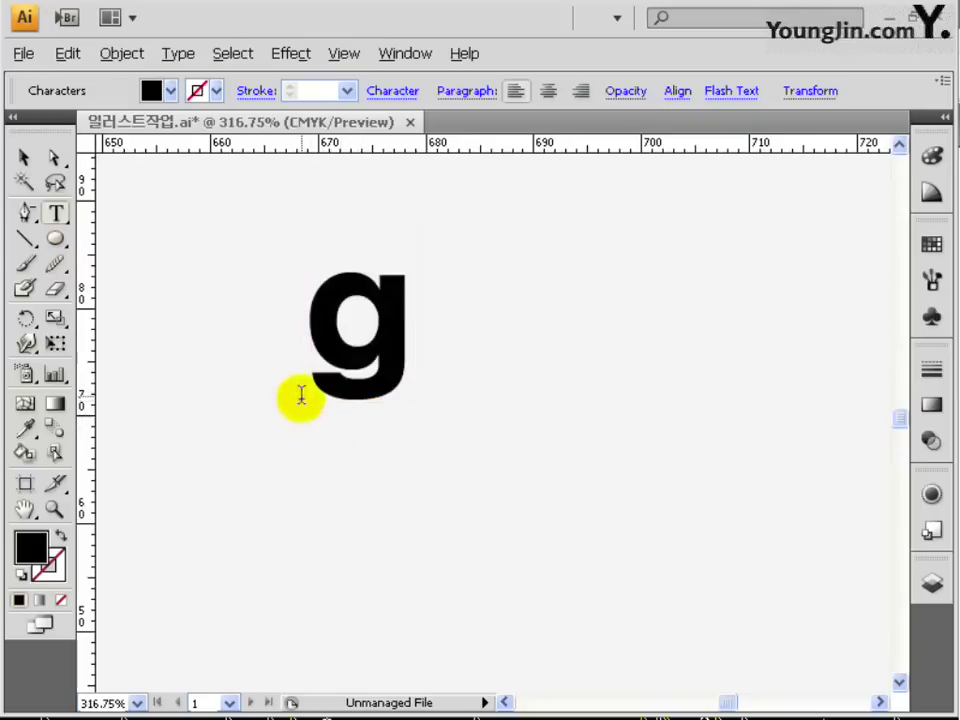
{"action": "left_click", "coordinate": [366, 380], "text": "ctrl"}
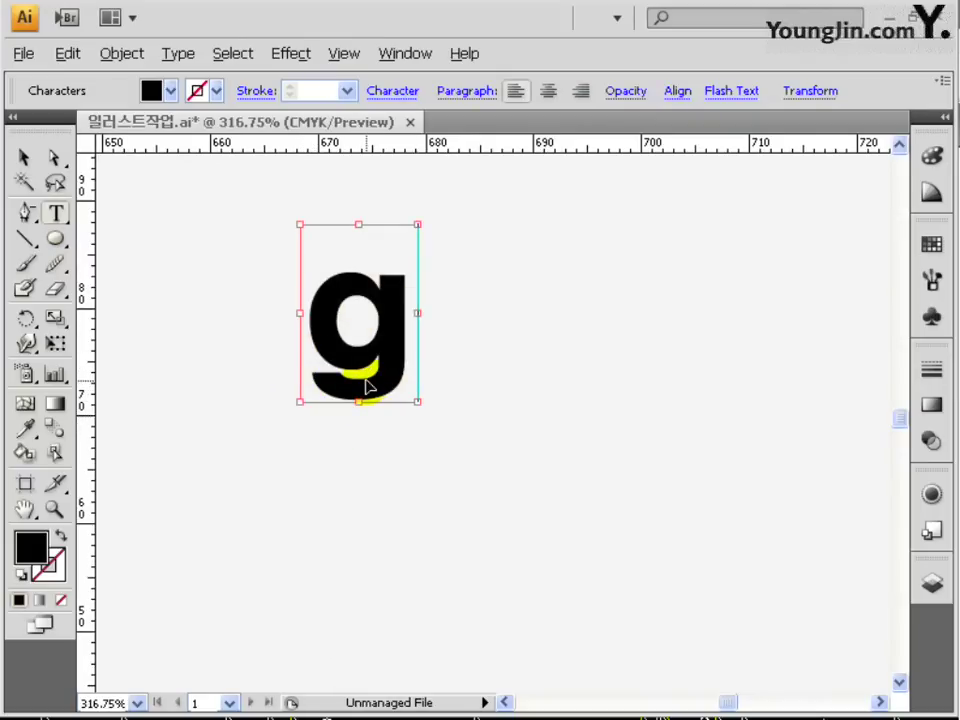
{"action": "key", "text": "v"}
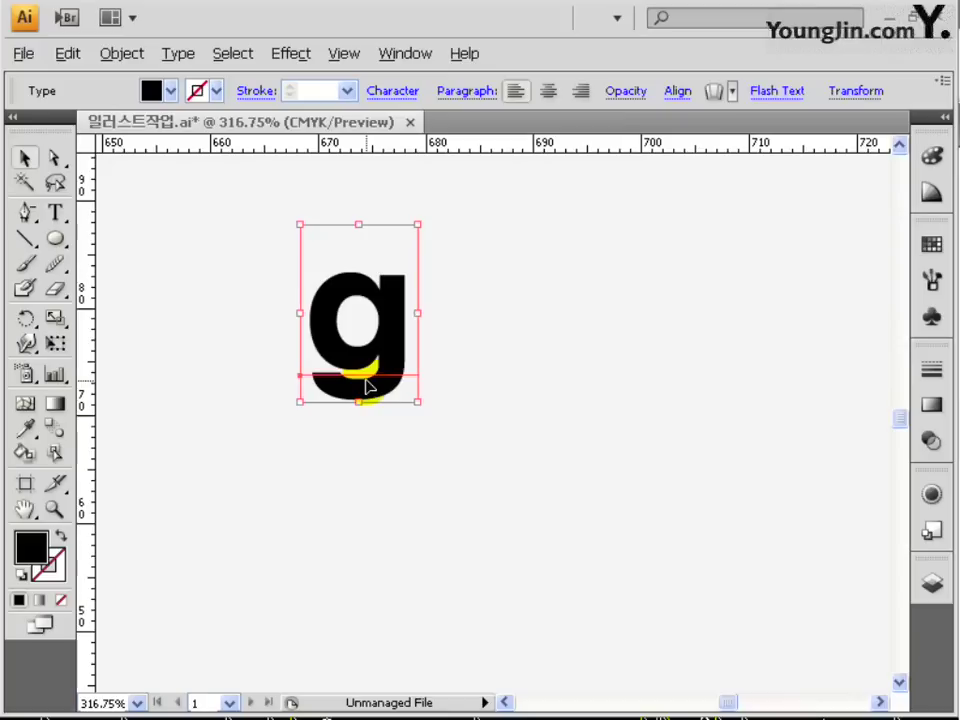
Add a separate point text reading "reen" below and right of the "g".
{"action": "left_click", "coordinate": [54, 211]}
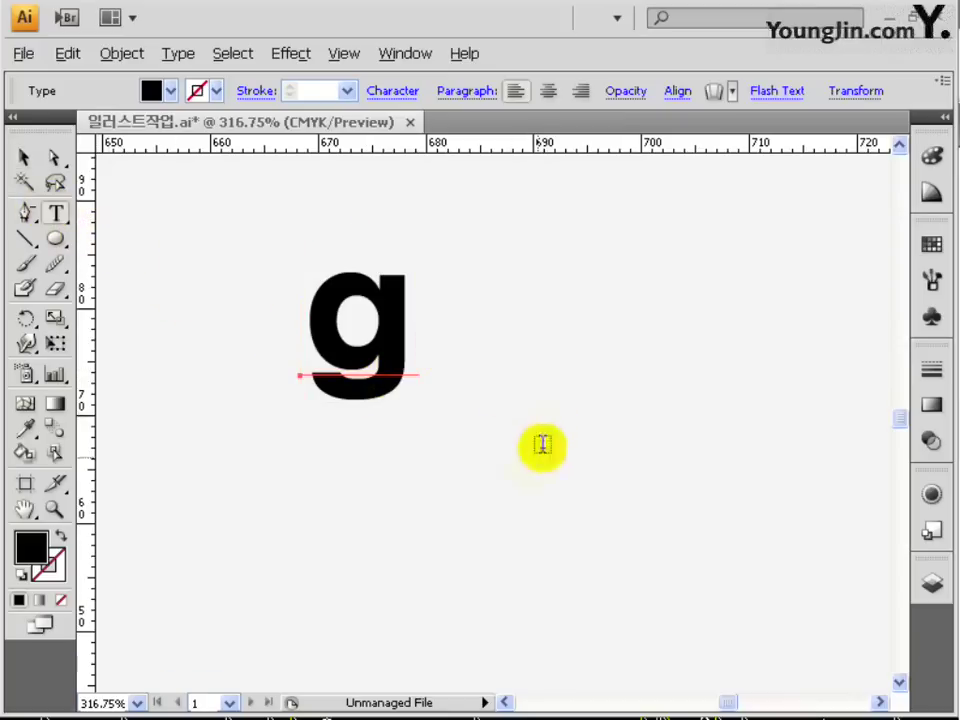
{"action": "left_click", "coordinate": [486, 424]}
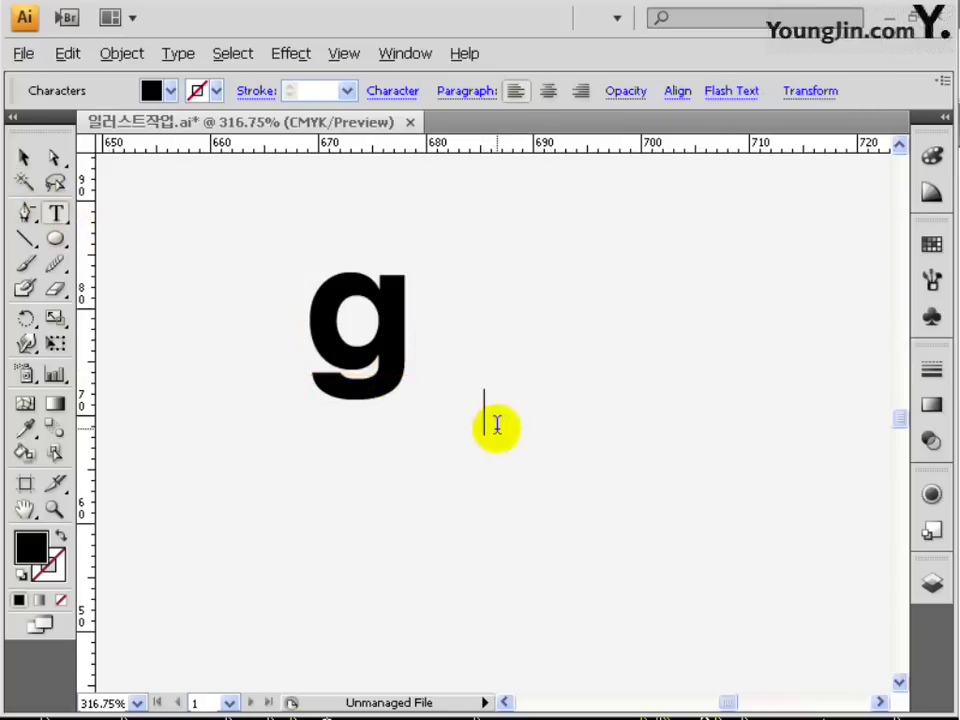
{"action": "key", "text": "Escape"}
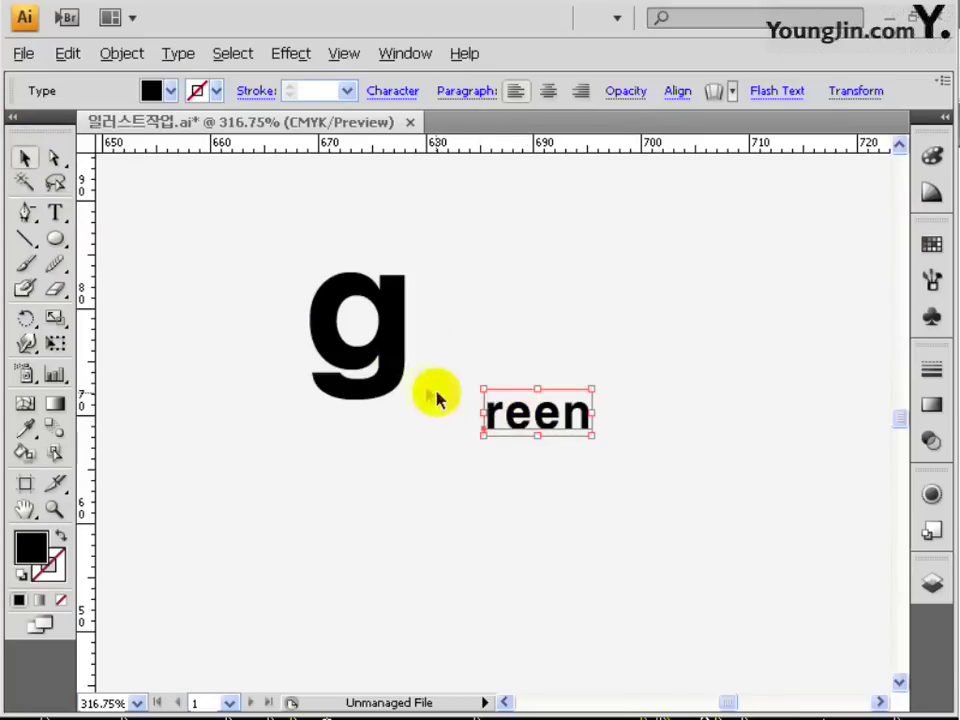
Move the "g" directly in front of "reen" and enlarge "reen" slightly so the two texts form the word "green".
{"action": "left_click_drag", "start_coordinate": [392, 360], "coordinate": [458, 470]}
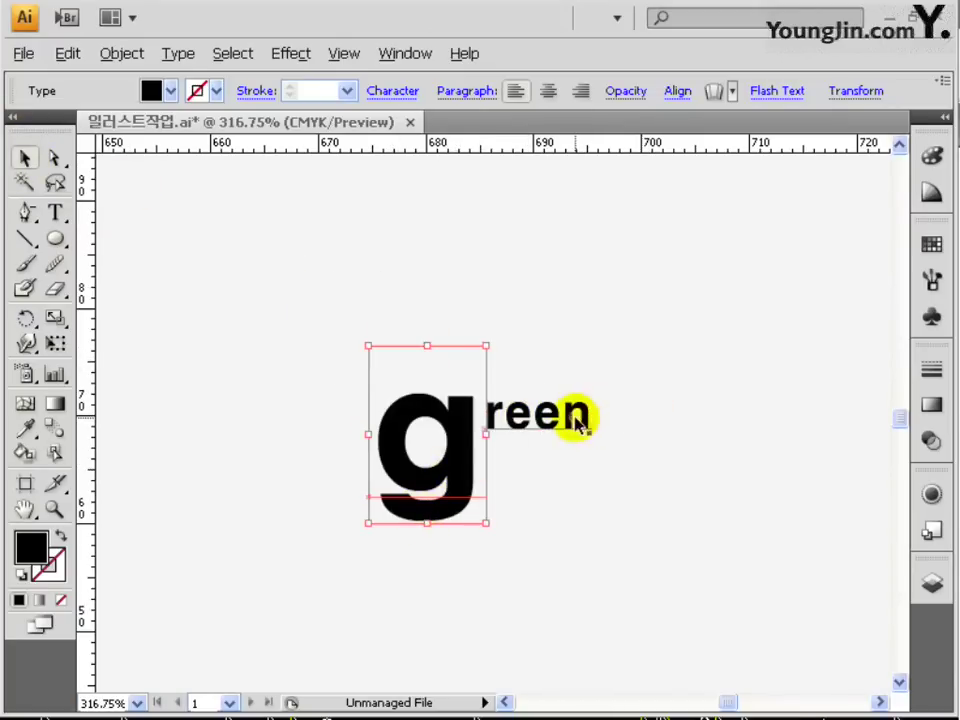
{"action": "left_click", "coordinate": [580, 422]}
{"action": "left_click_drag", "start_coordinate": [592, 433], "coordinate": [622, 437]}
{"action": "left_click", "coordinate": [669, 531]}
Select both the "g" and "reen" texts and convert them to outlines.
{"action": "left_click_drag", "start_coordinate": [711, 546], "coordinate": [352, 390]}
{"action": "left_click_drag", "start_coordinate": [507, 479], "coordinate": [487, 424]}
{"action": "left_click", "coordinate": [118, 53]}
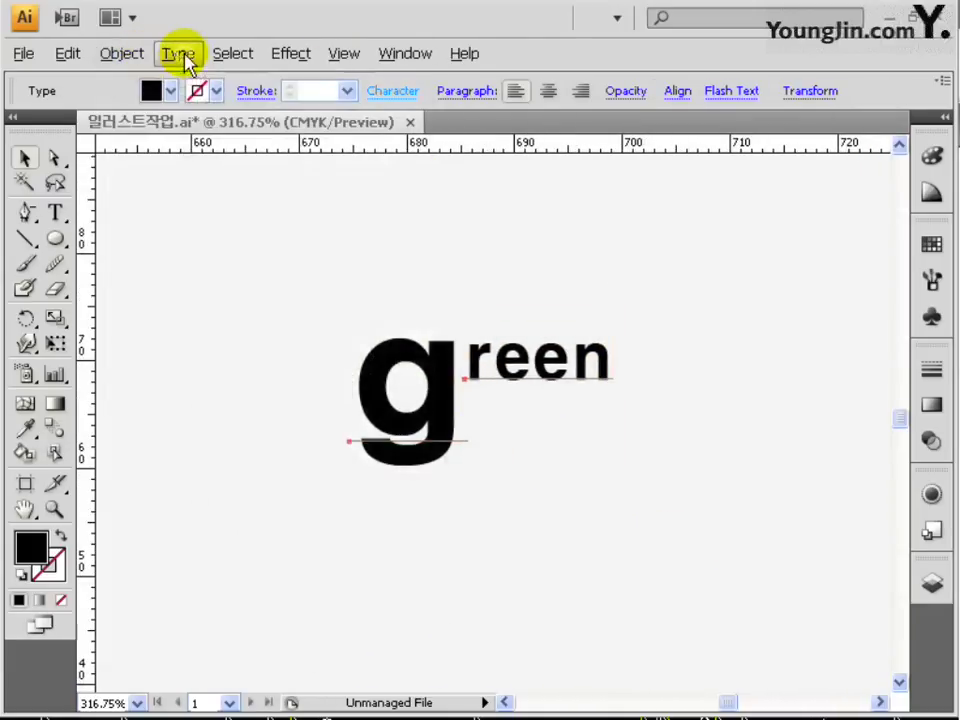
{"action": "left_click", "coordinate": [180, 55]}
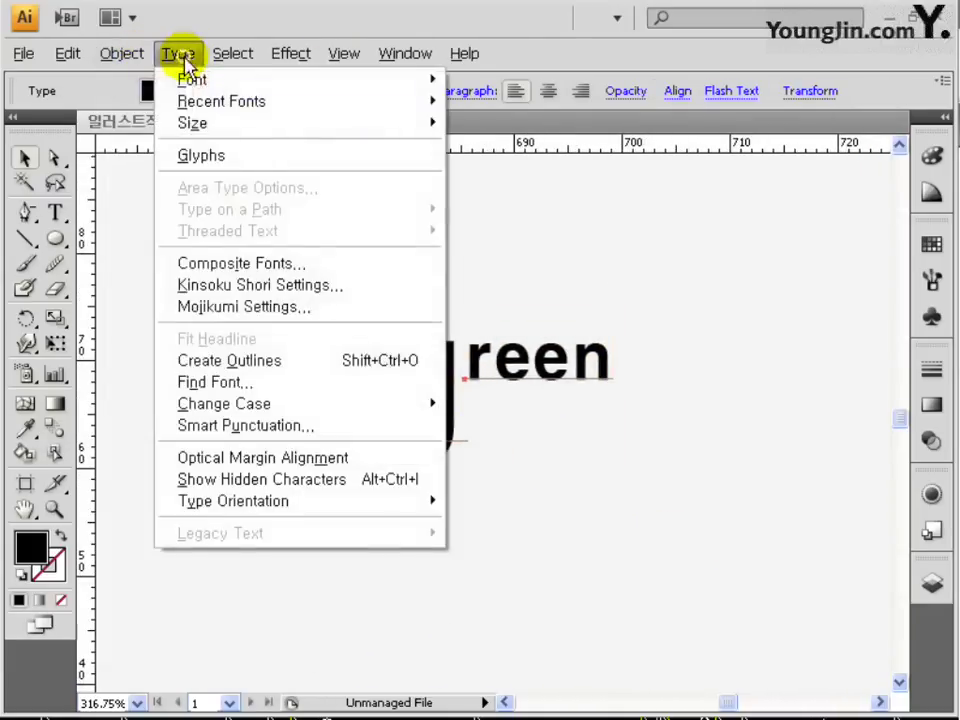
{"action": "left_click", "coordinate": [268, 372]}
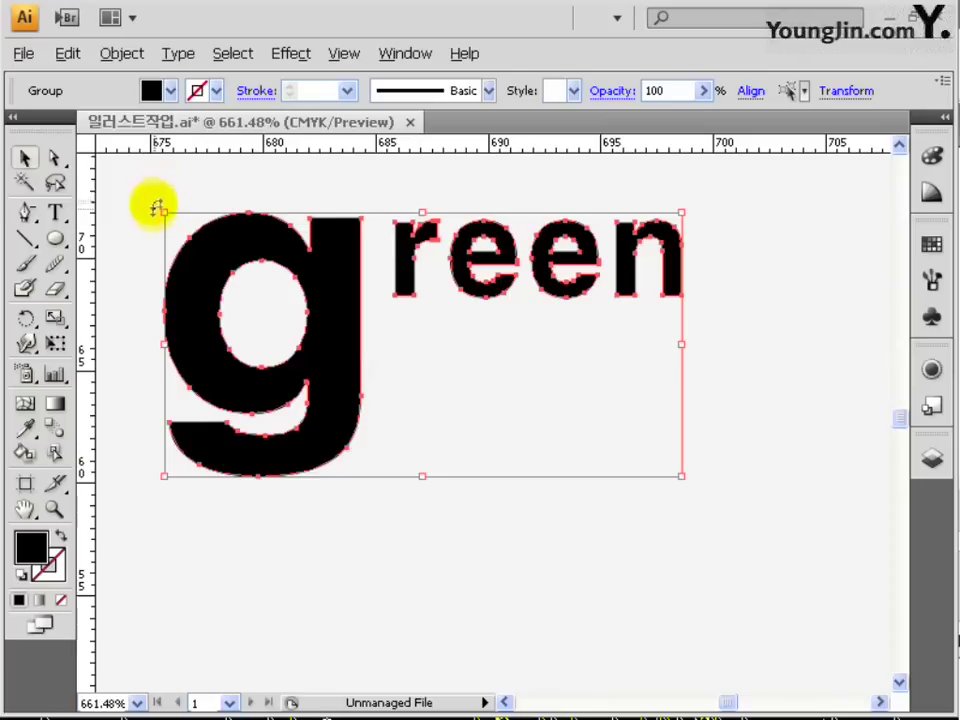
Fill the outlined "green" letters with a linear gradient and set its starting stop to CMYK C 10, M 0, Y 80, K 0.
{"action": "double_click", "coordinate": [56, 406]}
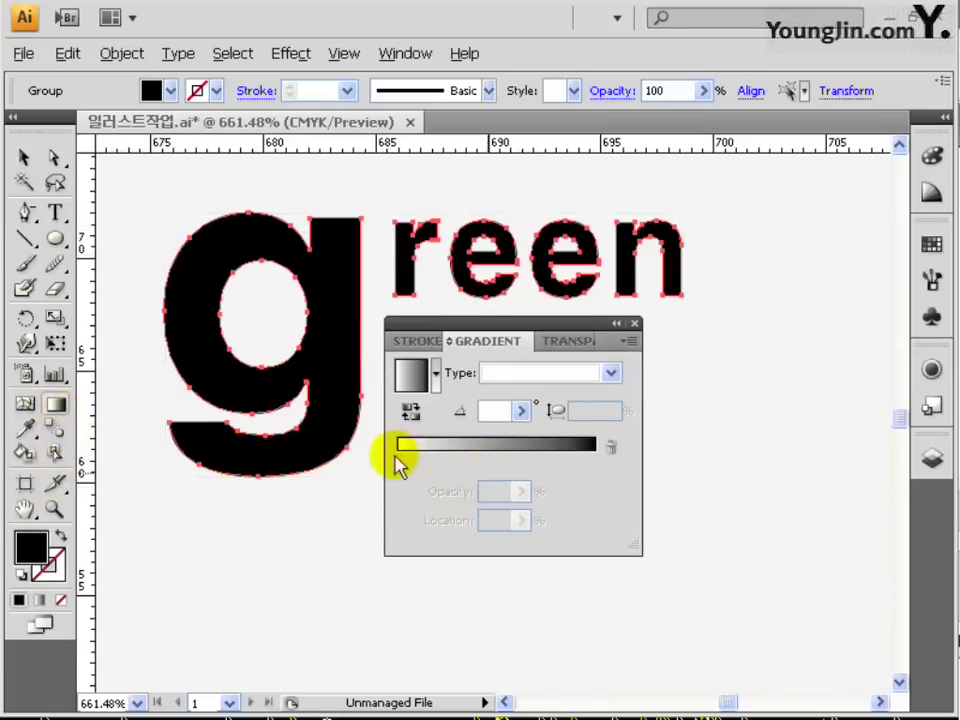
{"action": "left_click", "coordinate": [397, 457]}
{"action": "double_click", "coordinate": [397, 457]}
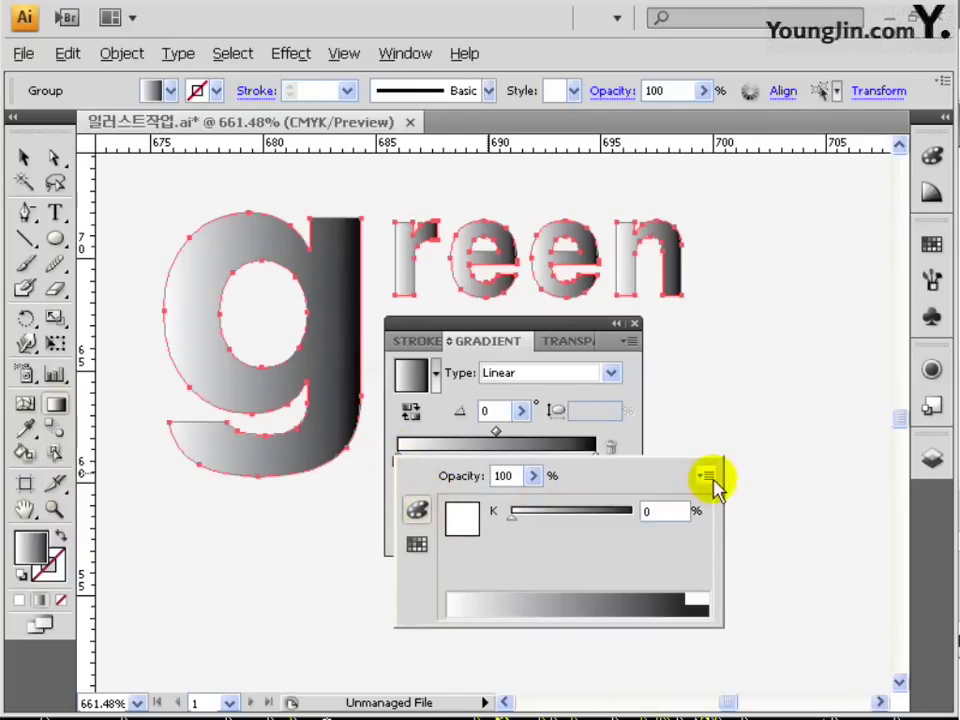
{"action": "left_click", "coordinate": [711, 476]}
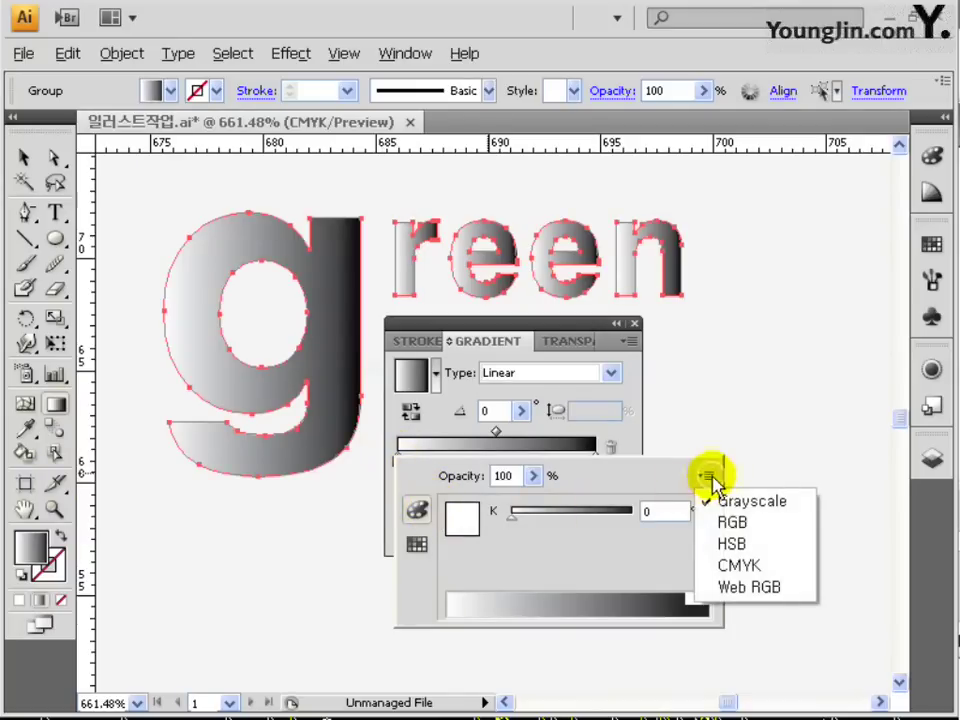
{"action": "left_click", "coordinate": [733, 568]}
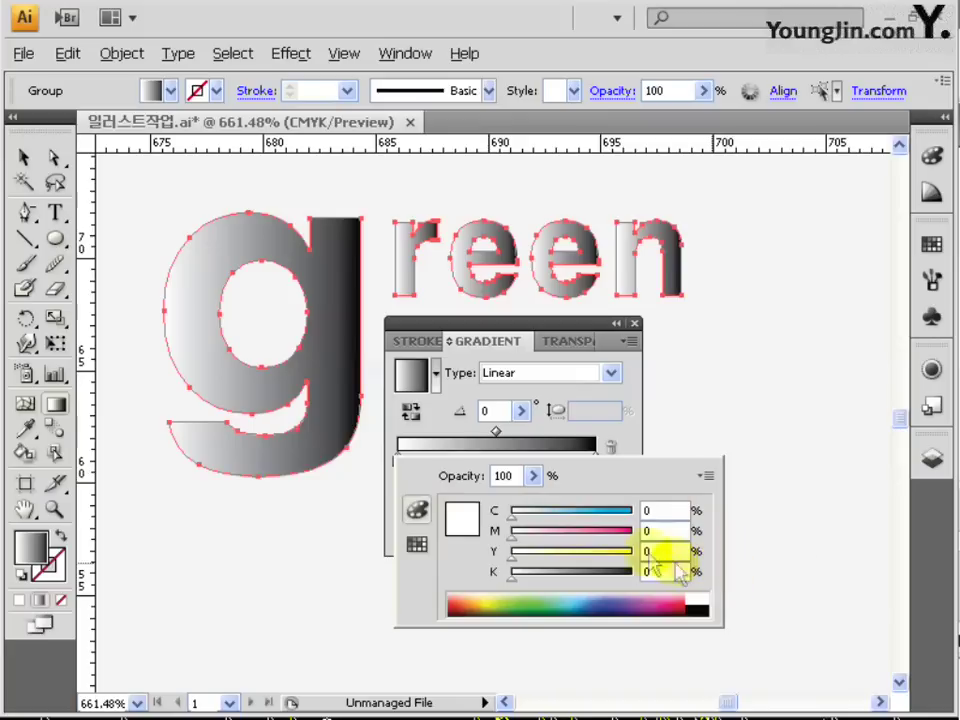
{"action": "left_click", "coordinate": [650, 510]}
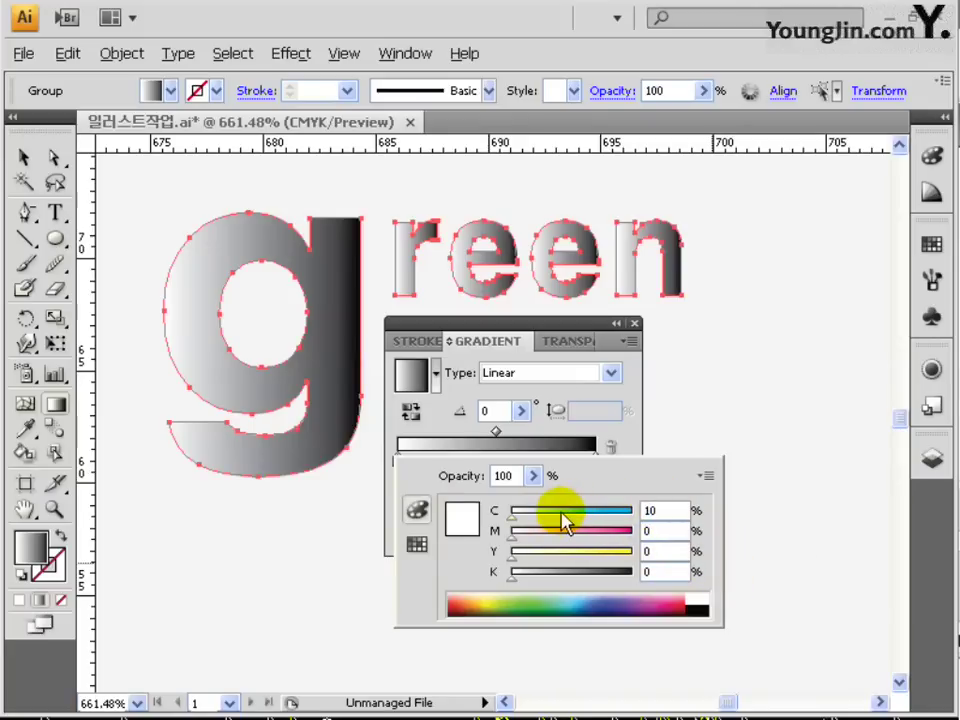
{"action": "key", "text": "Tab"}
{"action": "type", "text": "8"}
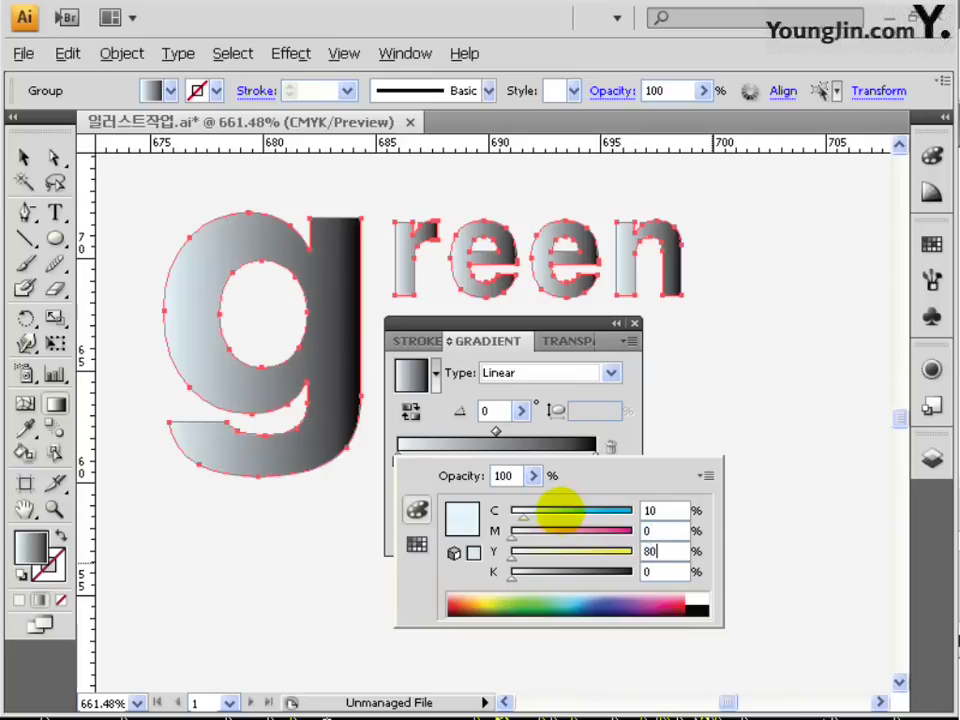
{"action": "type", "text": "0"}
{"action": "key", "text": "Tab"}
{"action": "key", "text": "Return"}
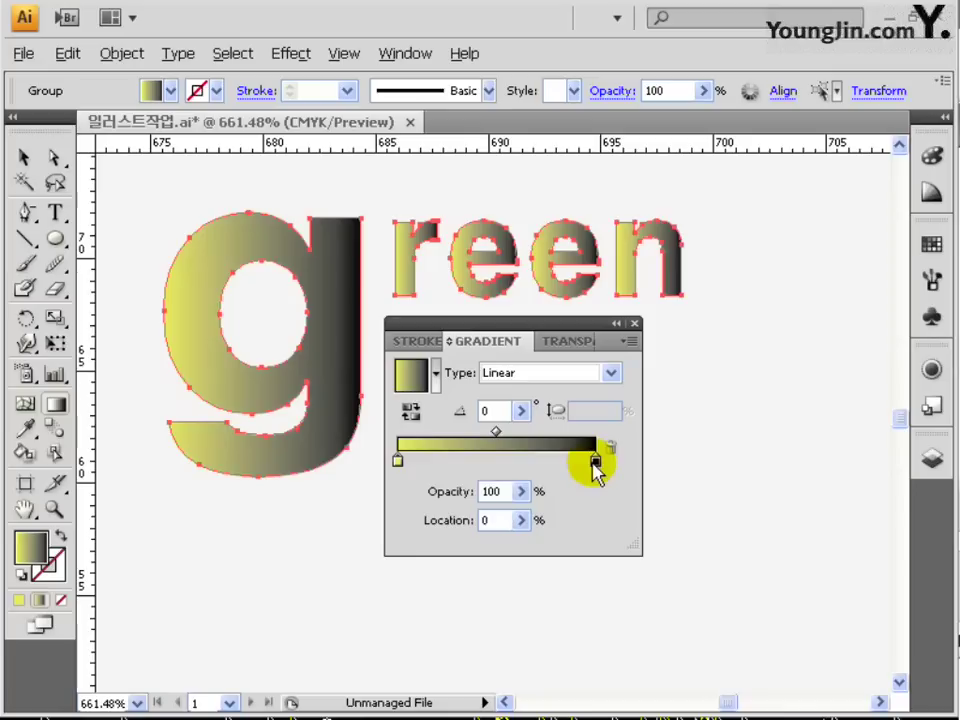
Set the ending stop of the "green" lettering's gradient to CMYK C 80, M 0, Y 100, K 0.
{"action": "double_click", "coordinate": [594, 462]}
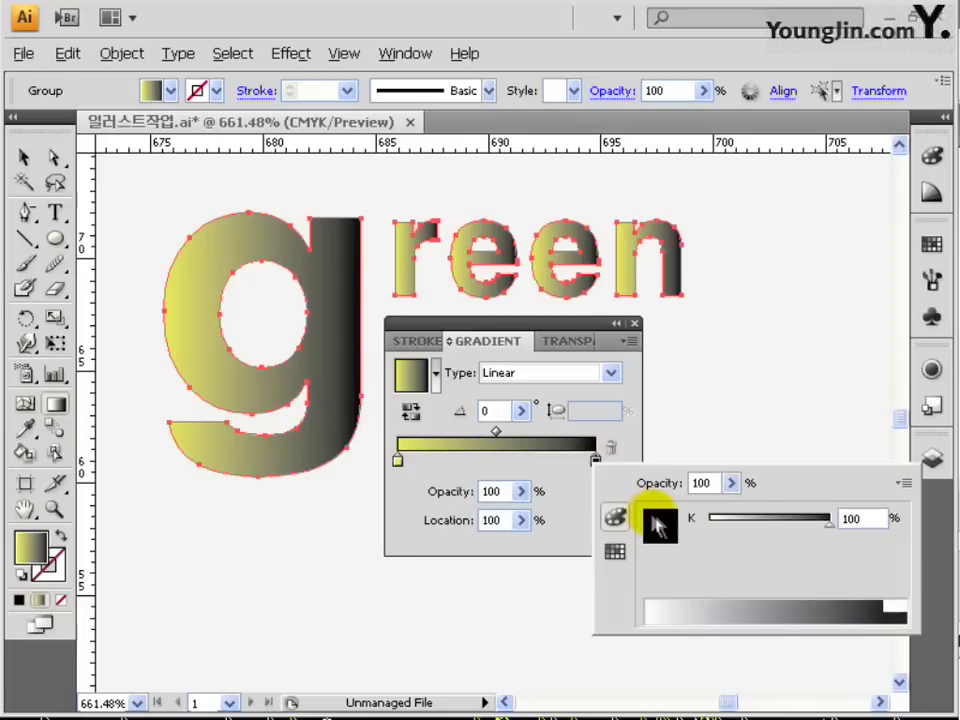
{"action": "left_click", "coordinate": [902, 485]}
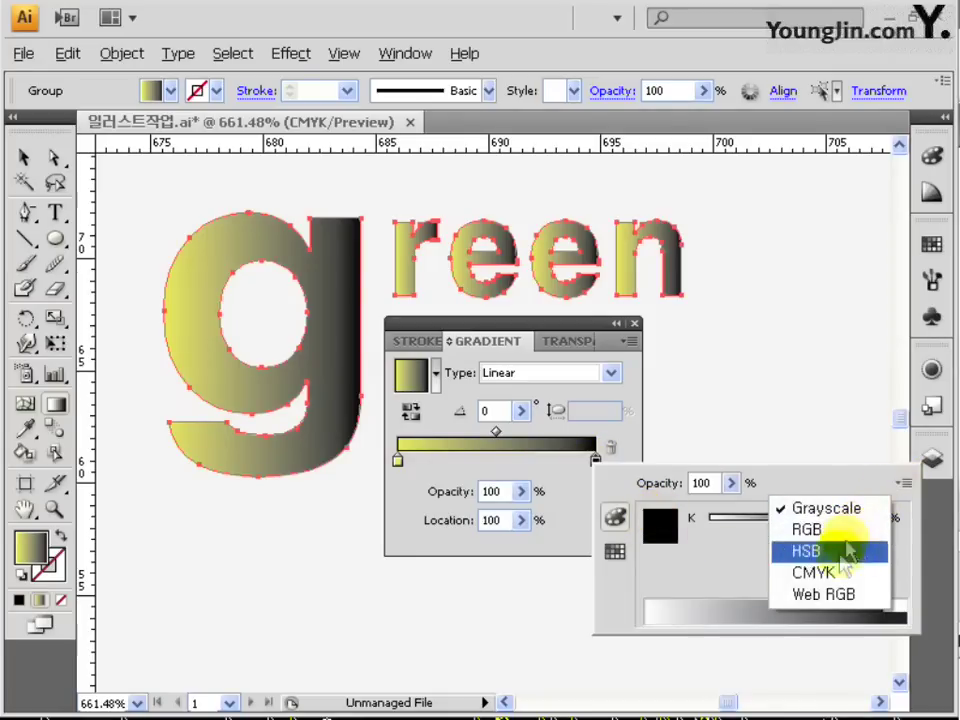
{"action": "left_click", "coordinate": [812, 573]}
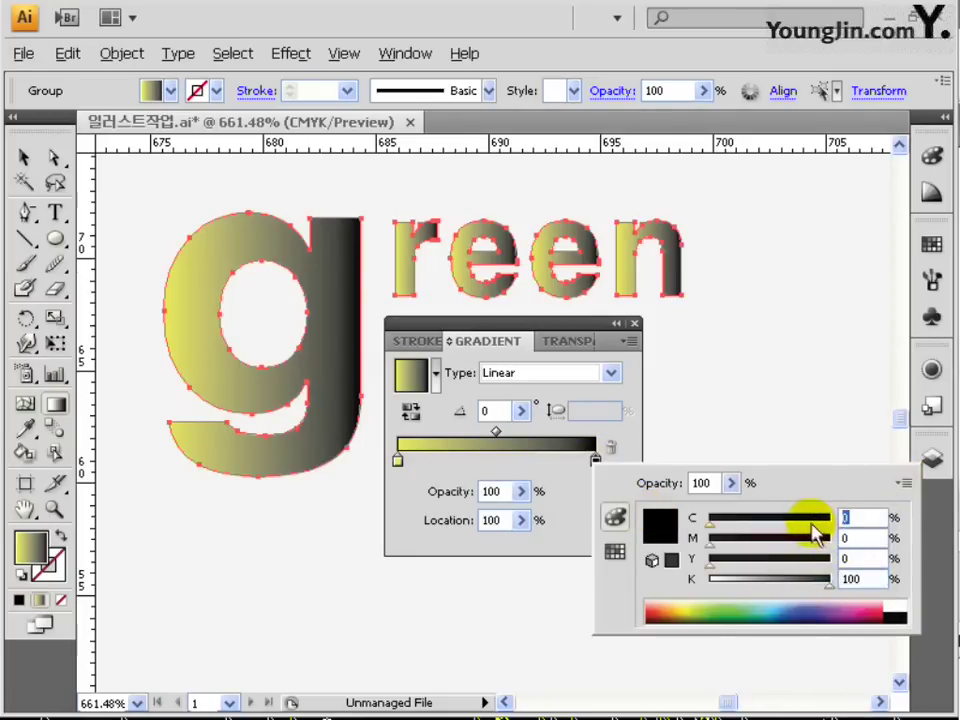
{"action": "type", "text": "80"}
{"action": "key", "text": "Tab"}
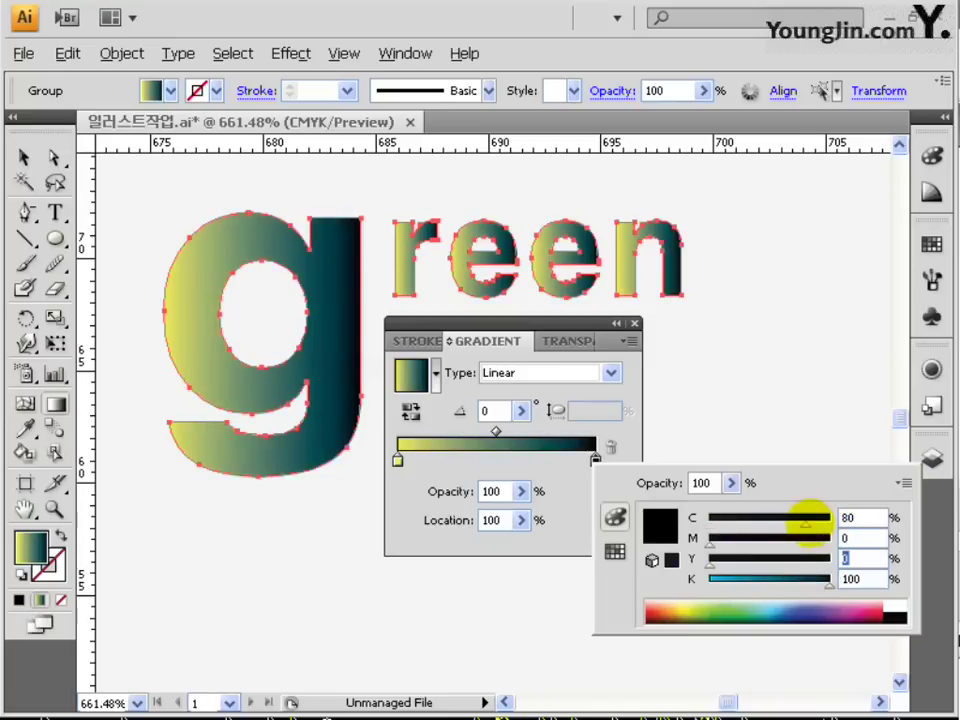
{"action": "type", "text": "100"}
{"action": "key", "text": "Tab"}
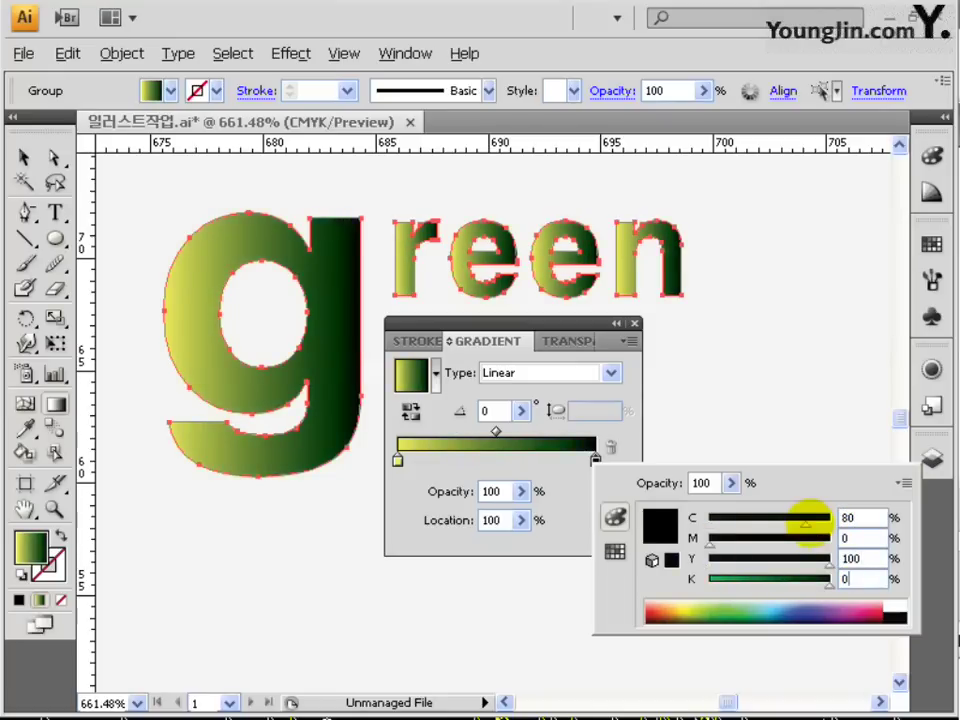
{"action": "type", "text": "0"}
{"action": "key", "text": "Return"}
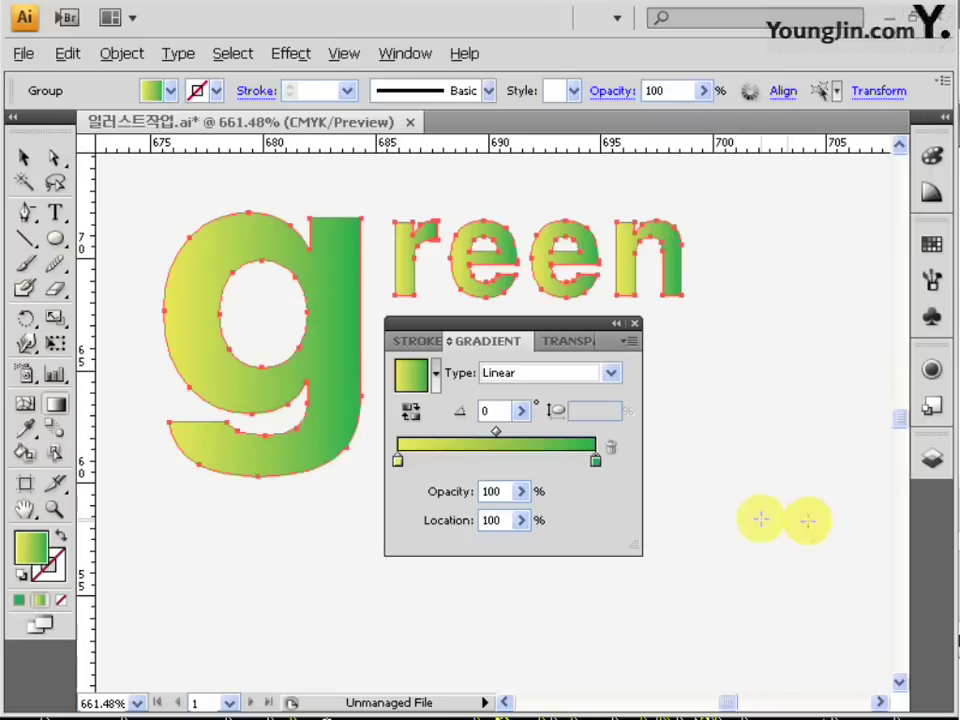
Add a middle stop to the "green" lettering's gradient and set its location to 50%.
{"action": "left_click", "coordinate": [494, 460]}
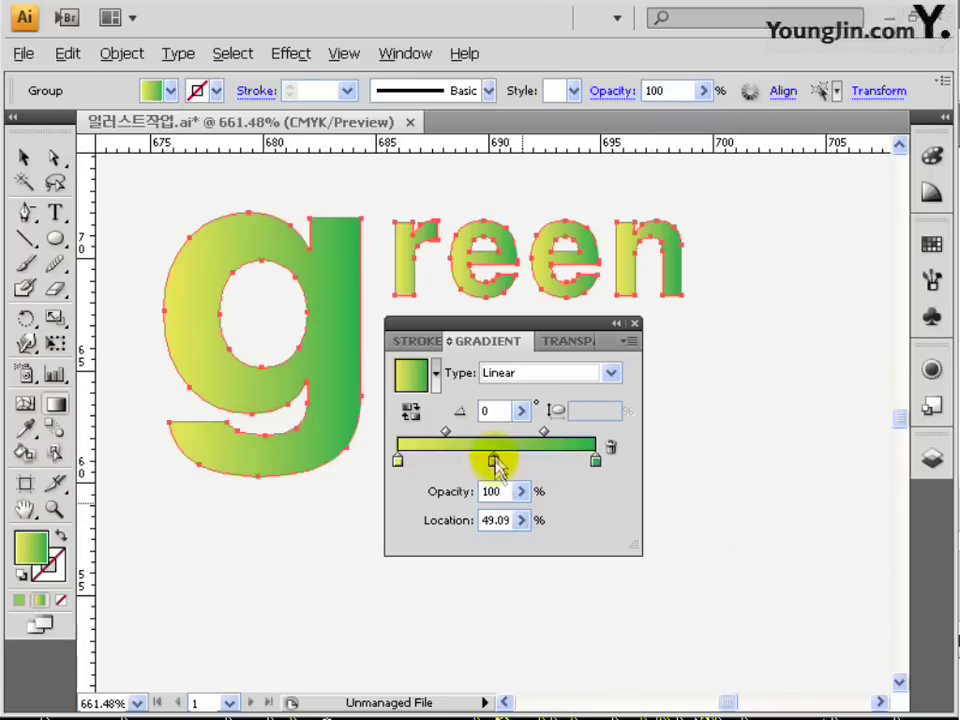
{"action": "left_click", "coordinate": [519, 520]}
{"action": "left_click", "coordinate": [505, 521]}
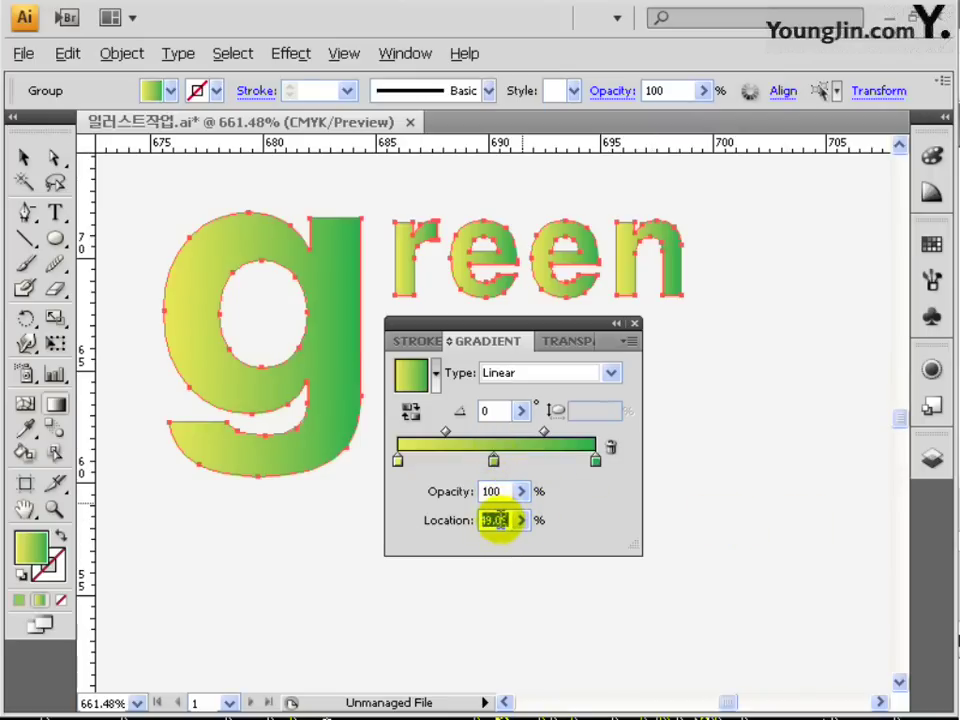
{"action": "type", "text": "50"}
{"action": "key", "text": "Return"}
Make the middle stop of the "green" gradient white by setting its CMYK values to 0, and close the gradient settings.
{"action": "double_click", "coordinate": [497, 462]}
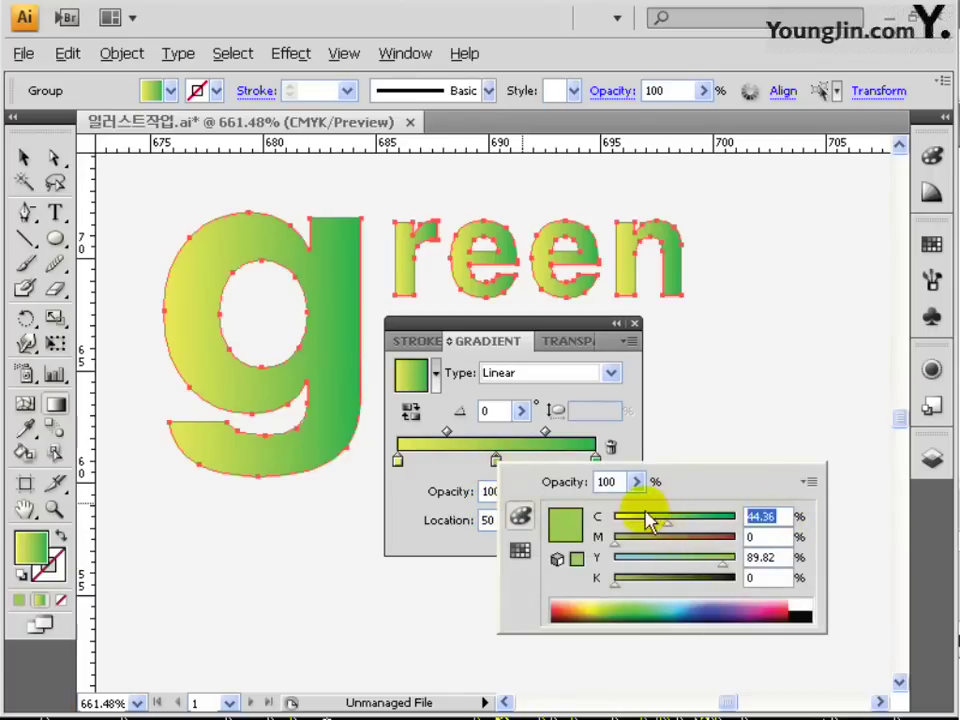
{"action": "key", "text": "Tab"}
{"action": "type", "text": "0"}
{"action": "key", "text": "Return"}
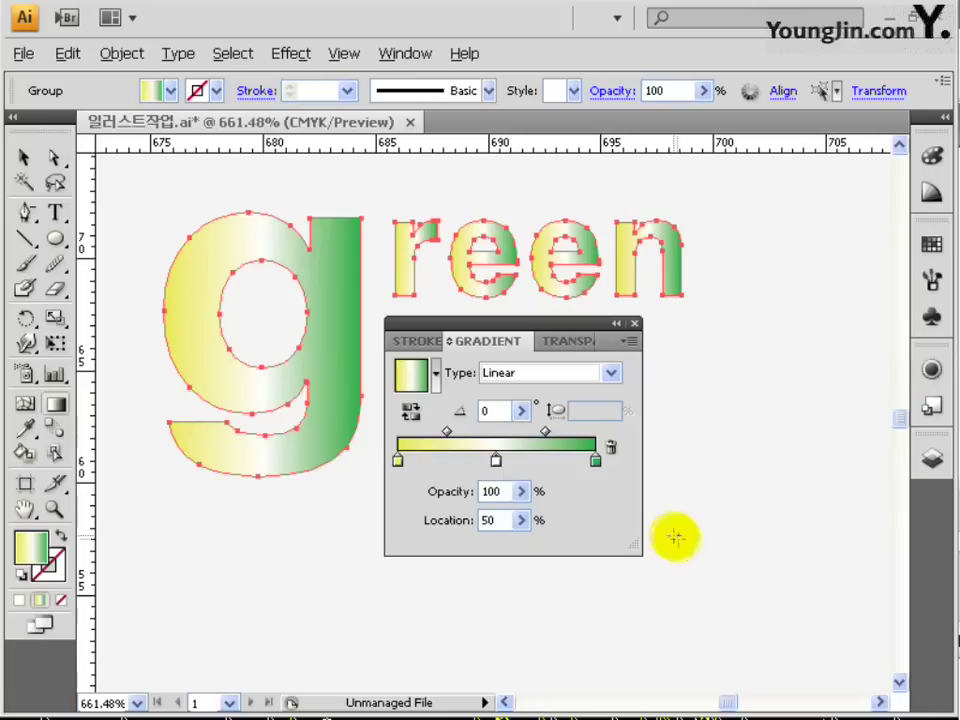
{"action": "left_click", "coordinate": [634, 325]}
Add the text "apple", place it directly below "reen" and enlarge it to fill the space beside the "g".
{"action": "left_click", "coordinate": [56, 212]}
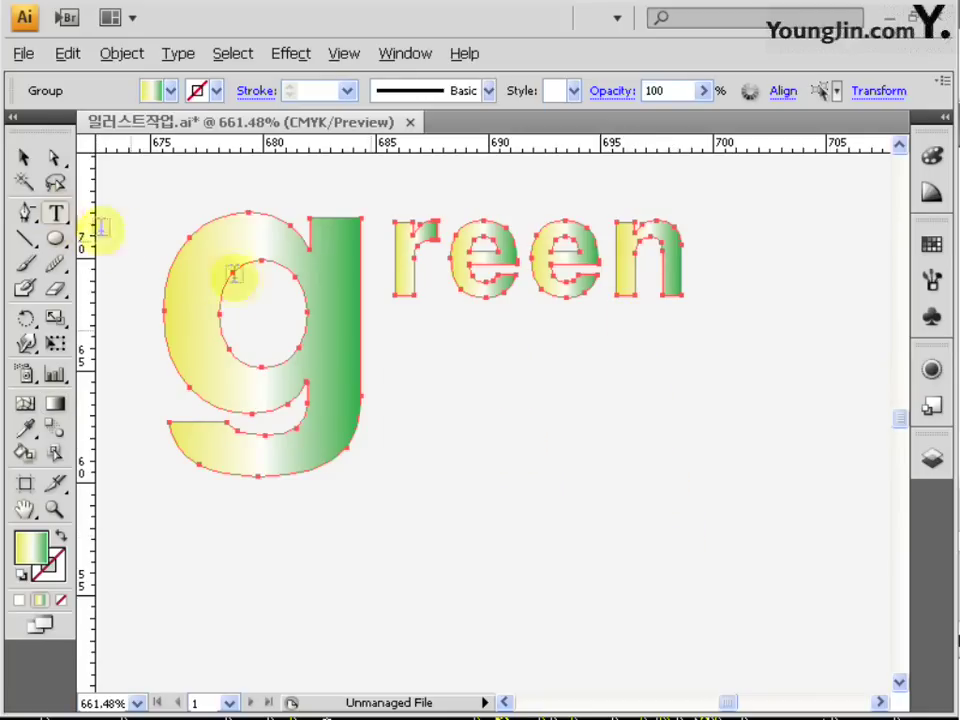
{"action": "left_click", "coordinate": [470, 520]}
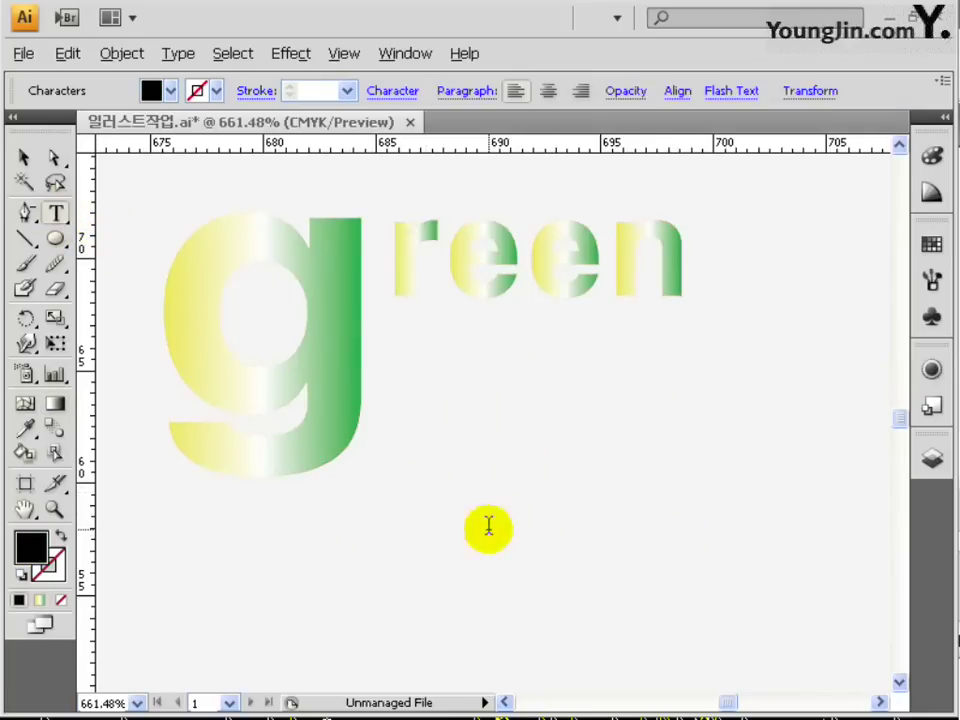
{"action": "type", "text": "app"}
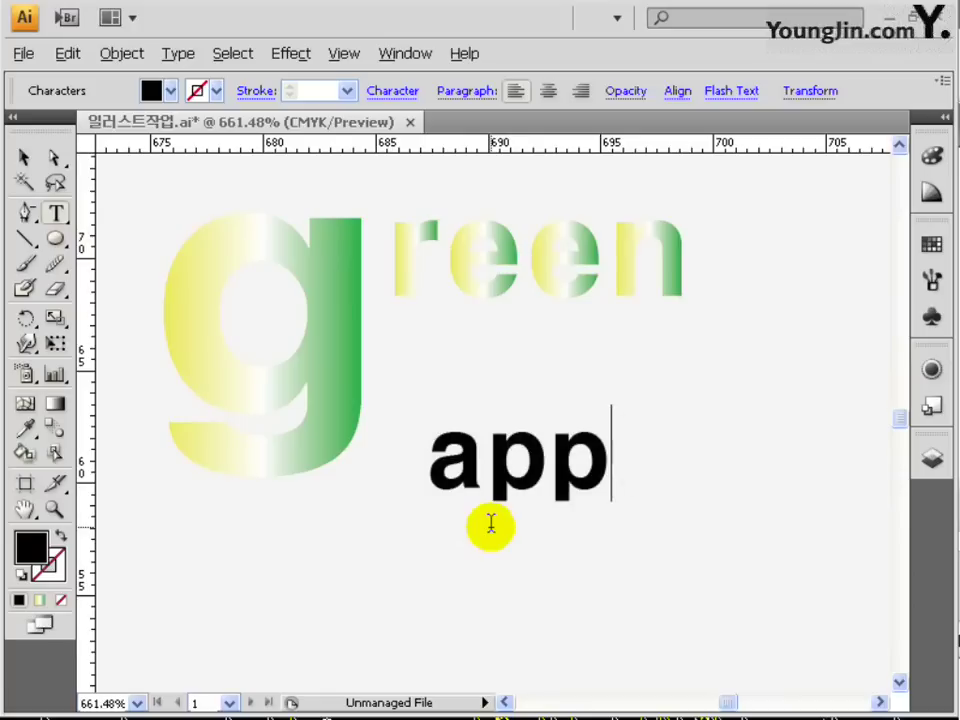
{"action": "type", "text": "le"}
{"action": "key", "text": "Escape"}
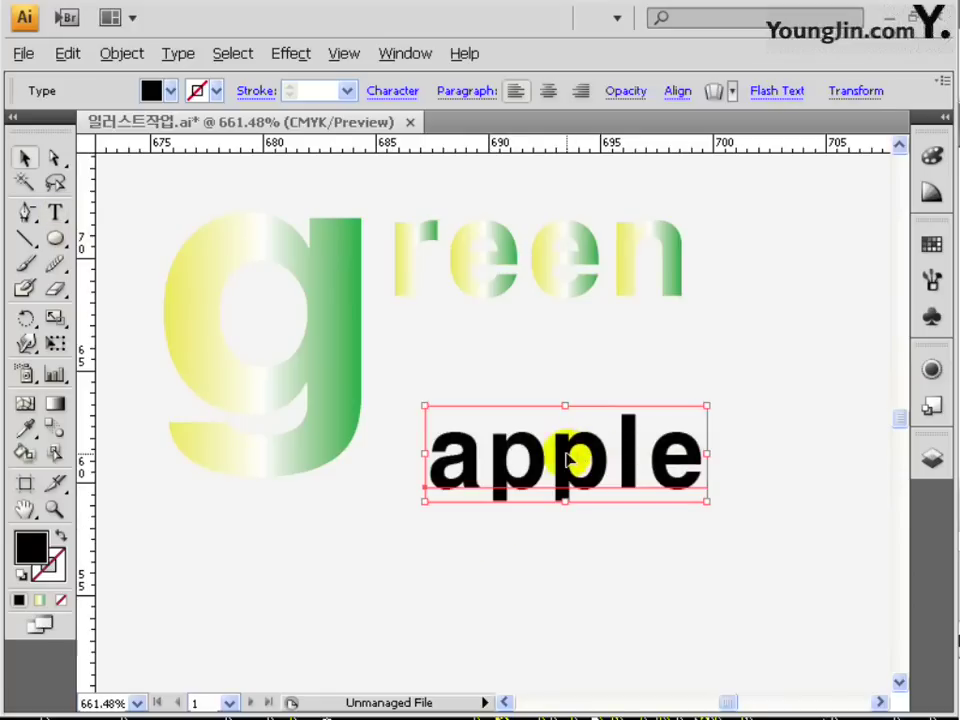
{"action": "left_click_drag", "start_coordinate": [537, 452], "coordinate": [496, 362]}
{"action": "left_click_drag", "start_coordinate": [671, 411], "coordinate": [692, 387]}
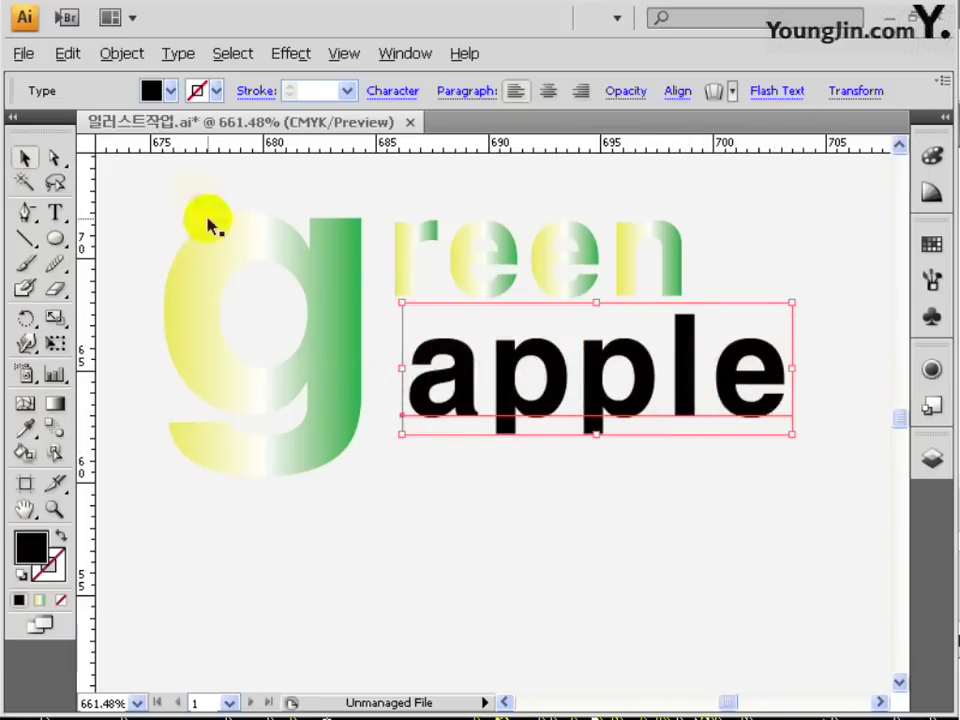
Convert the "apple" text to outlines and fill it with the linear gradient at an angle of -90°.
{"action": "left_click", "coordinate": [179, 55]}
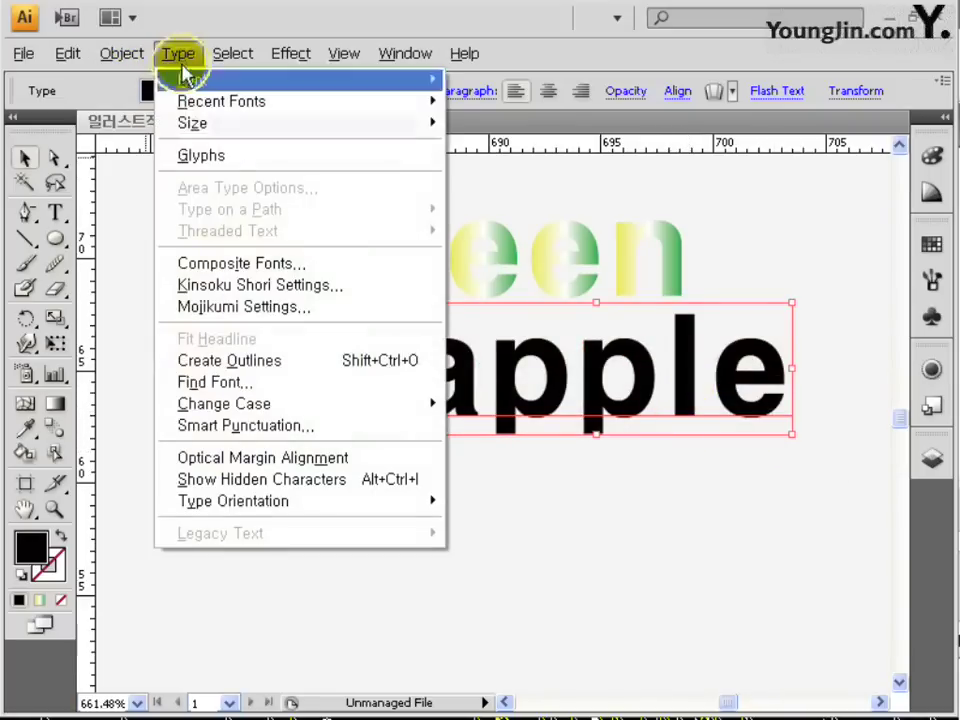
{"action": "left_click", "coordinate": [260, 366]}
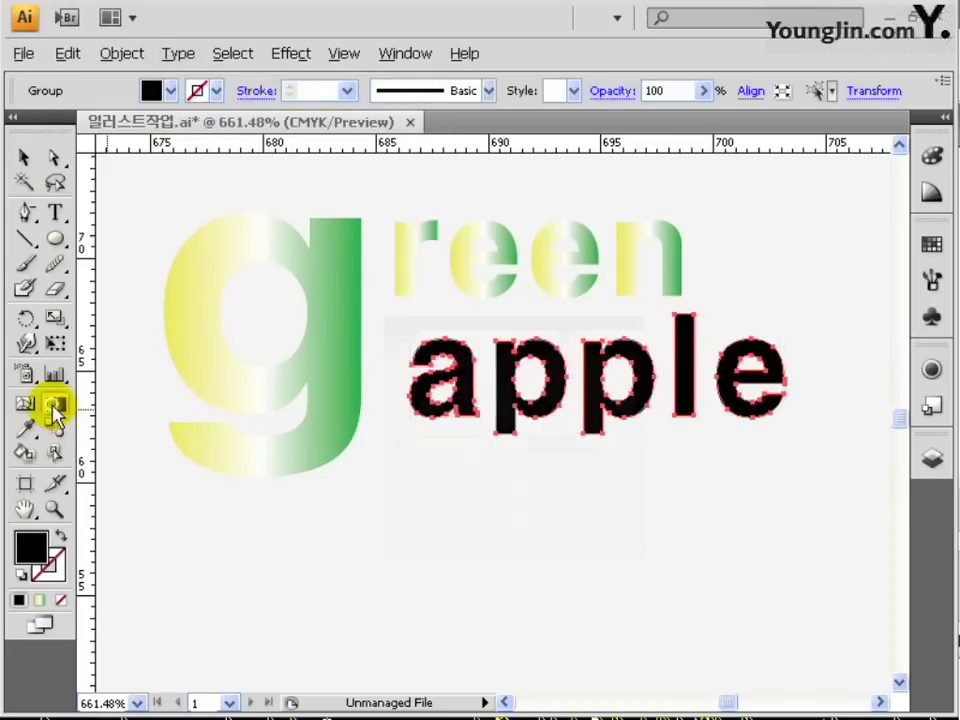
{"action": "double_click", "coordinate": [55, 405]}
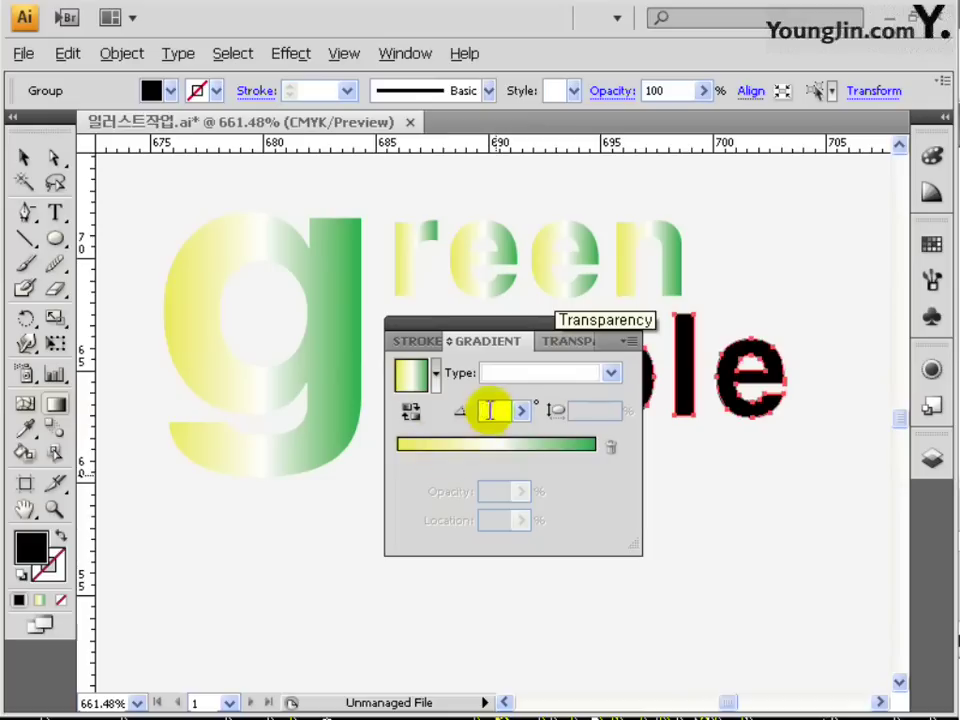
{"action": "left_click", "coordinate": [489, 412]}
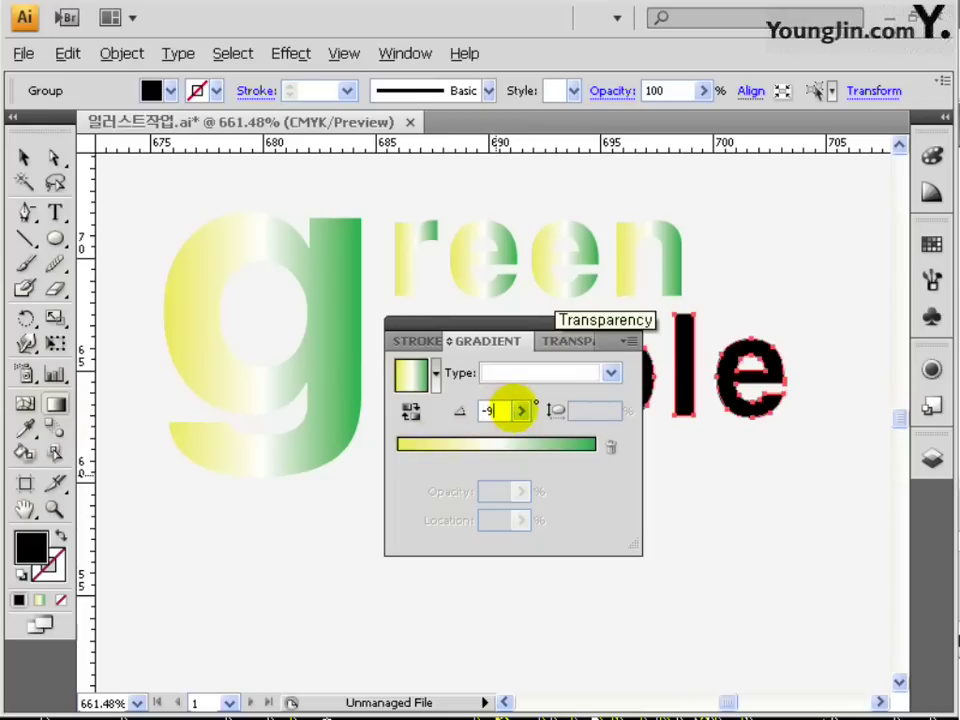
{"action": "key", "text": "Return"}
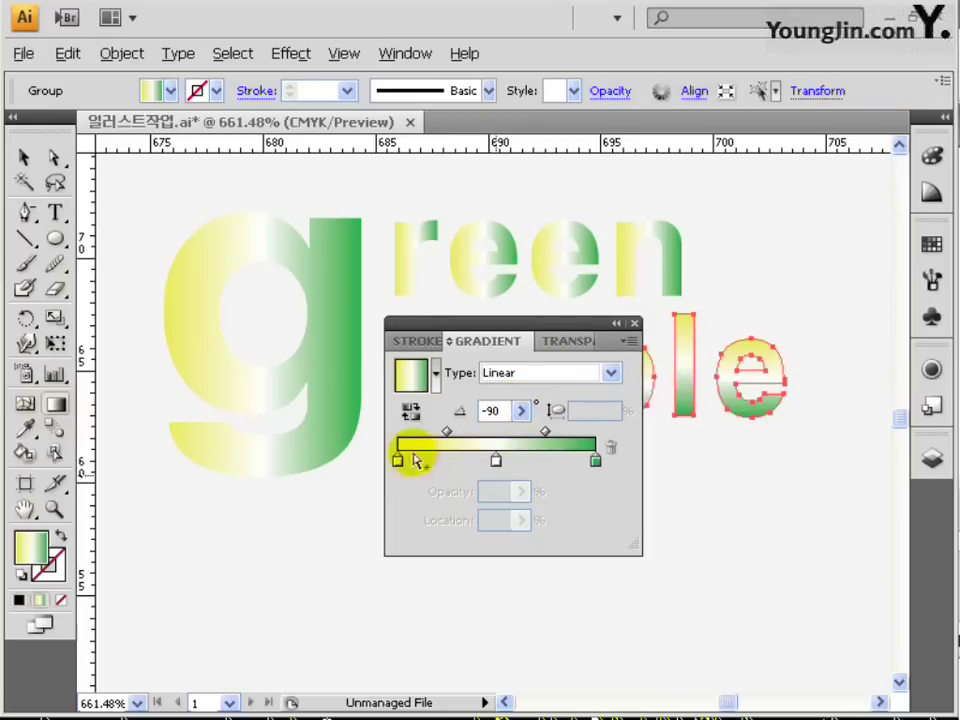
Set the starting stop of the "apple" gradient to orange with M 60 and Y 100.
{"action": "double_click", "coordinate": [398, 461]}
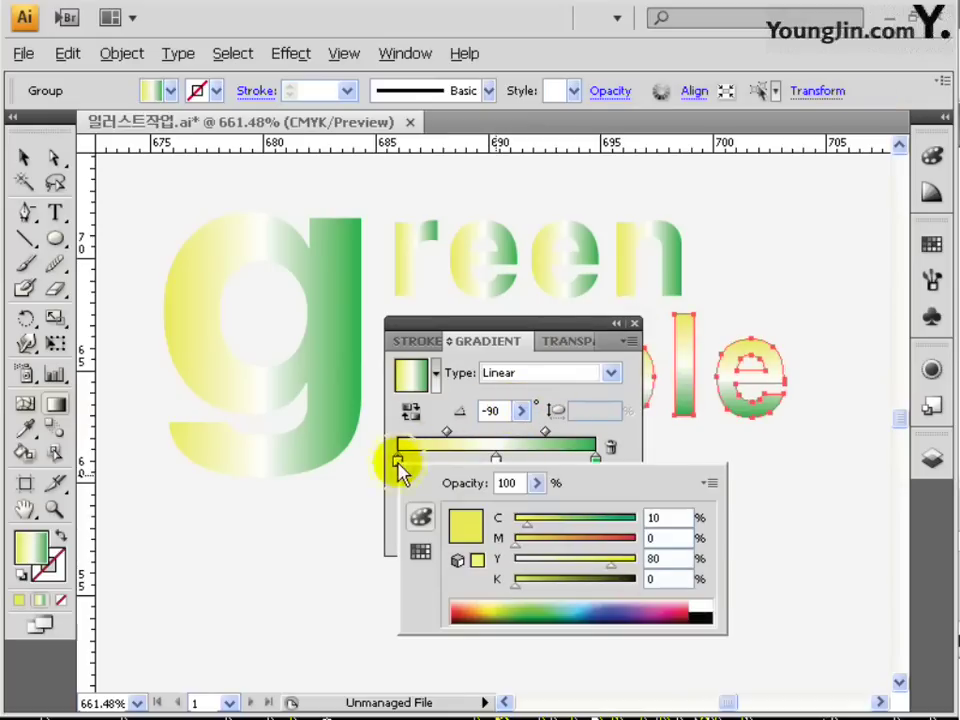
{"action": "left_click", "coordinate": [660, 517]}
{"action": "type", "text": "60"}
{"action": "key", "text": "Tab"}
{"action": "type", "text": "100"}
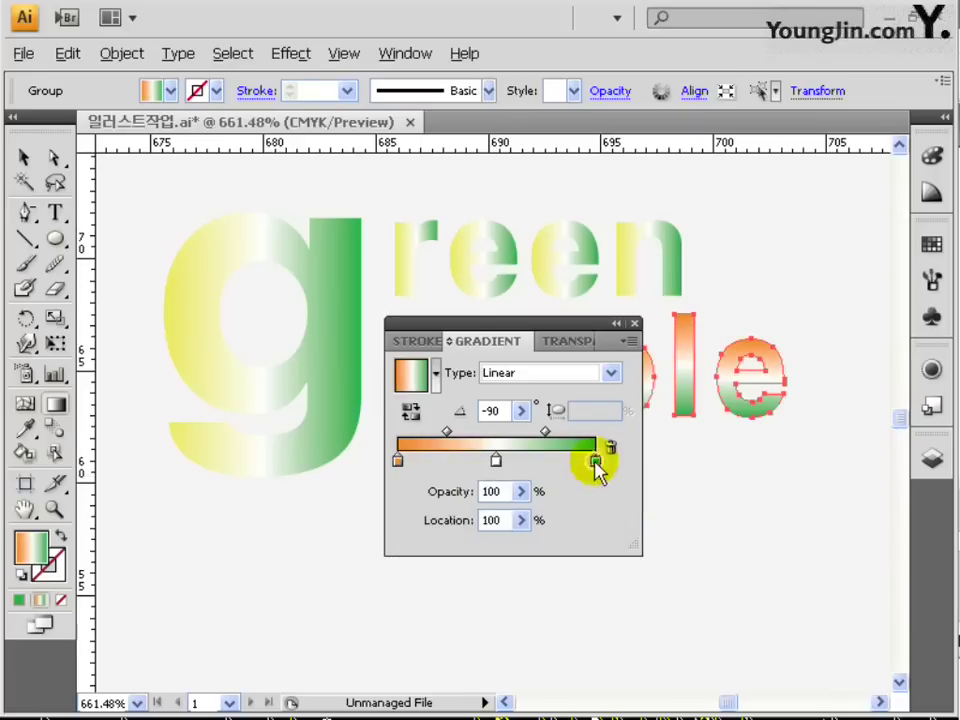
Set the ending stop of the "apple" gradient to CMYK C 0, M 100, Y 100, K 0 and close the gradient settings.
{"action": "double_click", "coordinate": [596, 459]}
{"action": "left_click", "coordinate": [868, 516]}
{"action": "type", "text": "0"}
{"action": "key", "text": "Tab"}
{"action": "type", "text": "100"}
{"action": "key", "text": "Tab"}
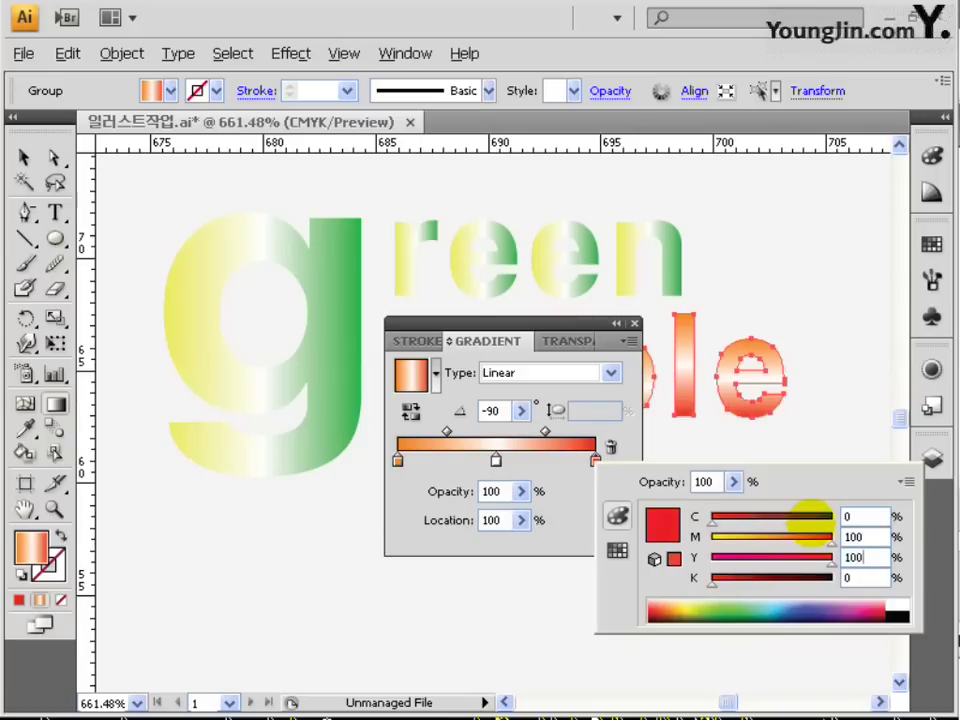
{"action": "key", "text": "Return"}
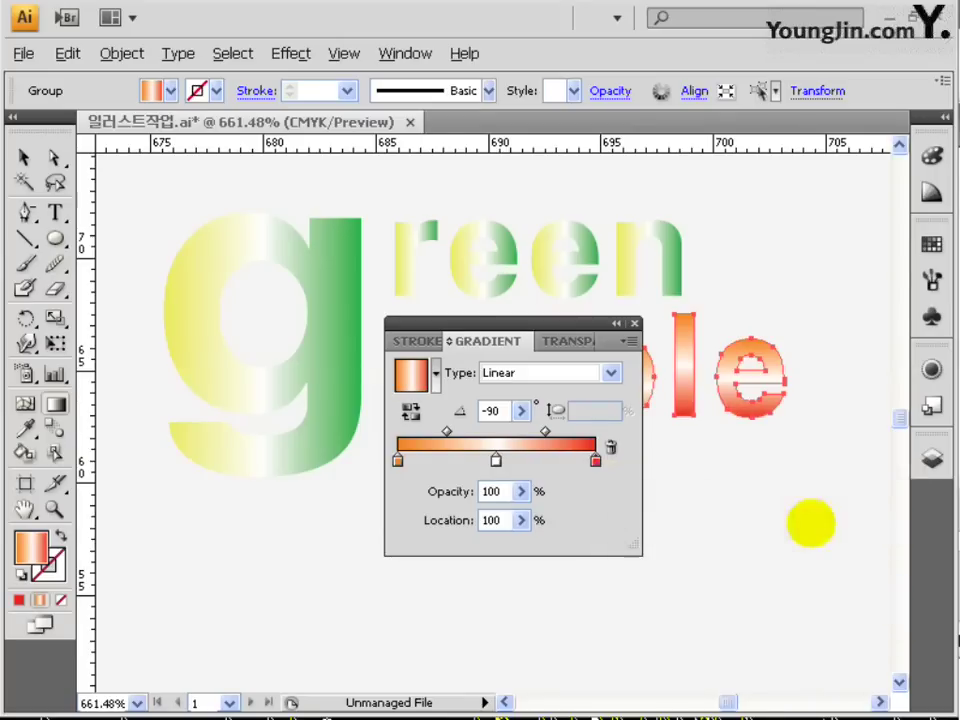
{"action": "left_click", "coordinate": [634, 323]}
Enlarge "reen" and "apple" to fit closely beside the "g" and select all the lettering.
{"action": "left_click", "coordinate": [24, 157]}
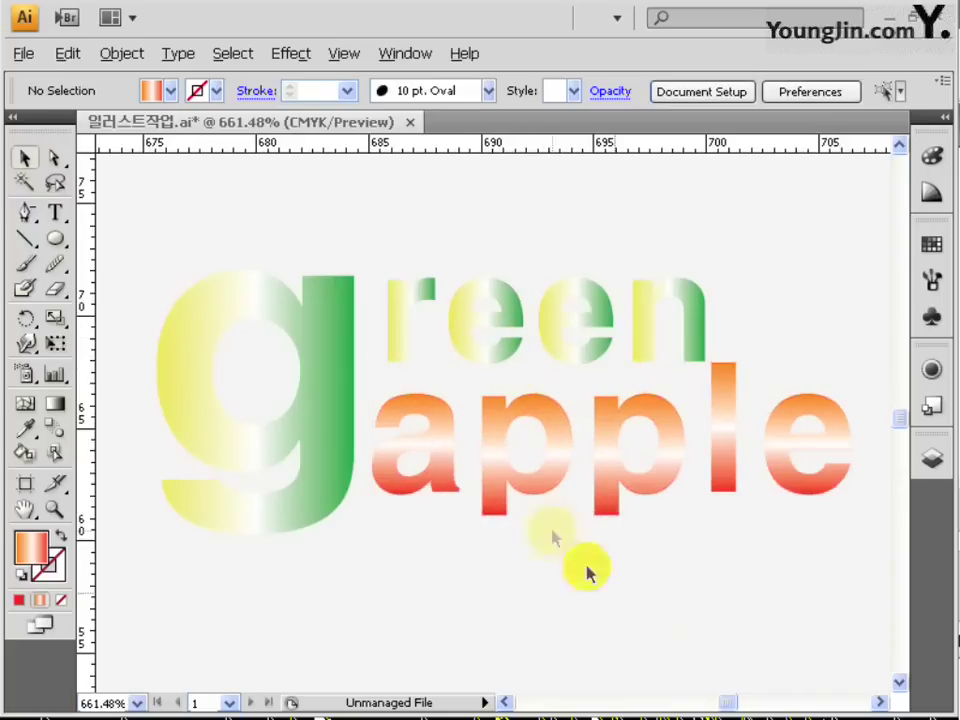
{"action": "left_click_drag", "start_coordinate": [662, 598], "coordinate": [640, 568]}
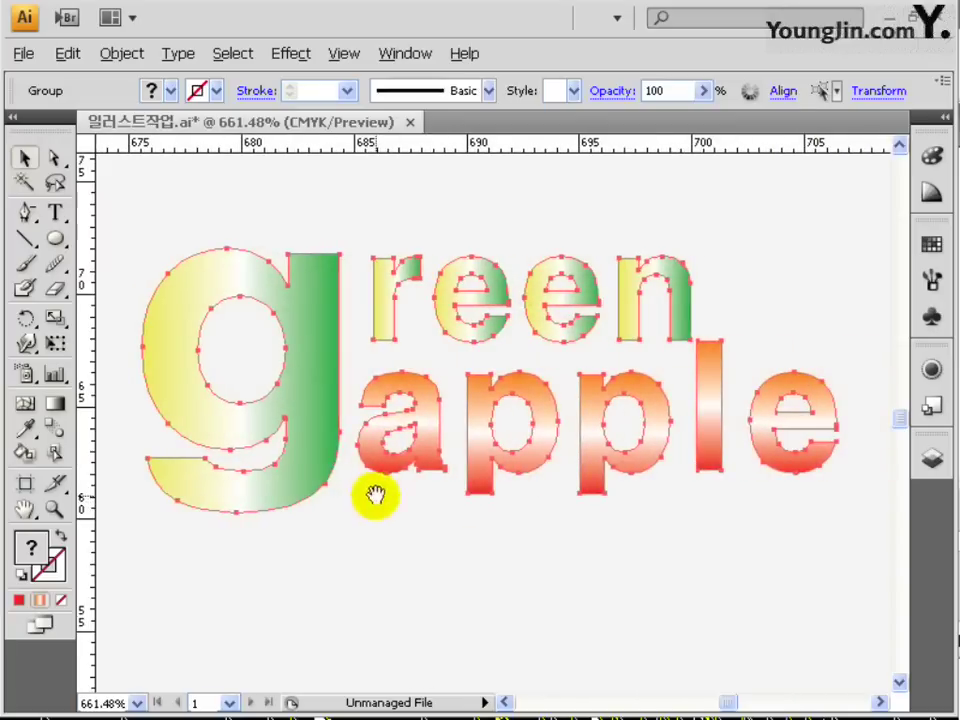
Draw a slightly tall ellipse in the empty area below the lettering and fill it with CMYK C 0, M 100, Y 100, K 0.
{"action": "left_click", "coordinate": [55, 238]}
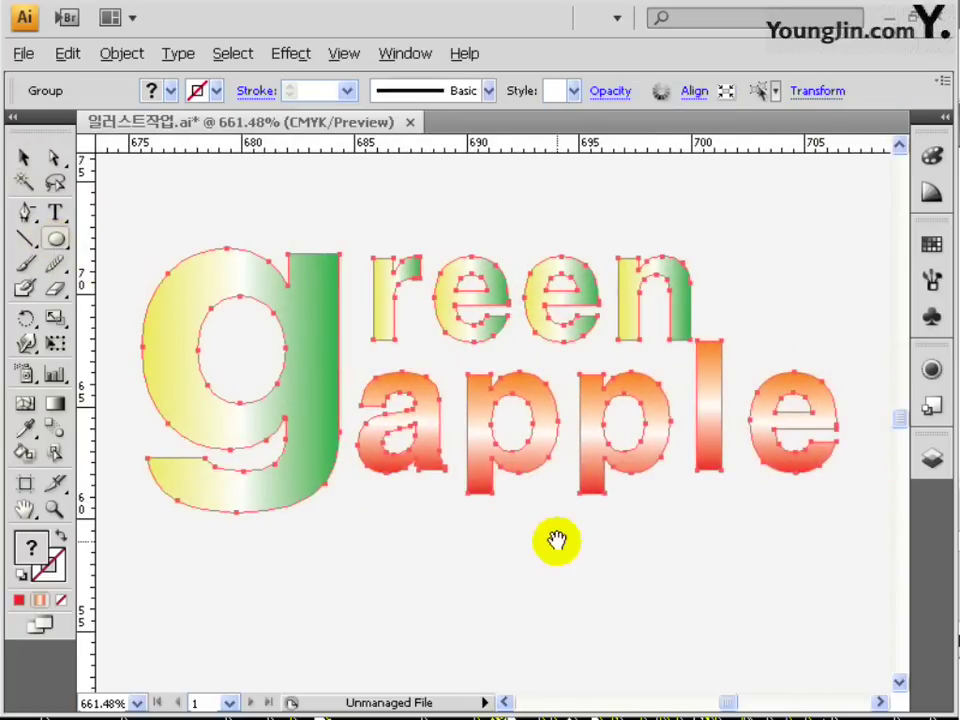
{"action": "scroll", "coordinate": [405, 339], "scroll_direction": "down", "scroll_amount": 5}
{"action": "left_click_drag", "start_coordinate": [405, 339], "coordinate": [528, 482]}
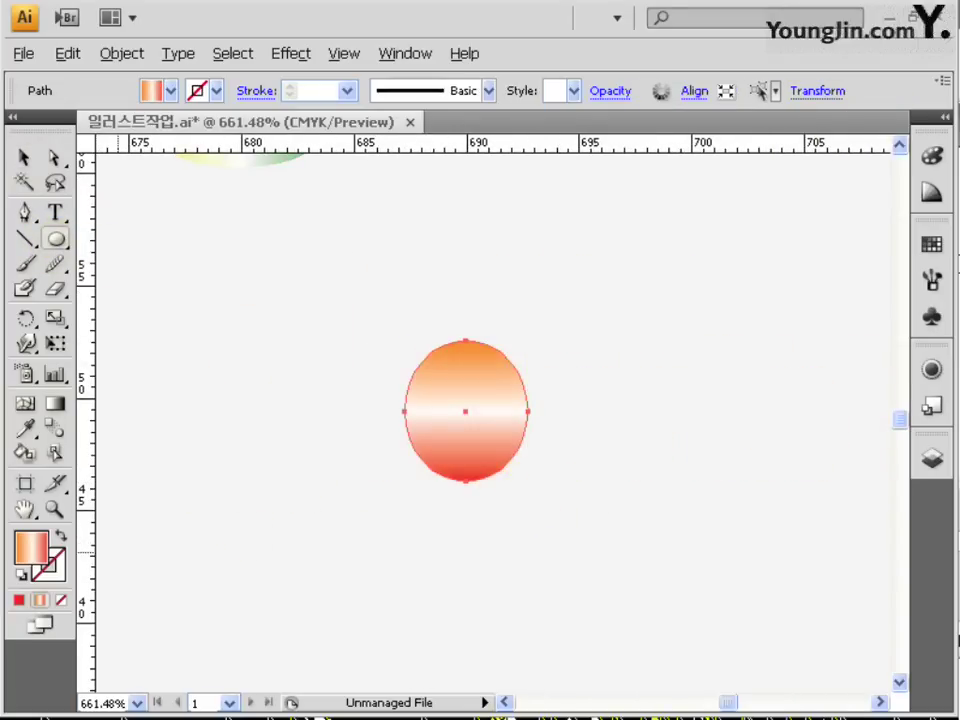
{"action": "left_click", "coordinate": [38, 555]}
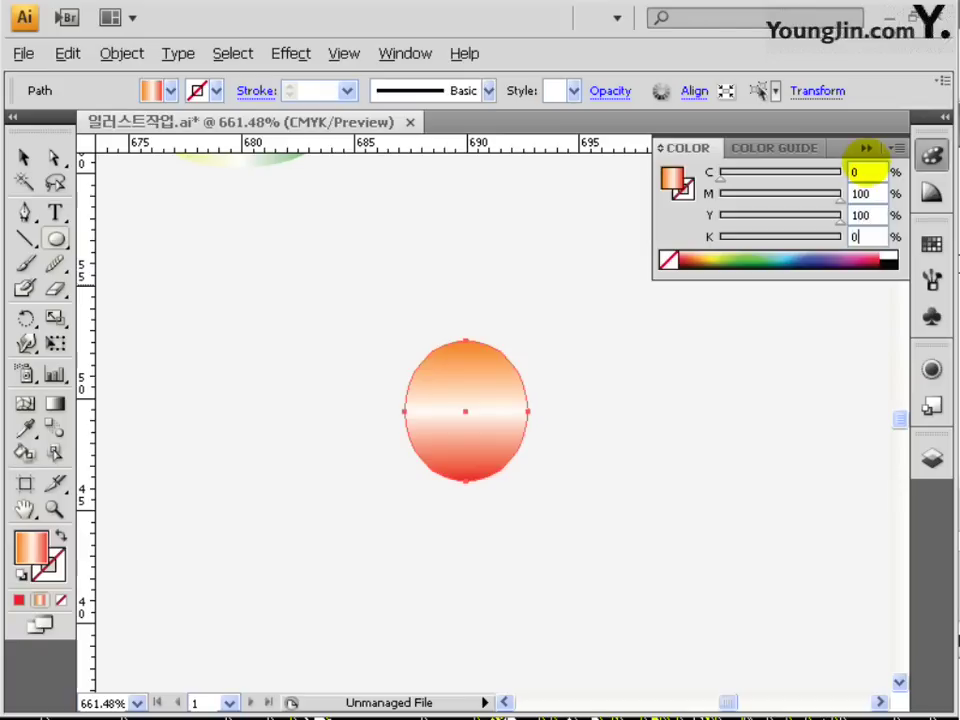
{"action": "key", "text": "Return"}
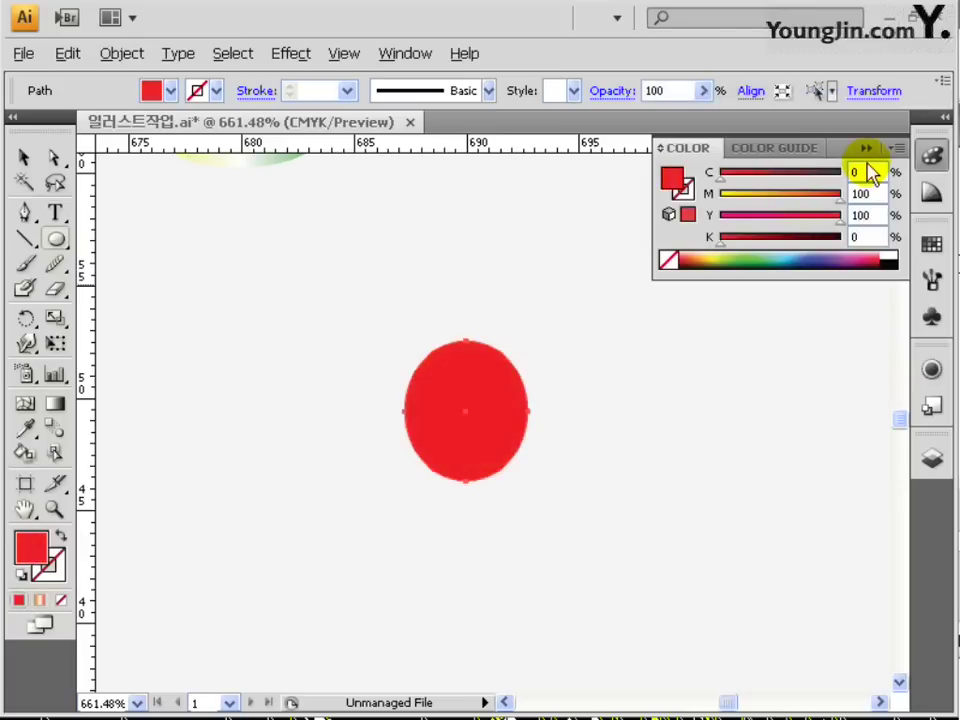
Duplicate the red ellipse sideways by half its width and exclude the overlap of the two ellipses with Pathfinder.
{"action": "left_click", "coordinate": [24, 158]}
{"action": "left_click_drag", "start_coordinate": [500, 425], "coordinate": [566, 447]}
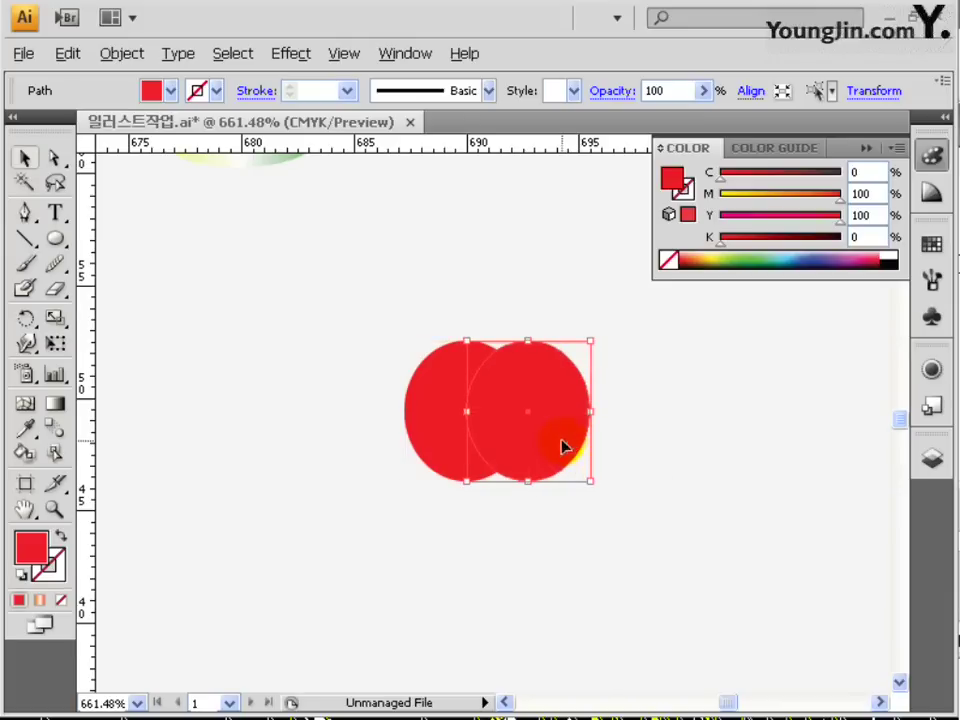
{"action": "left_click_drag", "start_coordinate": [381, 304], "coordinate": [615, 518]}
{"action": "left_click", "coordinate": [428, 64]}
{"action": "left_click", "coordinate": [545, 478]}
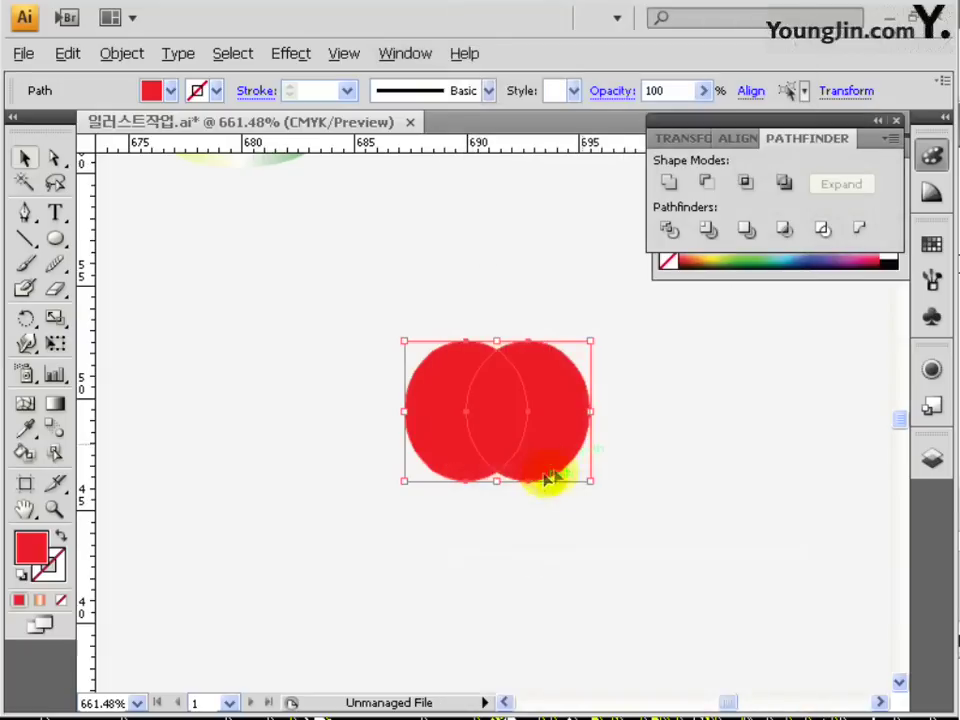
{"action": "left_click", "coordinate": [786, 183]}
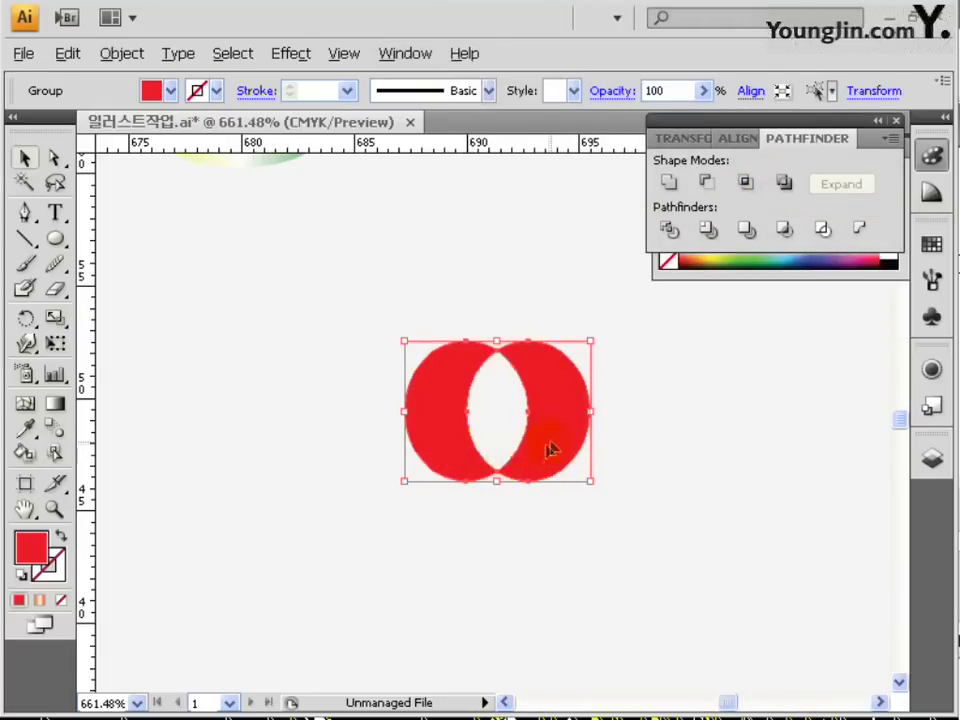
Draw a small curved red leaf with the Pen tool, rising from the upper point where the two ellipses meet.
{"action": "left_click_drag", "start_coordinate": [229, 251], "coordinate": [465, 545]}
{"action": "left_click", "coordinate": [24, 216]}
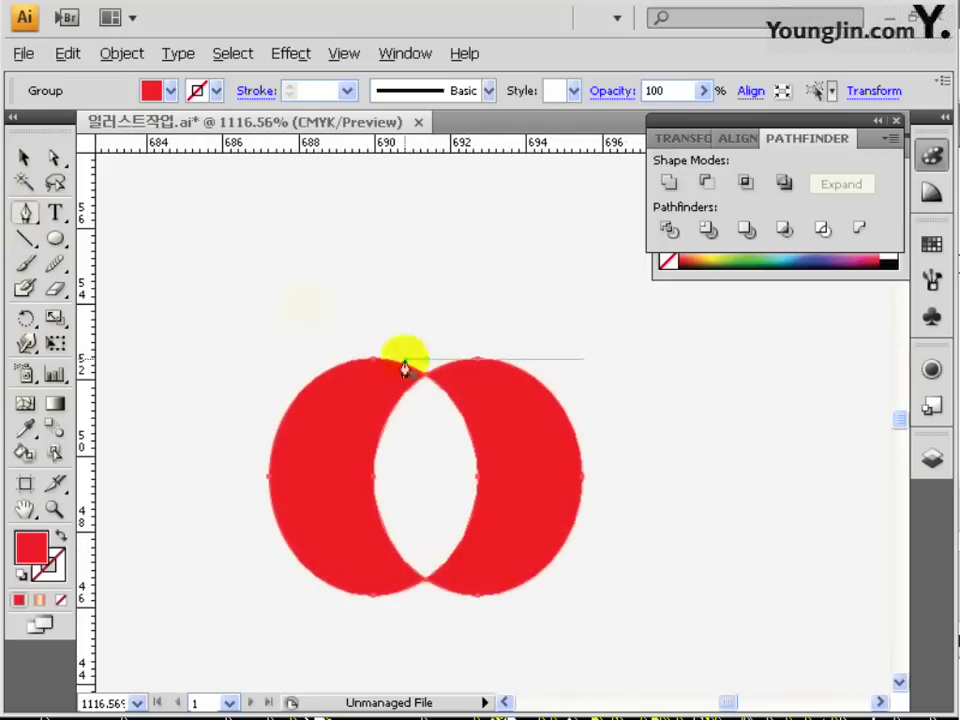
{"action": "left_click_drag", "start_coordinate": [425, 269], "coordinate": [408, 314]}
{"action": "left_click_drag", "start_coordinate": [424, 375], "coordinate": [424, 388]}
{"action": "left_click", "coordinate": [425, 269]}
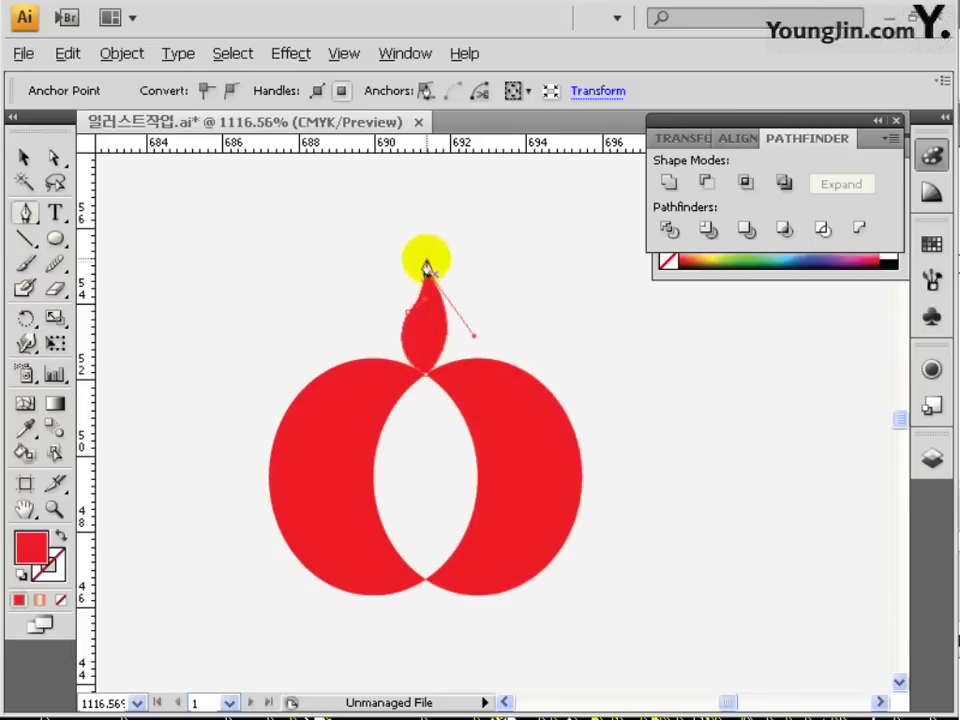
Group the leaf with the excluded ellipses as one apple symbol and close the Pathfinder and color settings.
{"action": "left_click", "coordinate": [24, 157]}
{"action": "left_click_drag", "start_coordinate": [242, 236], "coordinate": [640, 637]}
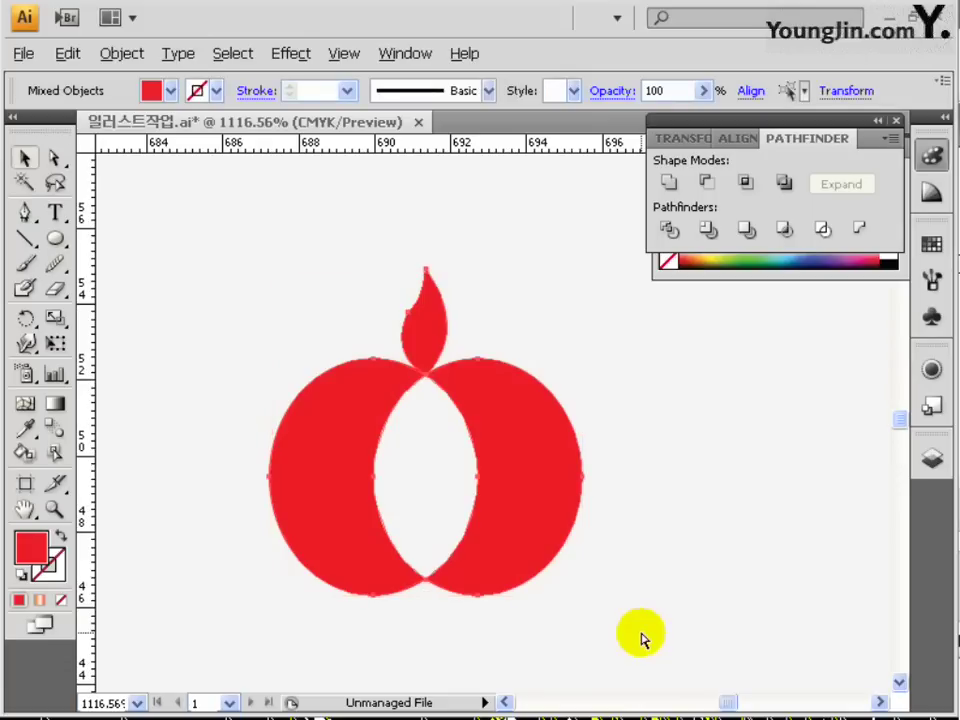
{"action": "key", "text": "ctrl+g"}
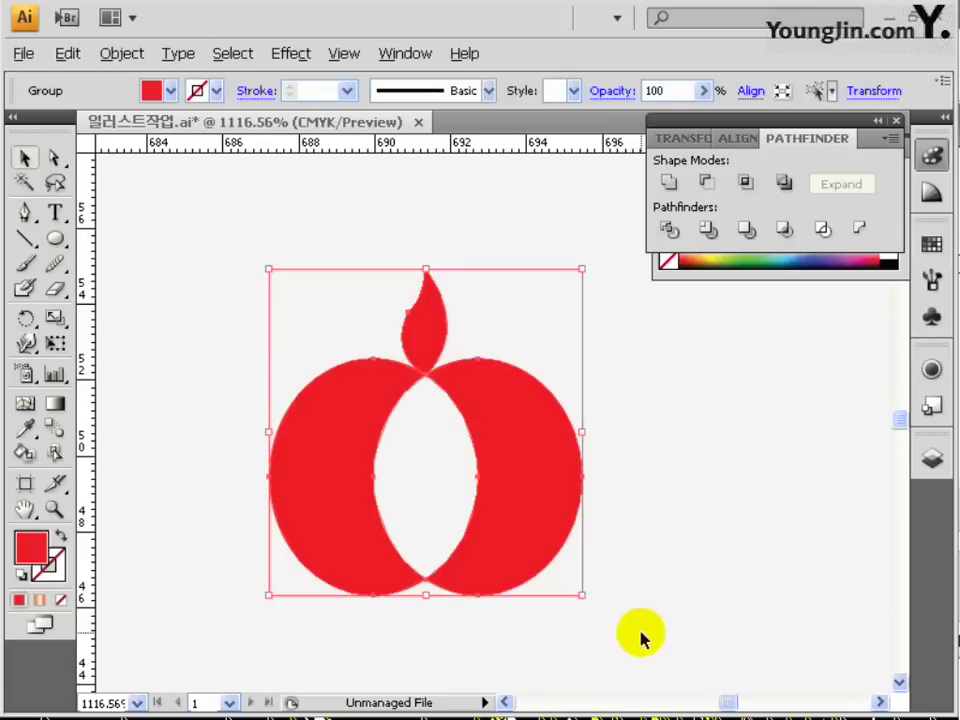
{"action": "left_click", "coordinate": [699, 536]}
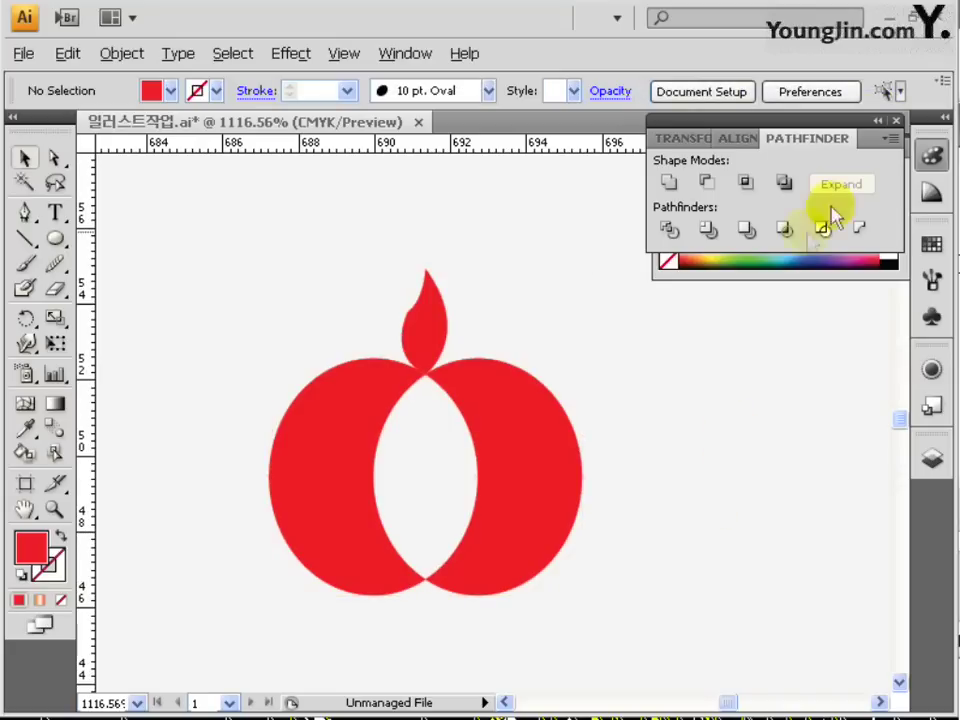
{"action": "left_click", "coordinate": [896, 121]}
{"action": "left_click", "coordinate": [882, 155]}
Enlarge the red apple symbol and place it to the right of the "green apple" lettering.
{"action": "left_click_drag", "start_coordinate": [350, 446], "coordinate": [589, 439]}
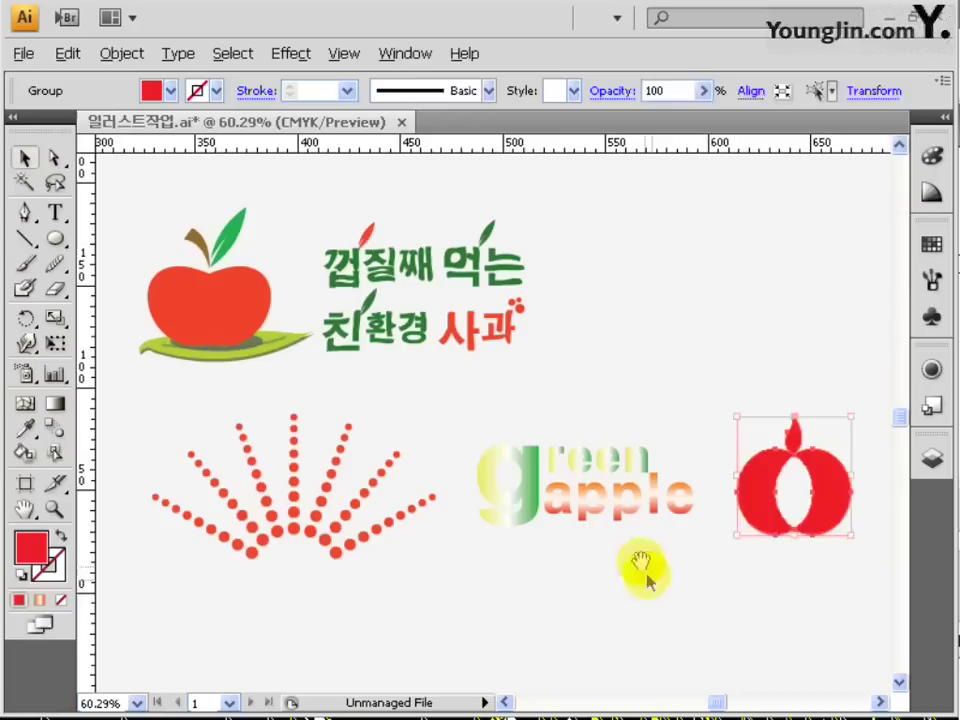
{"action": "left_click", "coordinate": [645, 578]}
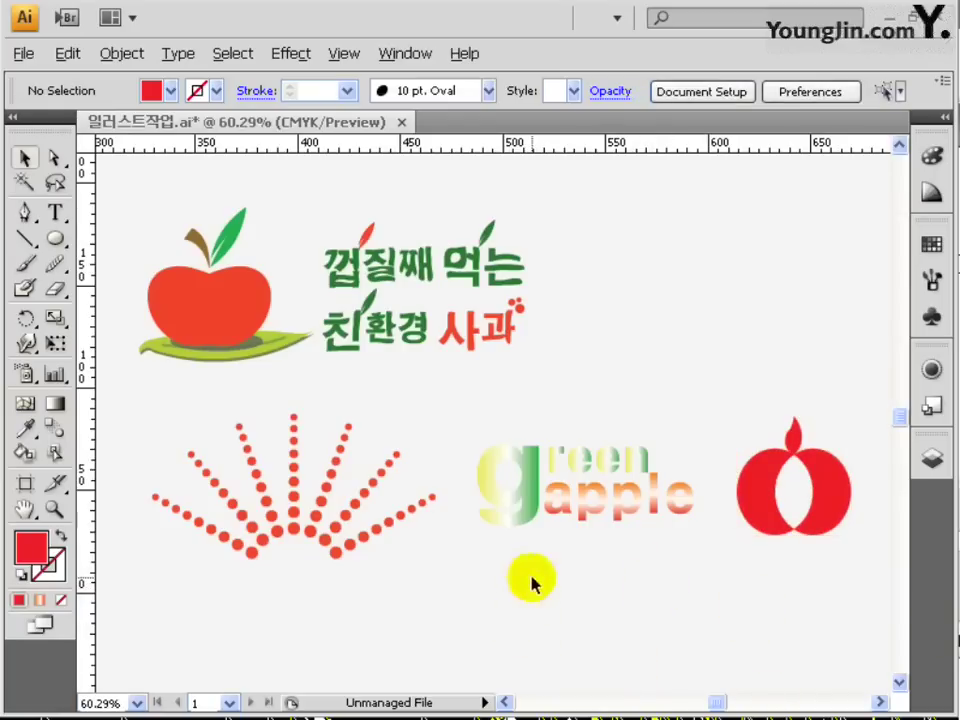
Move the apple illustration with its leaf plate to the upper-left corner of the artboard's grid and reduce its size.
{"action": "left_click_drag", "start_coordinate": [186, 291], "coordinate": [344, 350]}
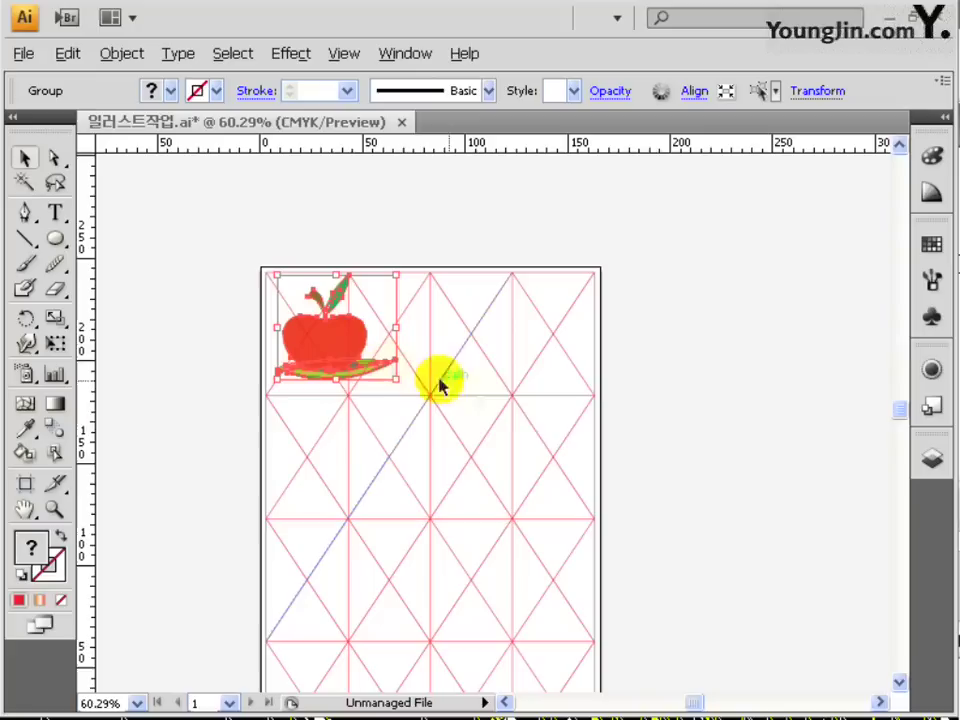
Create a rectangle 166 mm wide and as tall as the artboard, and remove its fill.
{"action": "left_click", "coordinate": [707, 465]}
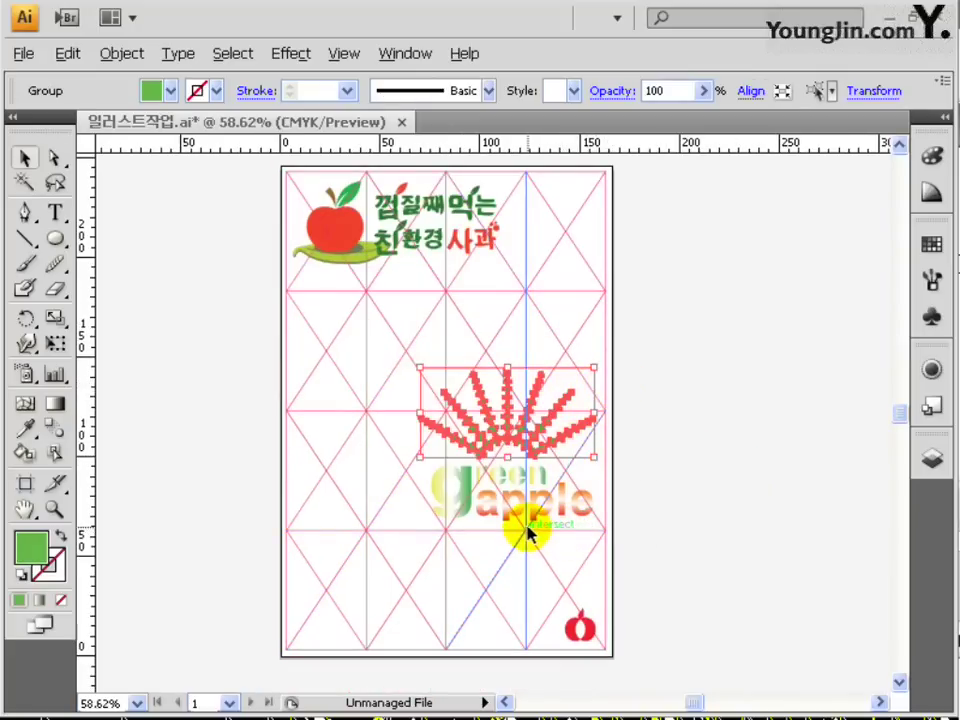
{"action": "left_click_drag", "start_coordinate": [62, 242], "coordinate": [115, 185]}
{"action": "left_click", "coordinate": [143, 257]}
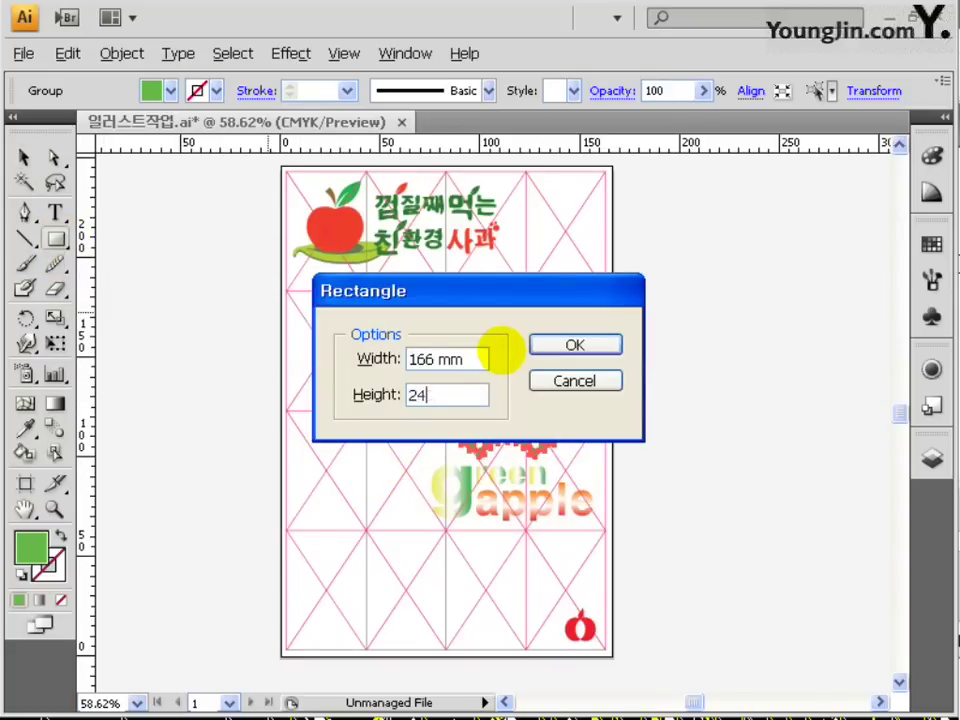
{"action": "left_click", "coordinate": [566, 344]}
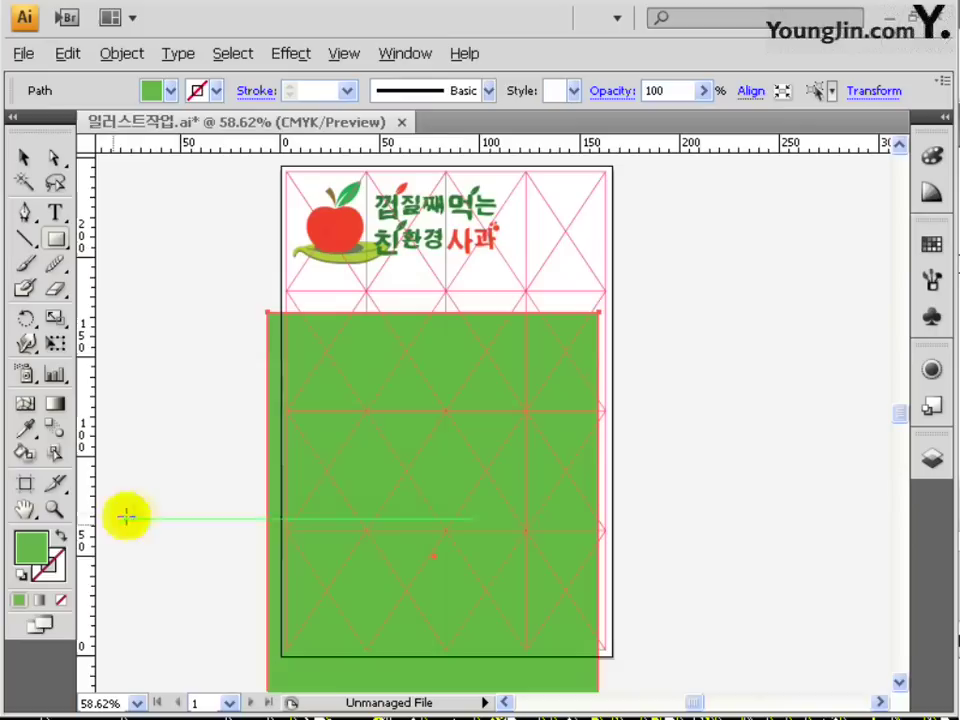
{"action": "left_click", "coordinate": [58, 596]}
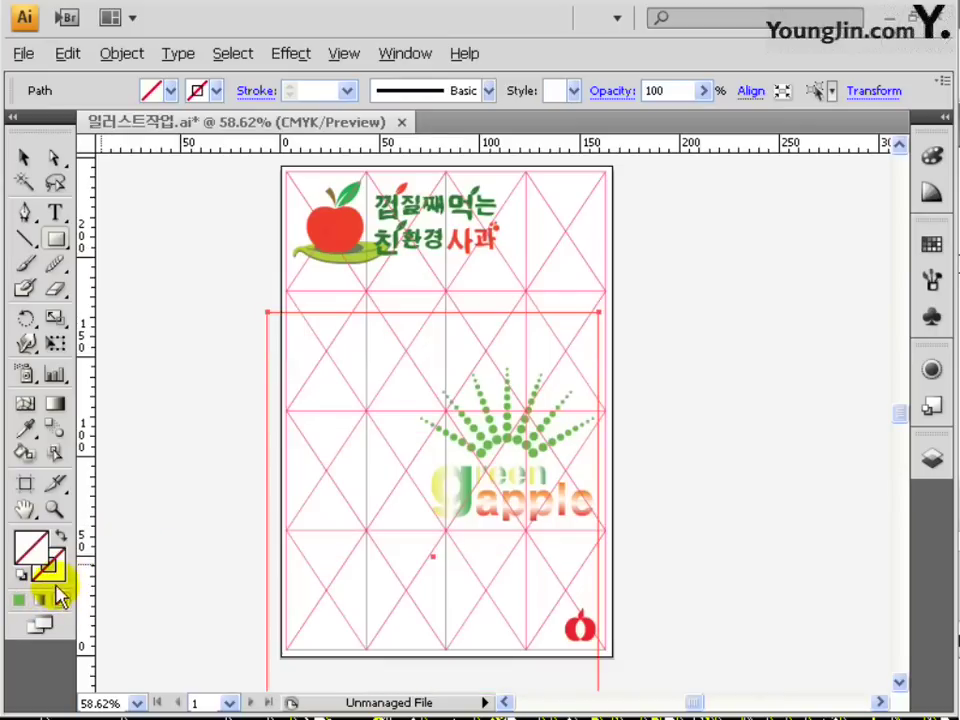
Align the unfilled rectangle to the artboard, centring it horizontally and vertically so its edges match the artboard's.
{"action": "left_click", "coordinate": [388, 56]}
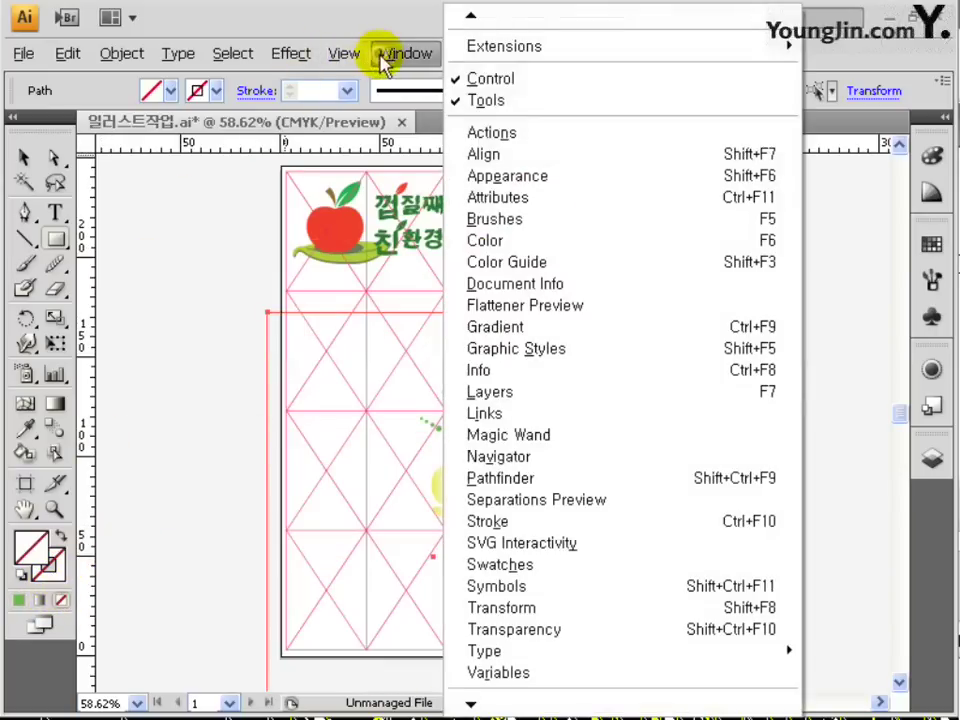
{"action": "left_click", "coordinate": [530, 152]}
{"action": "left_click", "coordinate": [862, 276]}
{"action": "left_click", "coordinate": [805, 345]}
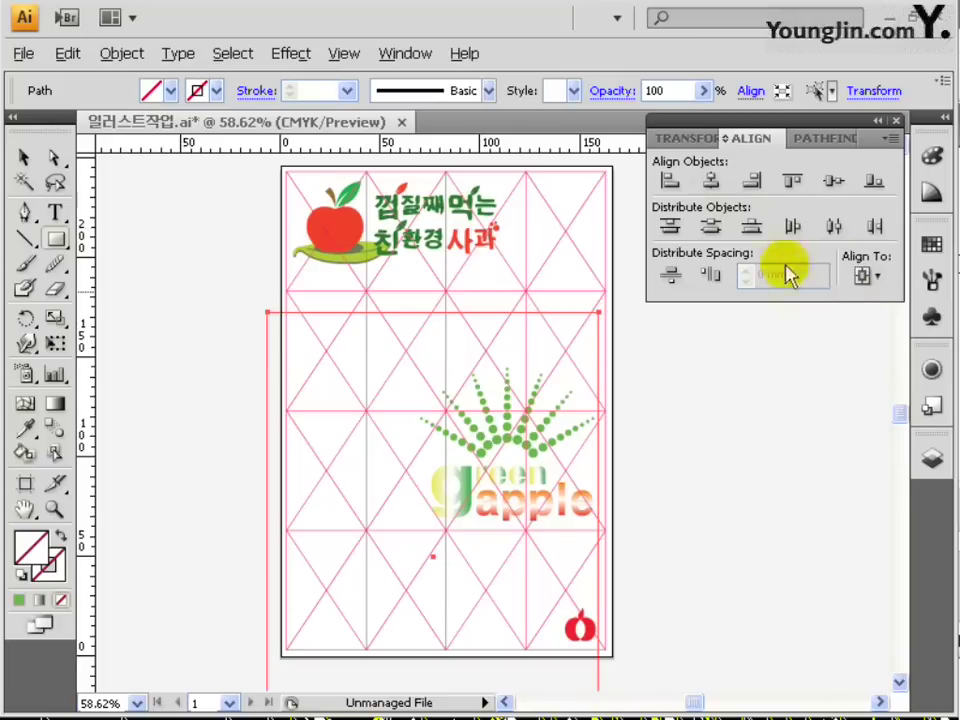
{"action": "left_click", "coordinate": [711, 184]}
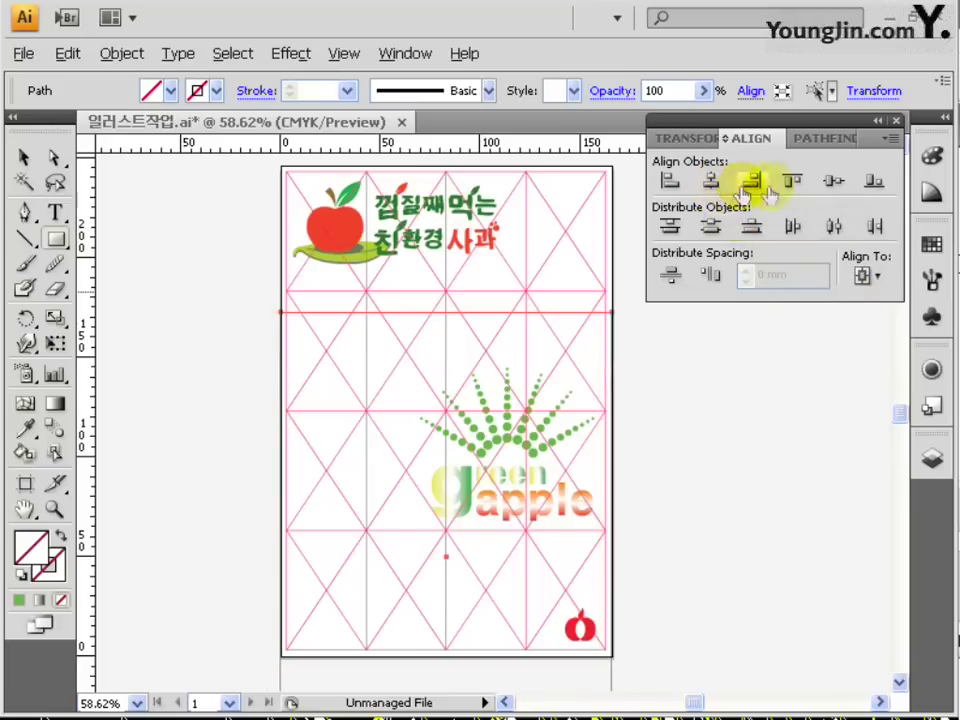
{"action": "left_click", "coordinate": [835, 185]}
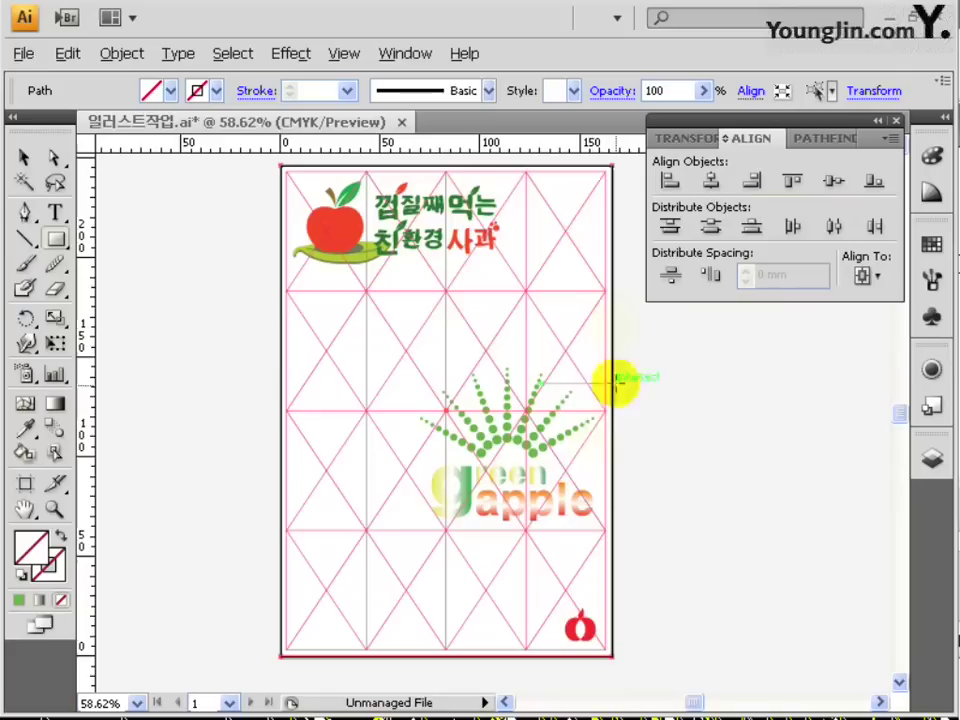